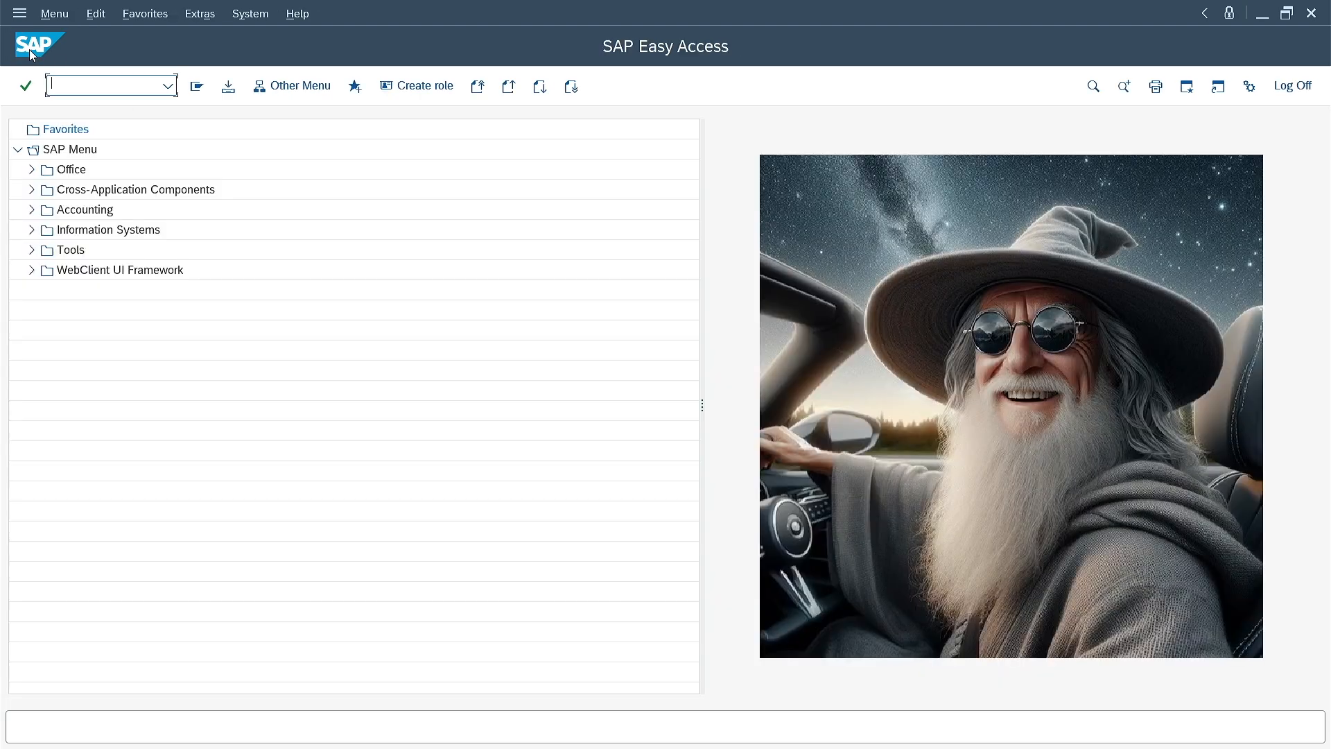
Step: Run transaction SNC0, view the new entry form of the SNC access control list, and return to the SAP Easy Access screen
click(29, 48)
text(/nSN)
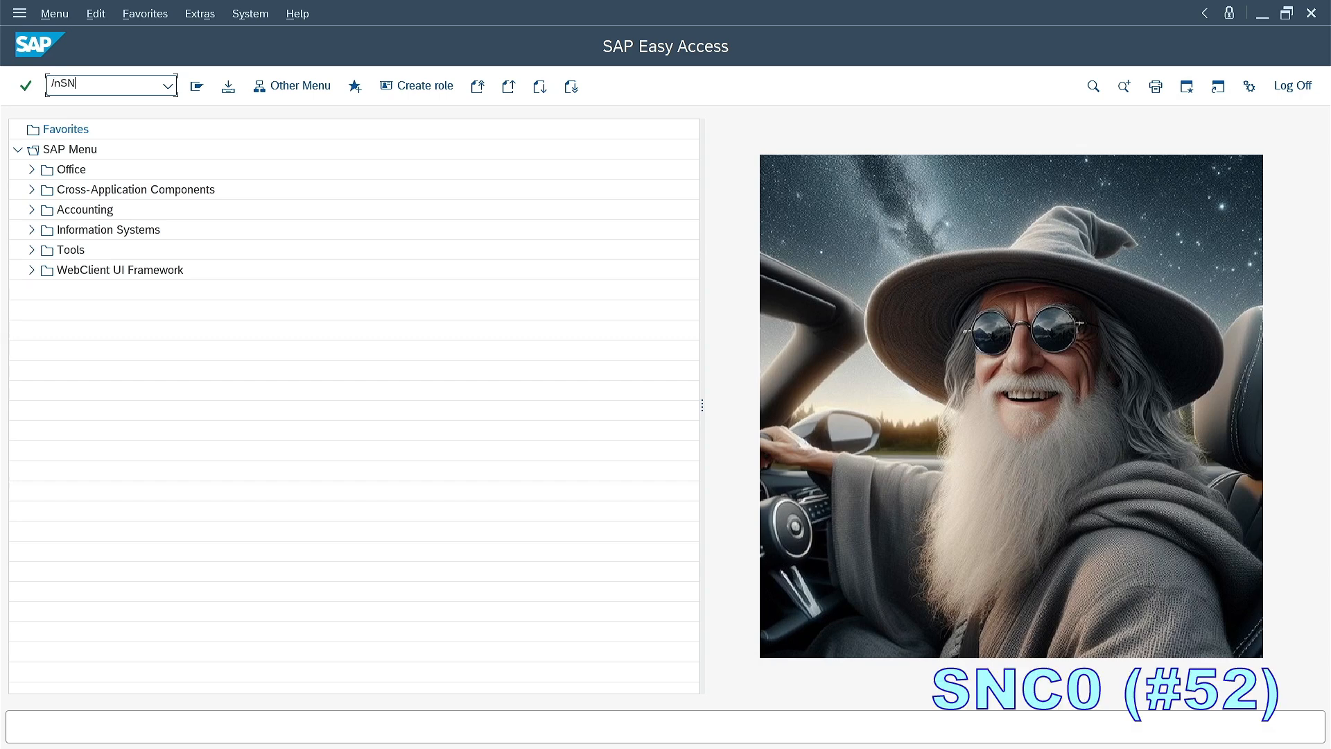
text(C0)
key(Return)
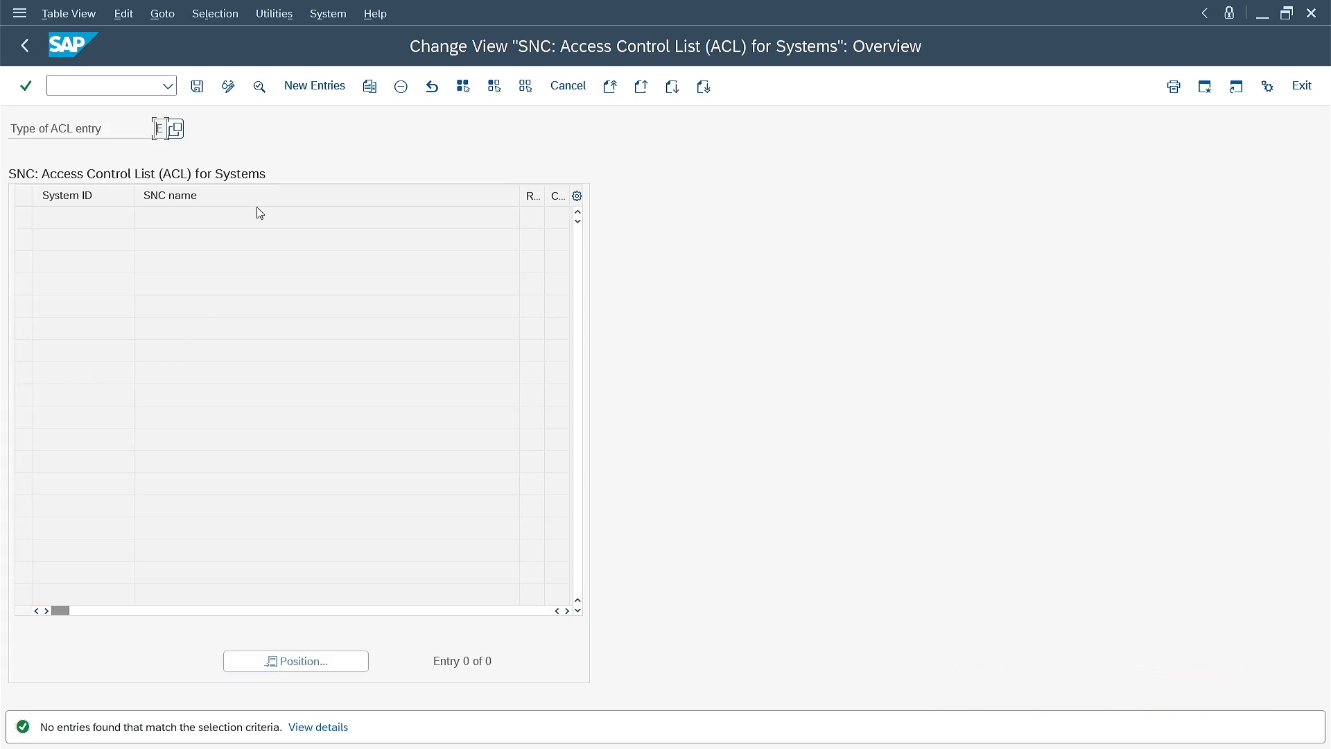
click(315, 86)
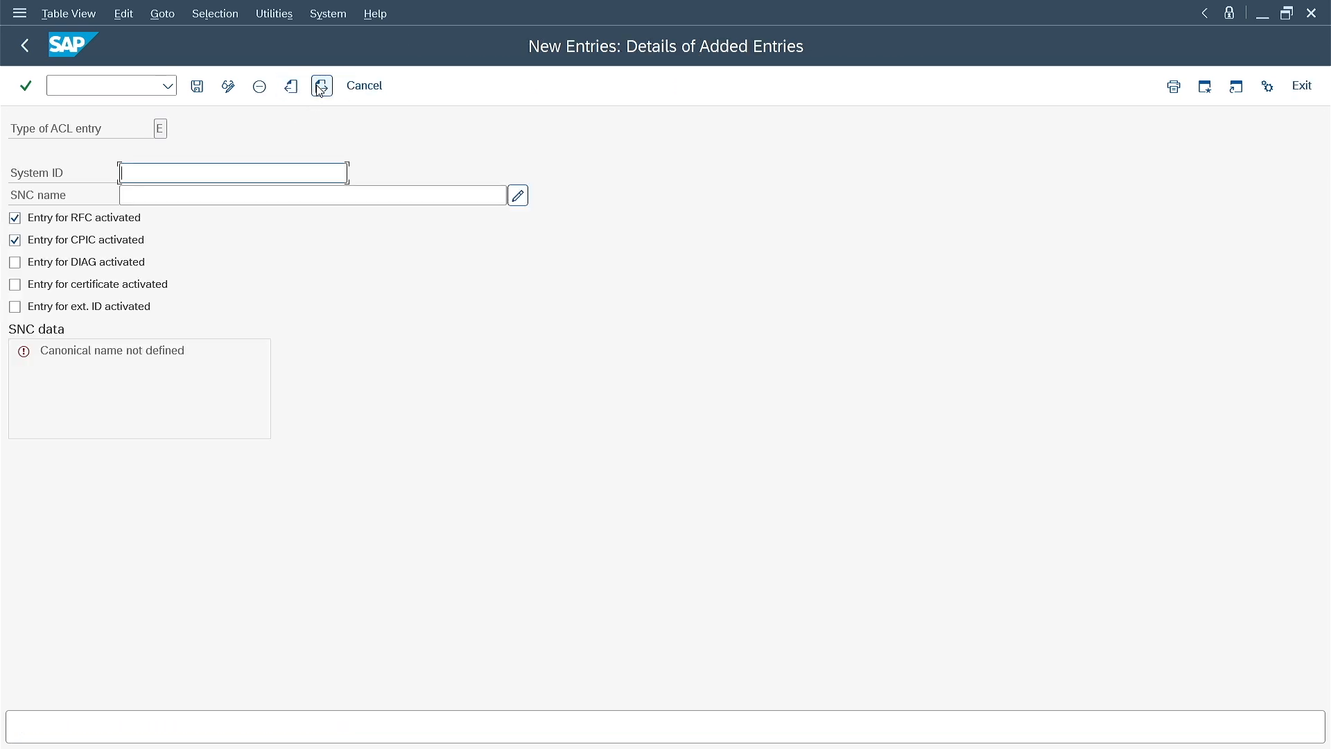
click(23, 50)
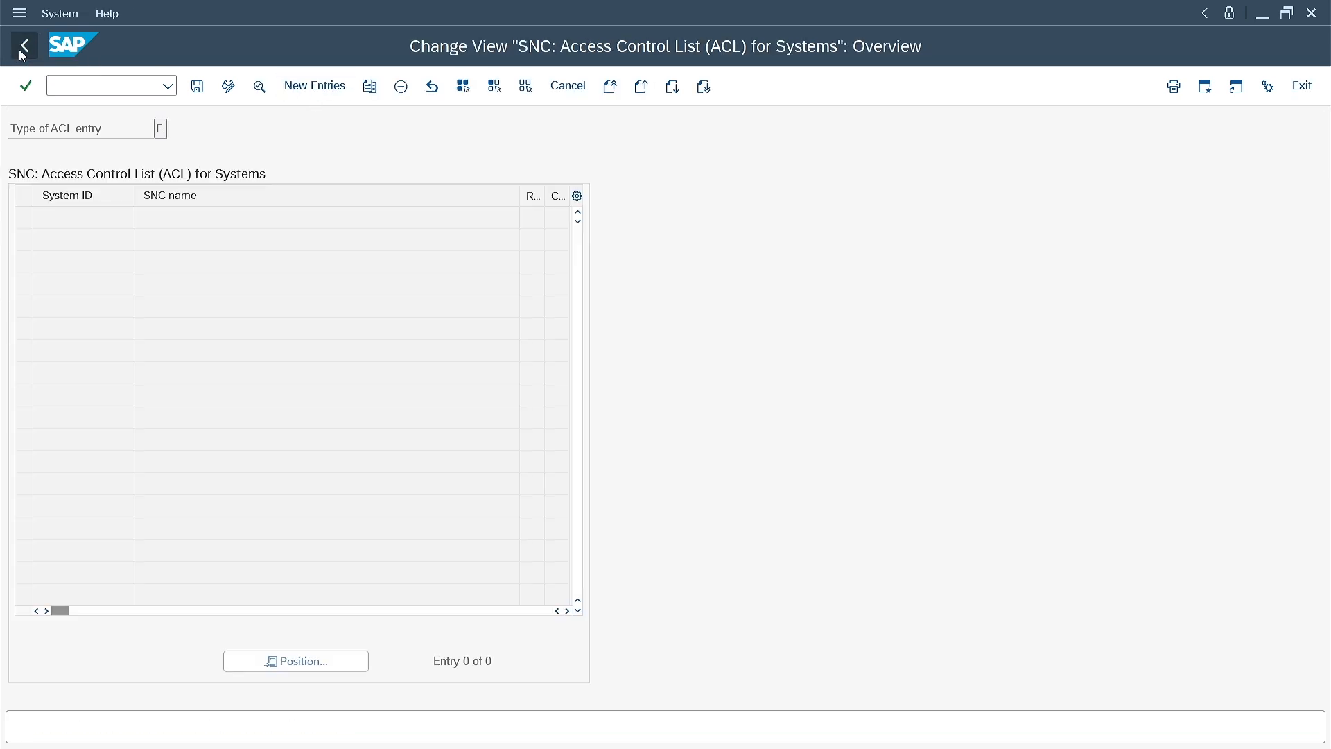
click(21, 49)
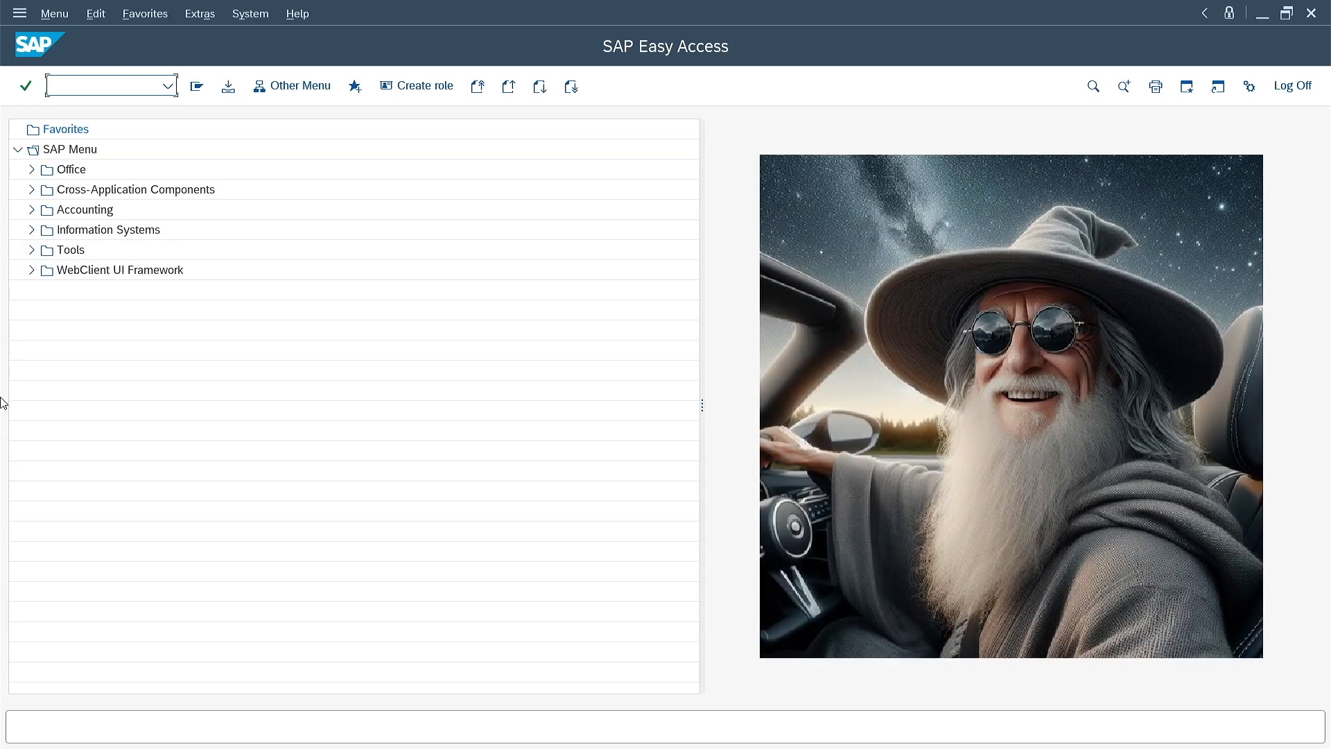
Step: Run transaction SECSTORE to open Secure Storage Administration
text(/nSE)
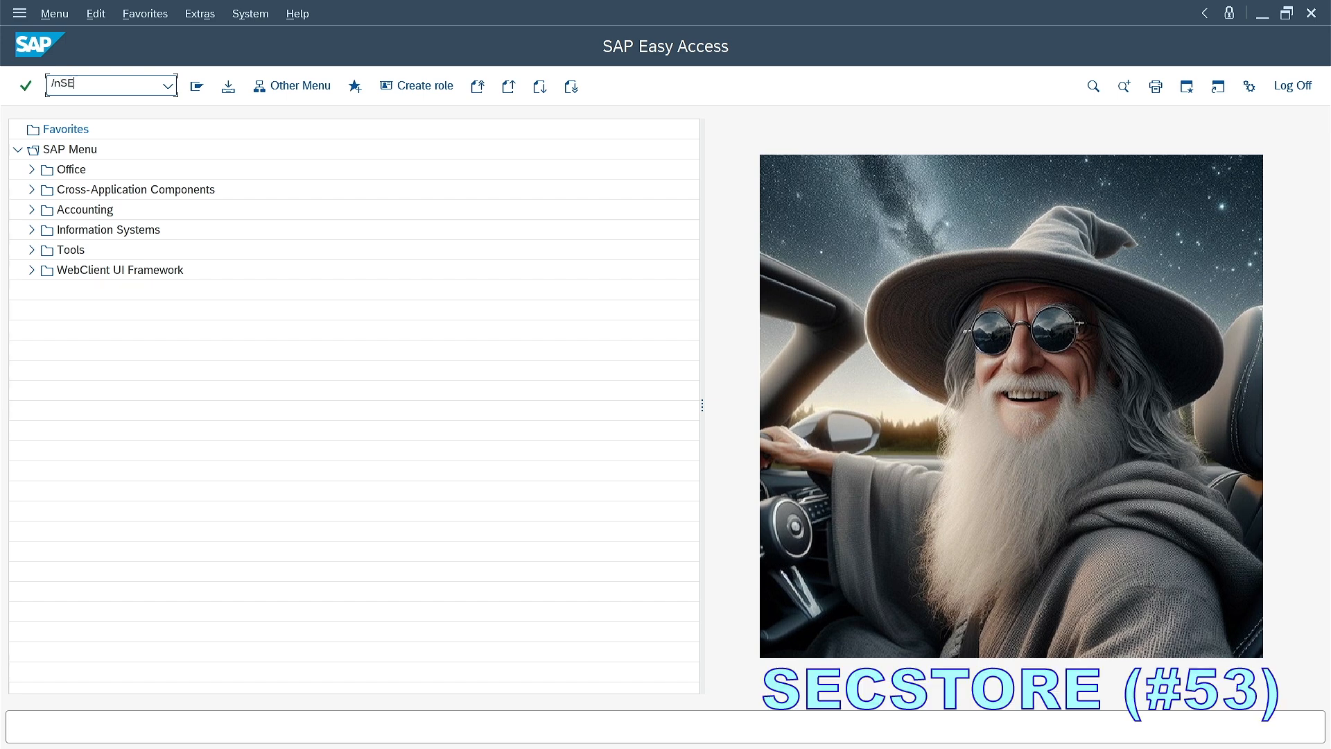
text(CSTORE)
key(Return)
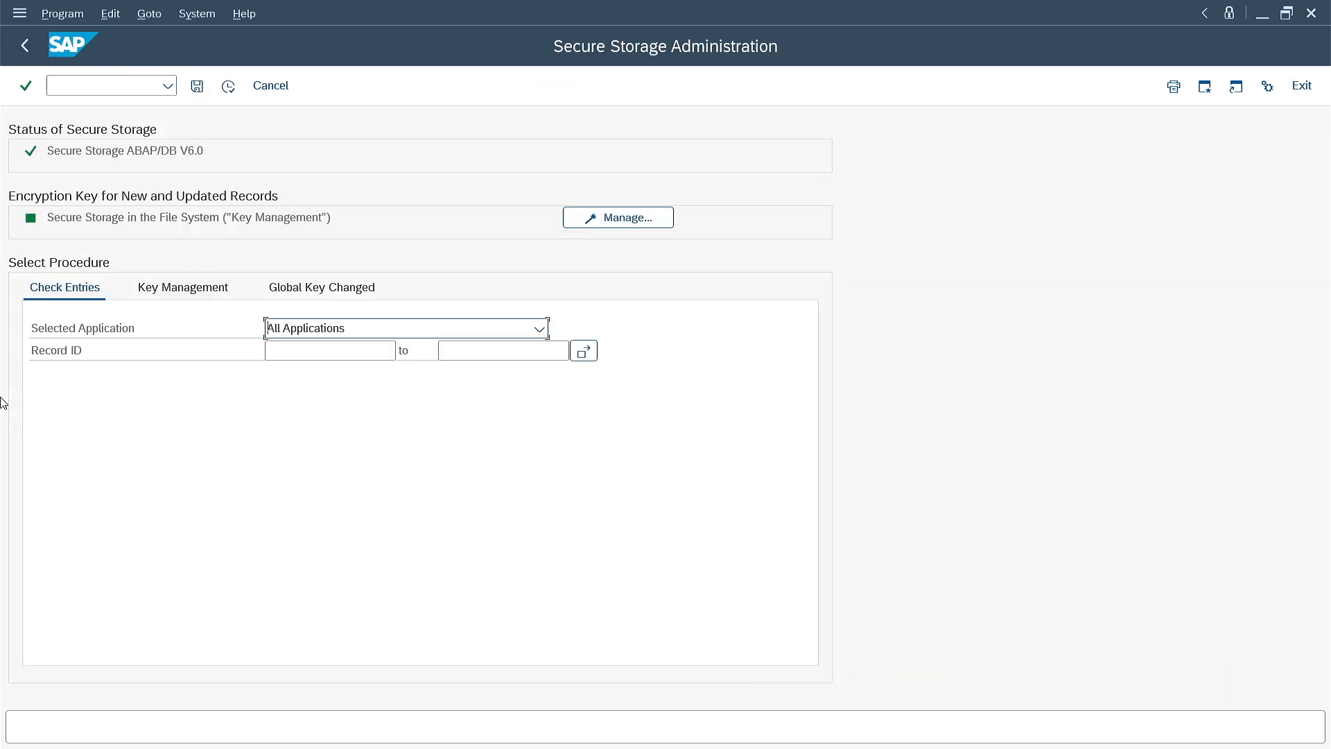
Step: Switch to Firefox to view the SAP Secure Storage video page, and return to SAP Easy Access
mouse_move(651, 747)
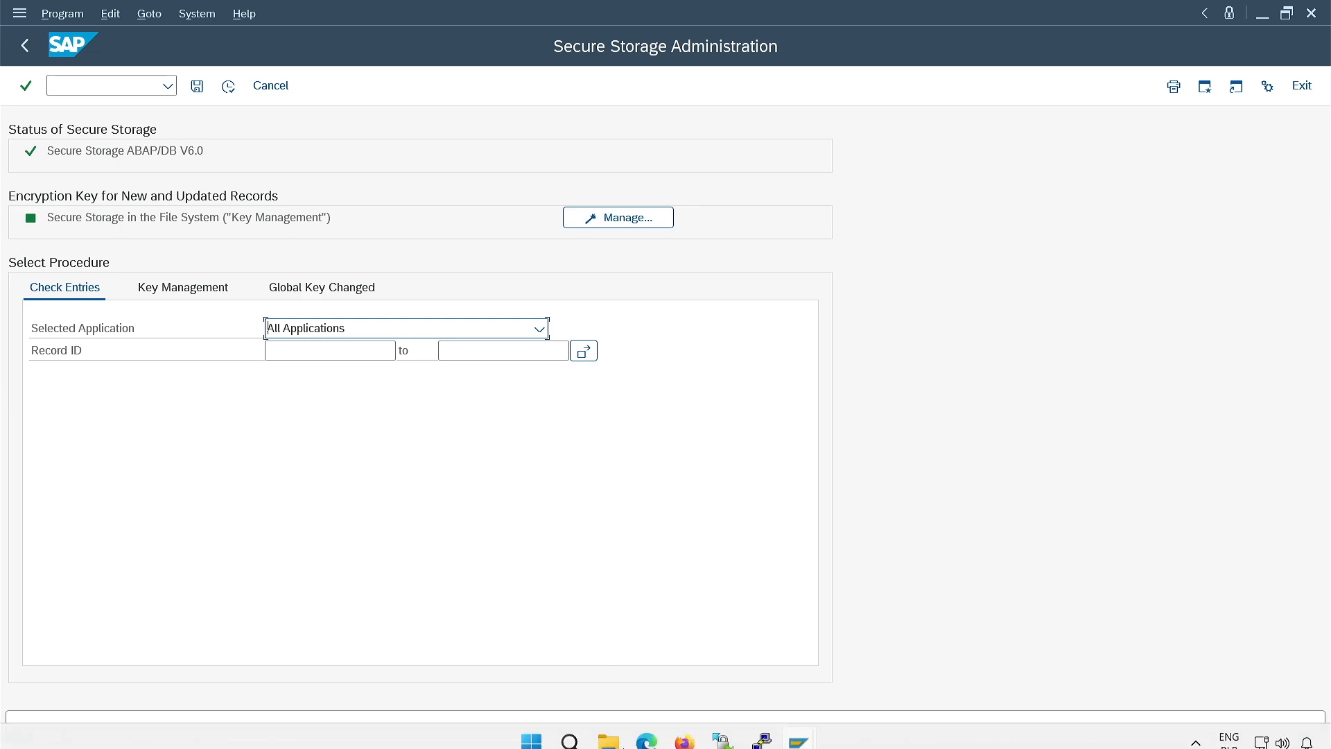
click(686, 734)
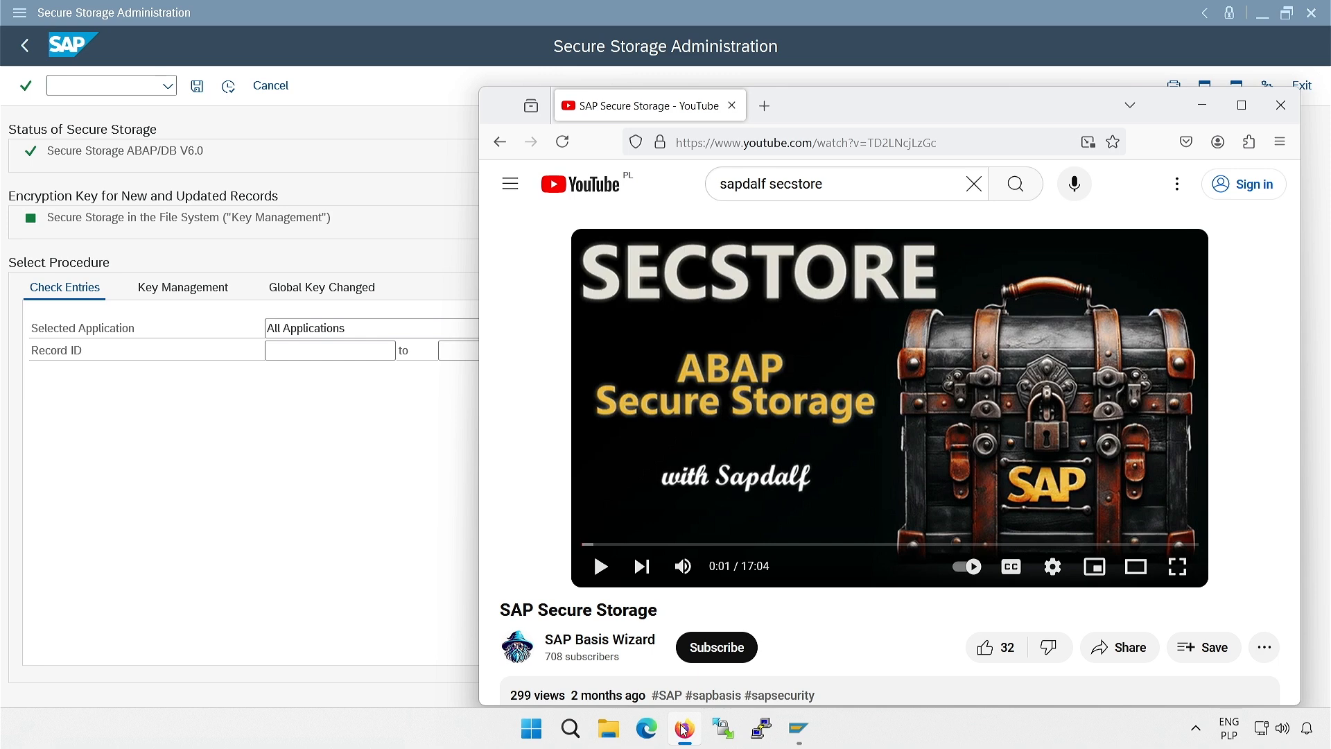
click(1207, 104)
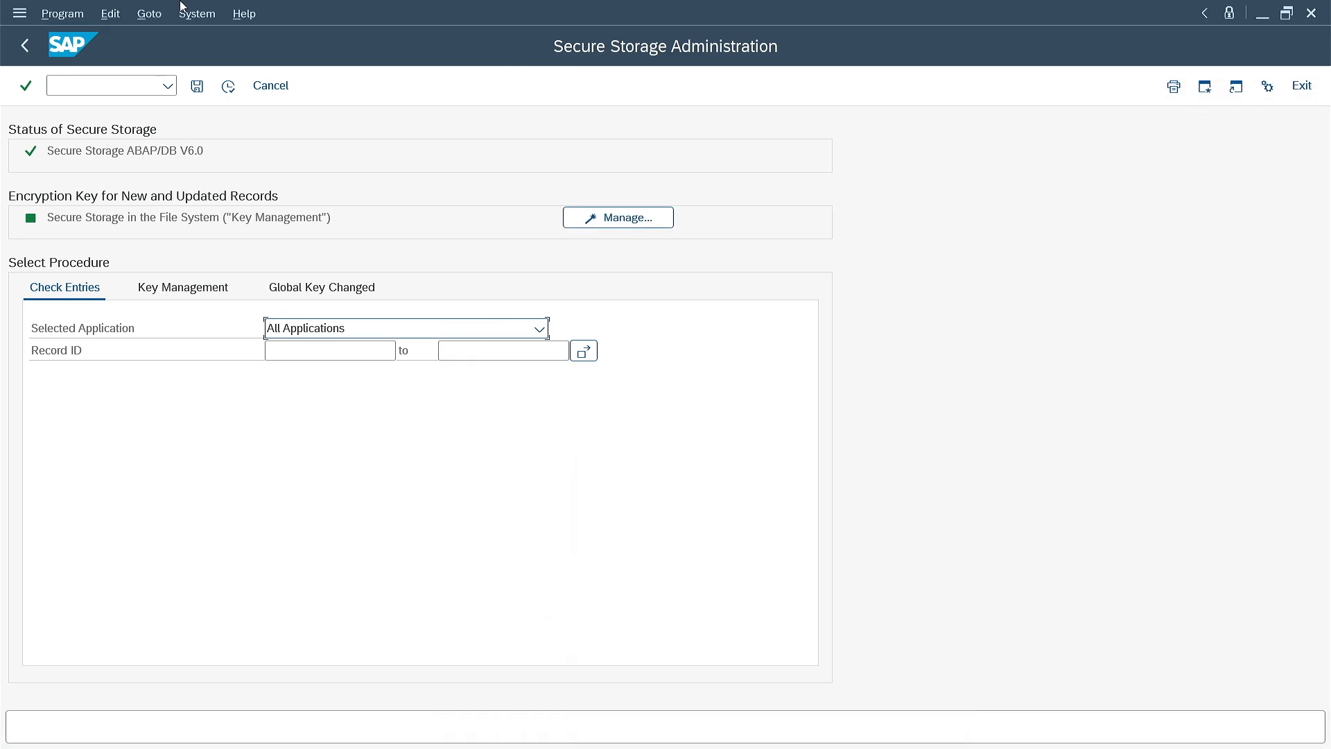
click(25, 45)
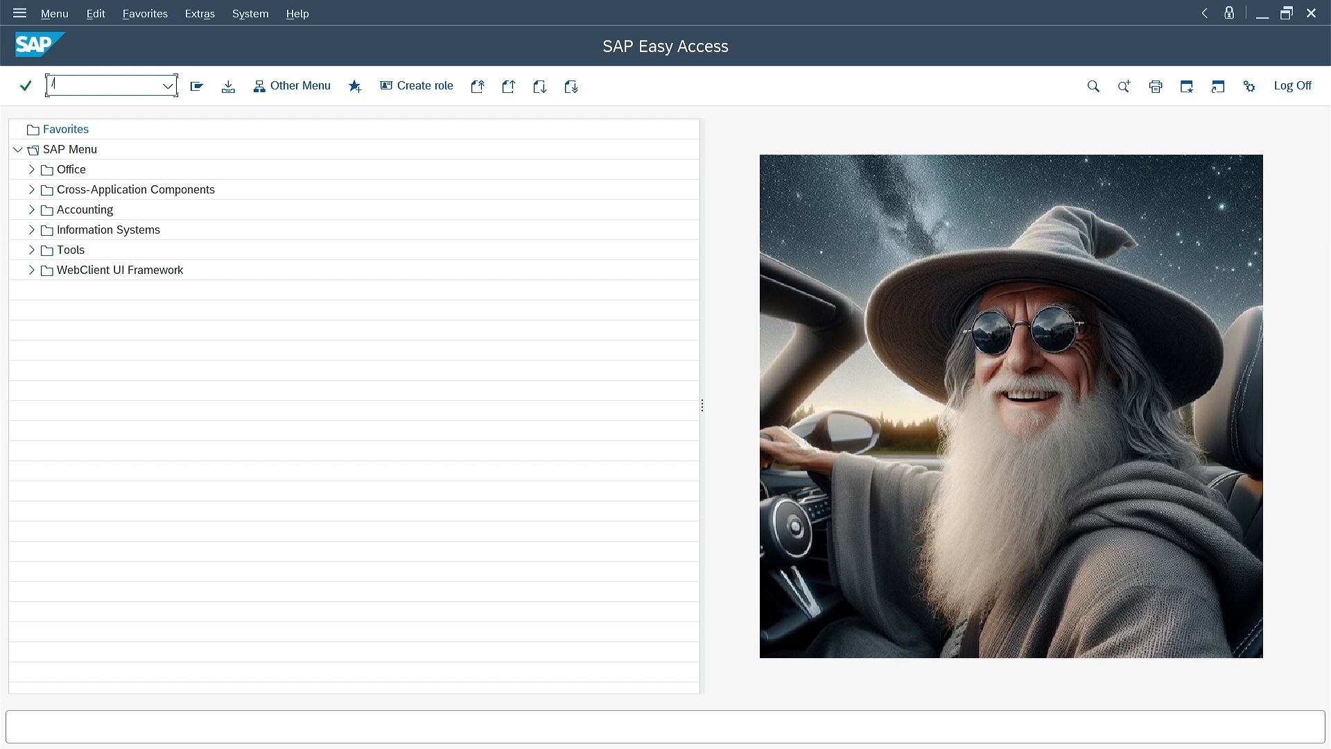
Step: Run transaction SM19 to view the security audit profile administration, and return to SAP Easy Access
text(/nsm19)
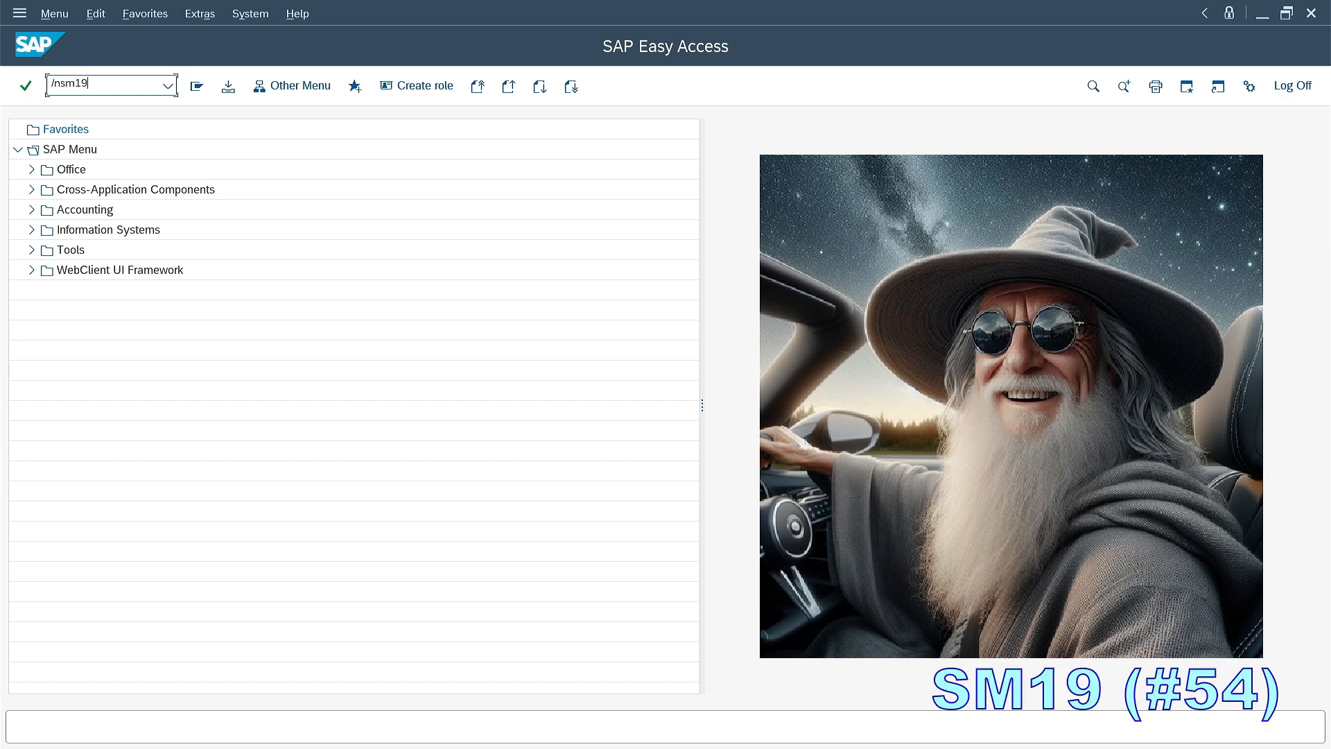
key(Return)
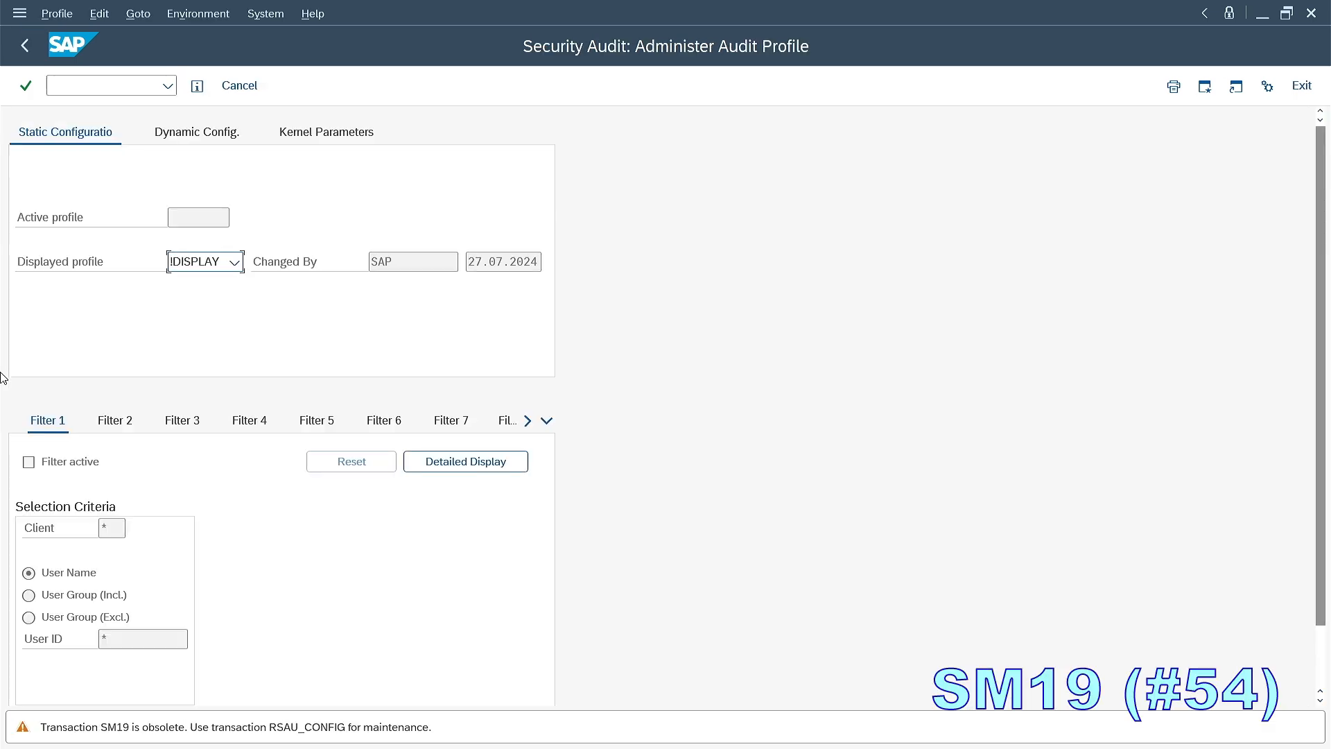
click(25, 43)
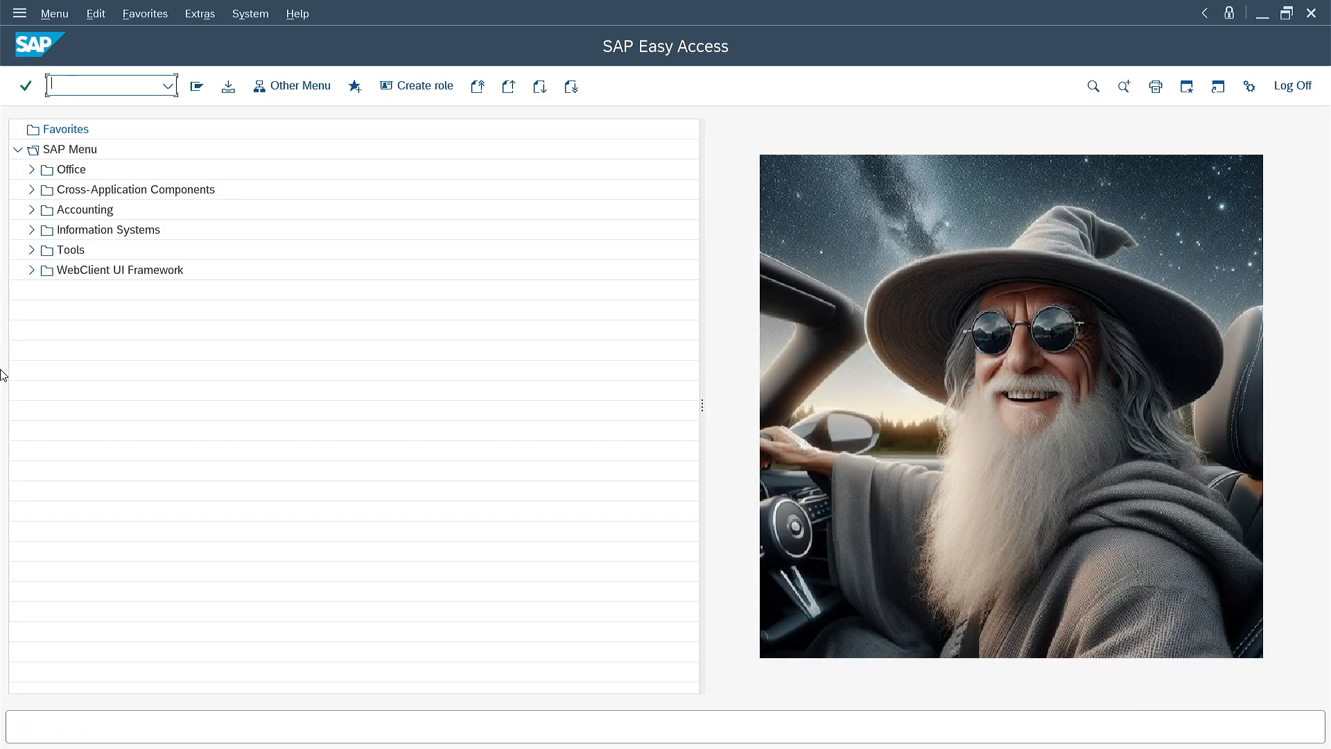
Step: Run transaction SM20 to view the security audit log analysis, and return to SAP Easy Access
text(/nsm20)
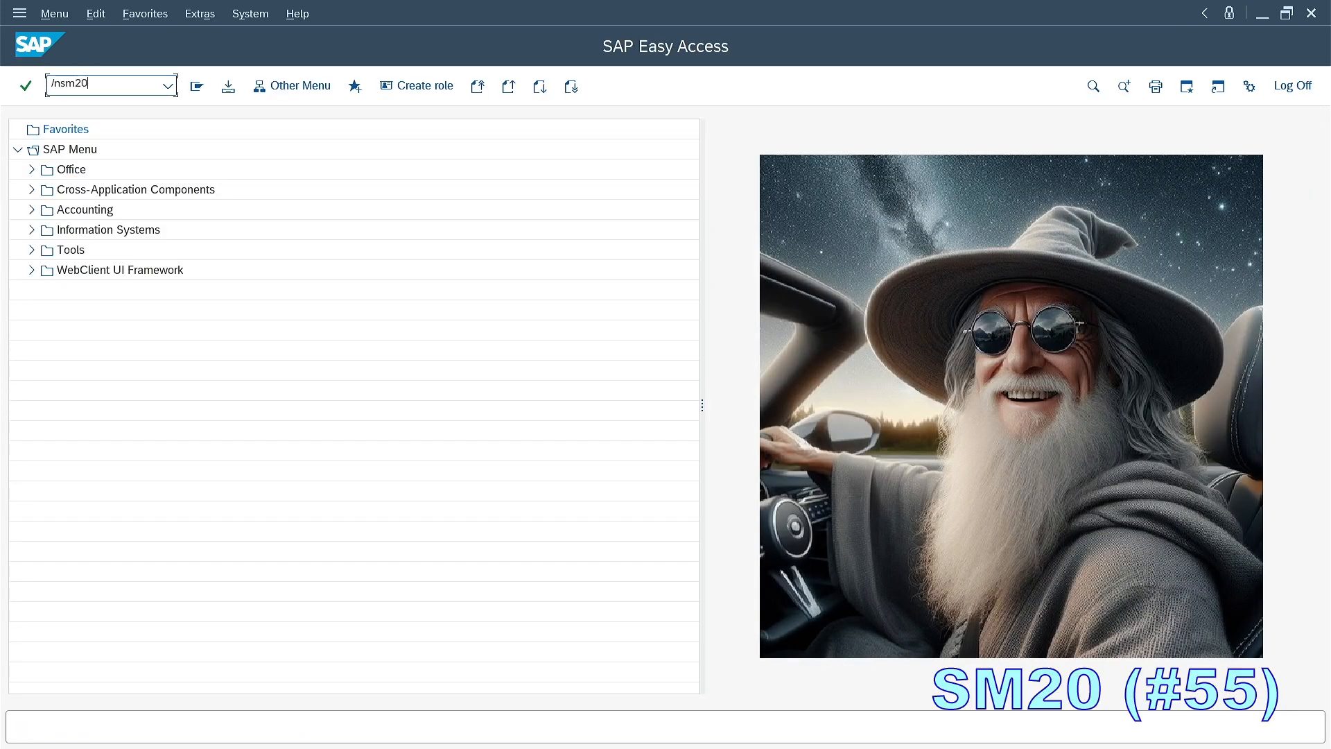
key(Return)
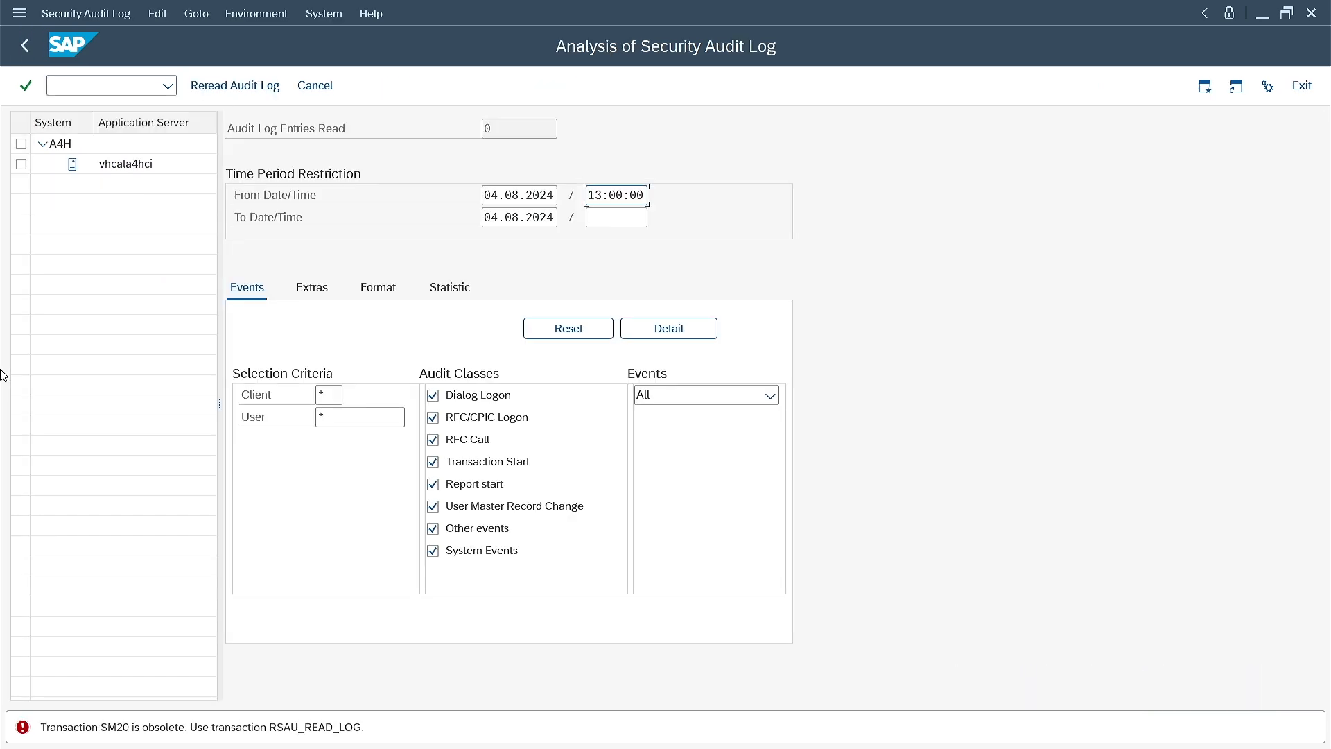
key(F3)
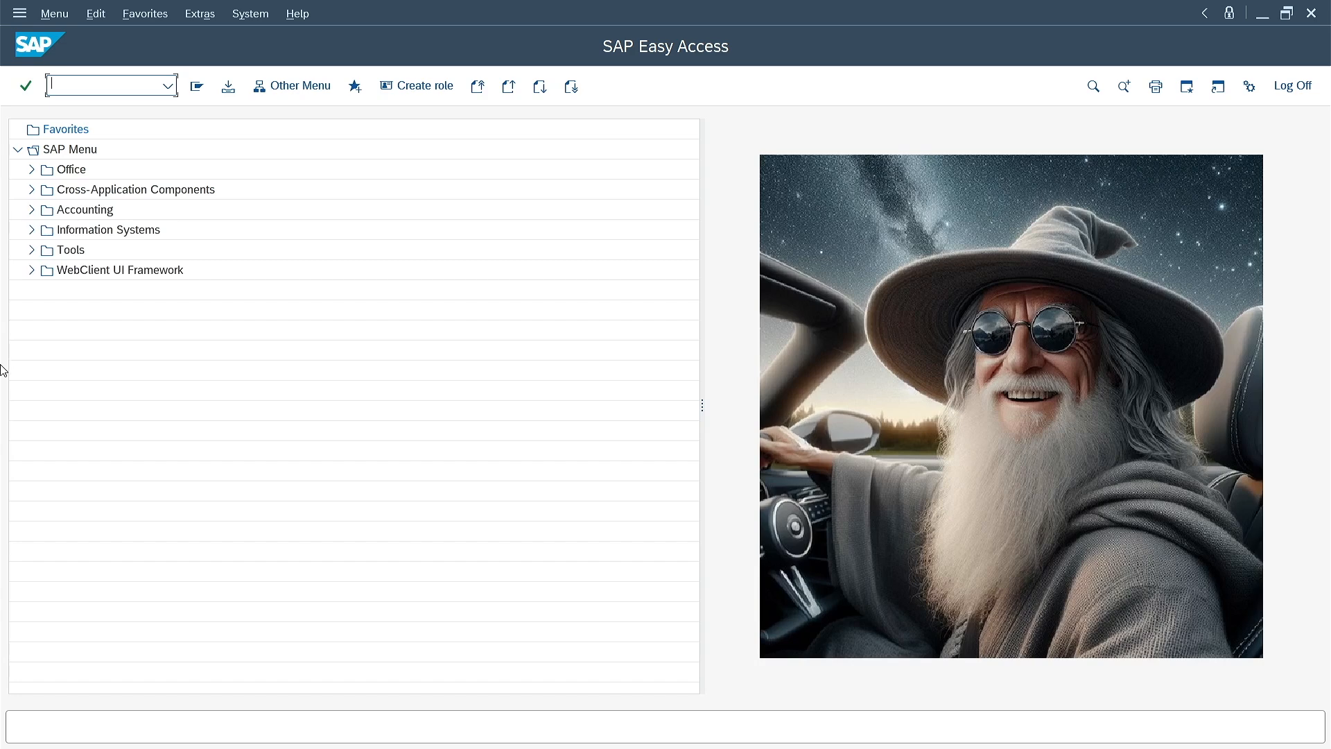
Step: Run transaction RSAU_CONFIG and examine dynamic Filter 01 and the audit log parameters, including the available recording targets
text(/nRSAU_CONFIG)
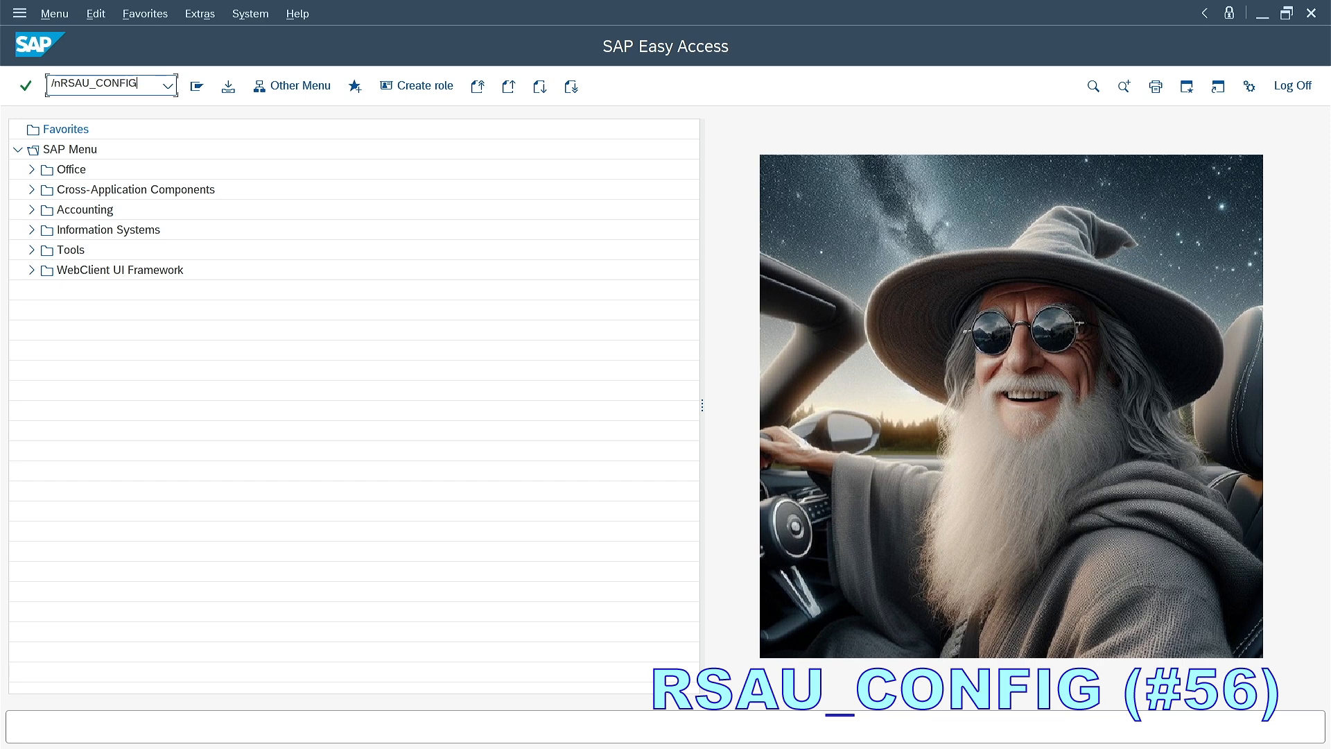
key(Return)
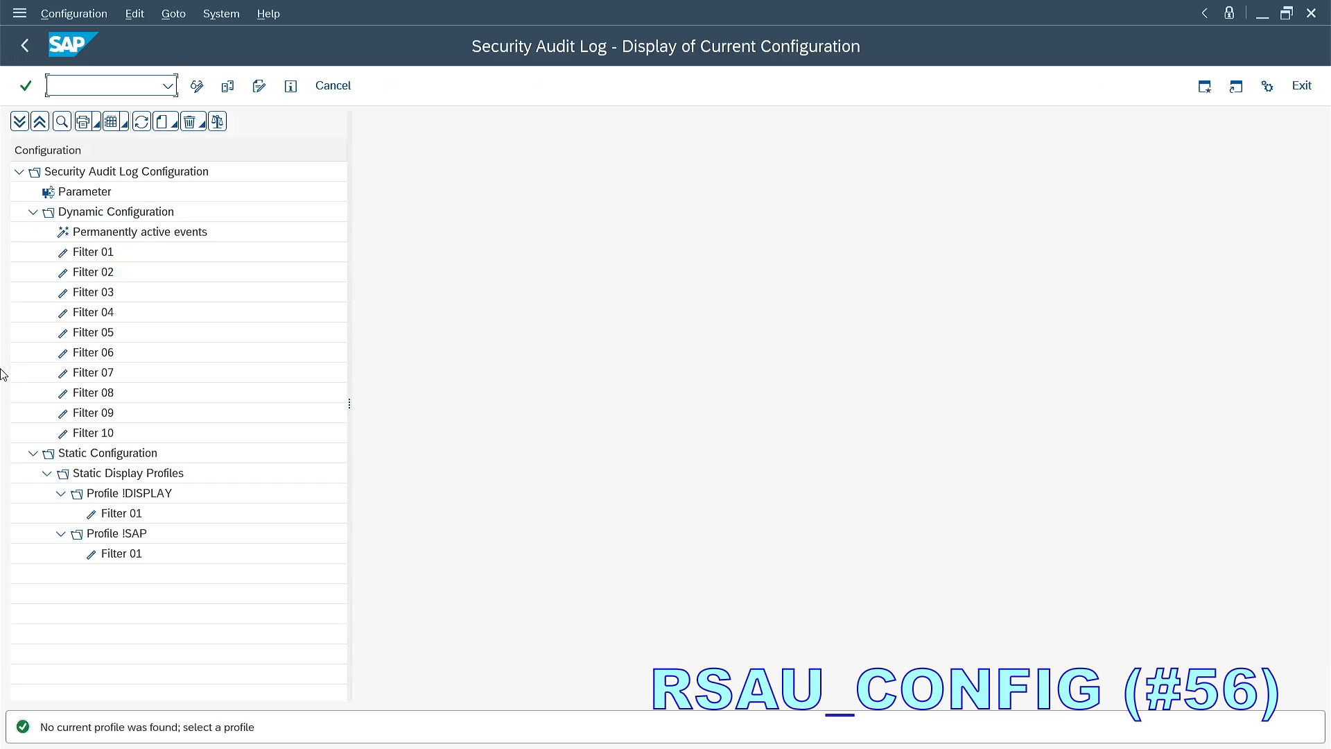
double_click(102, 258)
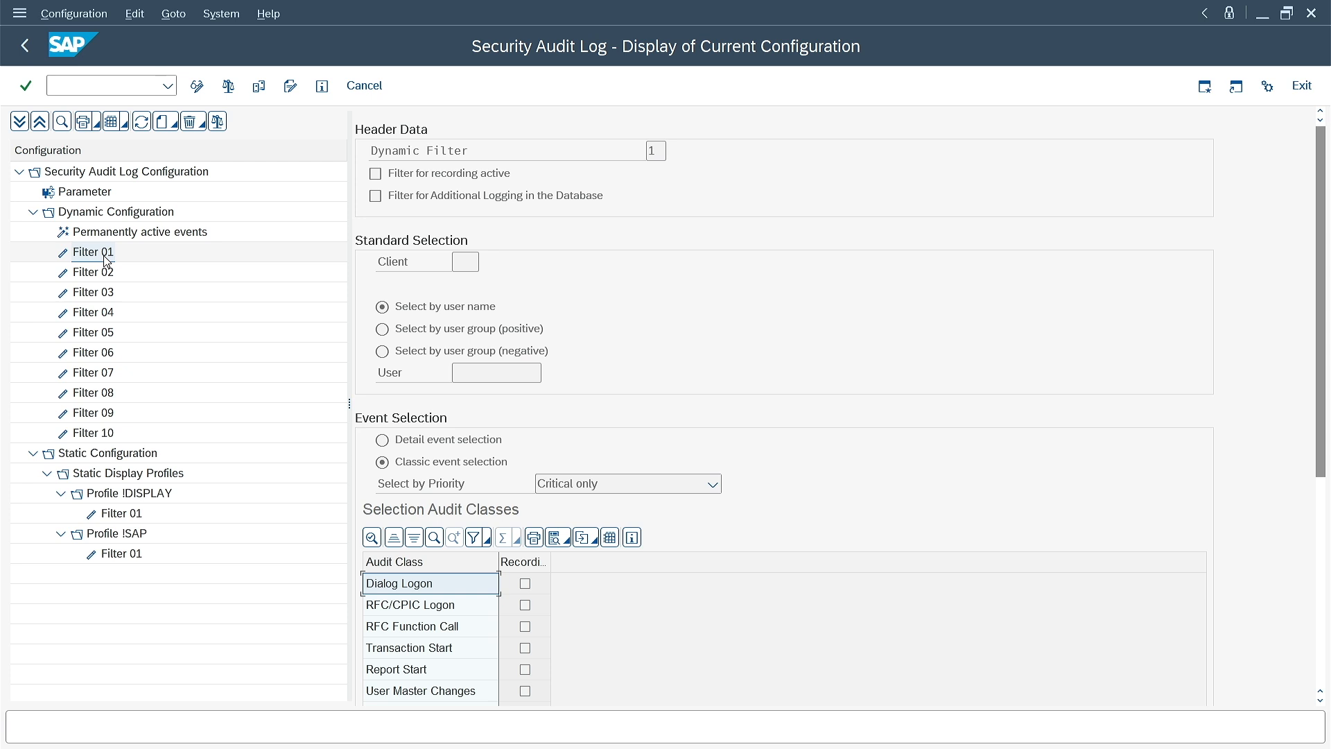
double_click(84, 194)
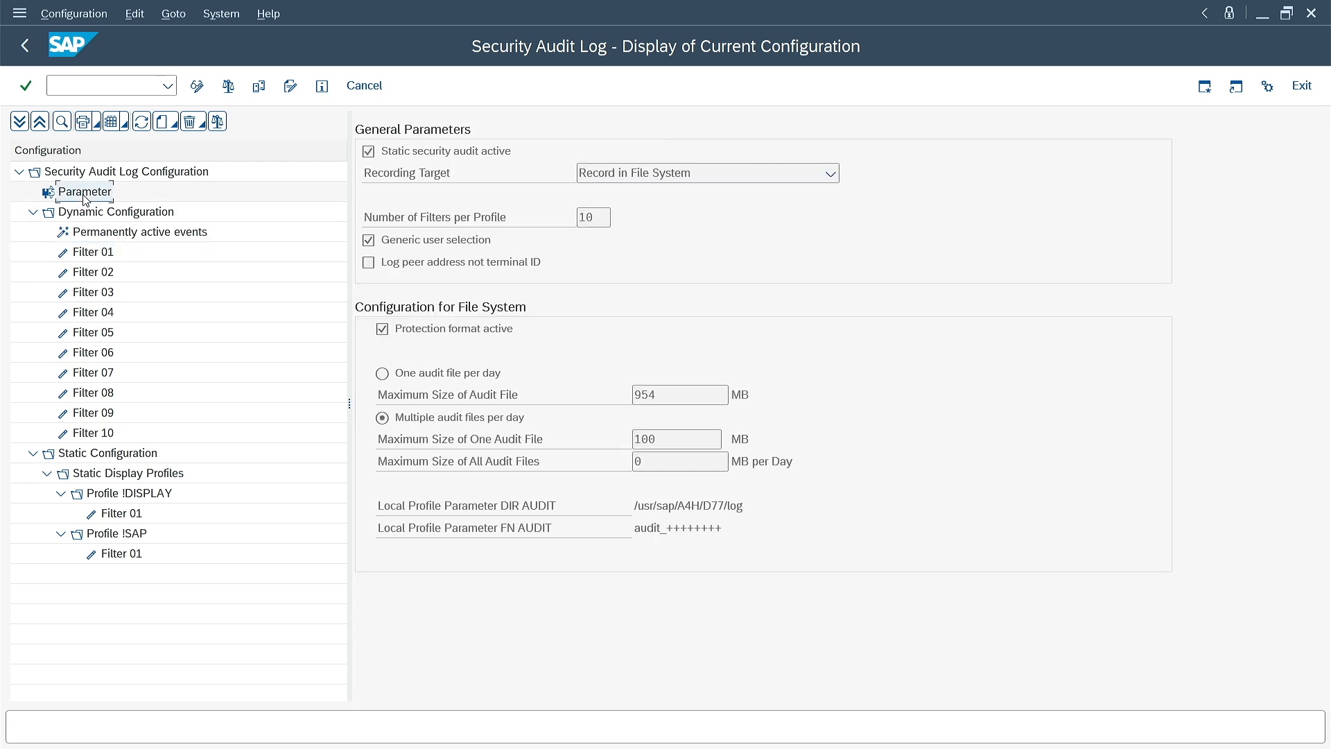
click(649, 179)
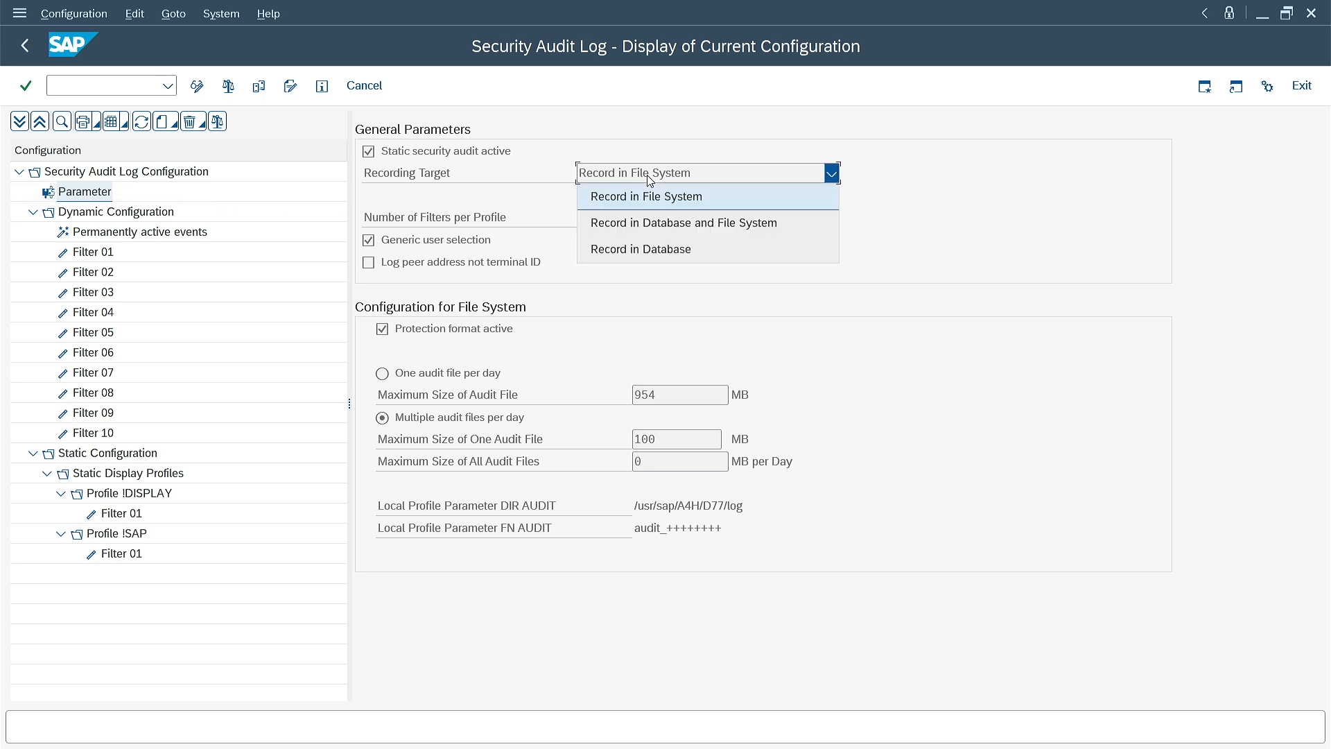
click(649, 180)
click(28, 50)
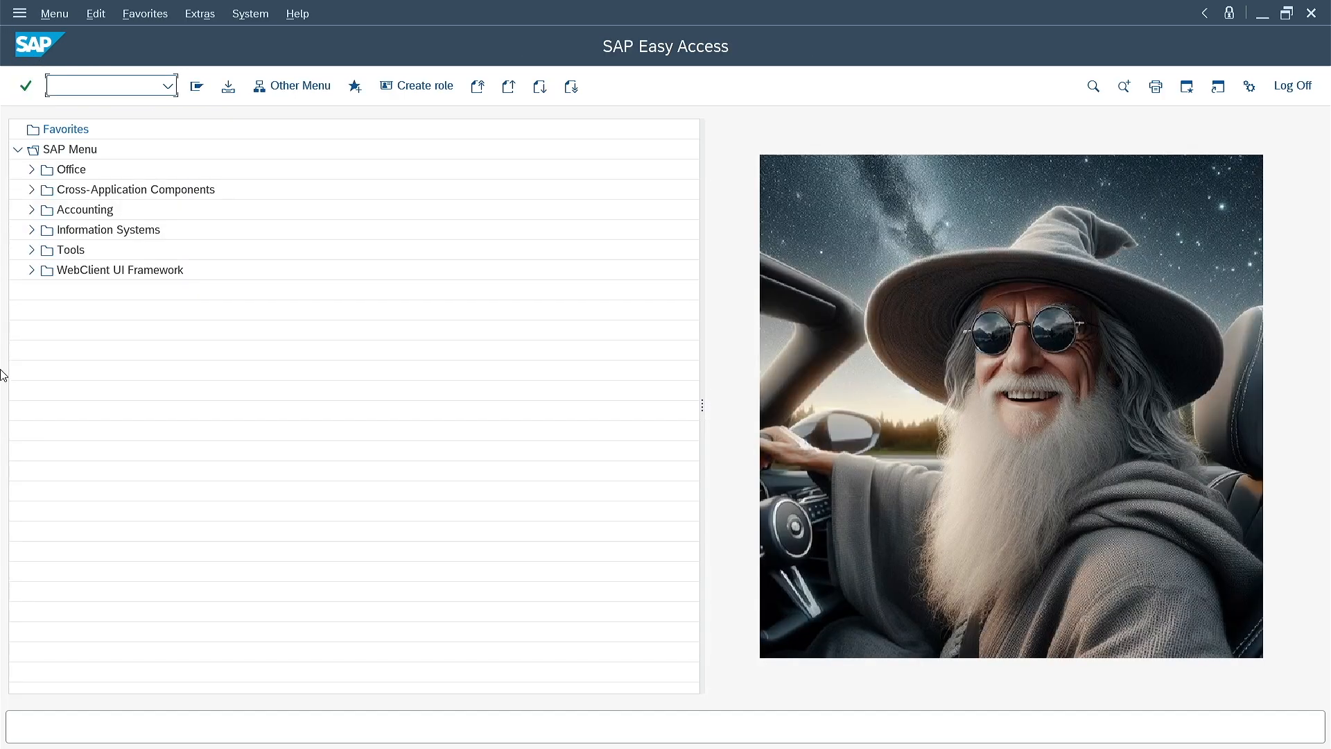
Step: Run transaction RSAU_READ_LOG to view the security audit log evaluation selections, and leave the transaction
text(/nRSAU)
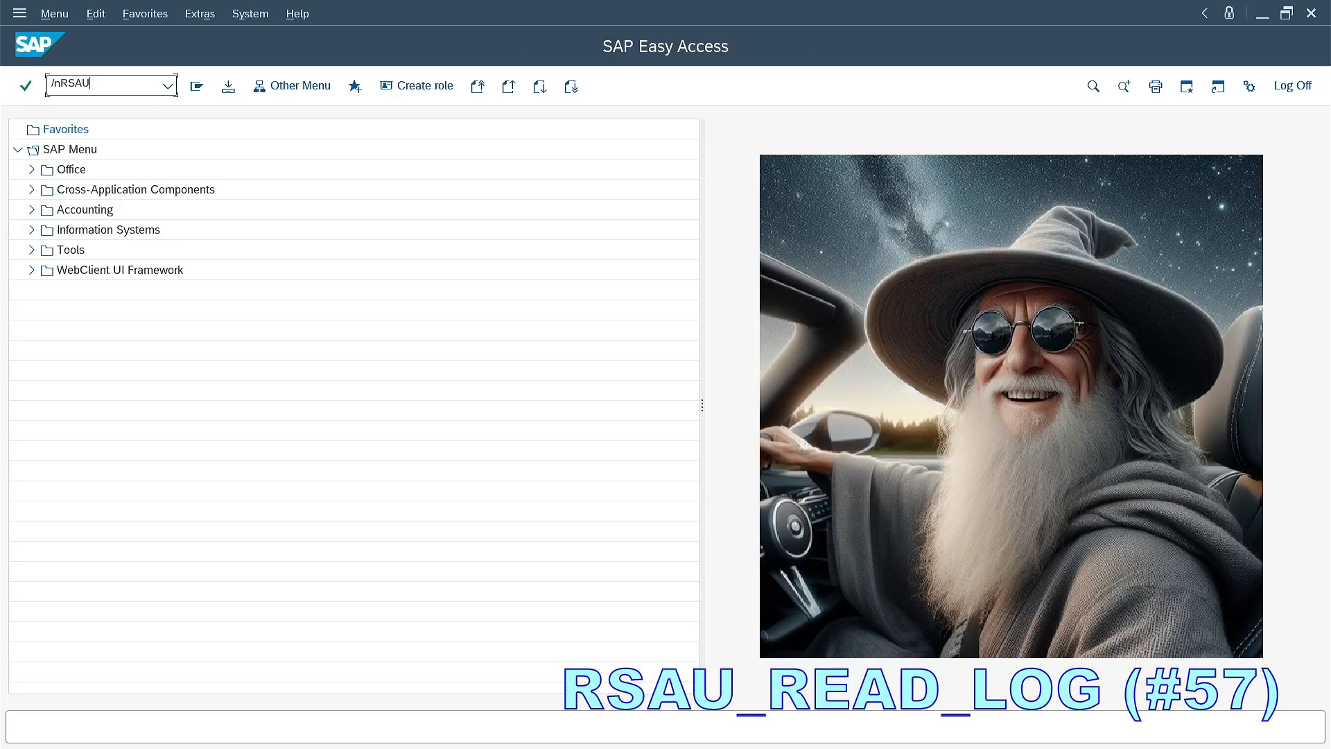
text(_READ_LOG)
key(Return)
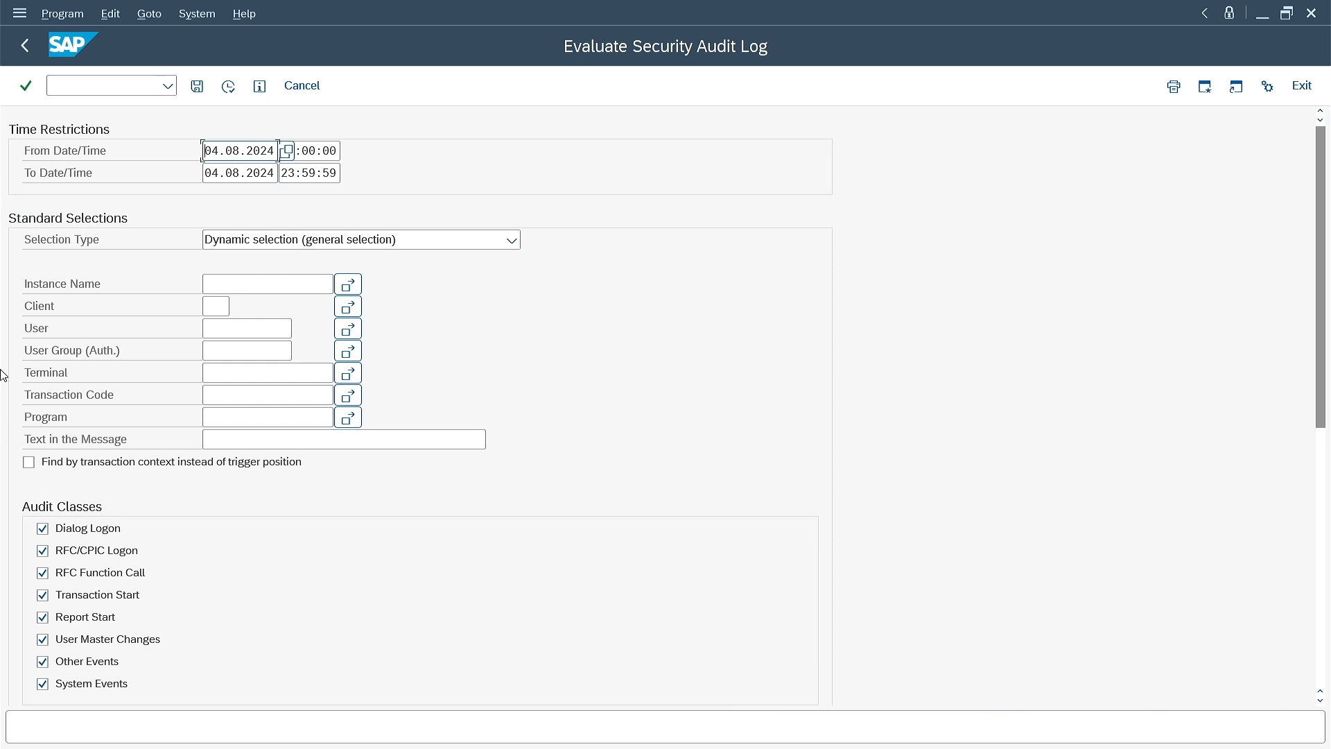
click(25, 45)
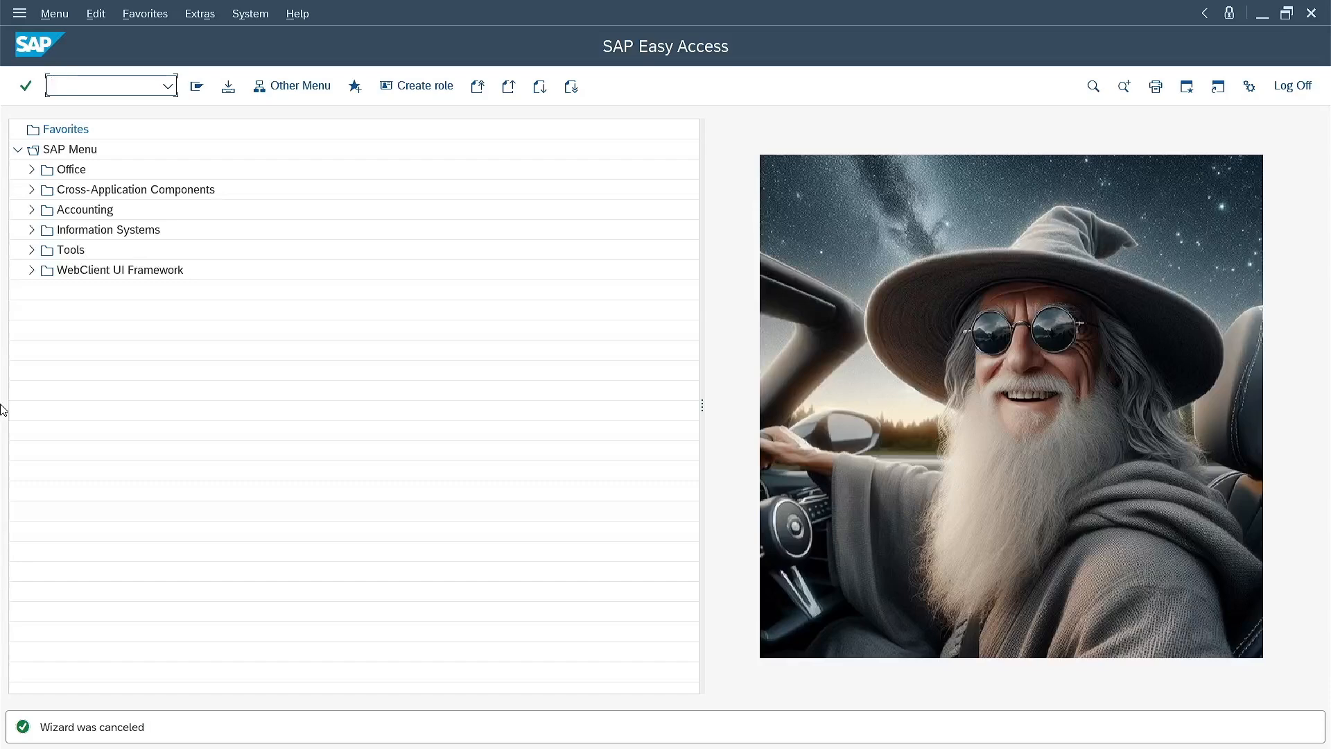
Step: Run transaction SNCWIZARD to open the SAP Single Sign-On Wizard
text(/nSNCWIZARD)
key(Return)
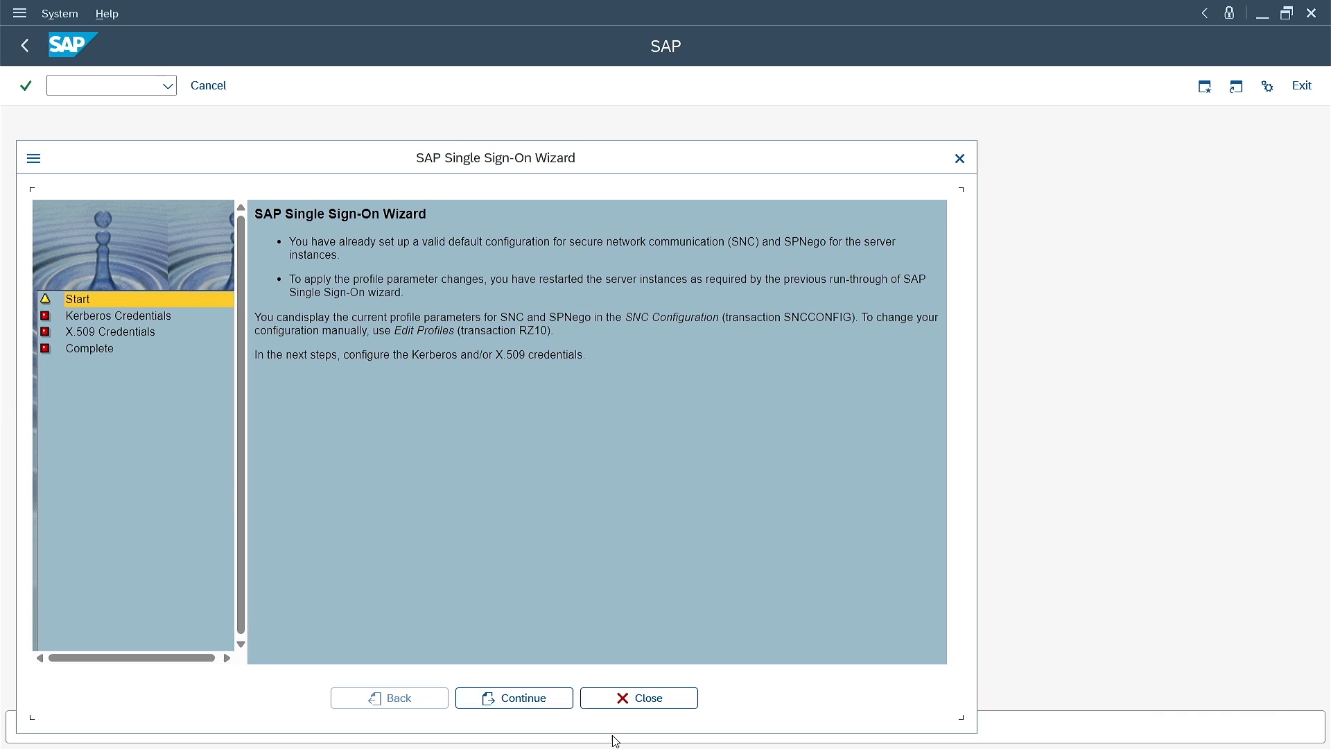
Step: Switch to Firefox to view the video page on SAP-GUI Single Sign-On with SSL certificates, and close the SAP Single Sign-On Wizard
click(685, 735)
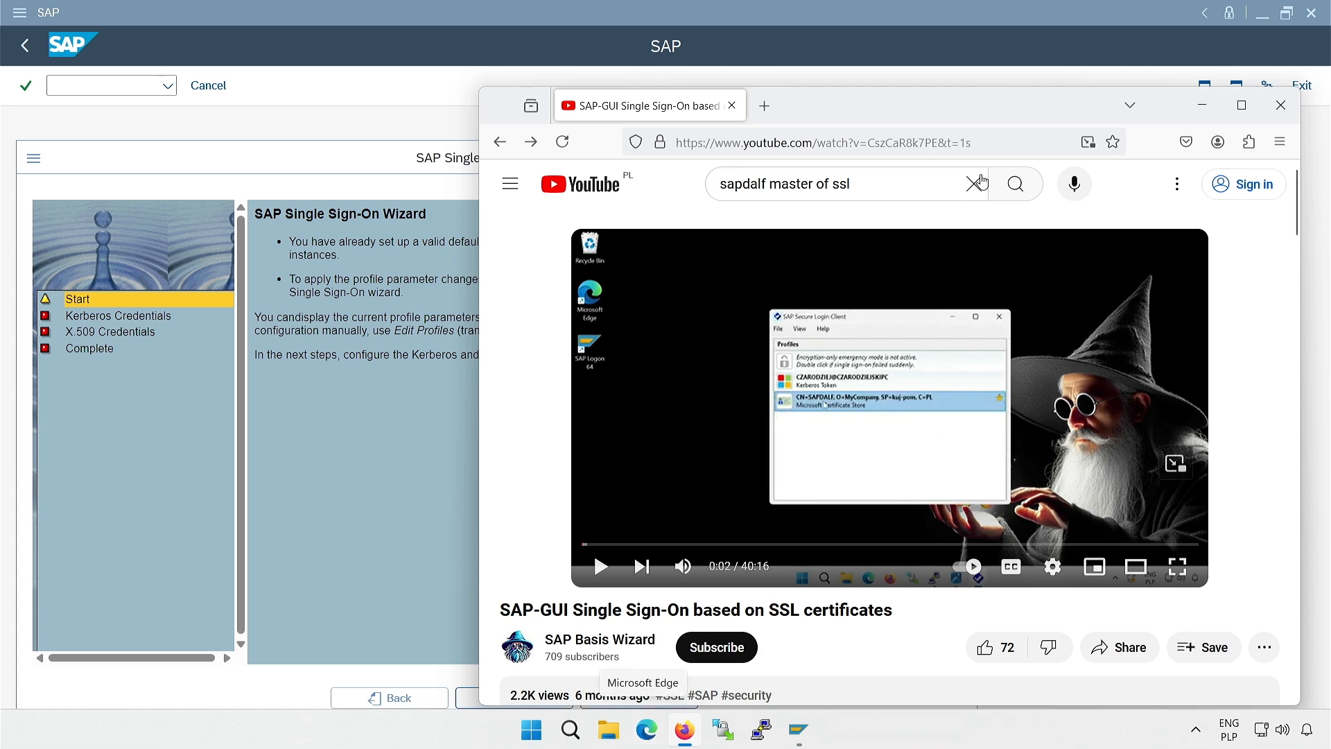
click(1197, 102)
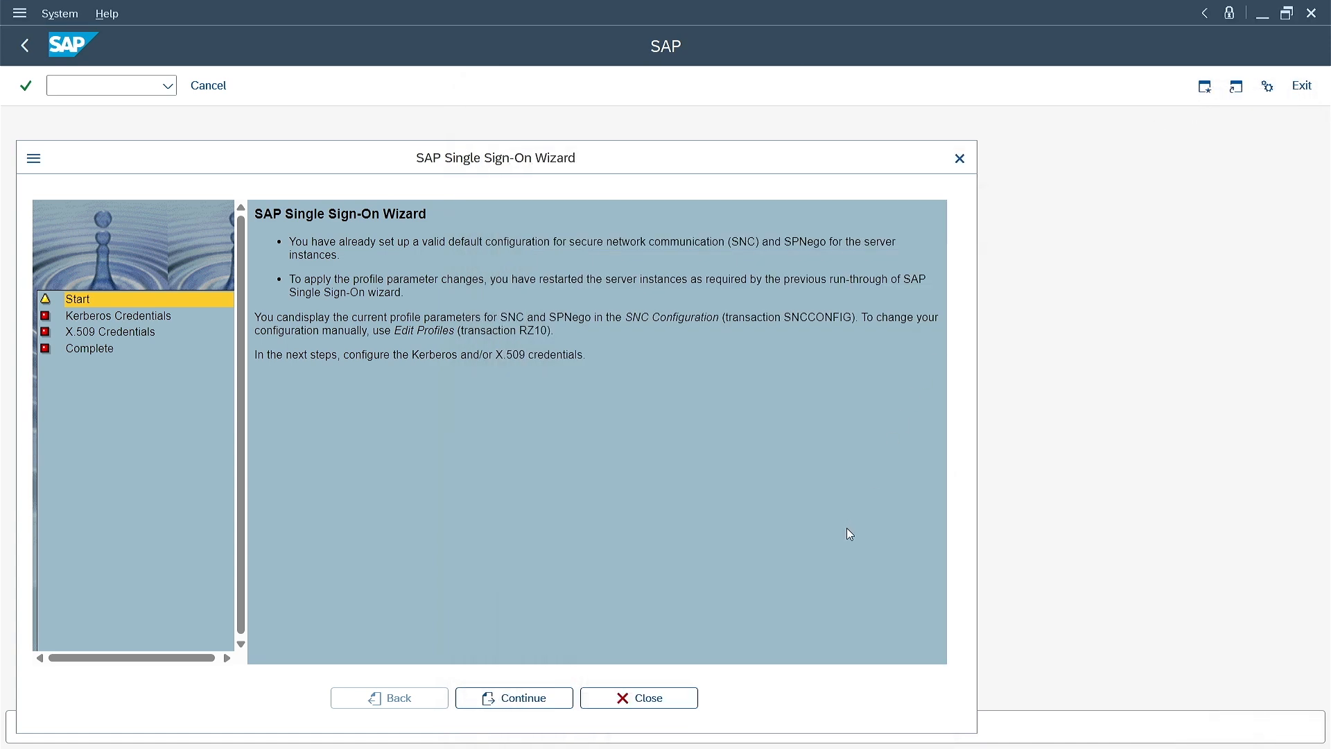
click(686, 701)
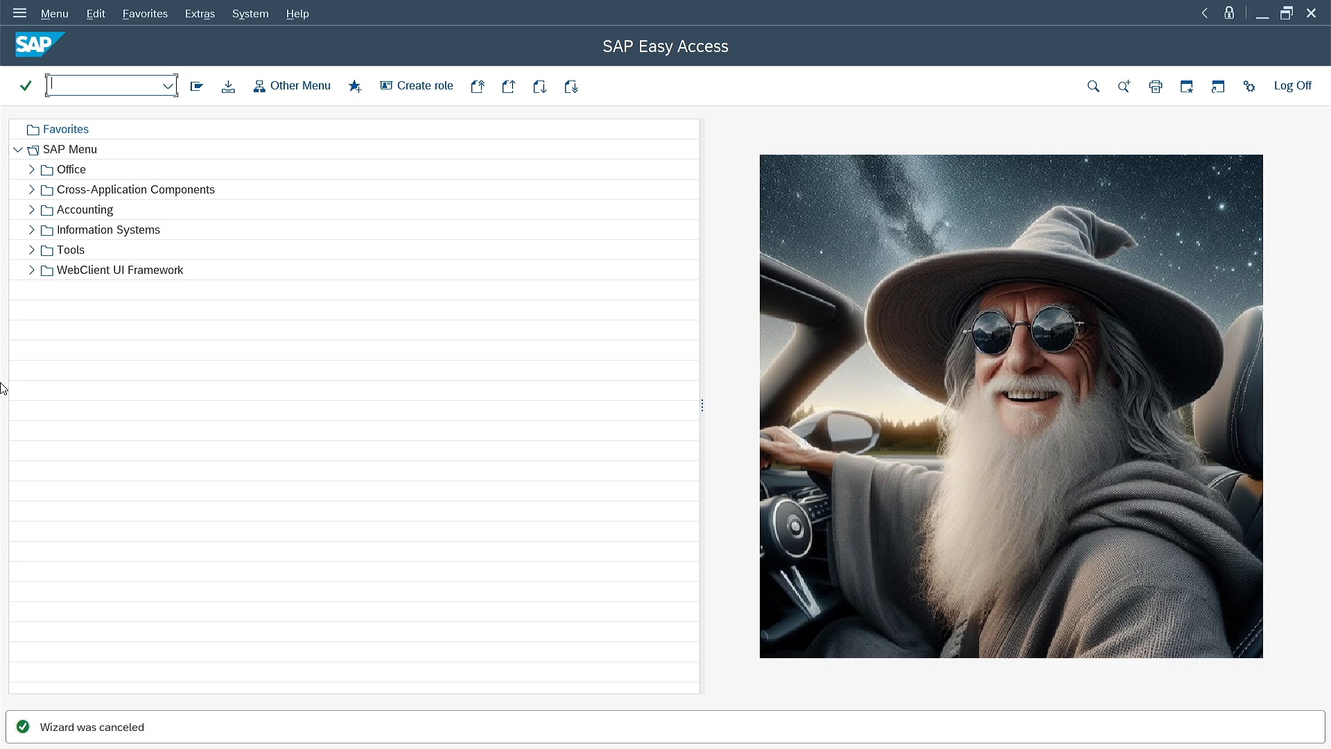
text(/nSAML2)
key(BackSpace)
key(BackSpace)
key(BackSpace)
key(BackSpace)
key(BackSpace)
key(BackSpace)
key(BackSpace)
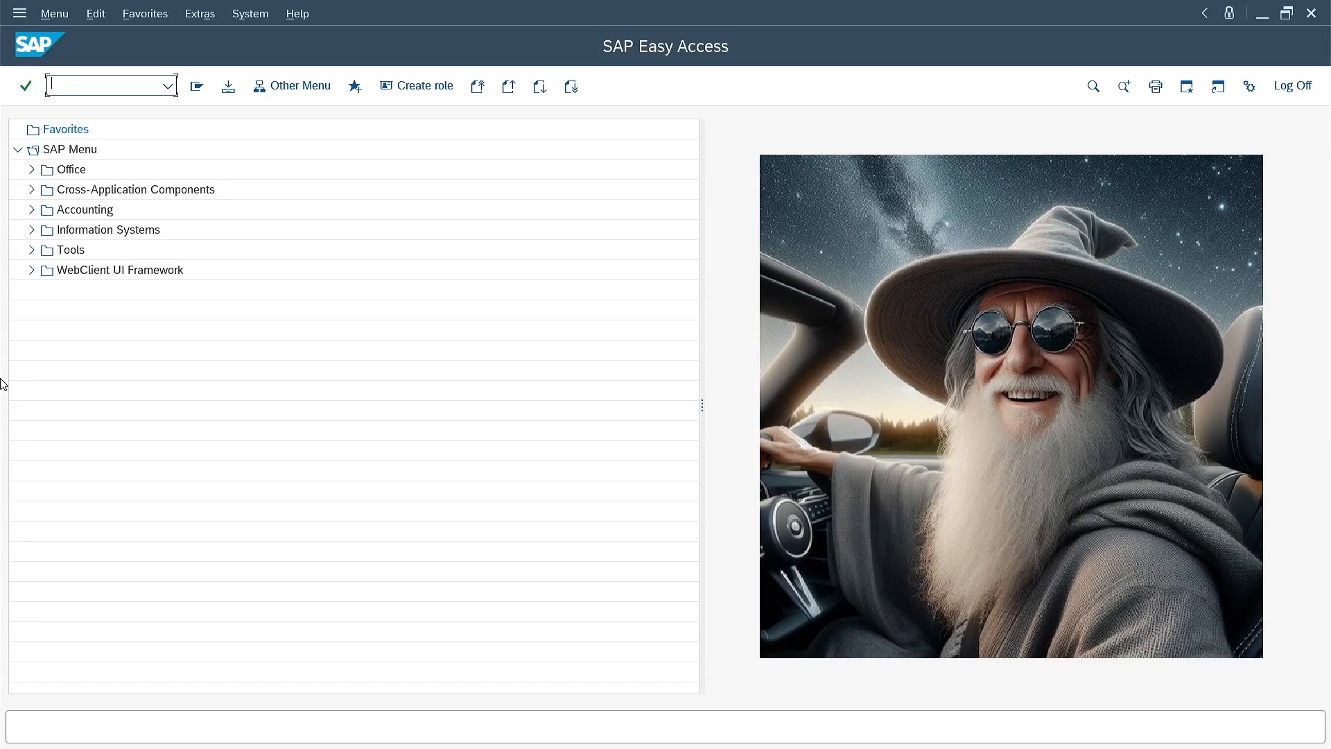
Step: Run transaction STMS to view the Transport Management System, and exit to SAP Easy Access
text(/nstms)
key(Return)
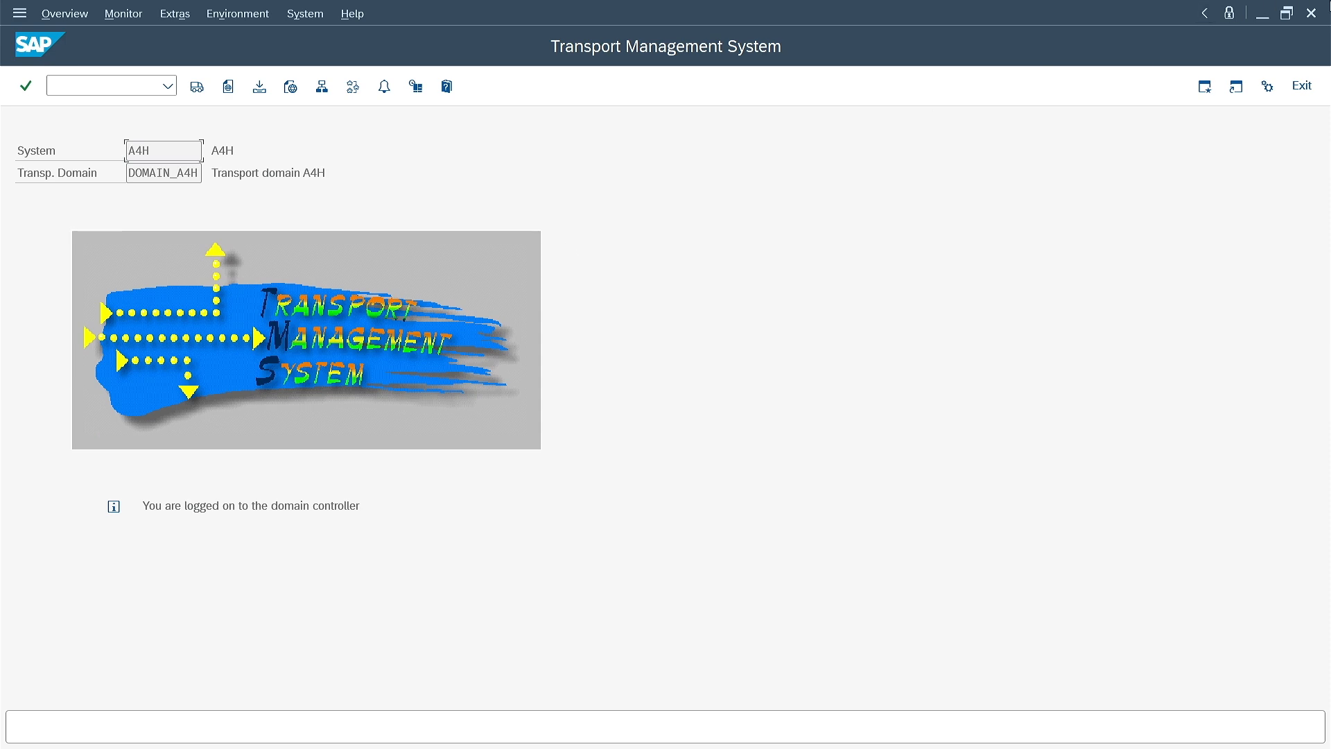
click(1302, 85)
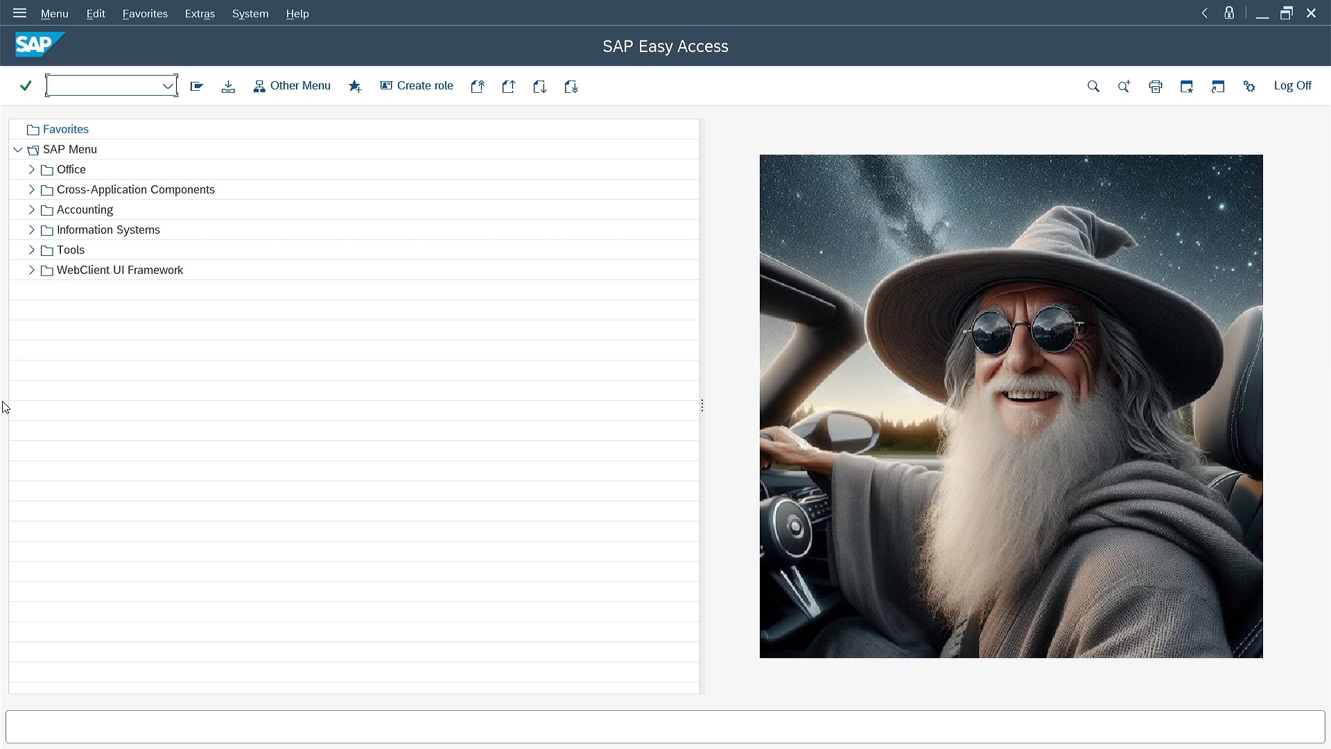
Step: Run transaction SE09 and display the user's modifiable customizing and workbench requests in the Transport Organizer
text(/nSE09)
key(Return)
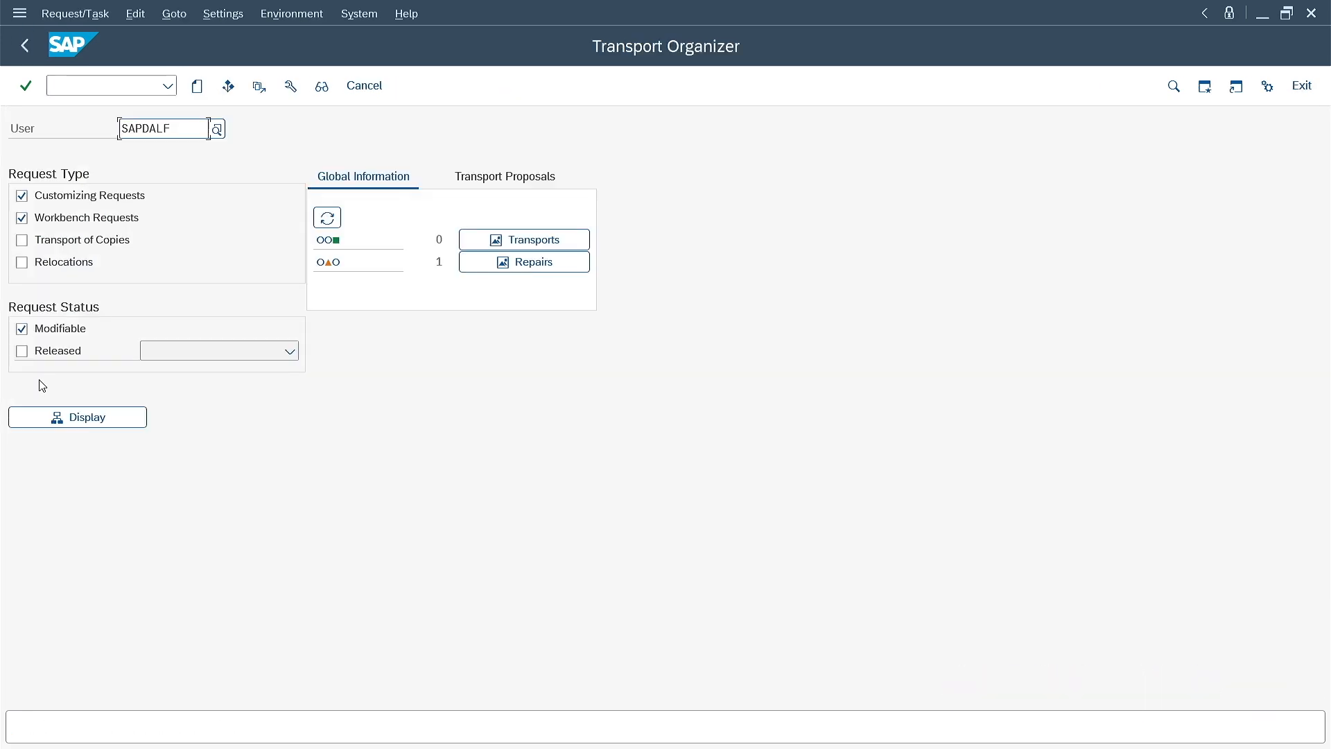
click(66, 416)
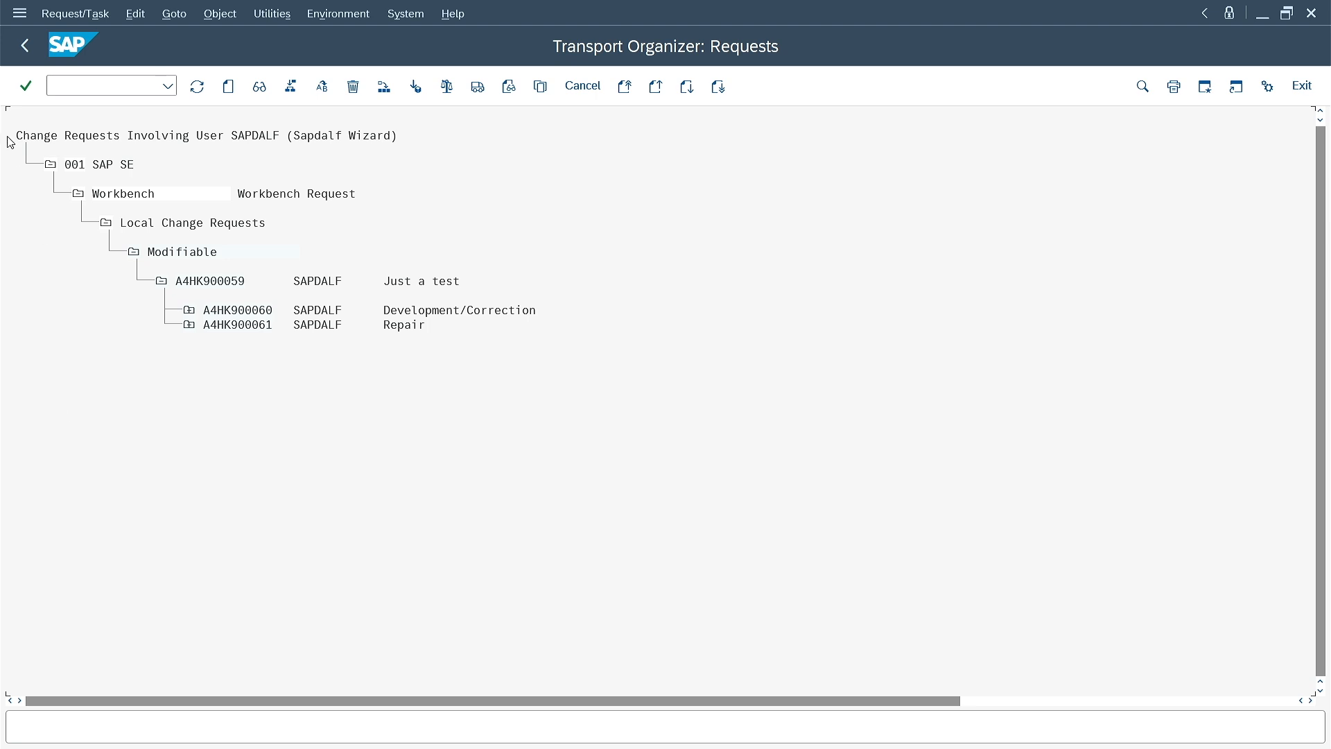
Step: Return to SAP Easy Access and run transaction SE01 to open the extended view of the Transport Organizer
click(25, 45)
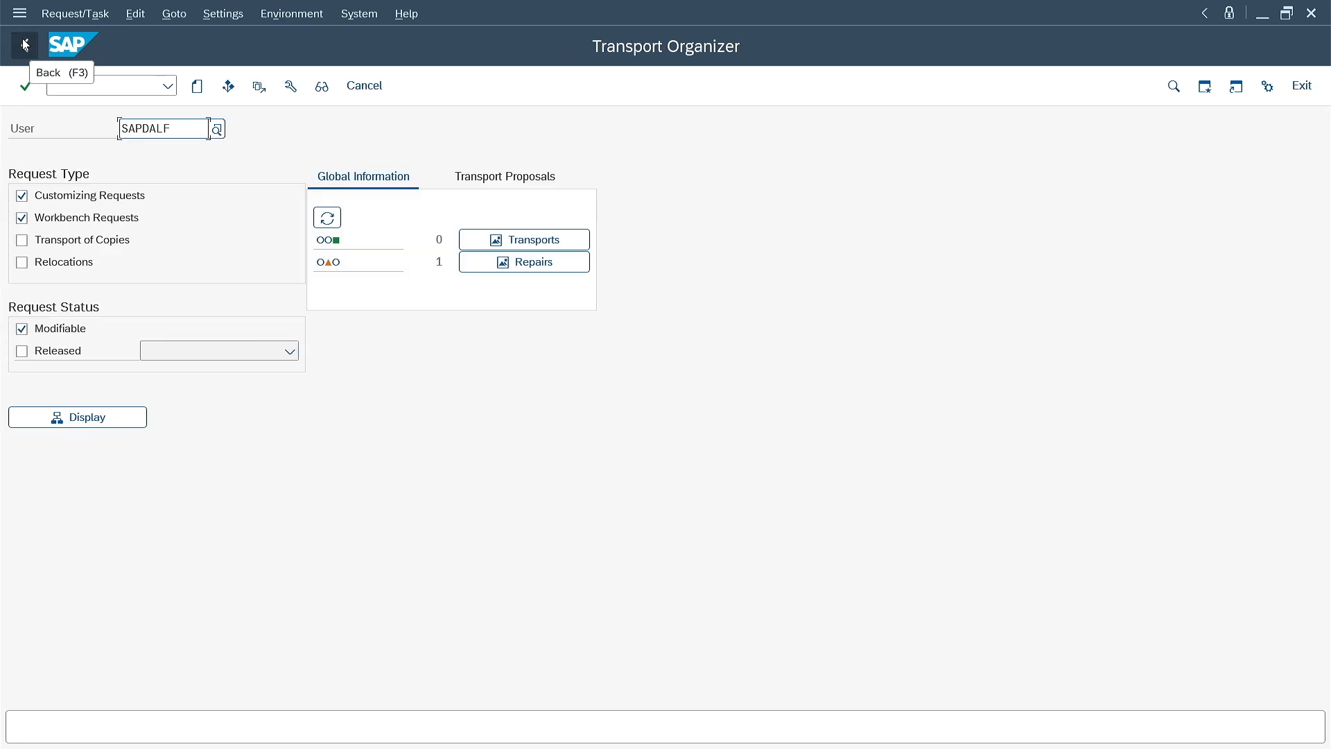
click(25, 45)
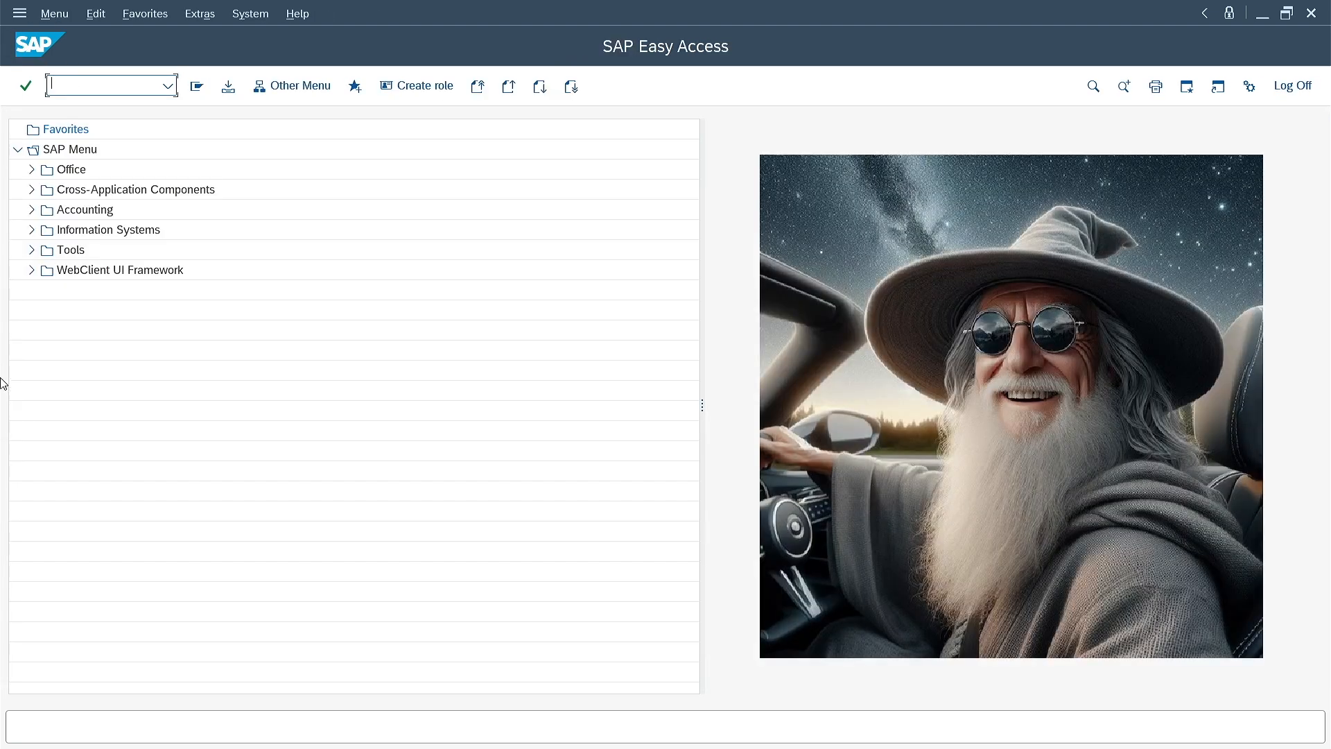
text(/nse01)
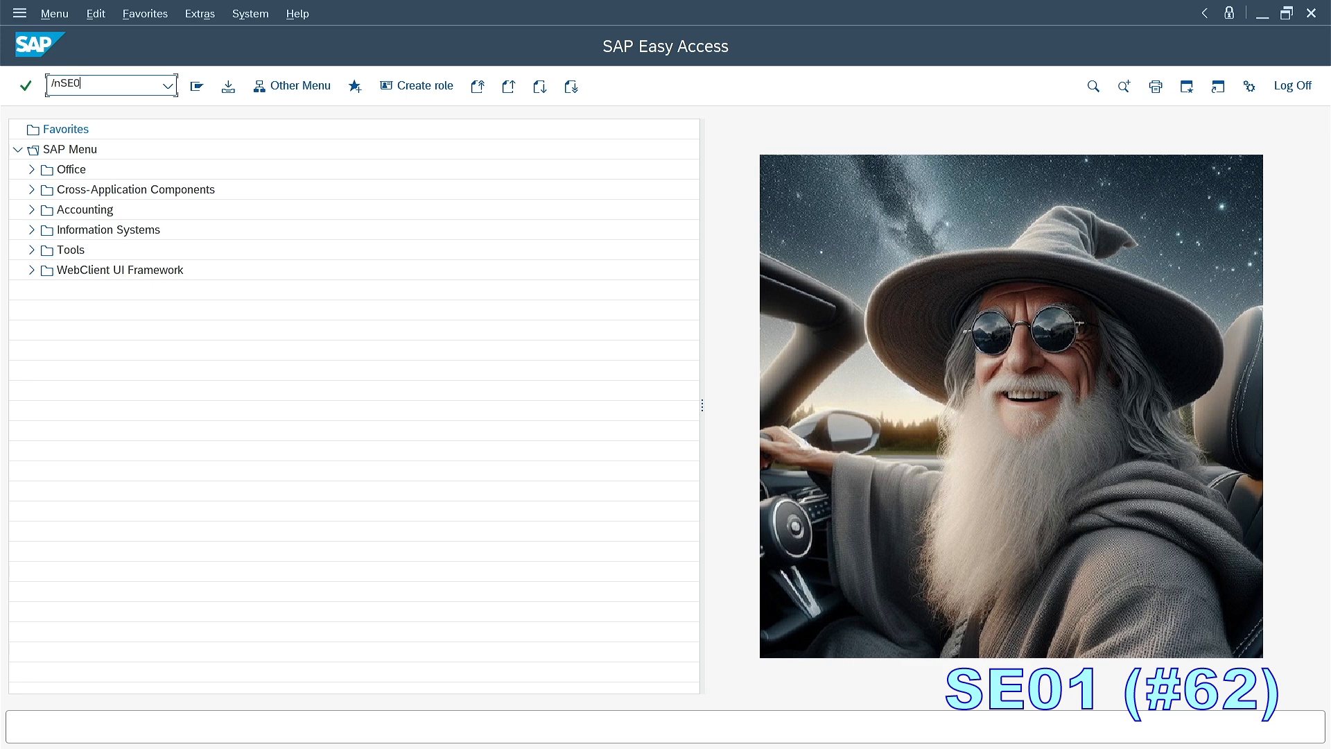
key(Return)
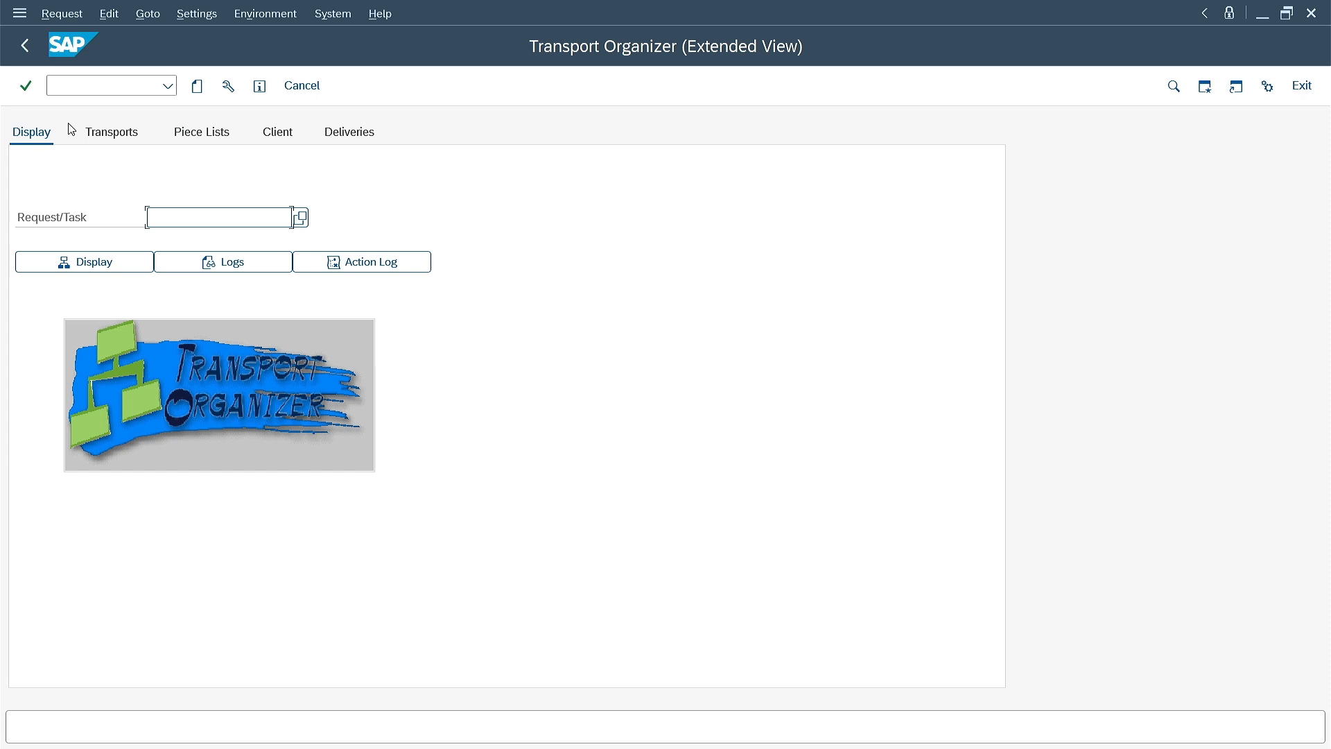
Step: View the Transports selection options in the extended Transport Organizer, and exit to SAP Easy Access
click(88, 132)
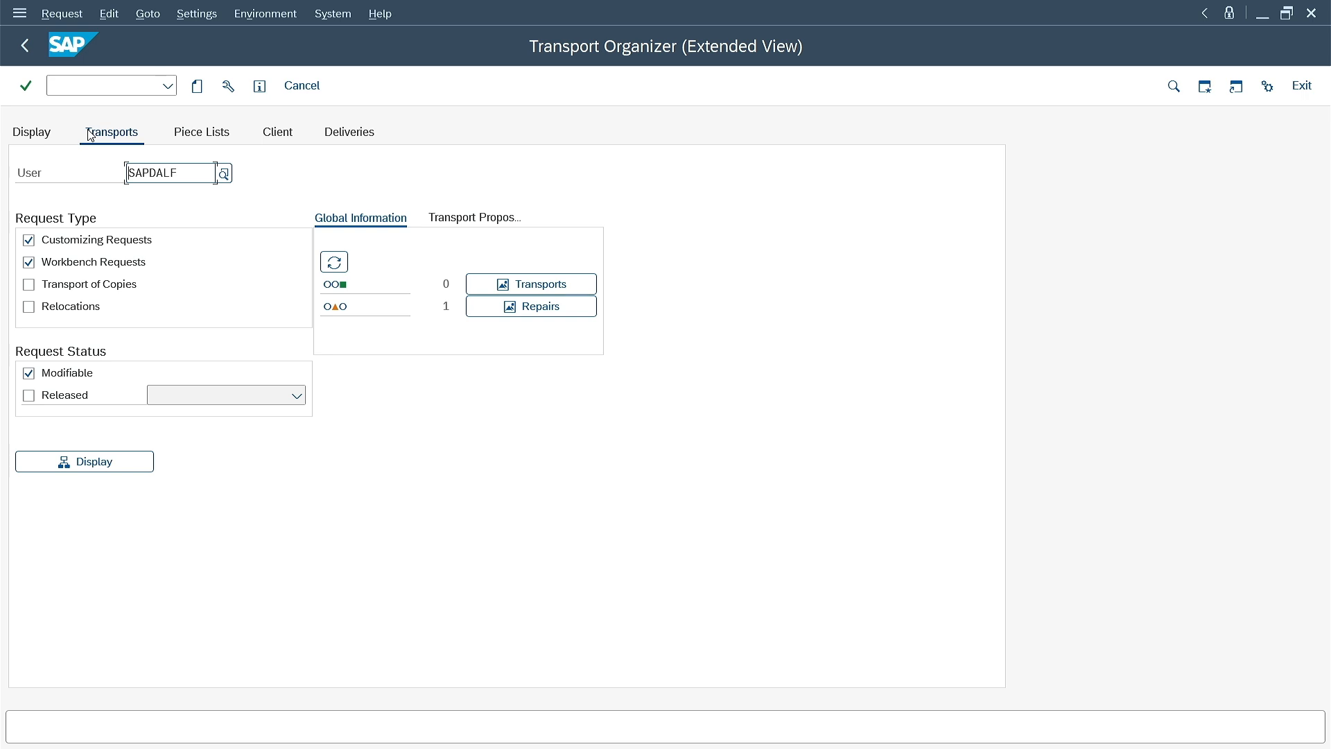
click(43, 132)
click(25, 46)
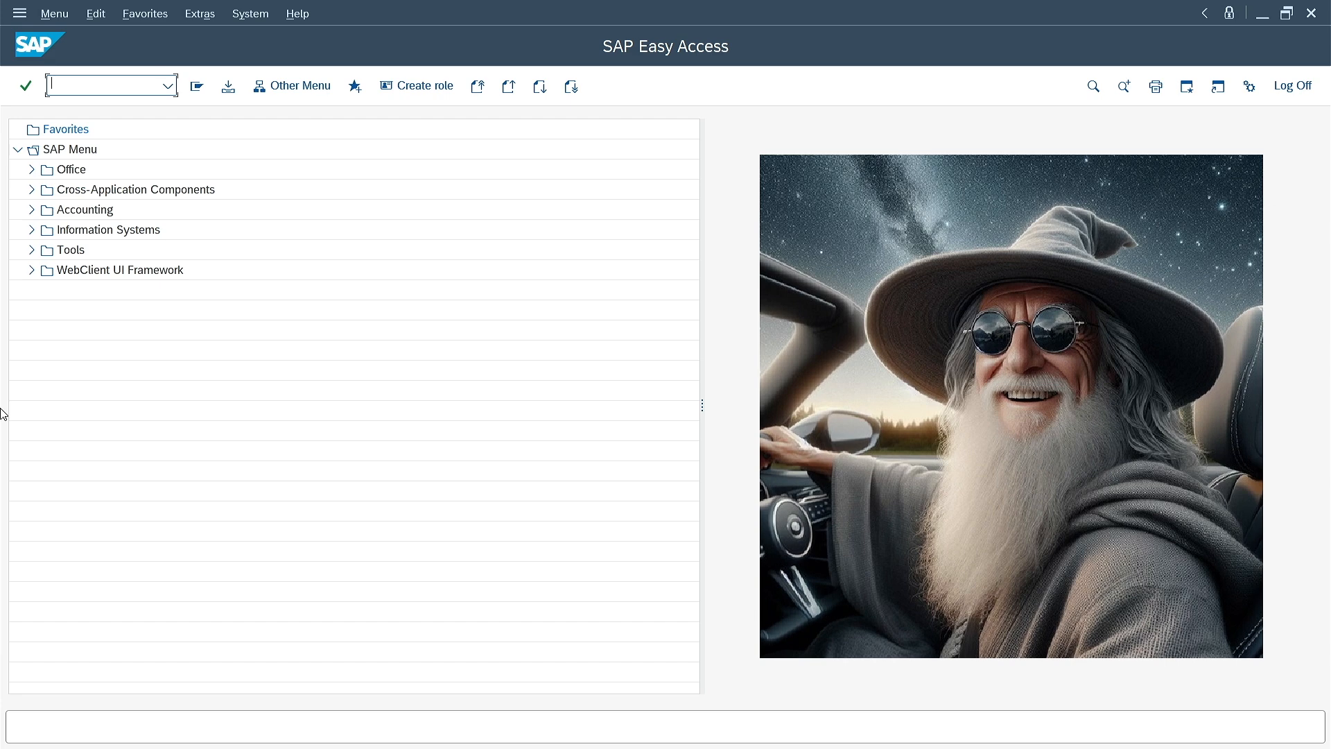
Step: Run transaction SE03 to view the Transport Organizer Tools, and exit to SAP Easy Access
text(/nSE03)
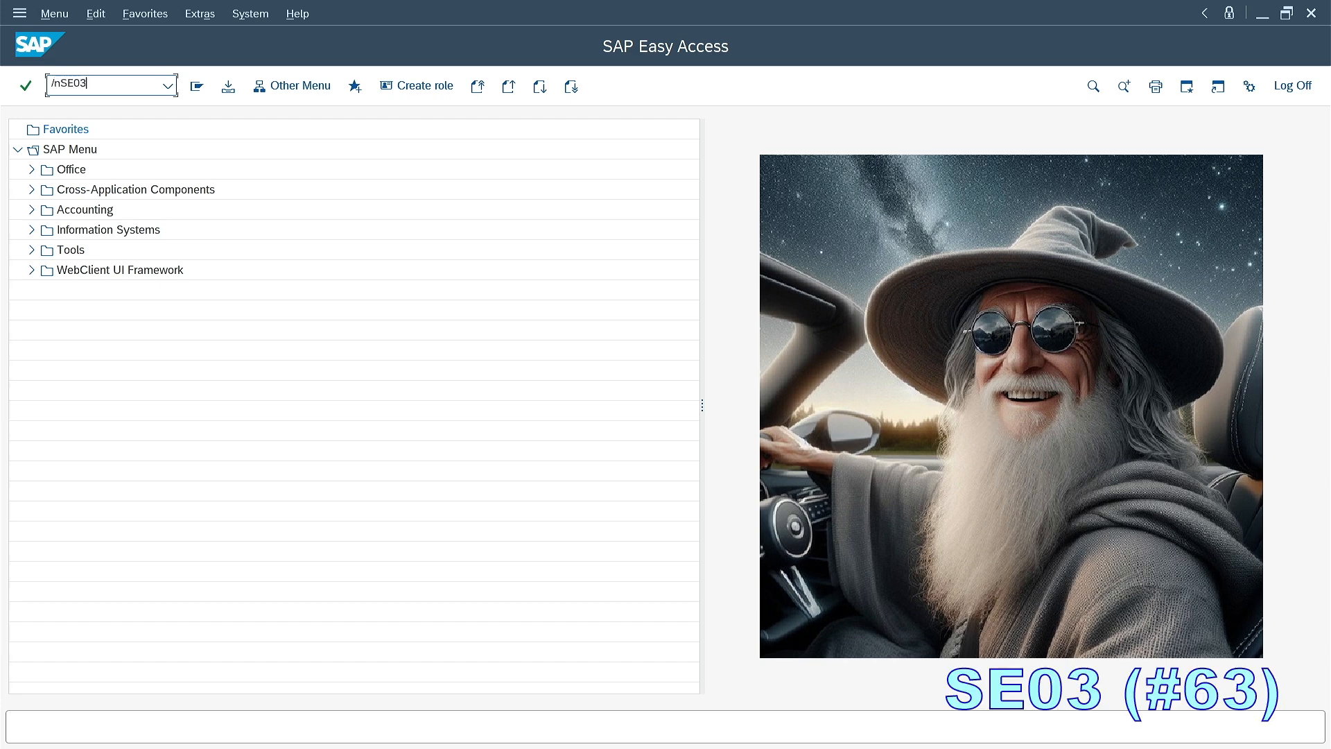
key(Return)
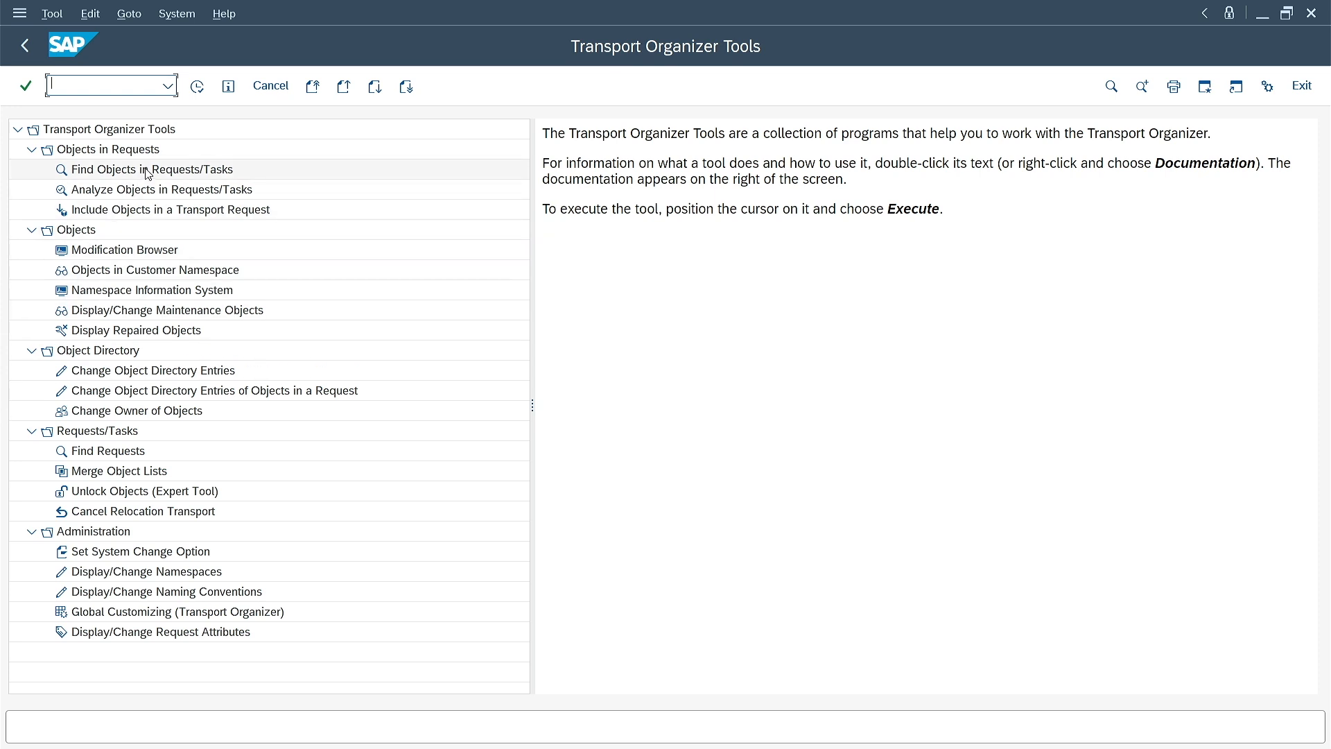
click(25, 45)
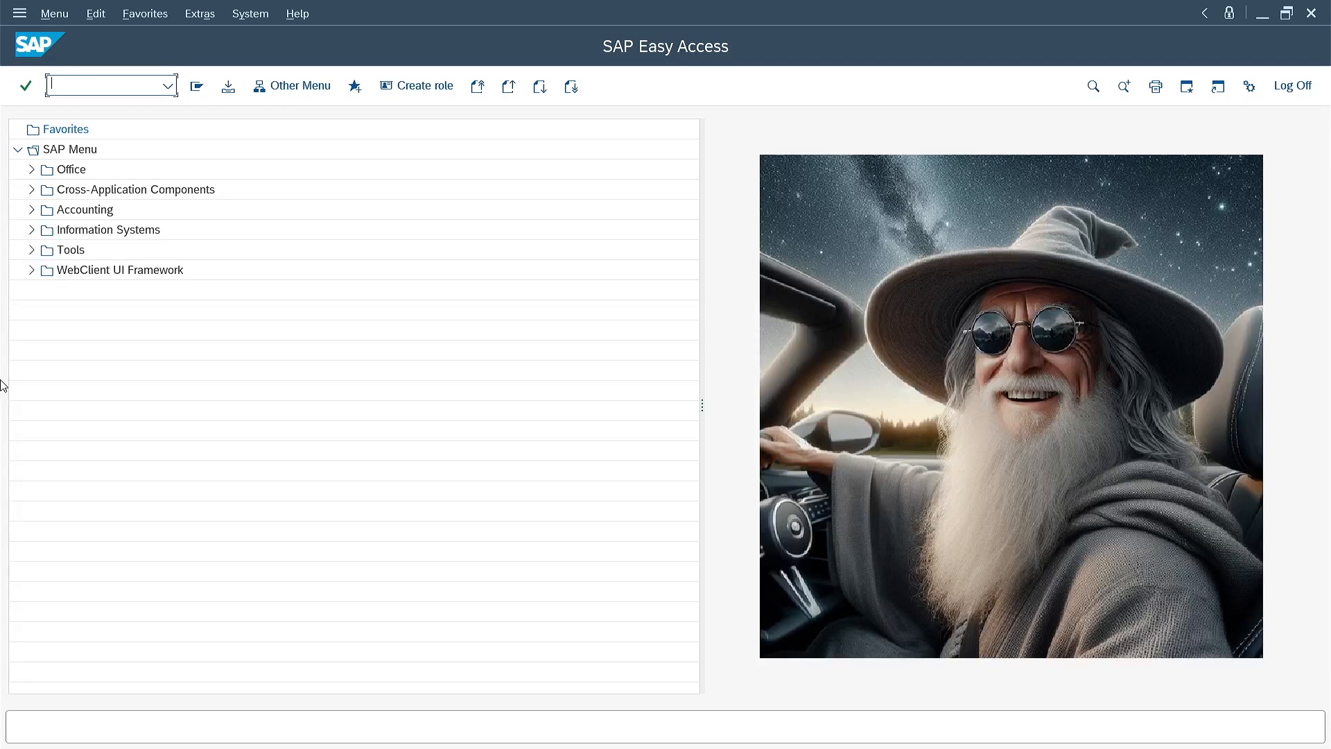
Step: Run transaction SPAD and switch Spool Administration to full administration
text(/nSPAD)
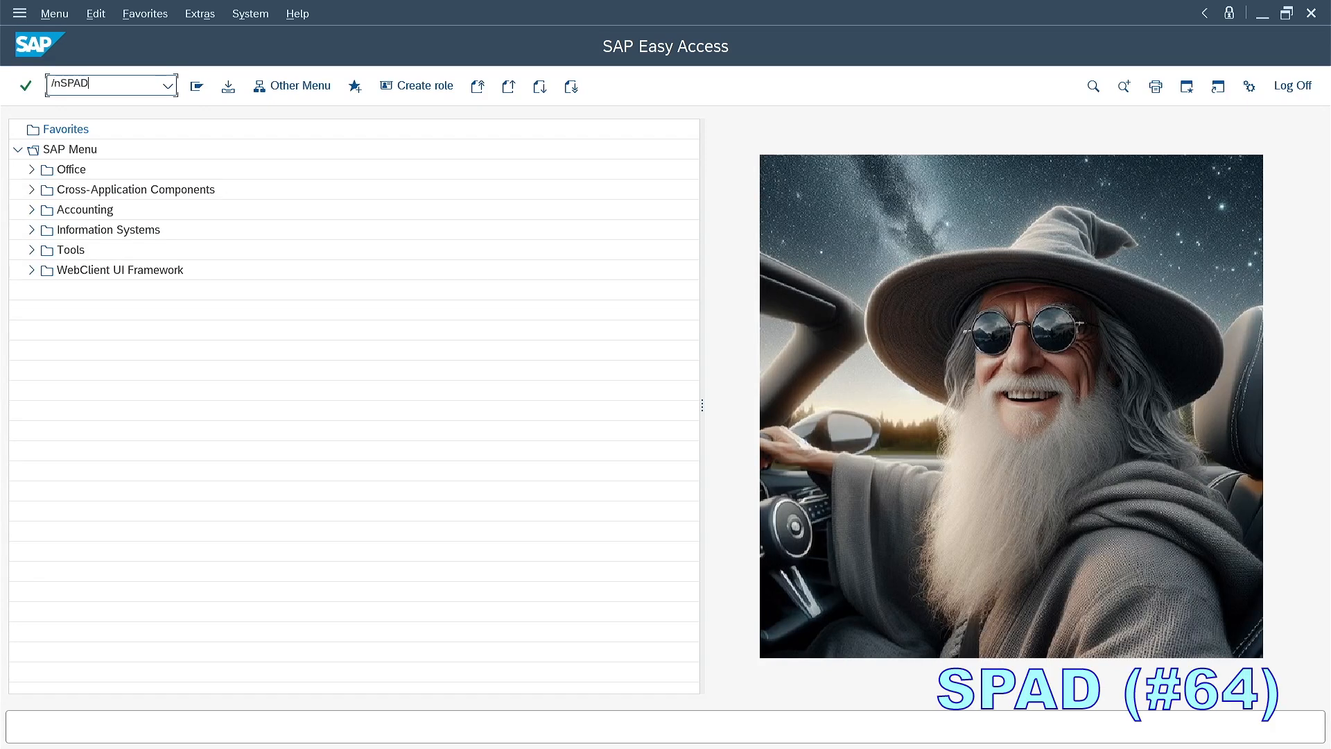
key(Return)
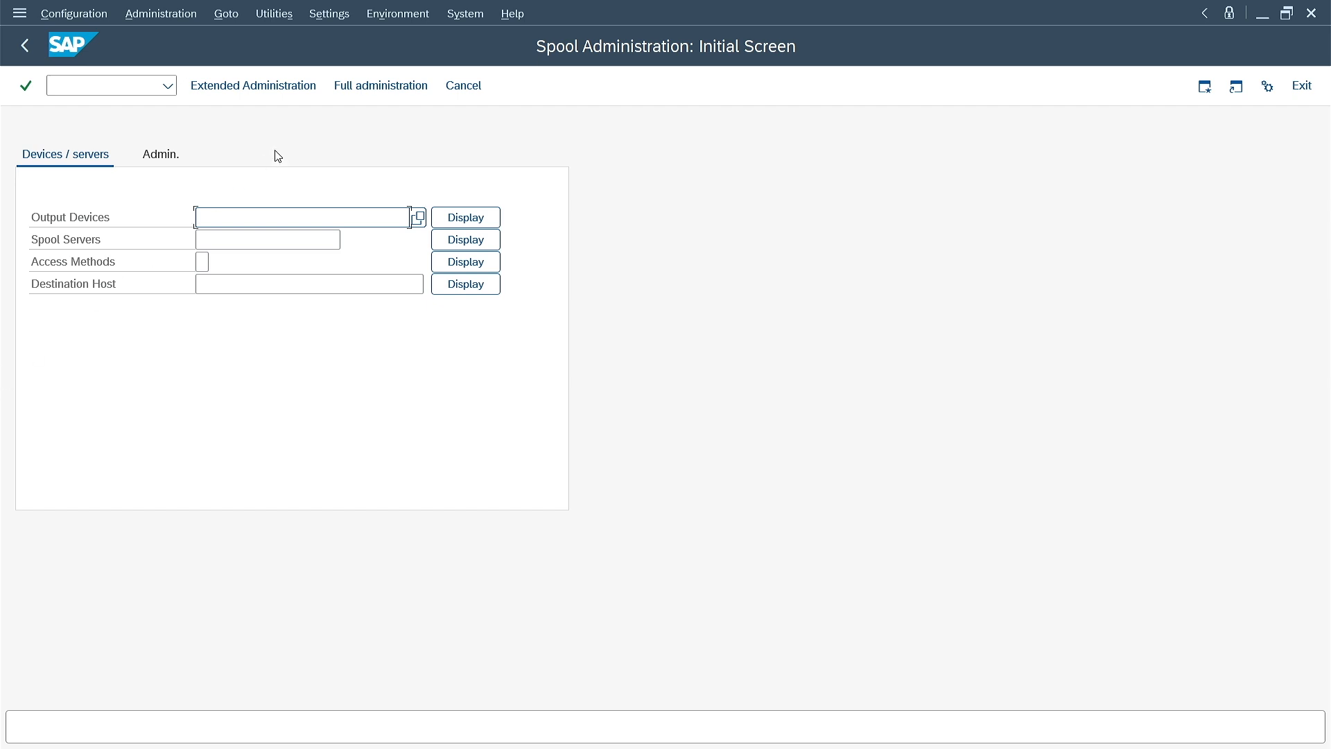
click(369, 90)
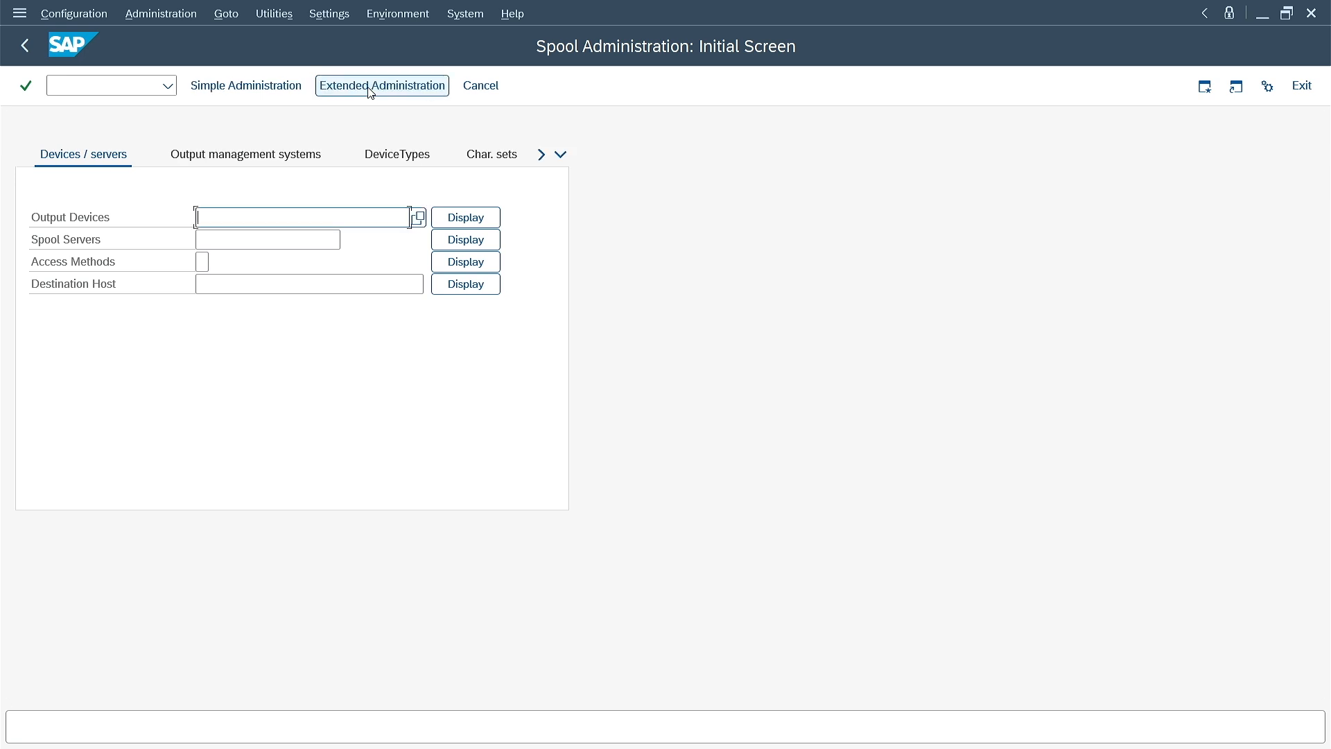
Step: View the device type settings in Spool Administration, and display the list of all output devices
click(388, 153)
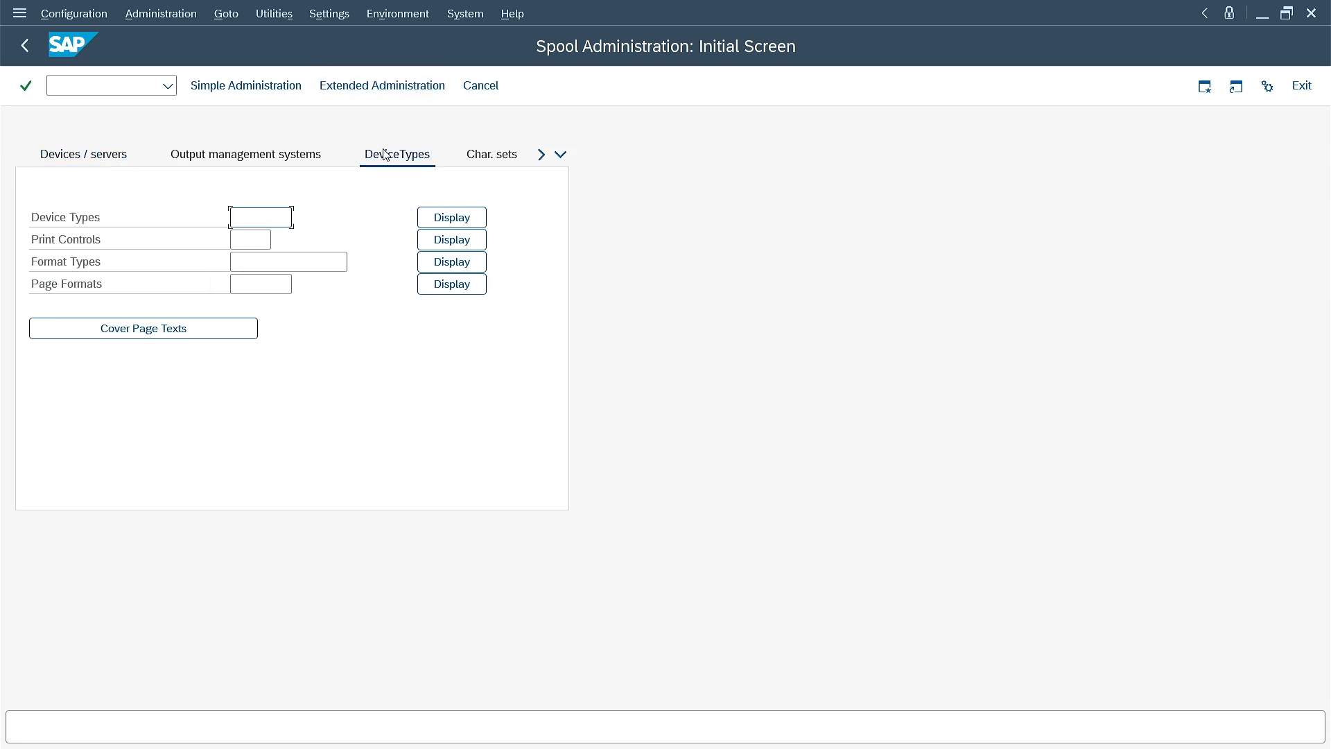
click(75, 154)
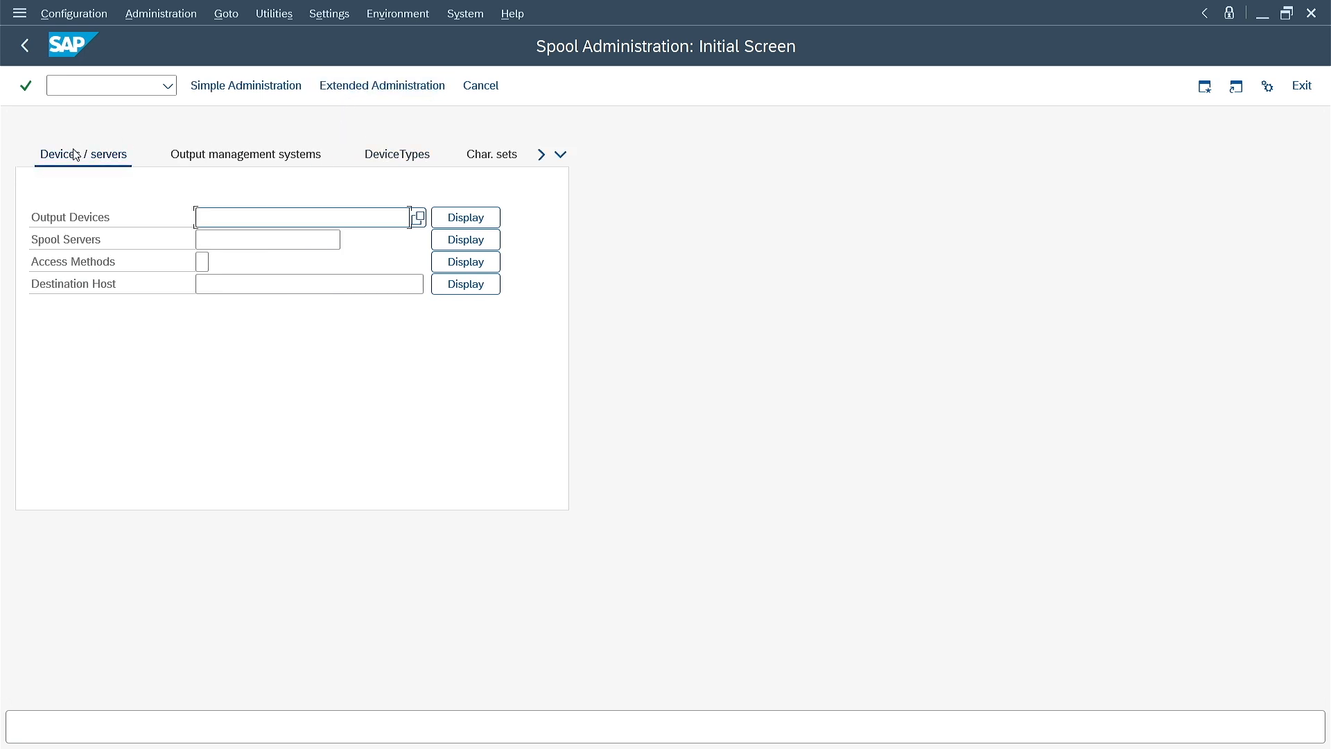
click(478, 219)
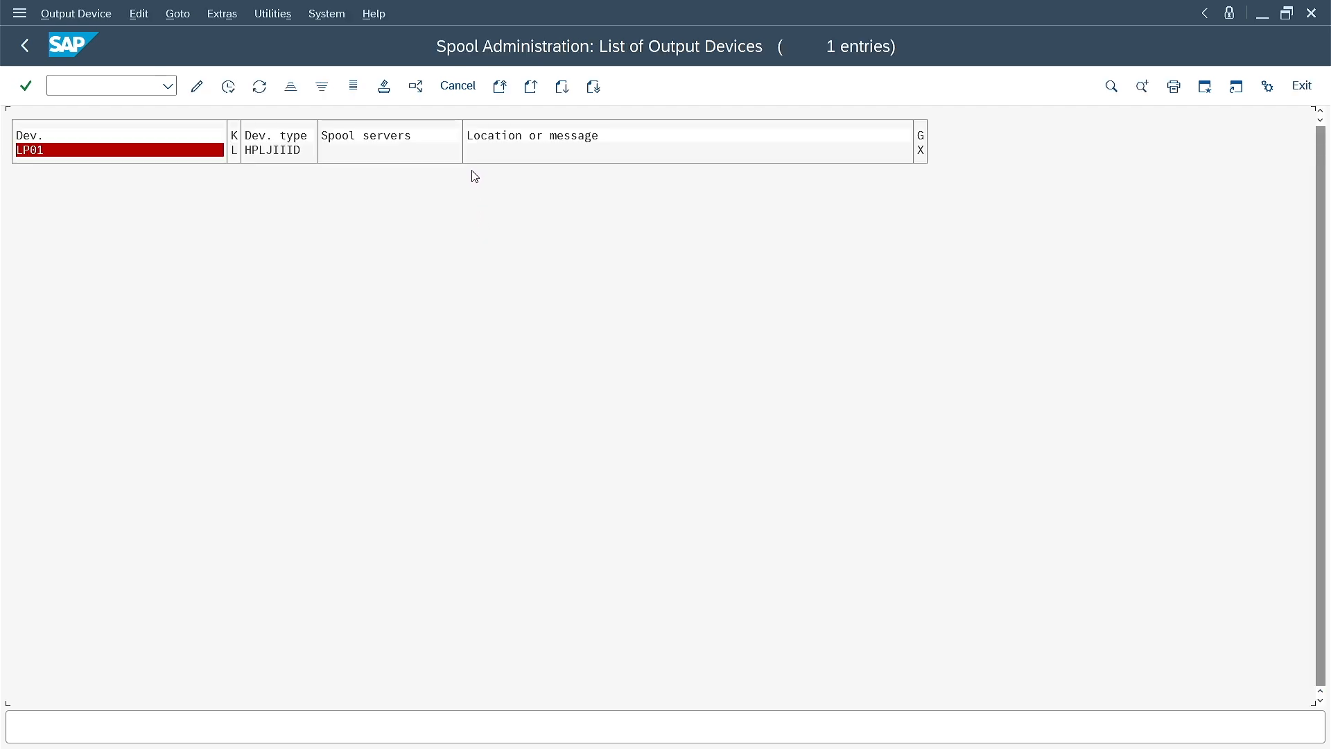
Step: Print the output device list on device LP01 with print time Immediately, and exit to SAP Easy Access
click(1174, 86)
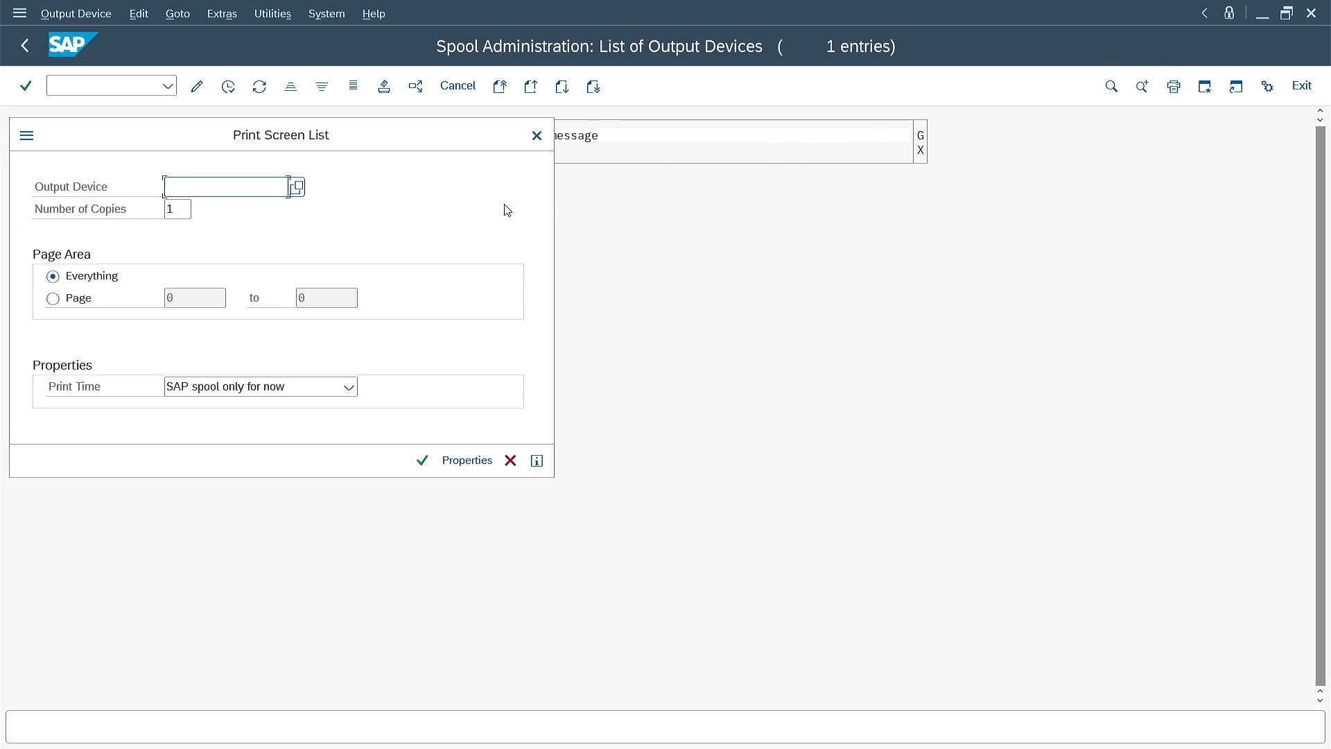
text(LP01)
click(349, 387)
click(253, 442)
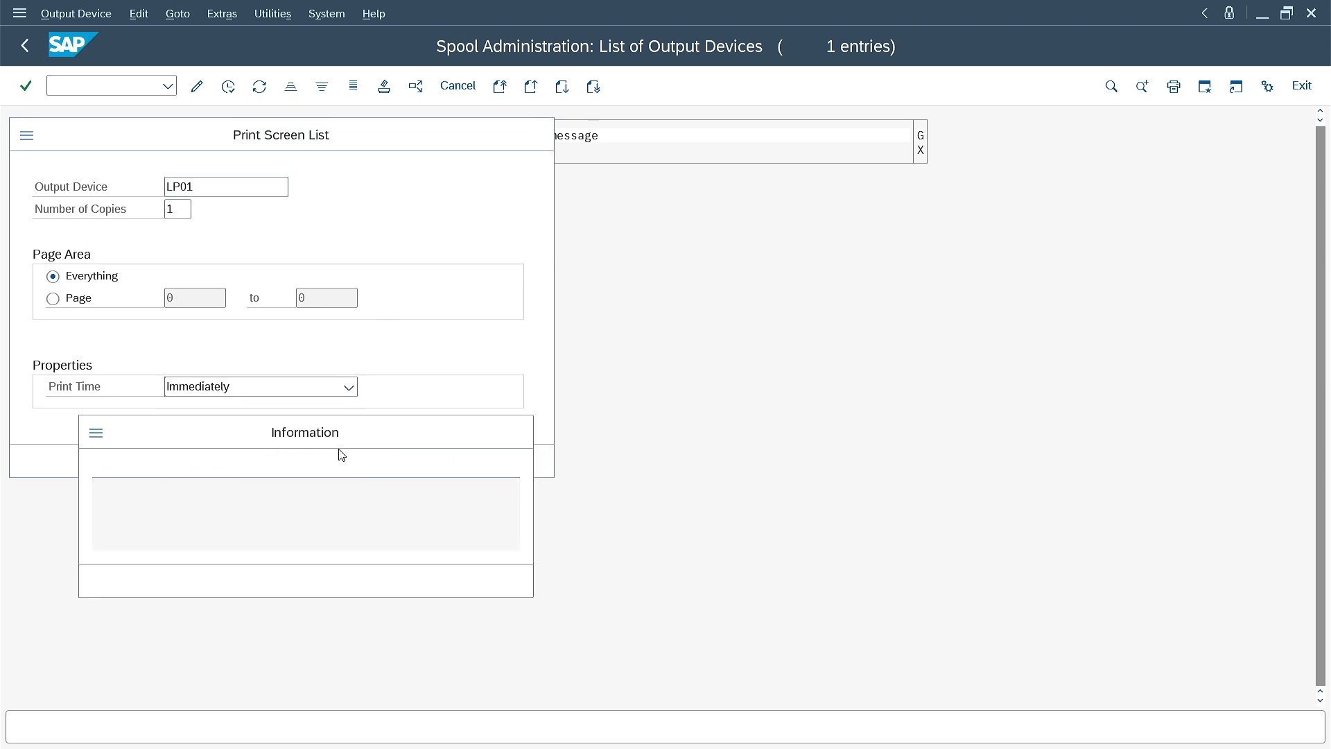
click(489, 580)
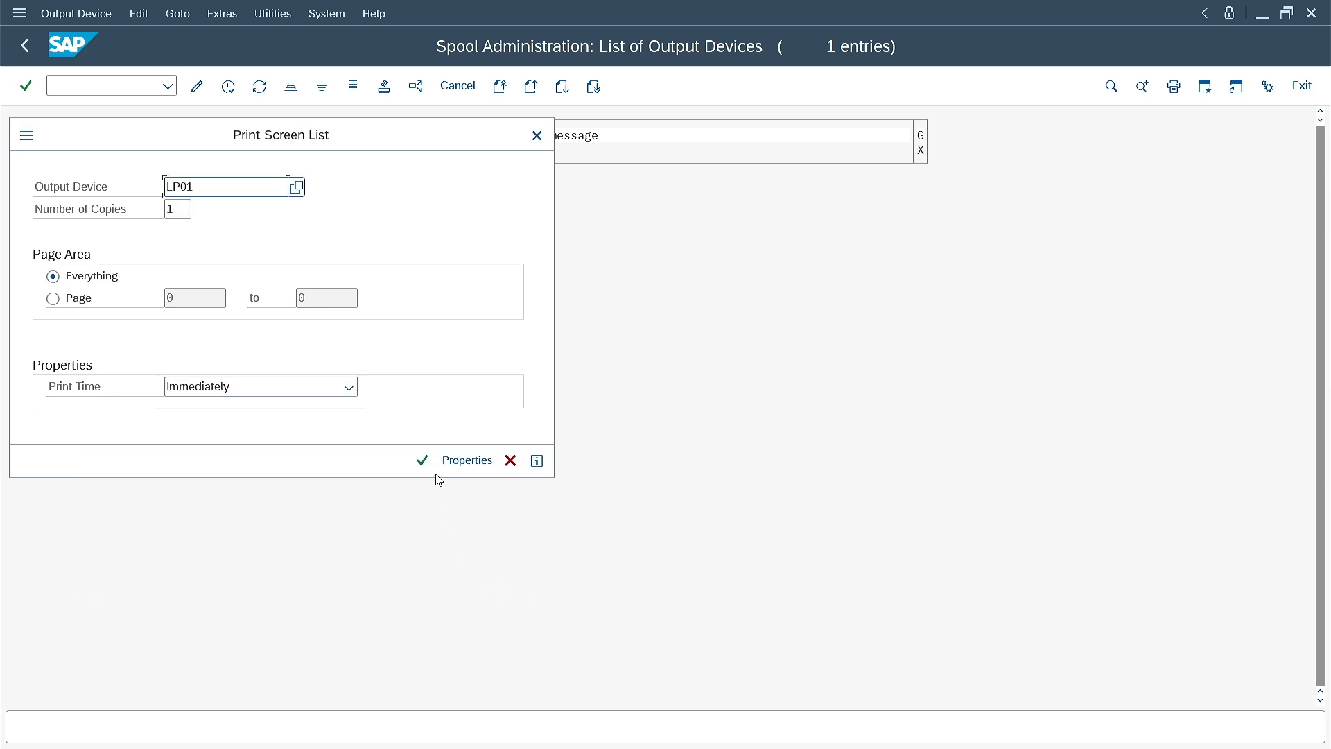
click(421, 461)
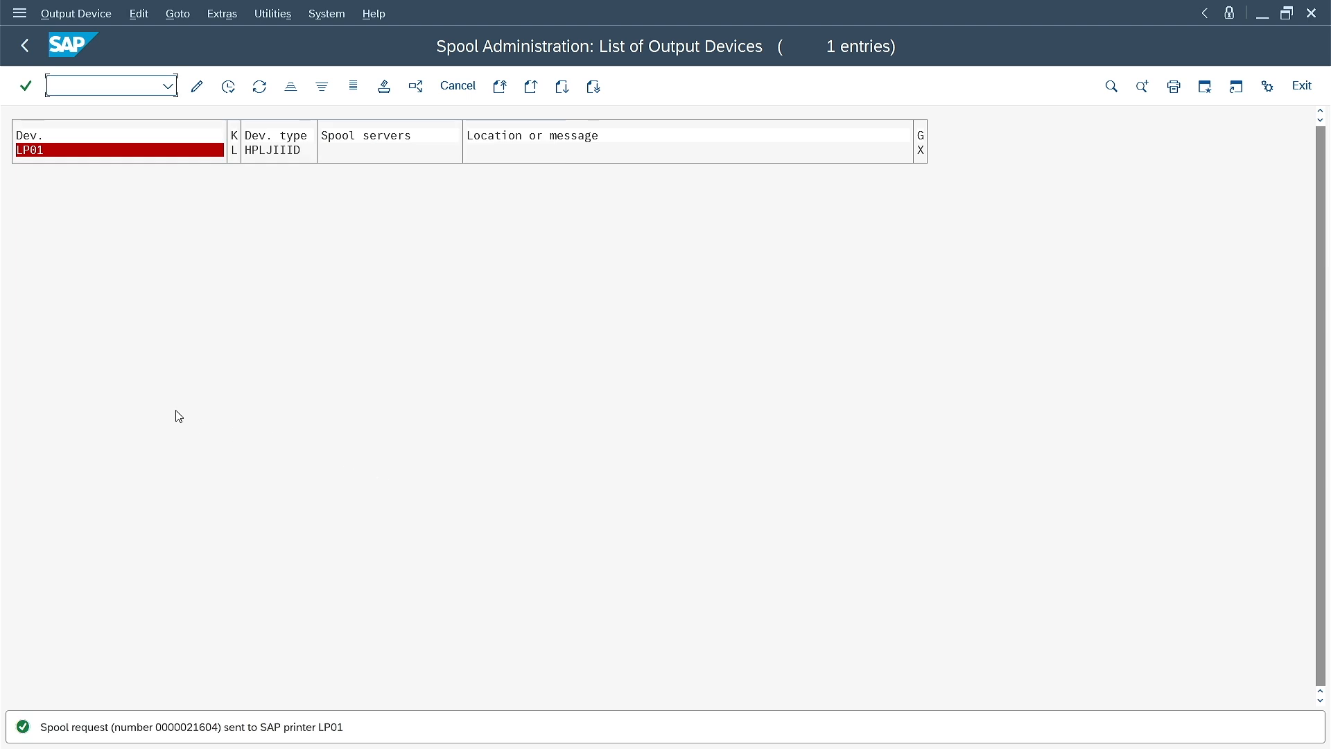
click(24, 45)
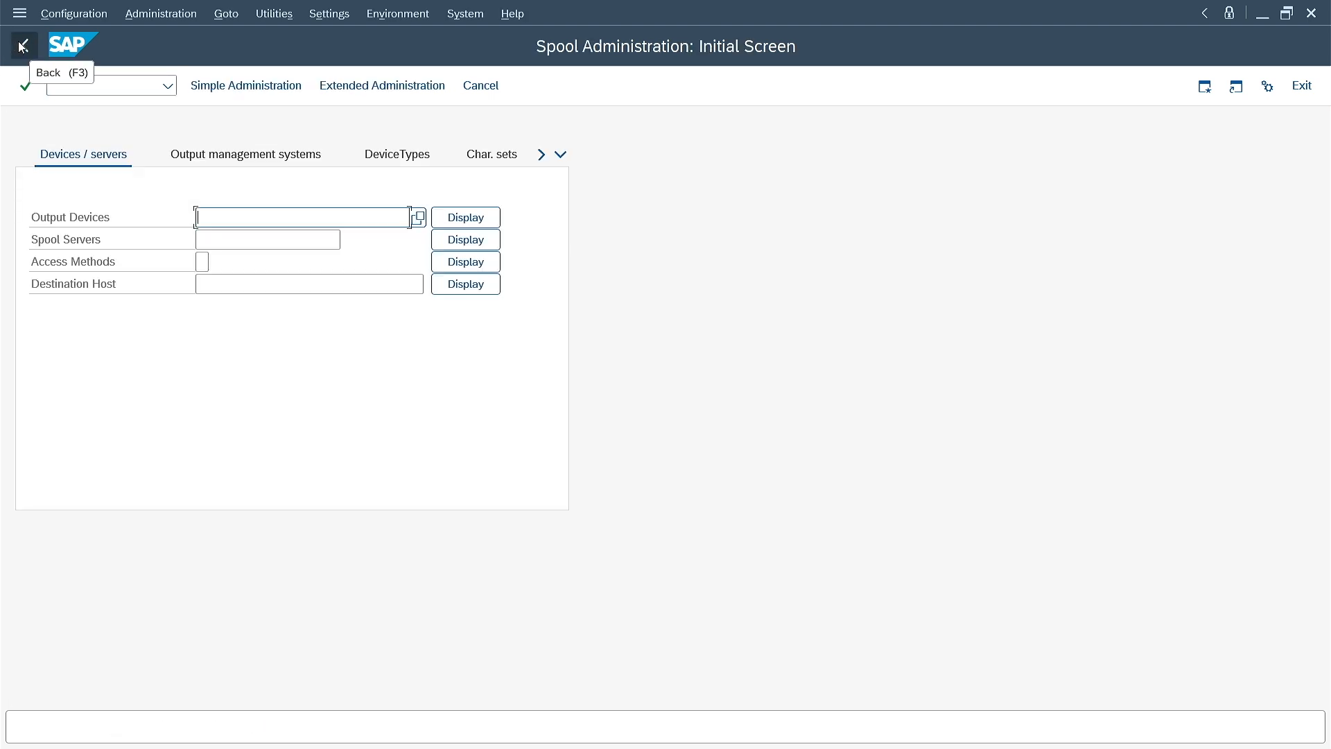
click(22, 46)
Step: Run transaction SP02 to view the list of own spool requests, and exit to SAP Easy Access
text(/)
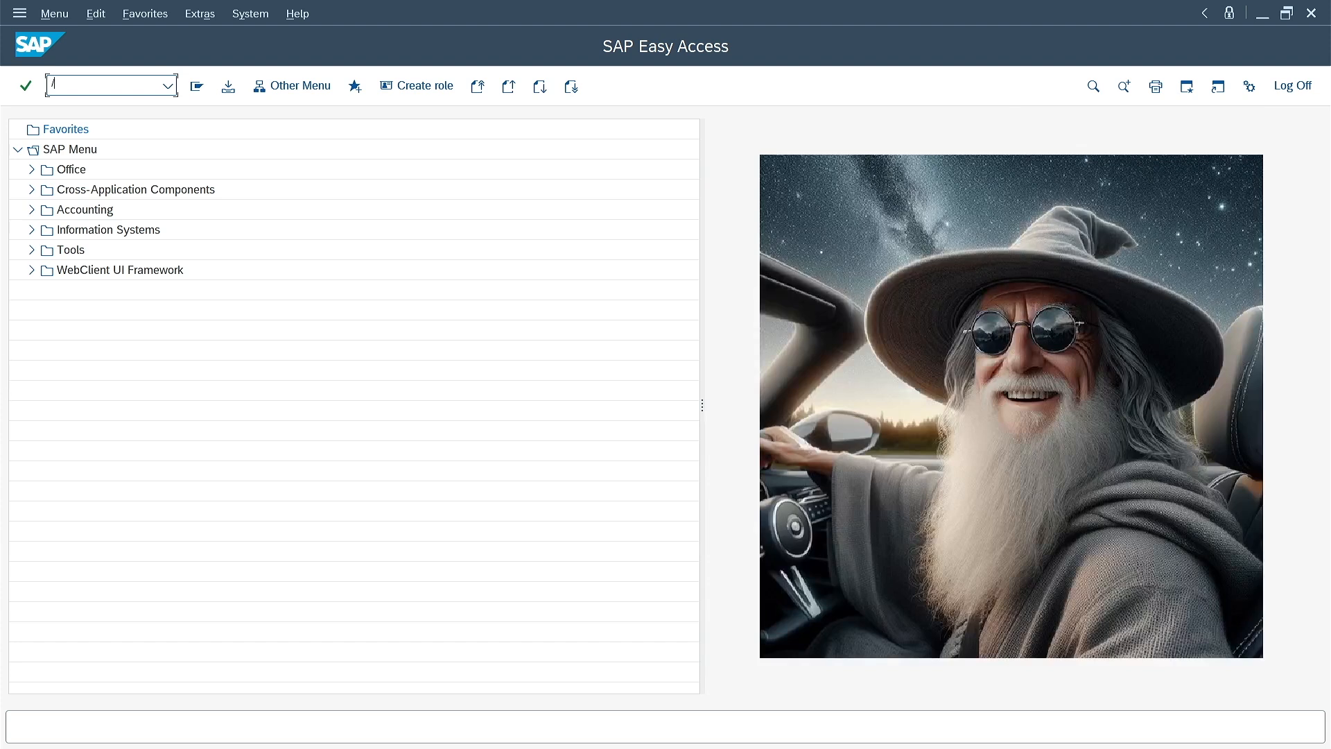
text(nSP02)
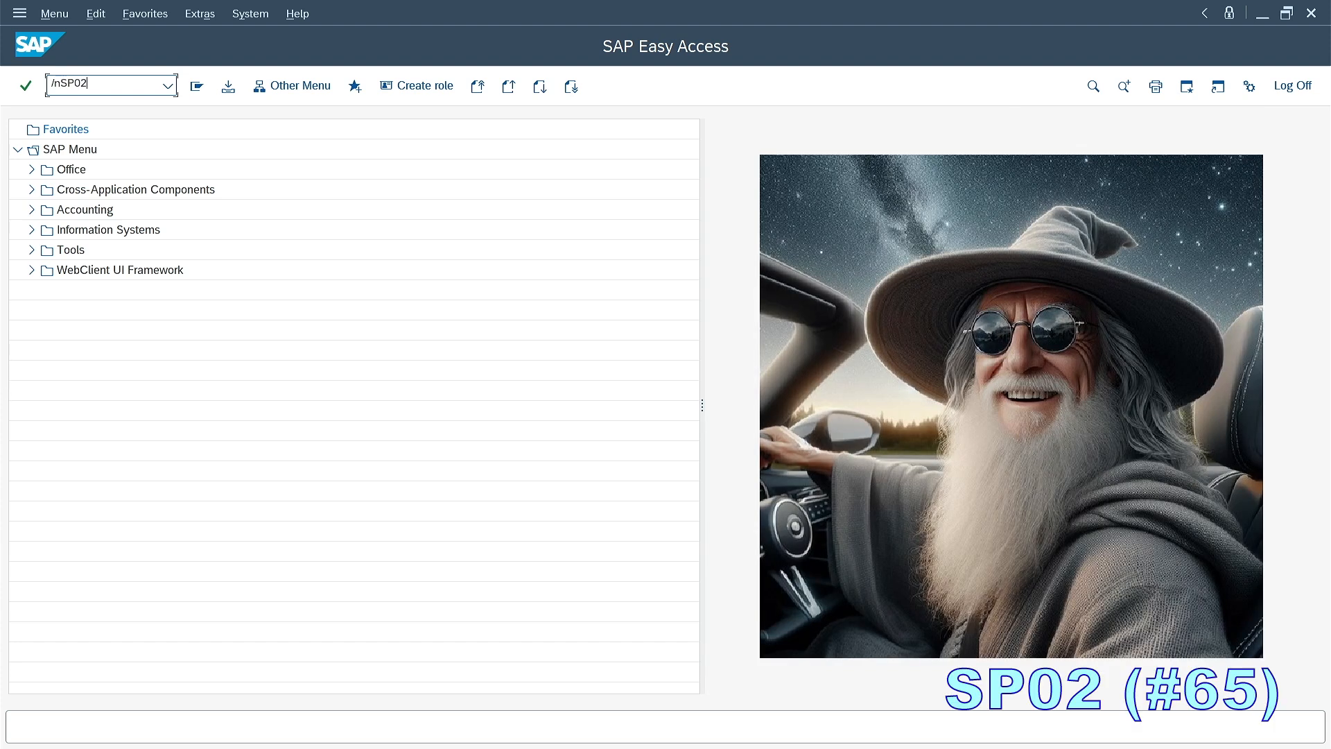
key(Return)
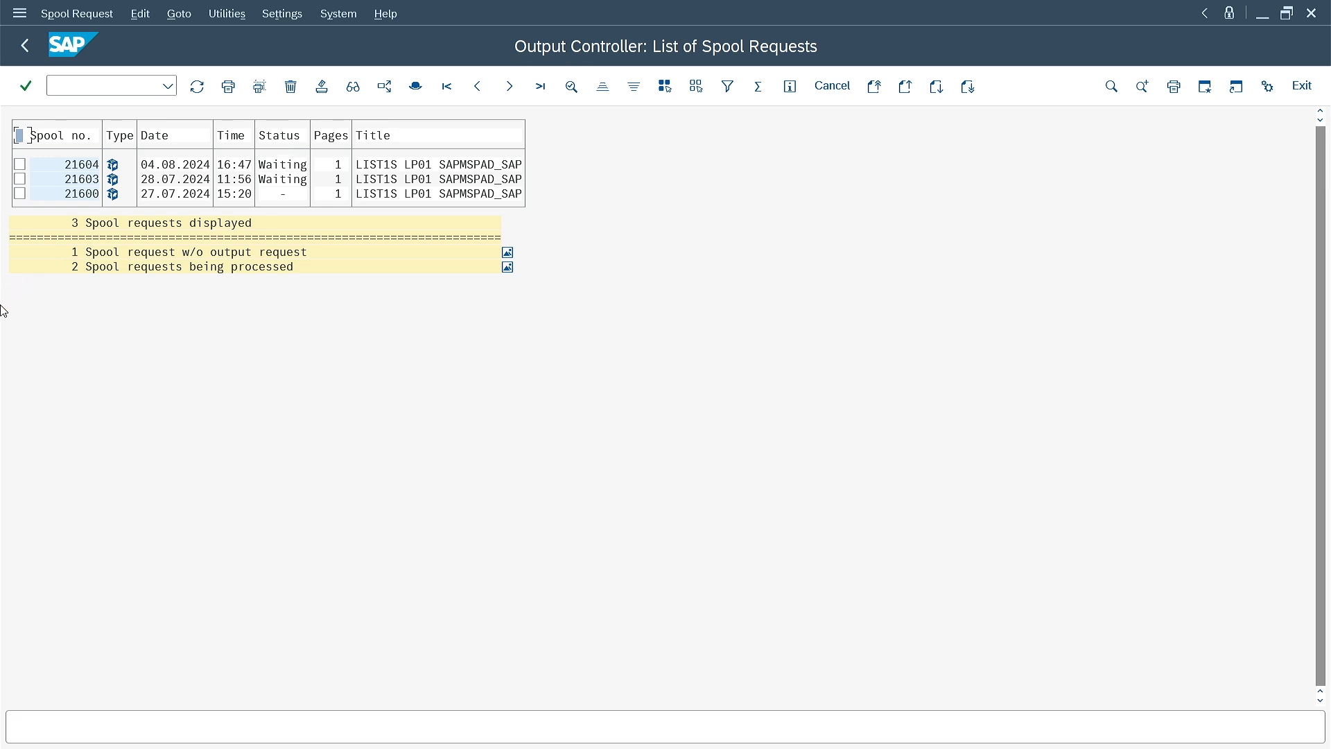
click(25, 47)
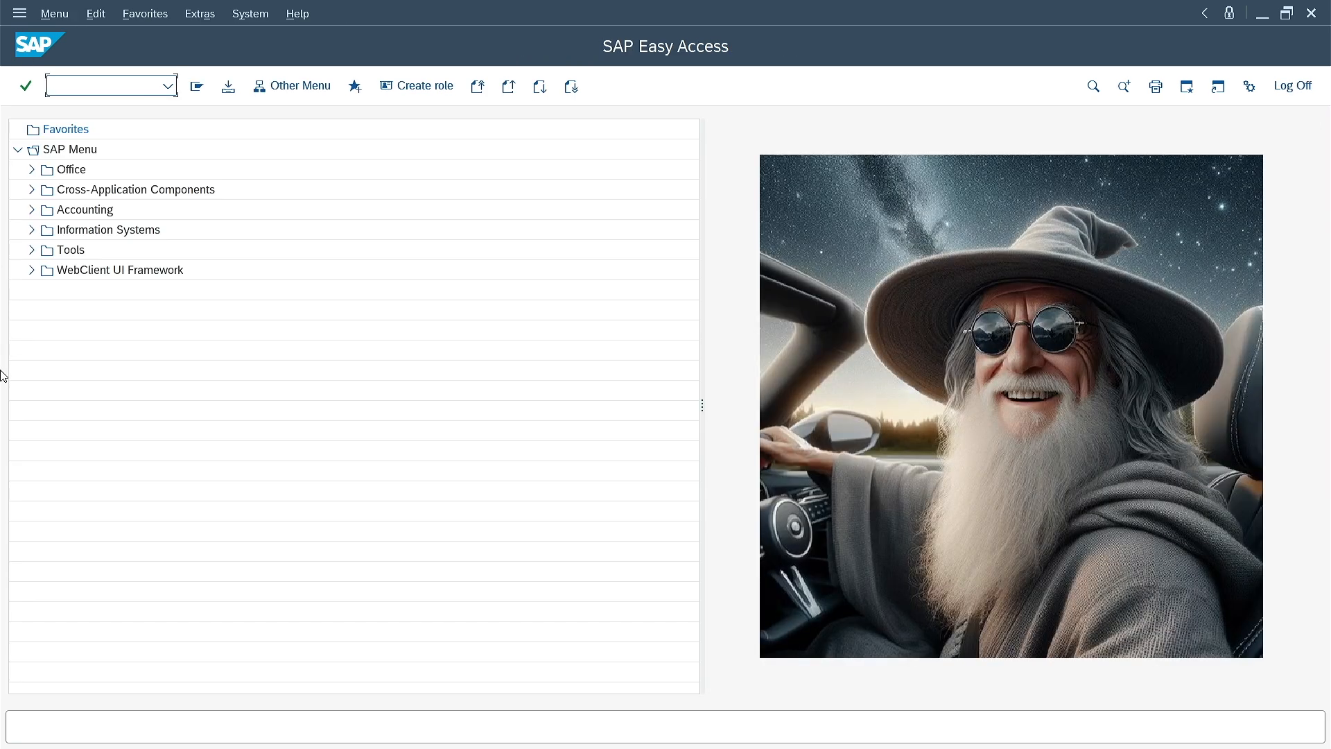
Step: Run transaction SP01 and list the spool requests of all users by setting Created by to *
text(/nSP01)
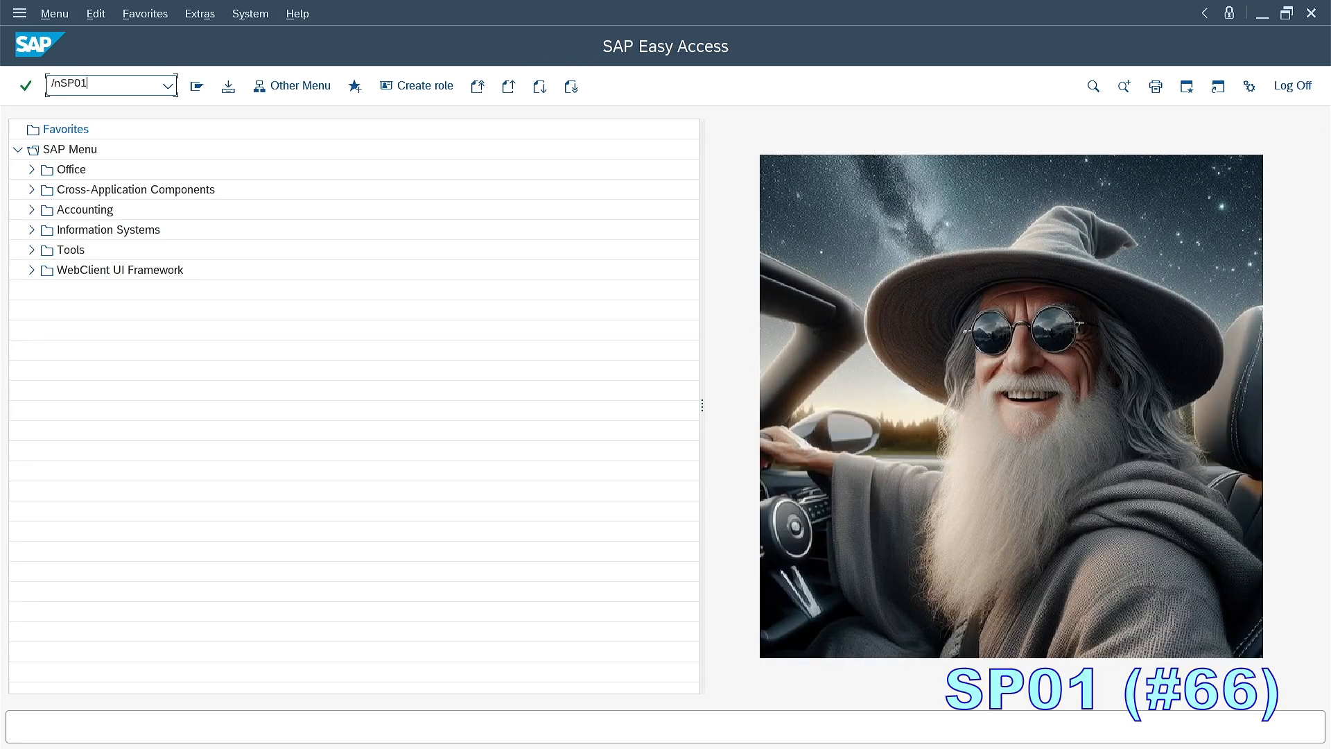
key(Return)
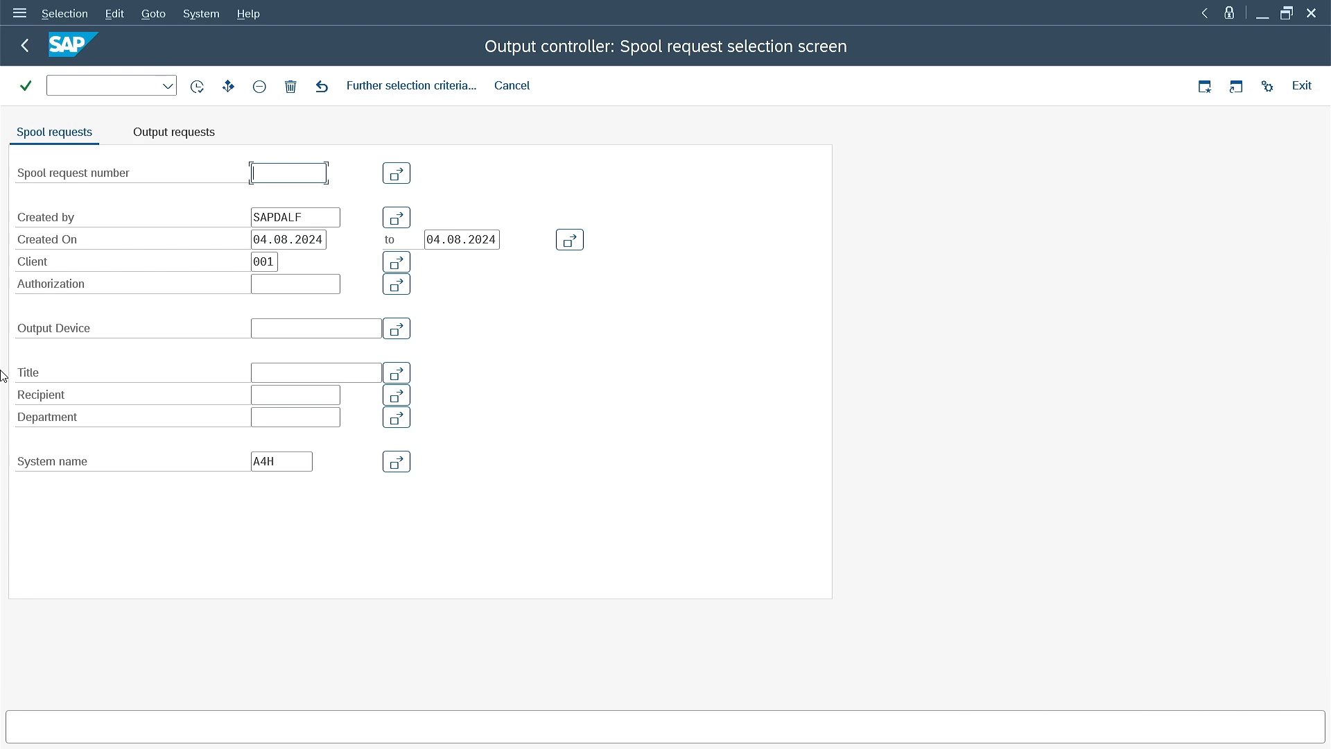
key(Tab)
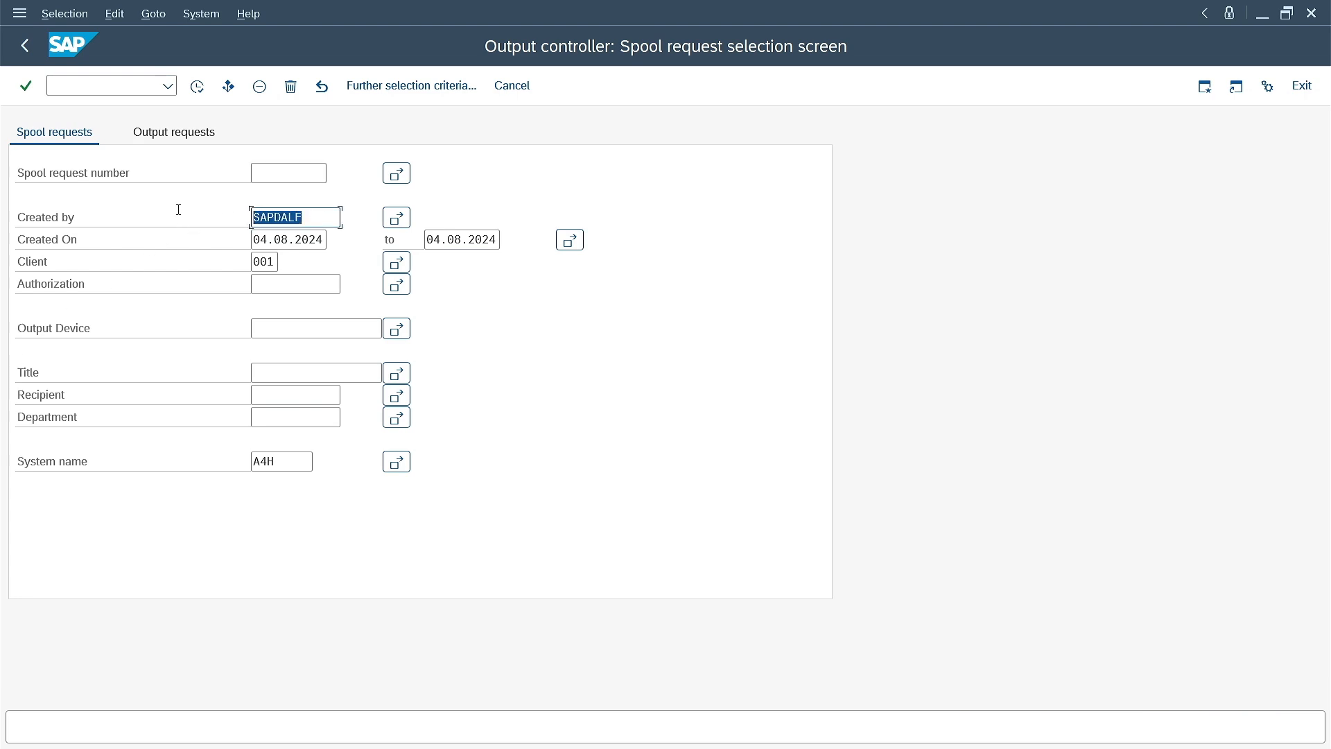
text(*)
click(198, 87)
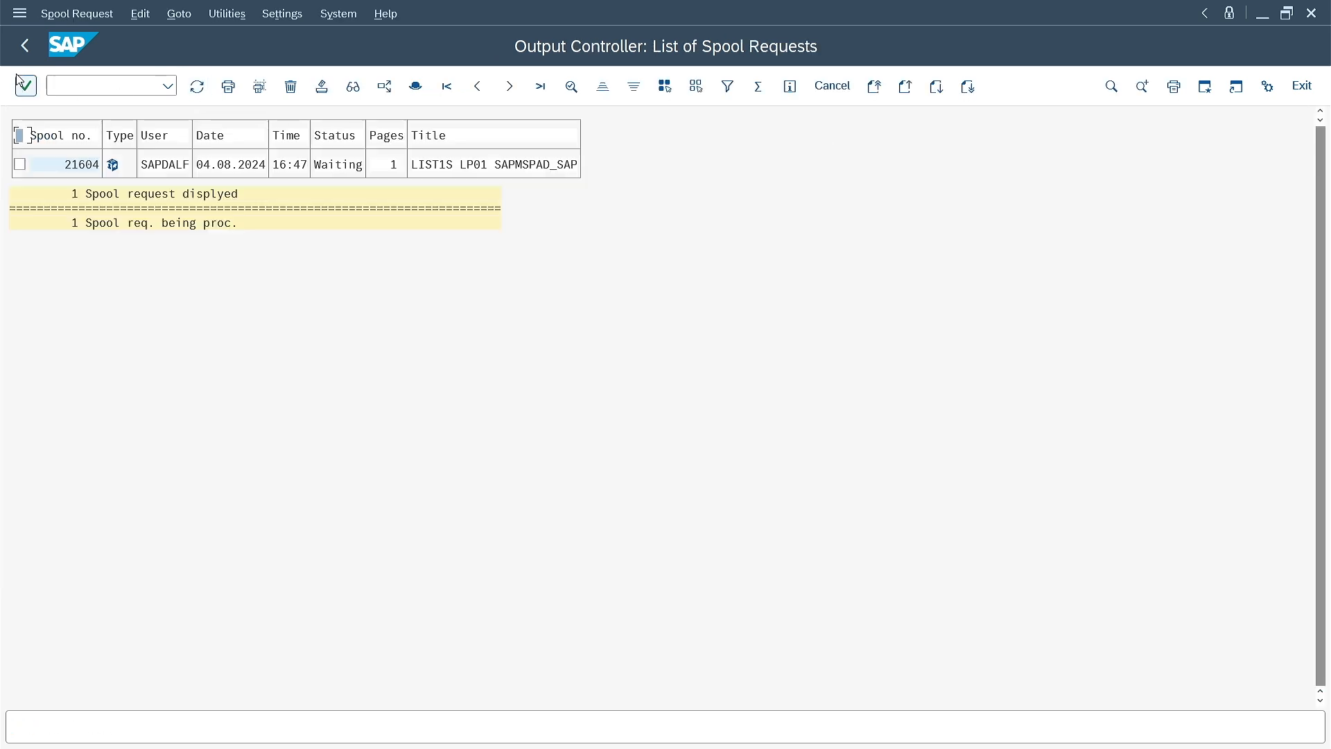
Step: List all users' spool requests again with an earlier Created On start date, and exit to SAP Easy Access
click(25, 46)
click(288, 239)
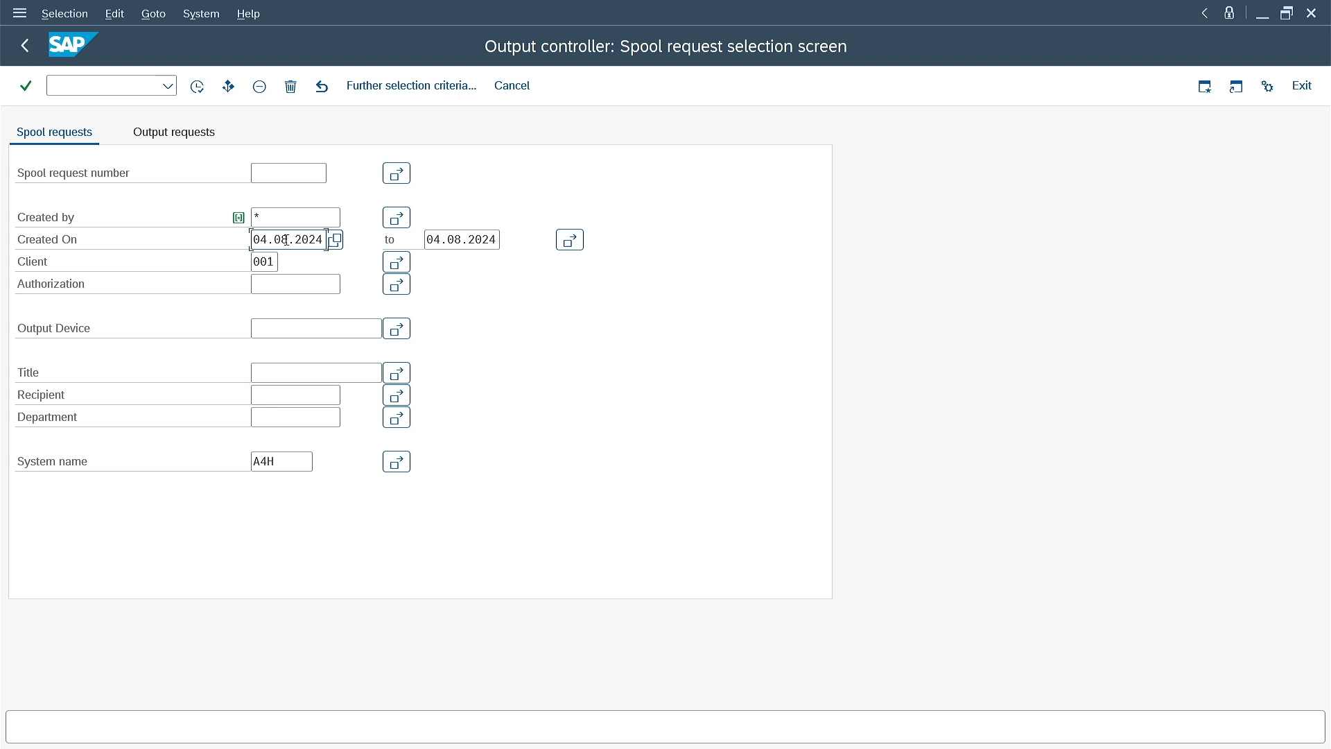
key(BackSpace)
text(1.2)
click(197, 86)
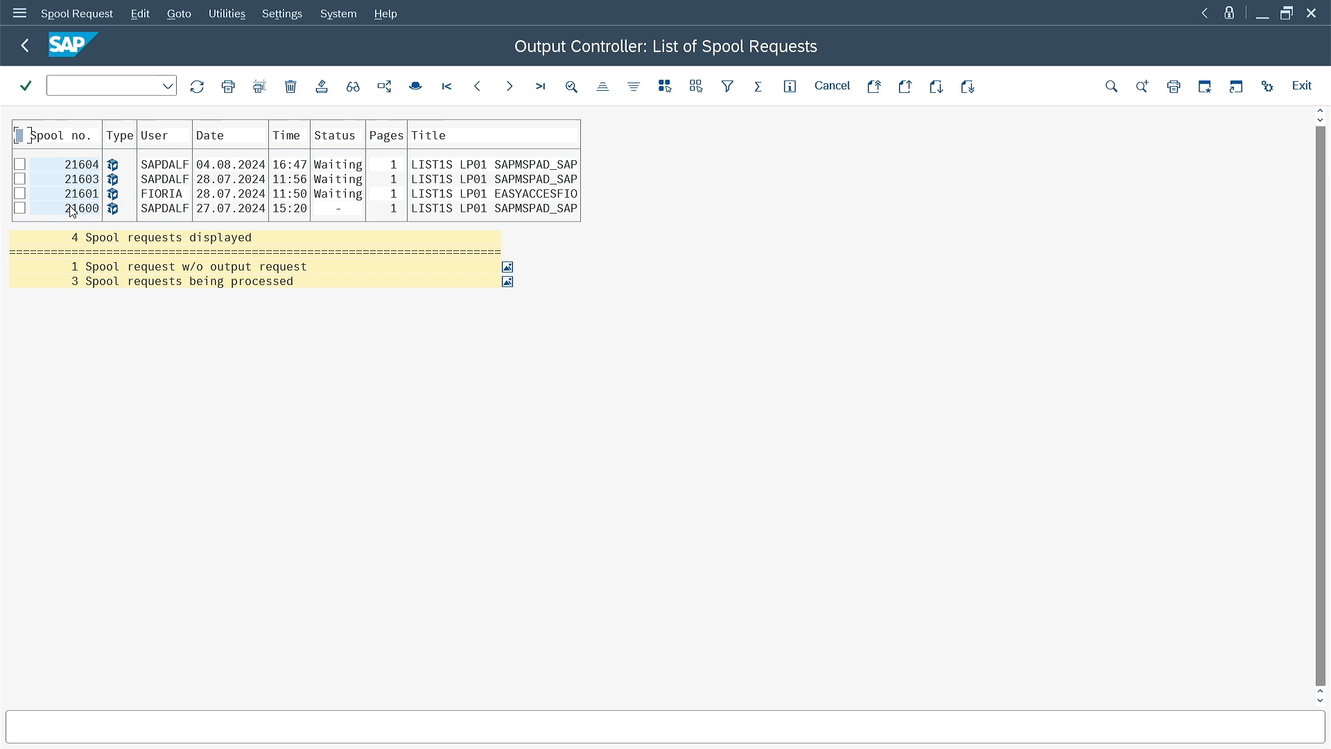
click(24, 46)
click(24, 46)
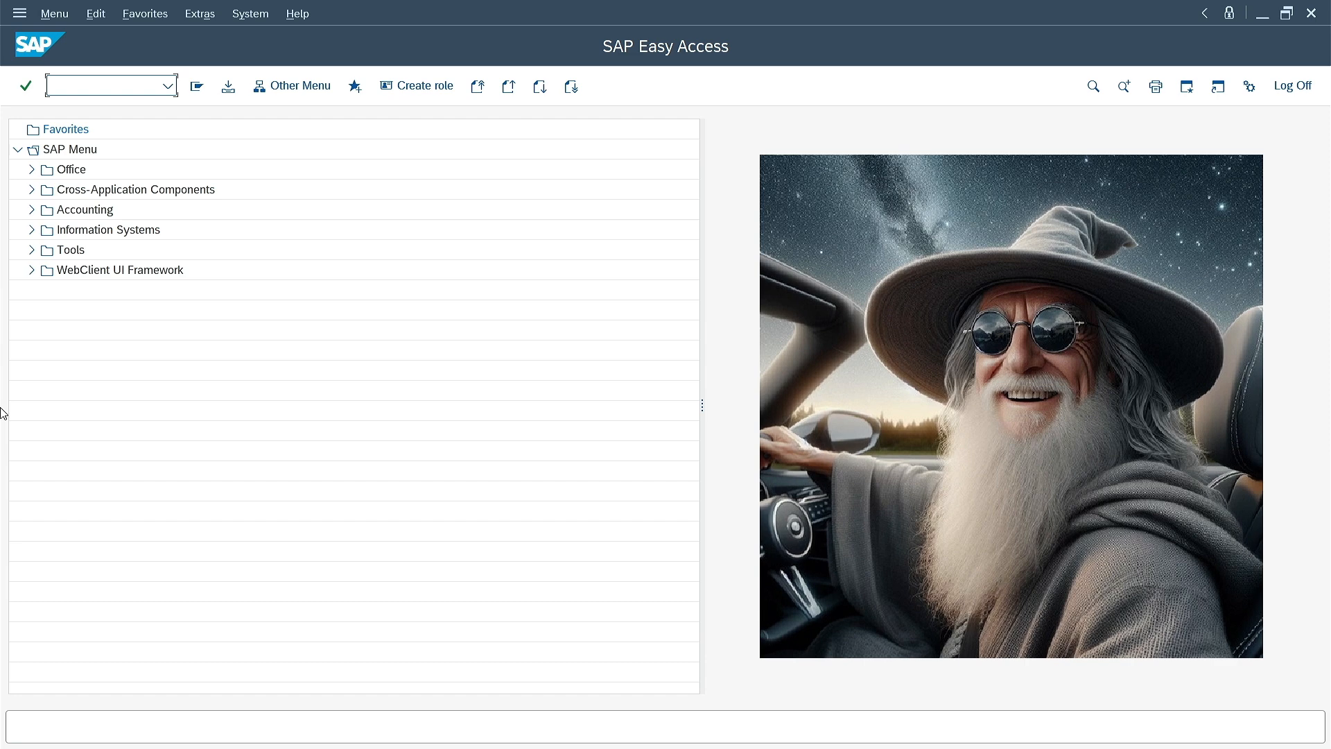
Step: Run transaction SPOV, view the output requests by user and output device, and return to the overview
text(/nSPOV)
key(Return)
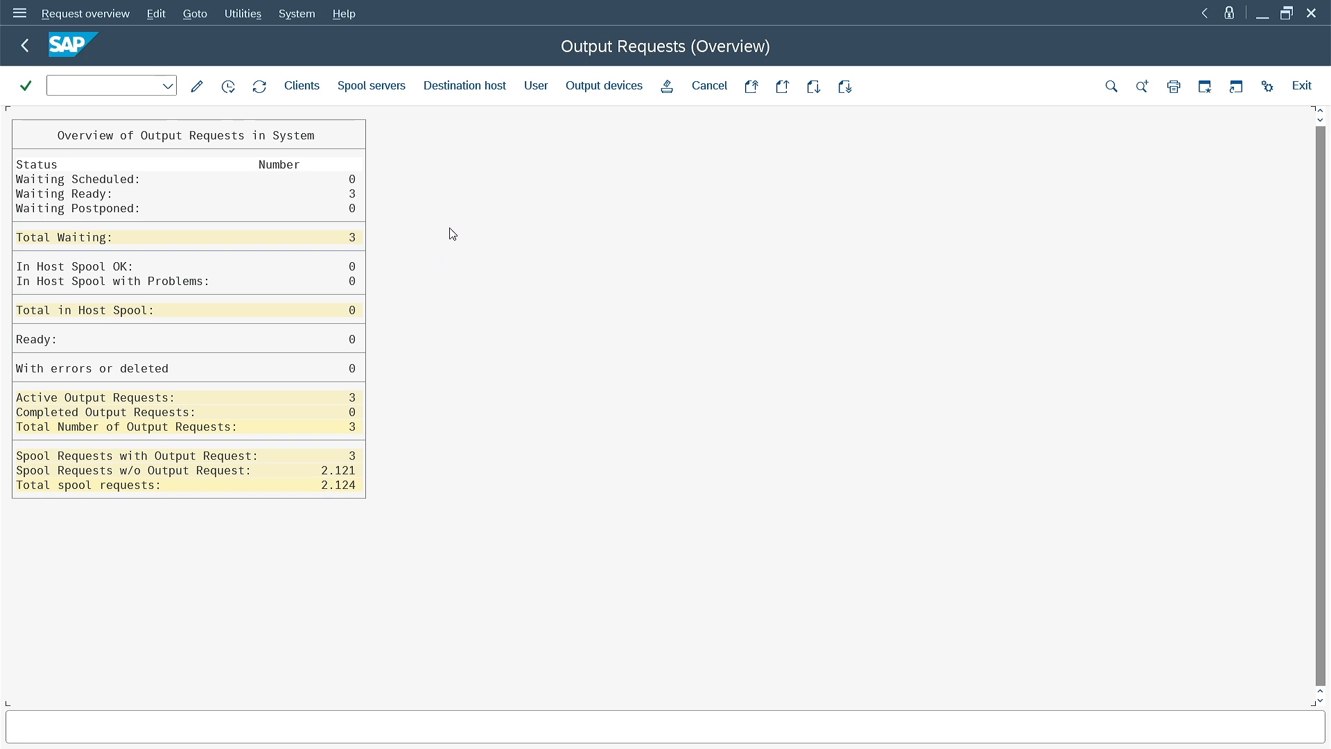
click(536, 86)
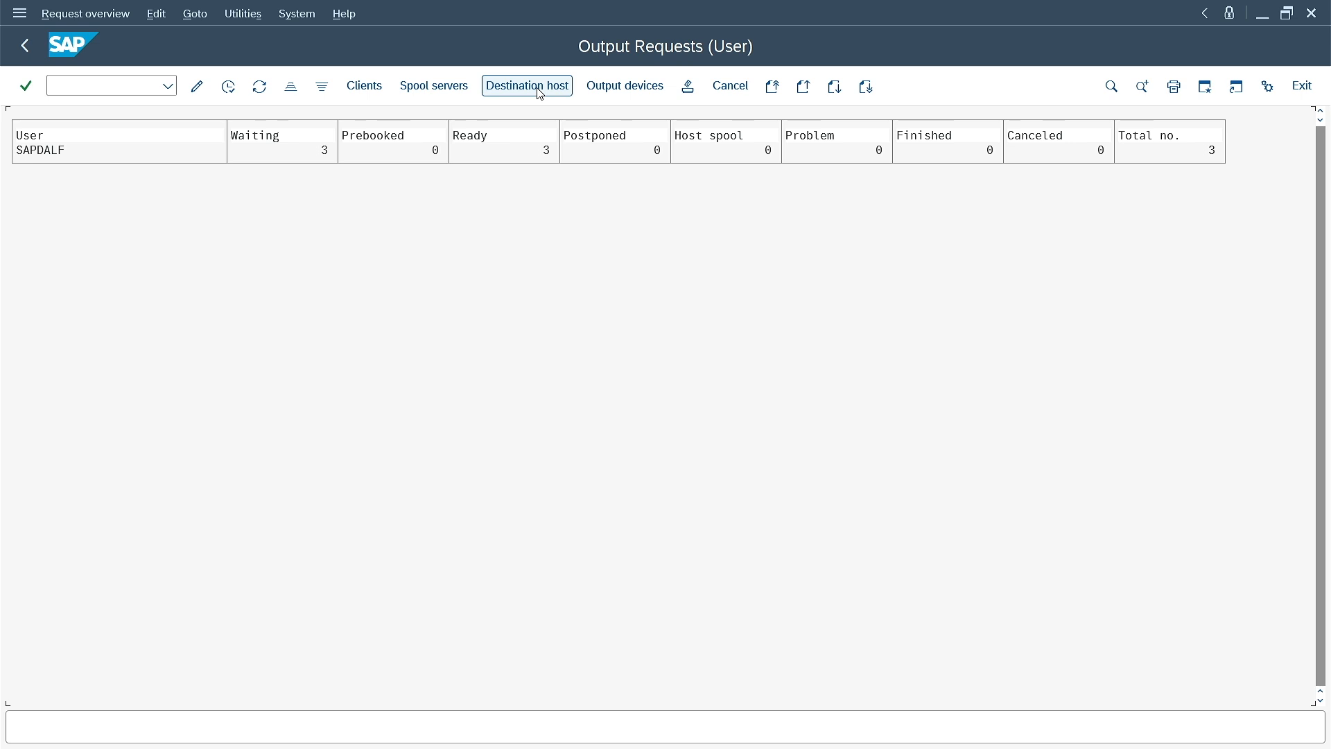
click(645, 91)
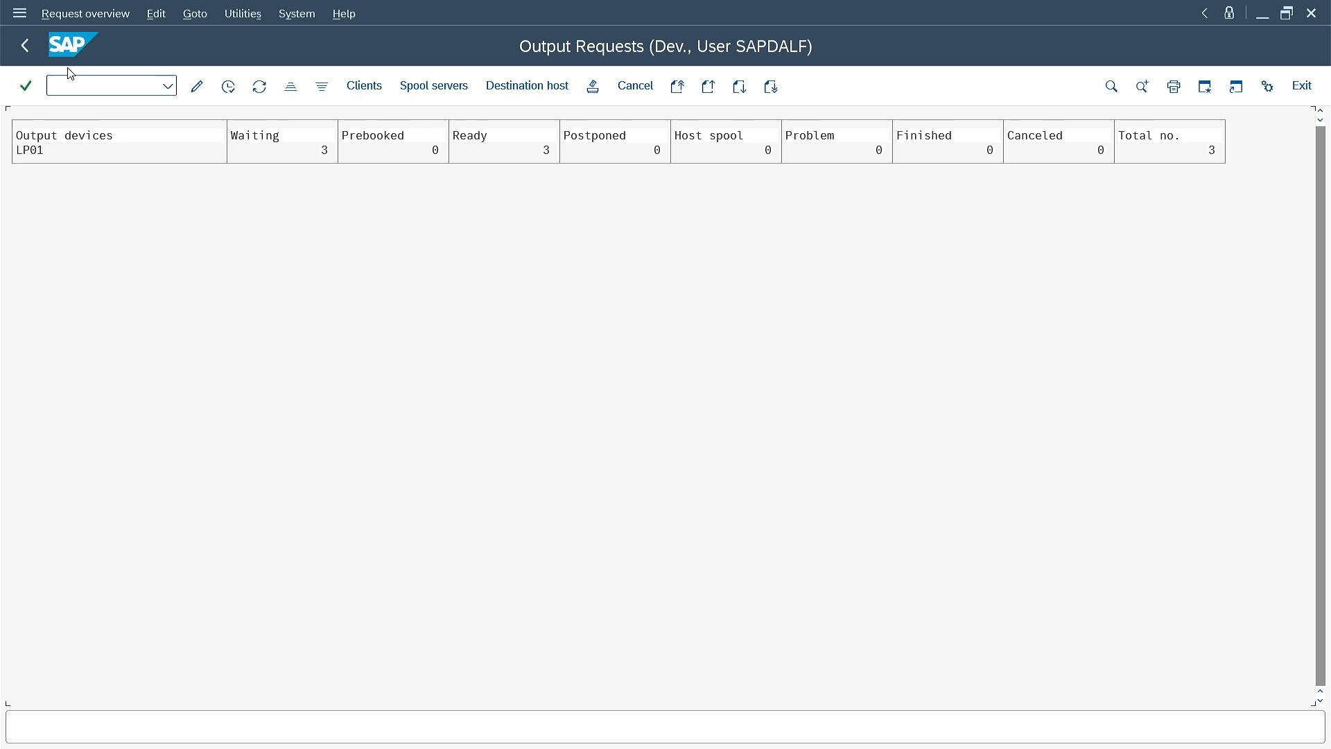
click(23, 49)
click(23, 49)
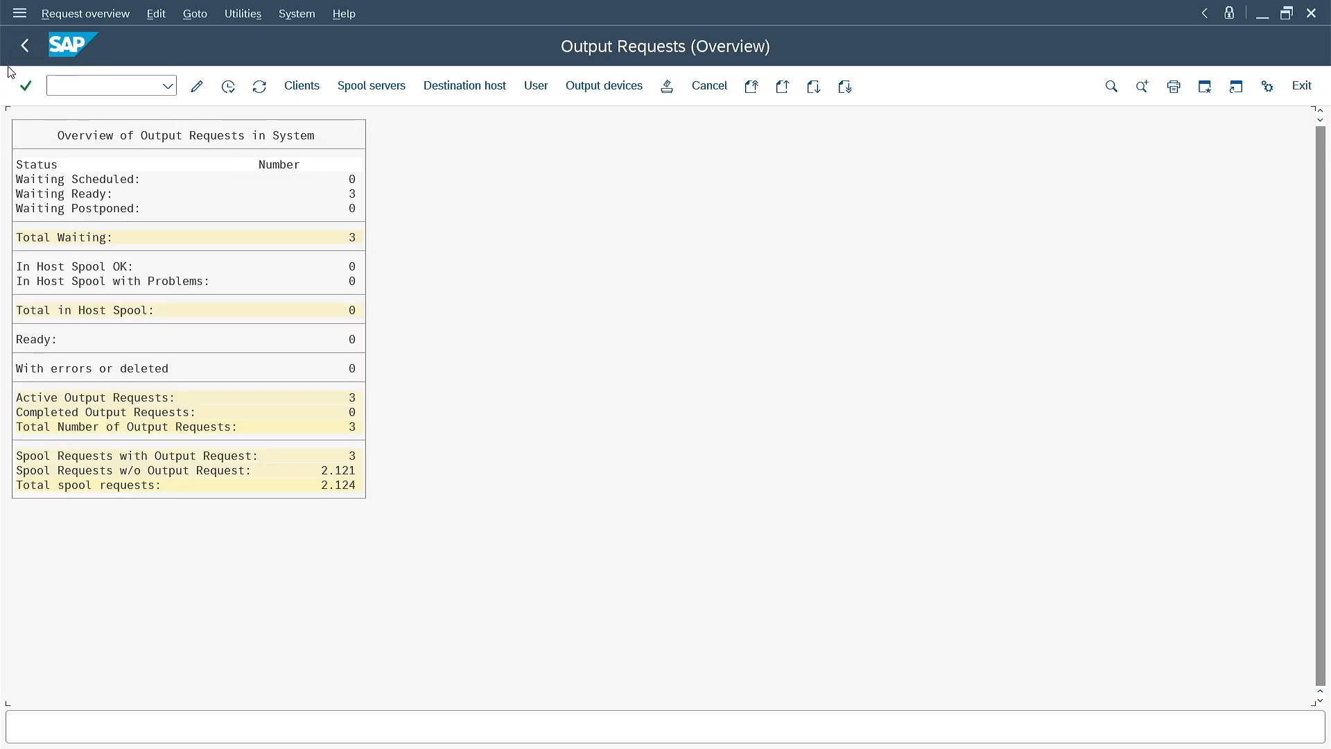
Step: Leave the output request overview, run transaction ST03 and display the Total workload with the data calculated in the background
click(24, 49)
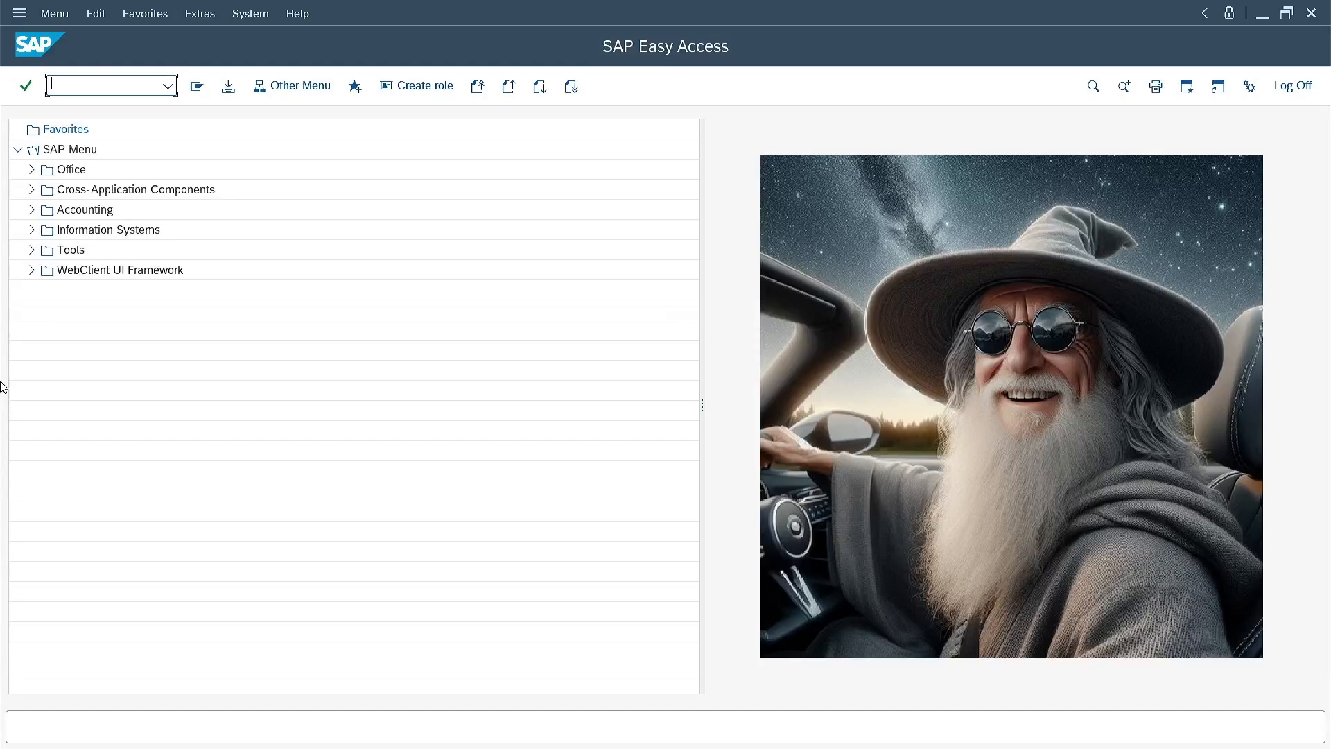
text(ST03)
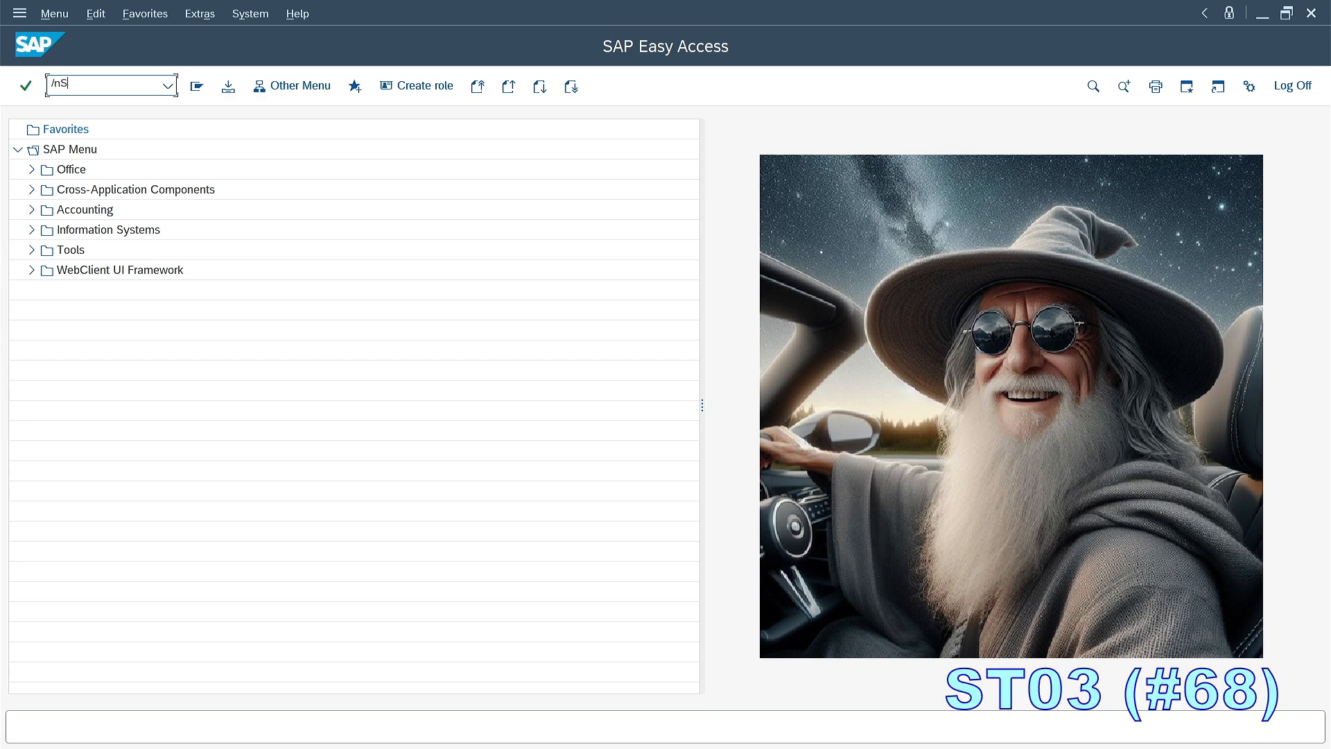
key(Return)
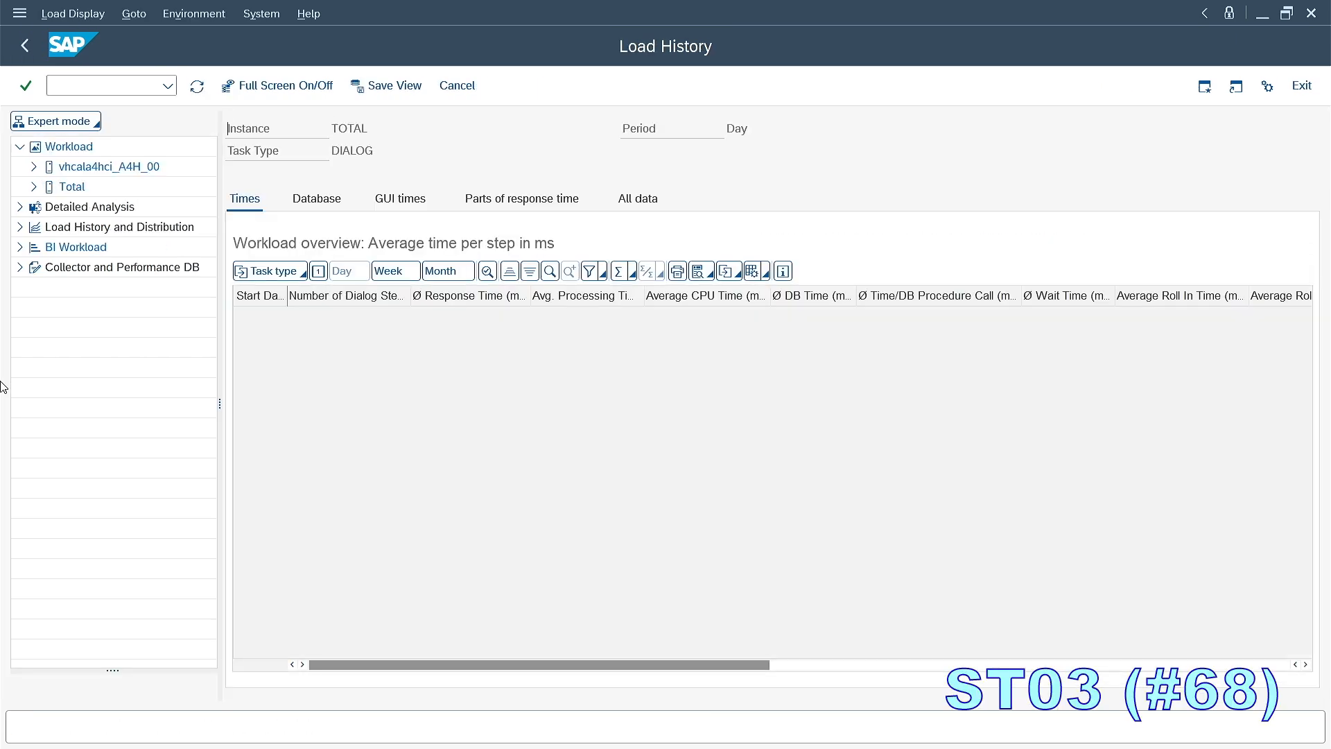
click(70, 187)
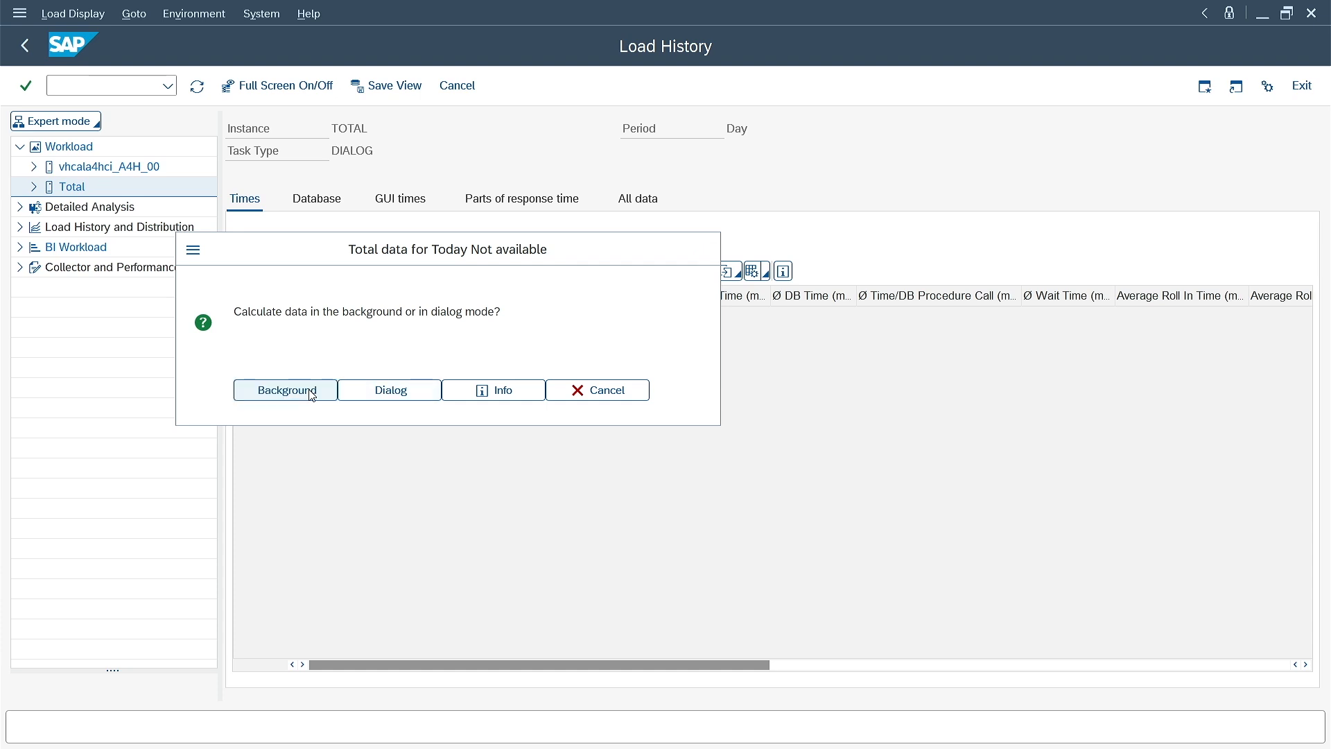
click(311, 391)
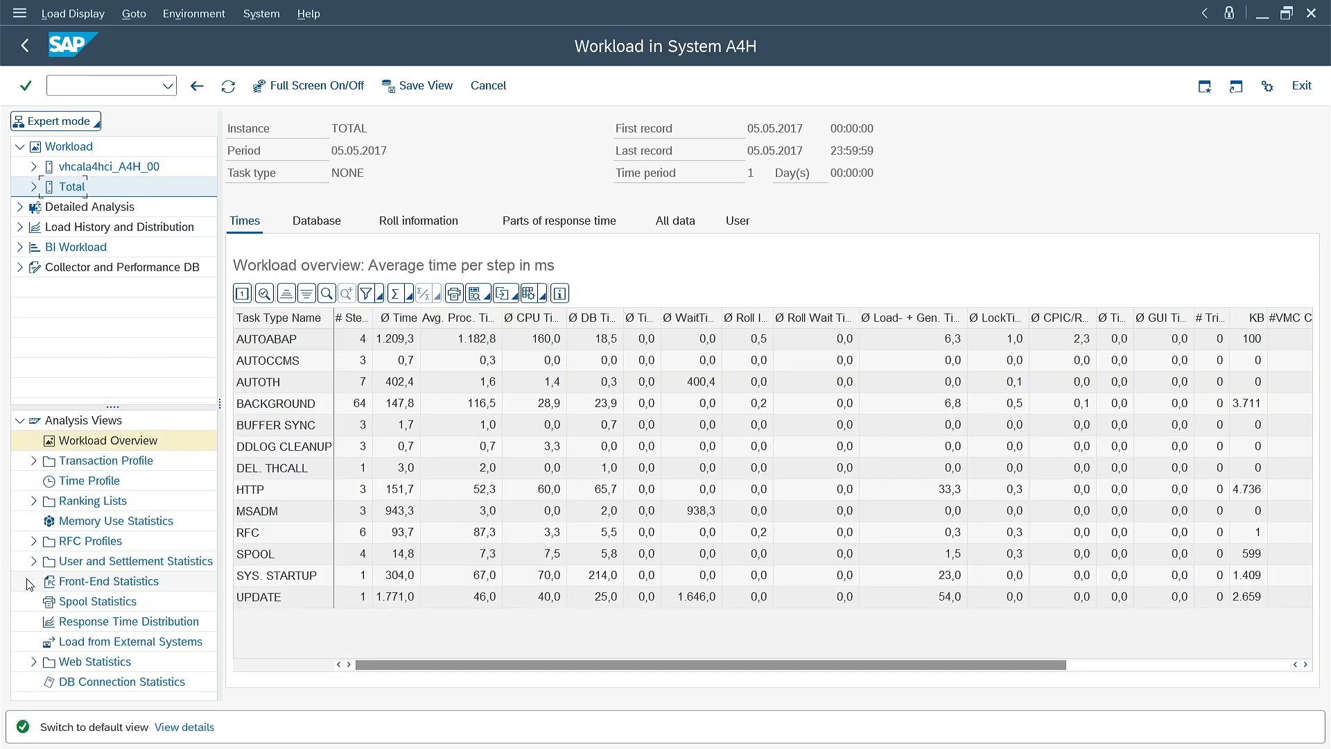
Step: Expand the RFC Profiles and Transaction Profile analysis views to see their entries, and exit to SAP Easy Access
click(33, 540)
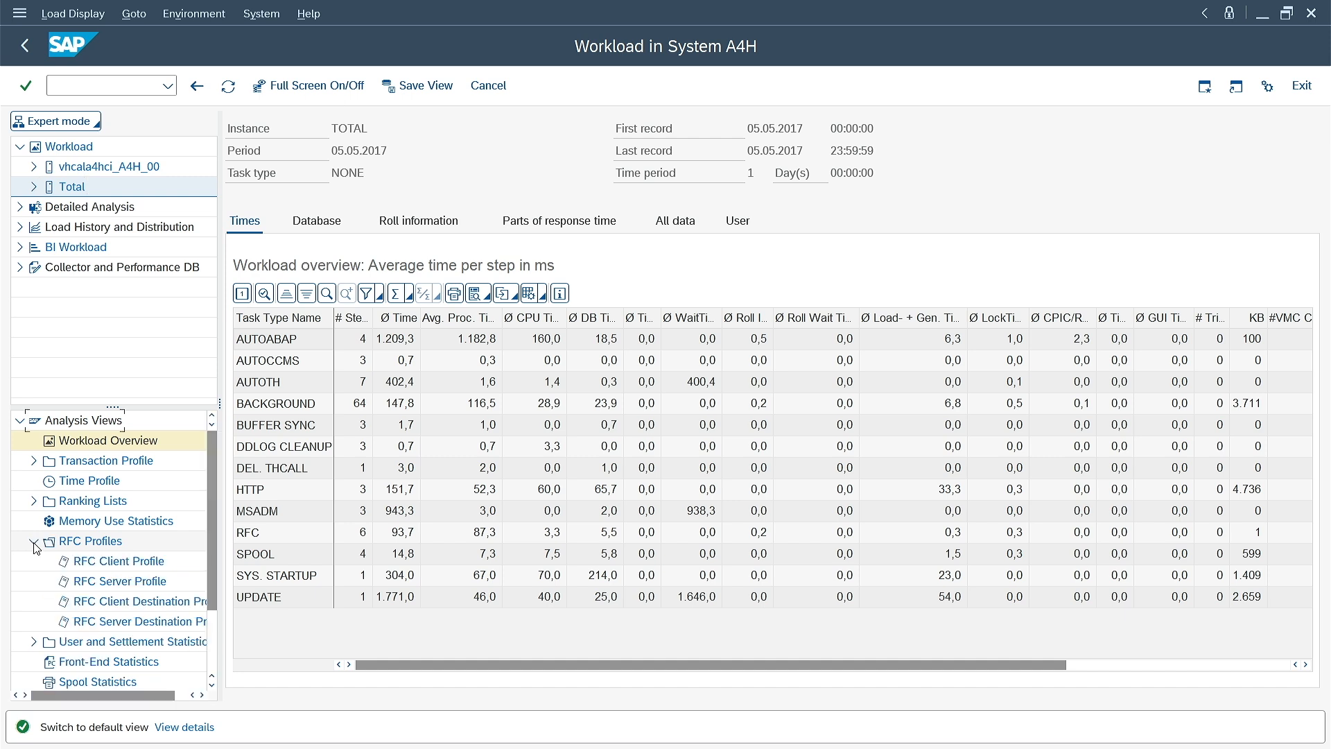
click(34, 462)
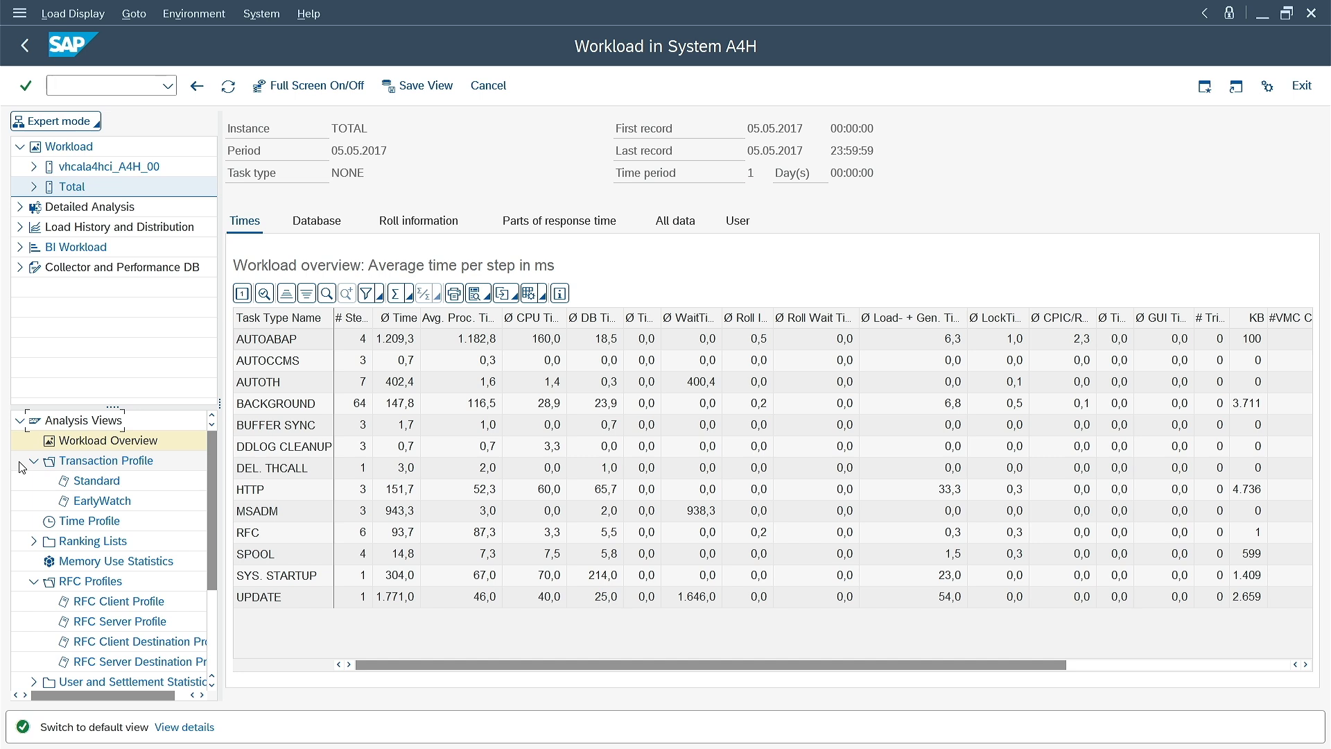
click(24, 44)
click(24, 45)
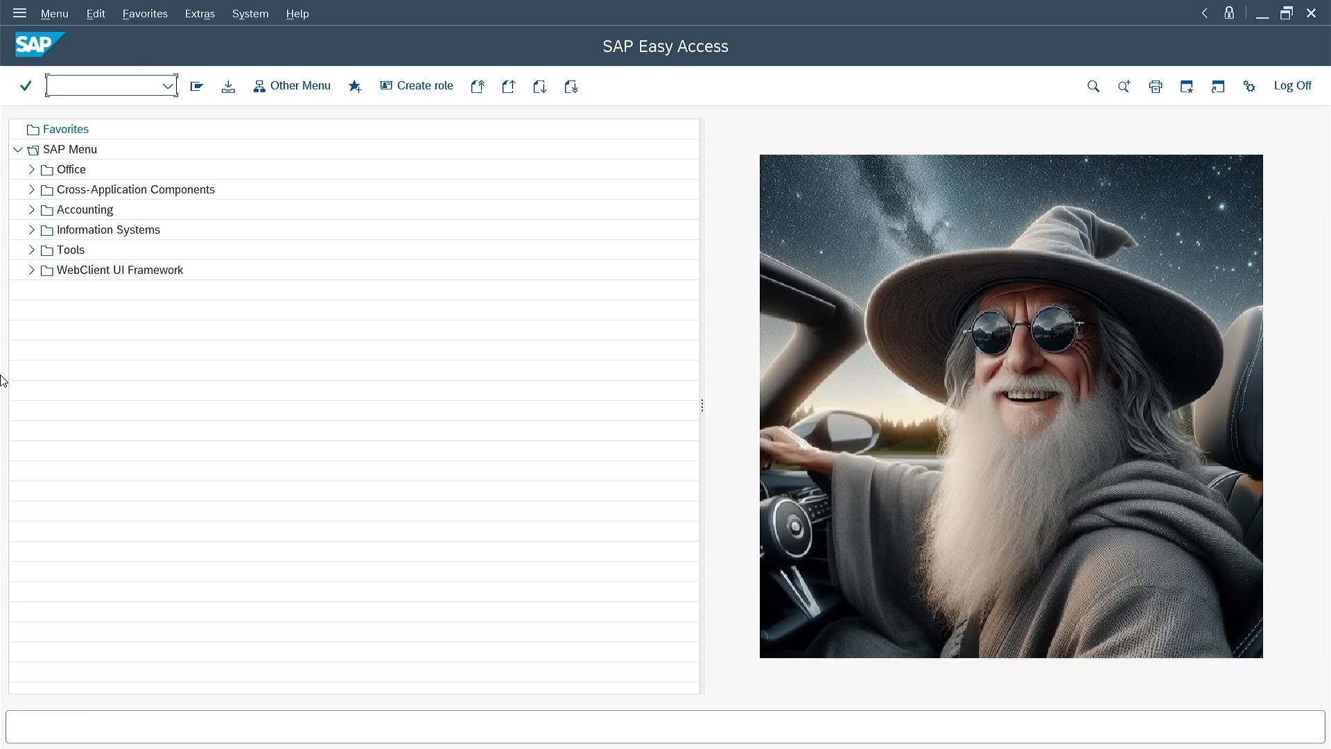
Step: Run transaction ST02, view the tune summary and its Detail Analysis Menu, and exit to SAP Easy Access
text(st02)
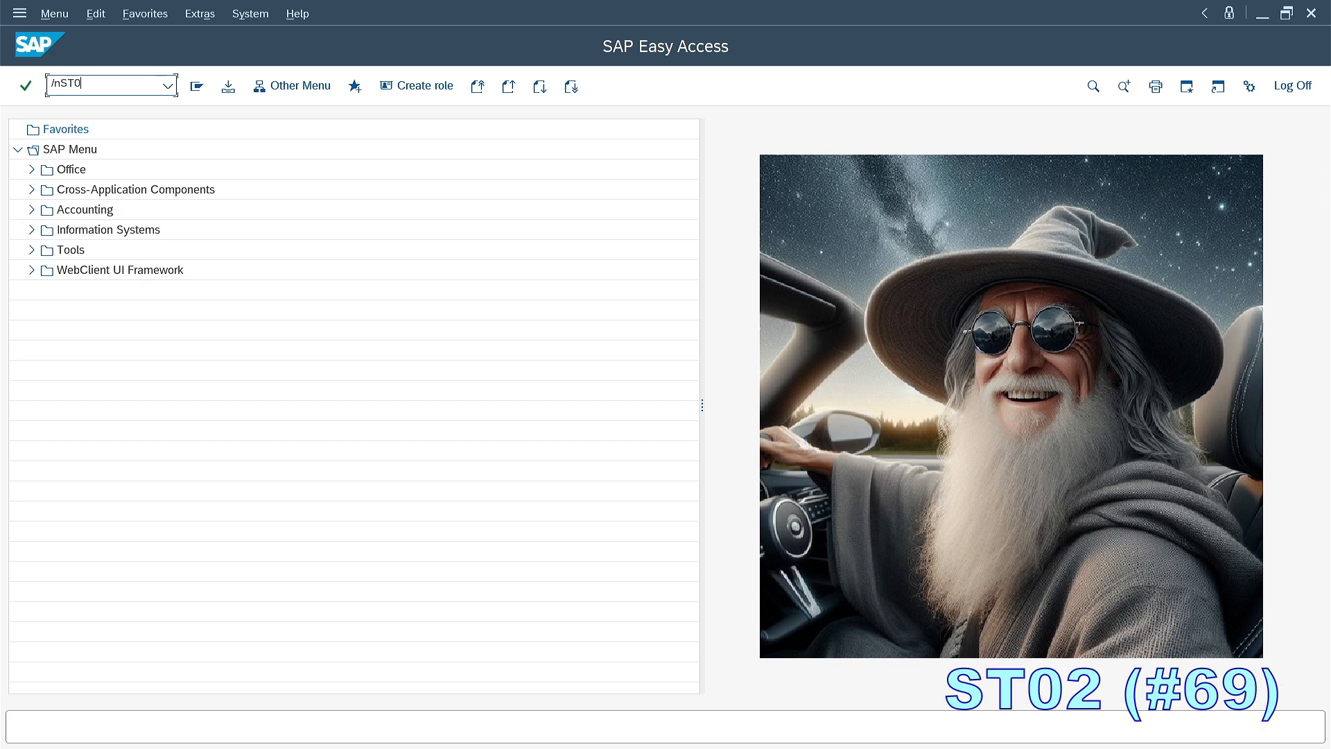
key(Return)
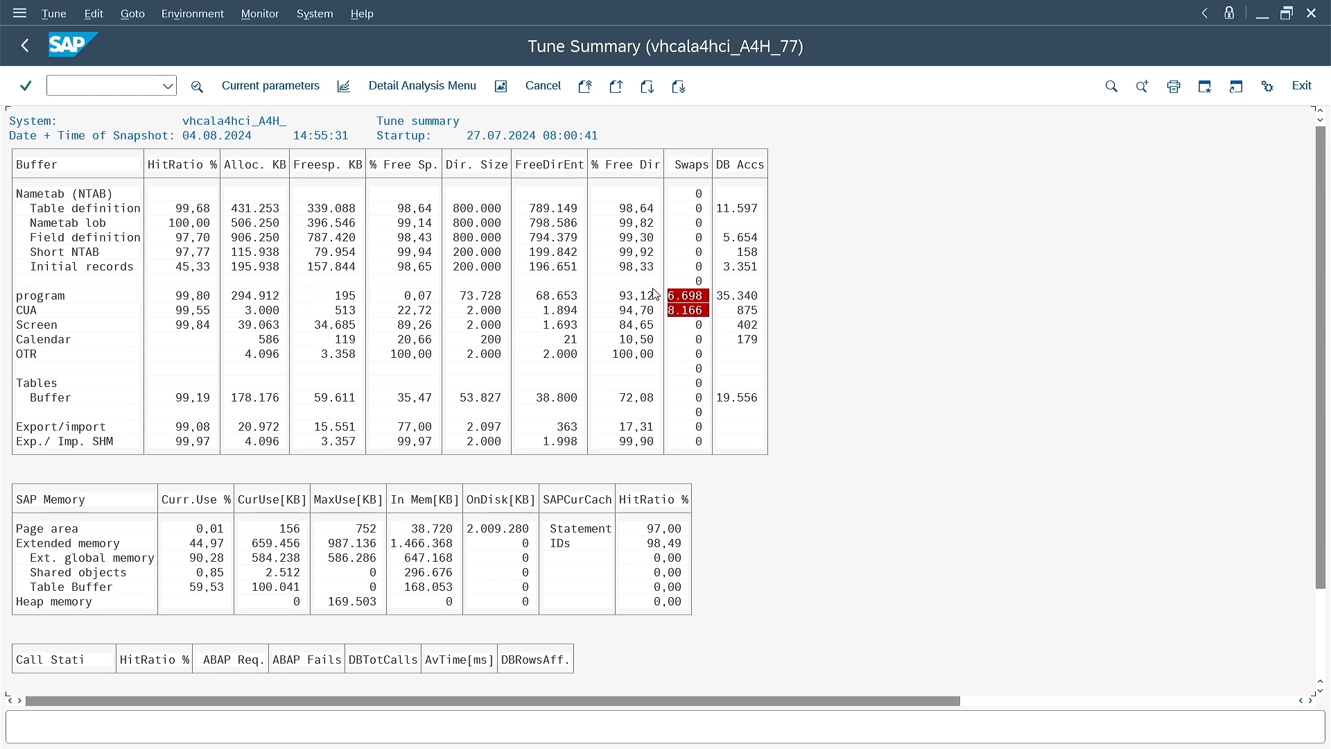
click(439, 89)
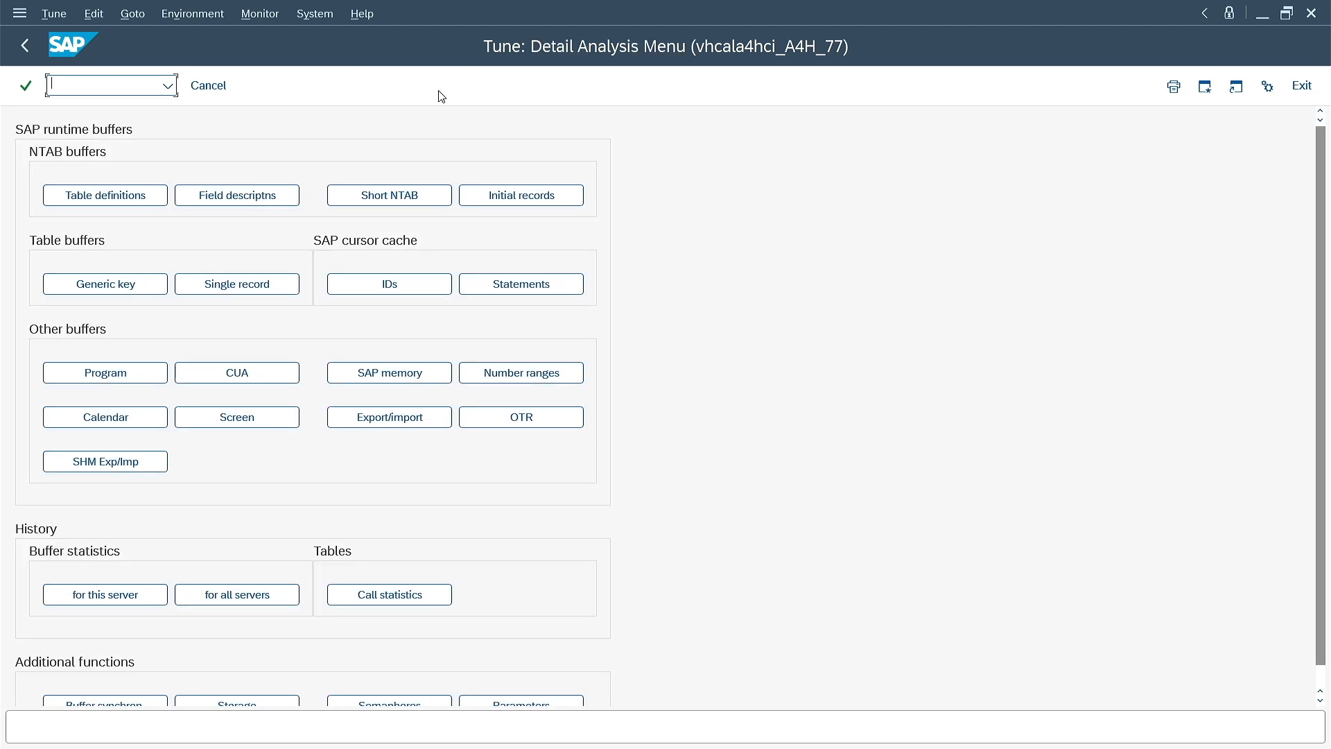
scroll(459, 128, down, 1)
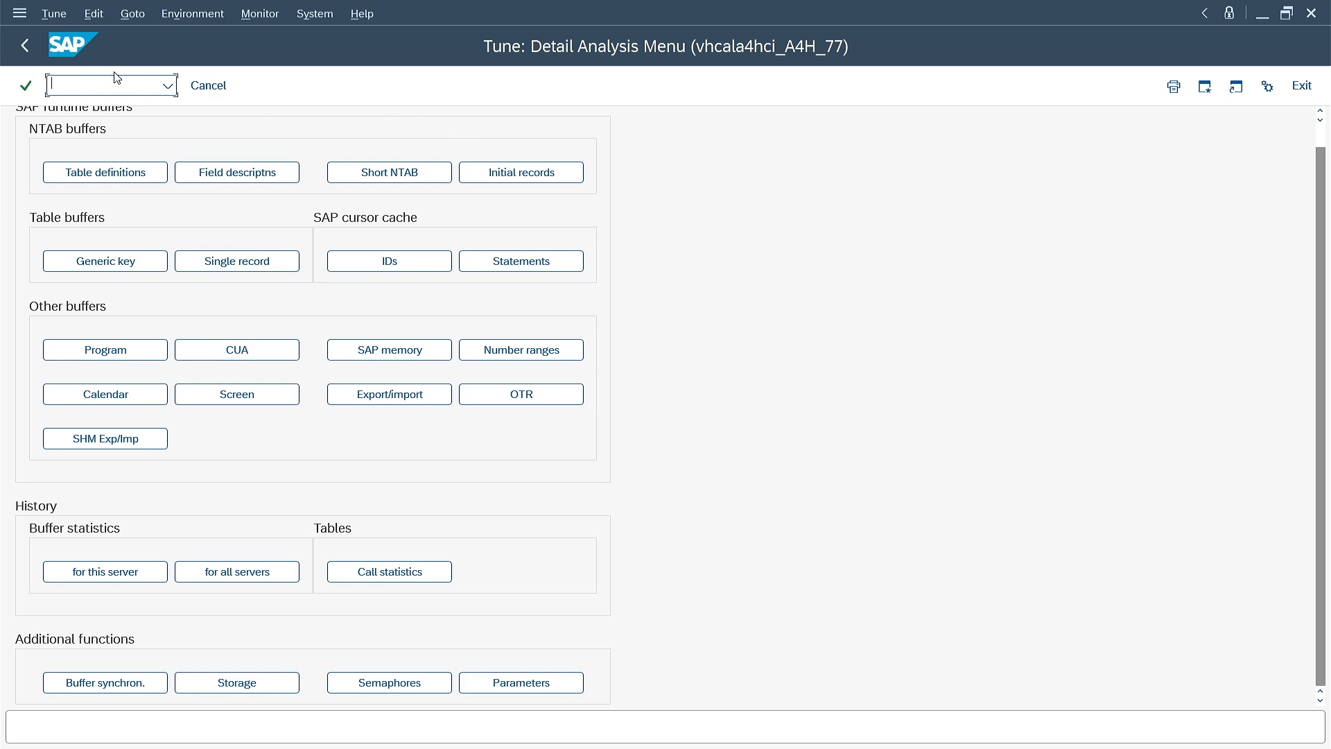
click(23, 45)
click(21, 47)
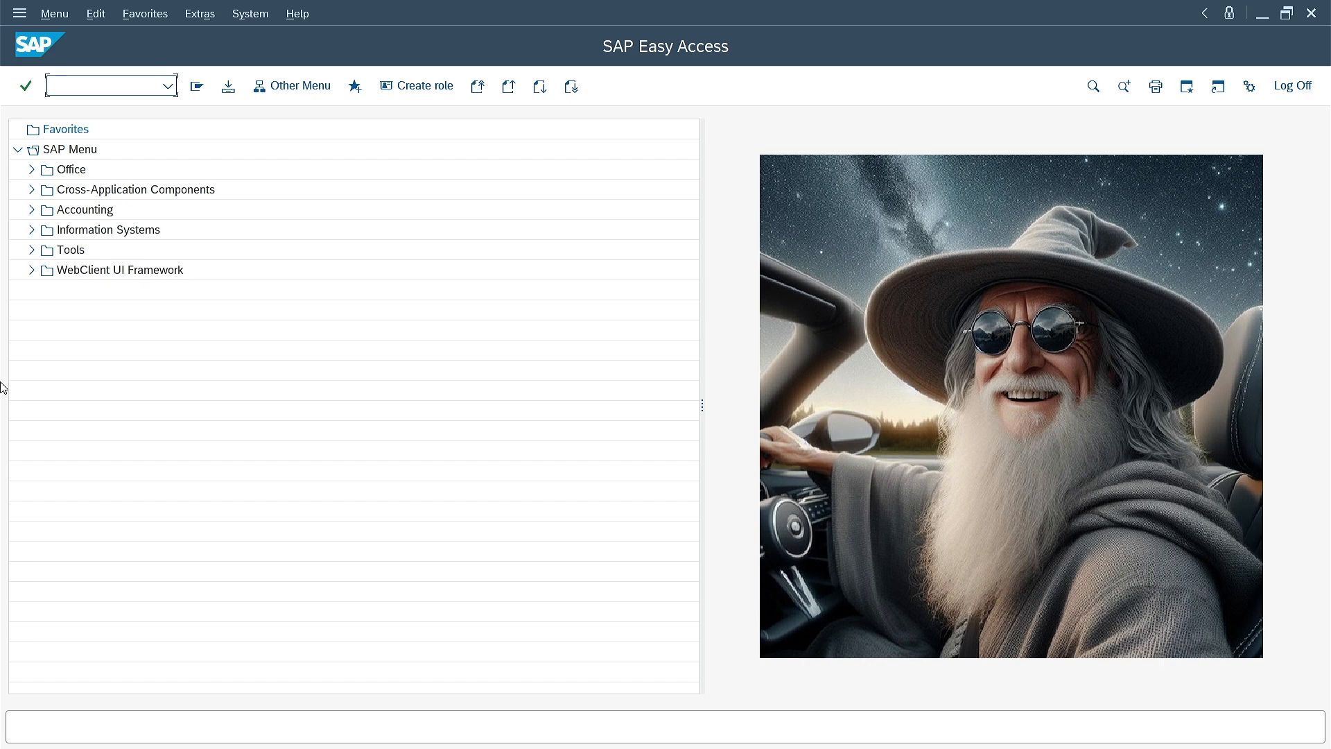
Step: Run transaction ST06 to view the operating system monitor snapshot, and exit to SAP Easy Access
text(st06)
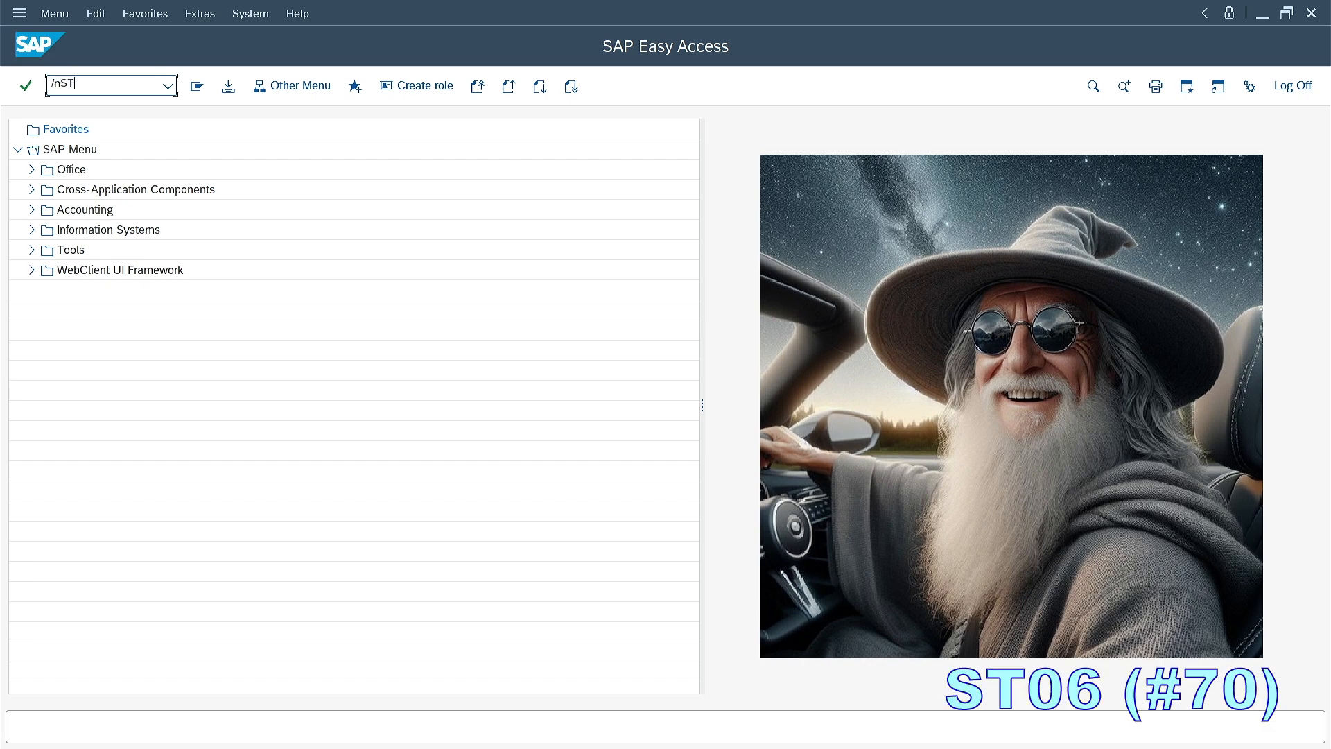
key(Return)
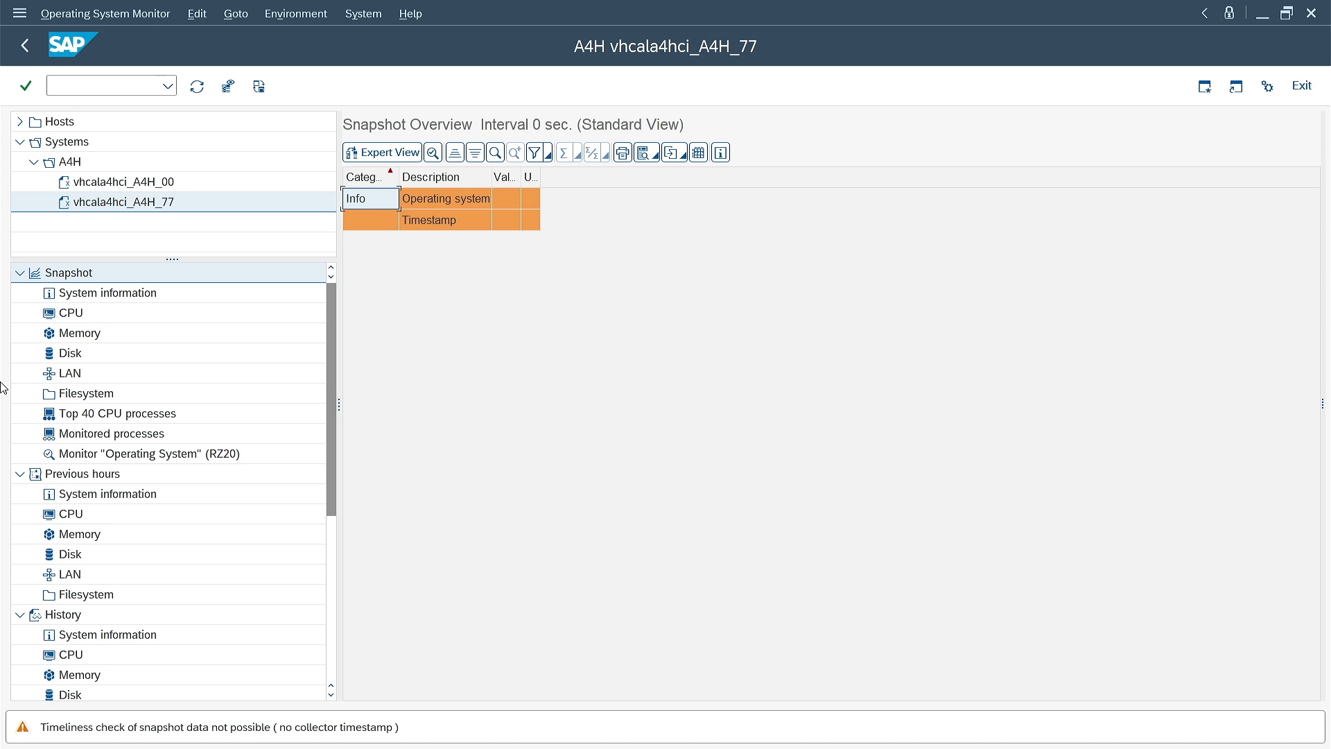
click(25, 46)
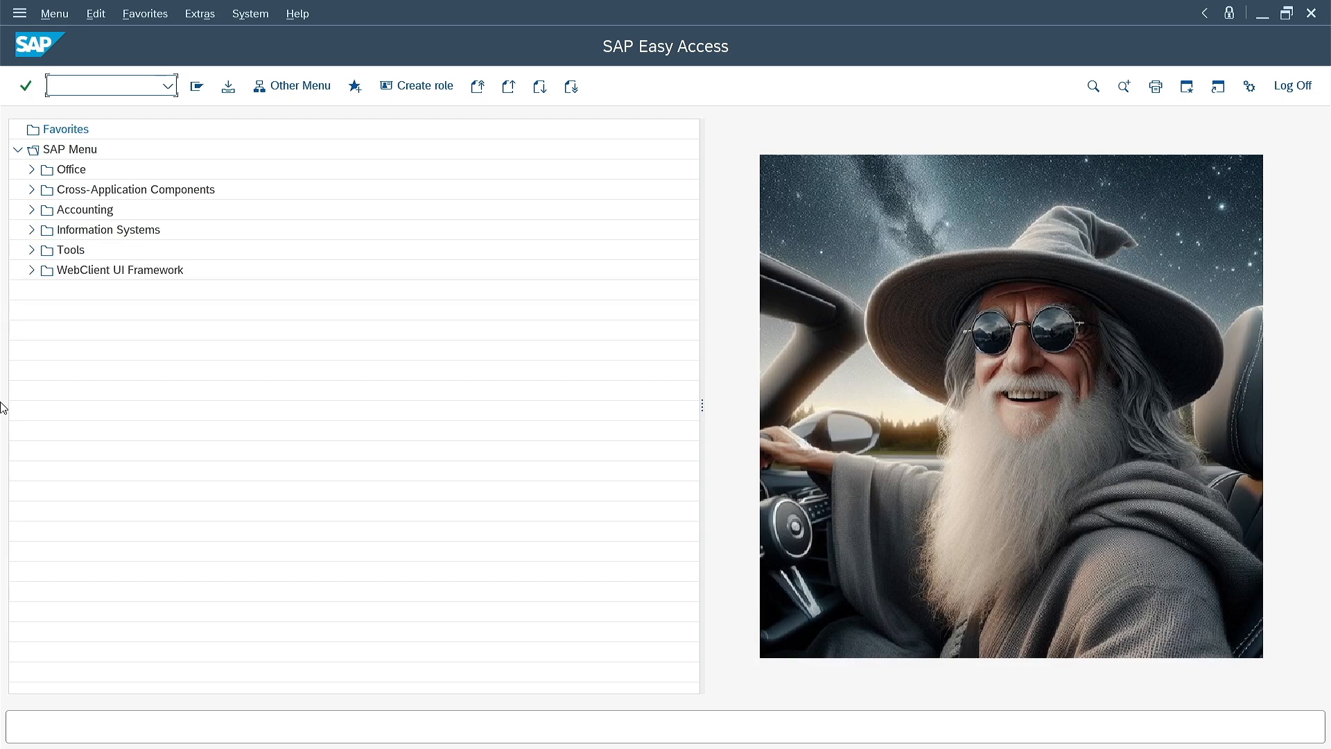
Step: Run transaction ST04 to view the SAP HANA database overview, and exit to SAP Easy Access
text(/nst04)
key(Return)
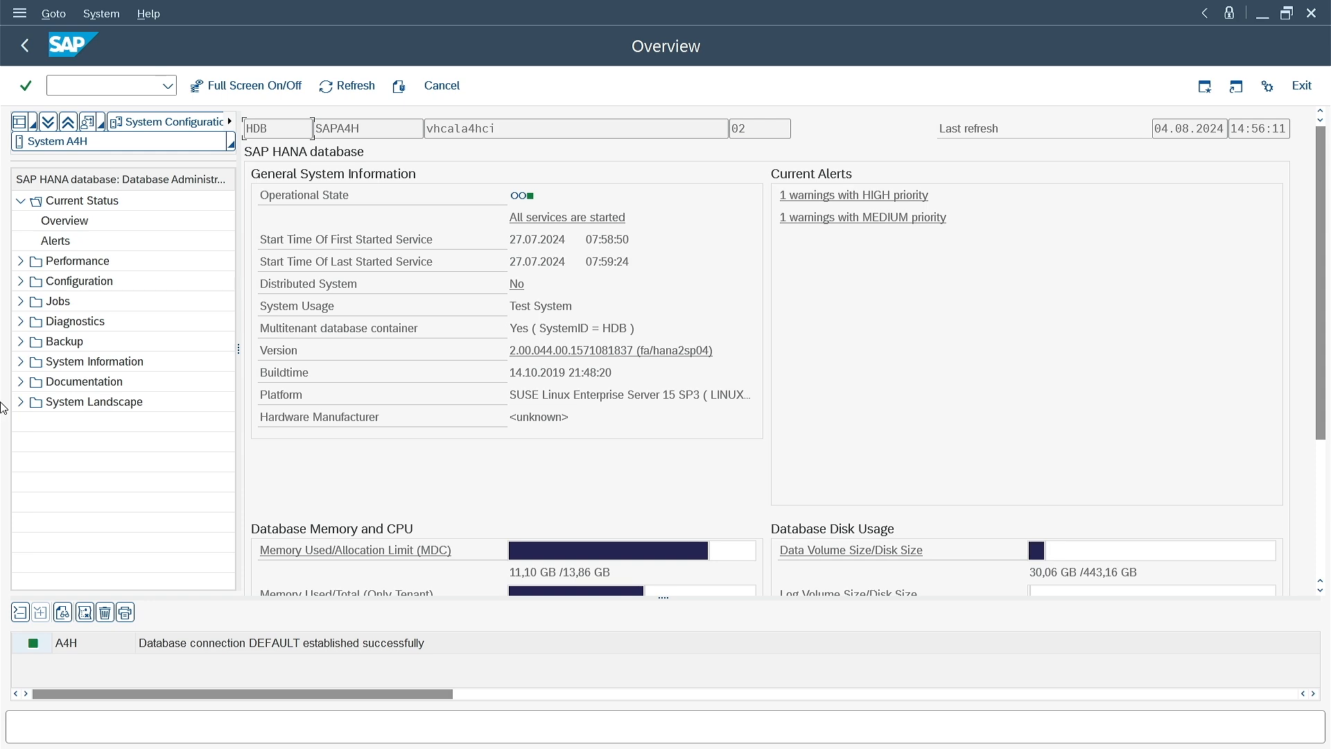
click(33, 55)
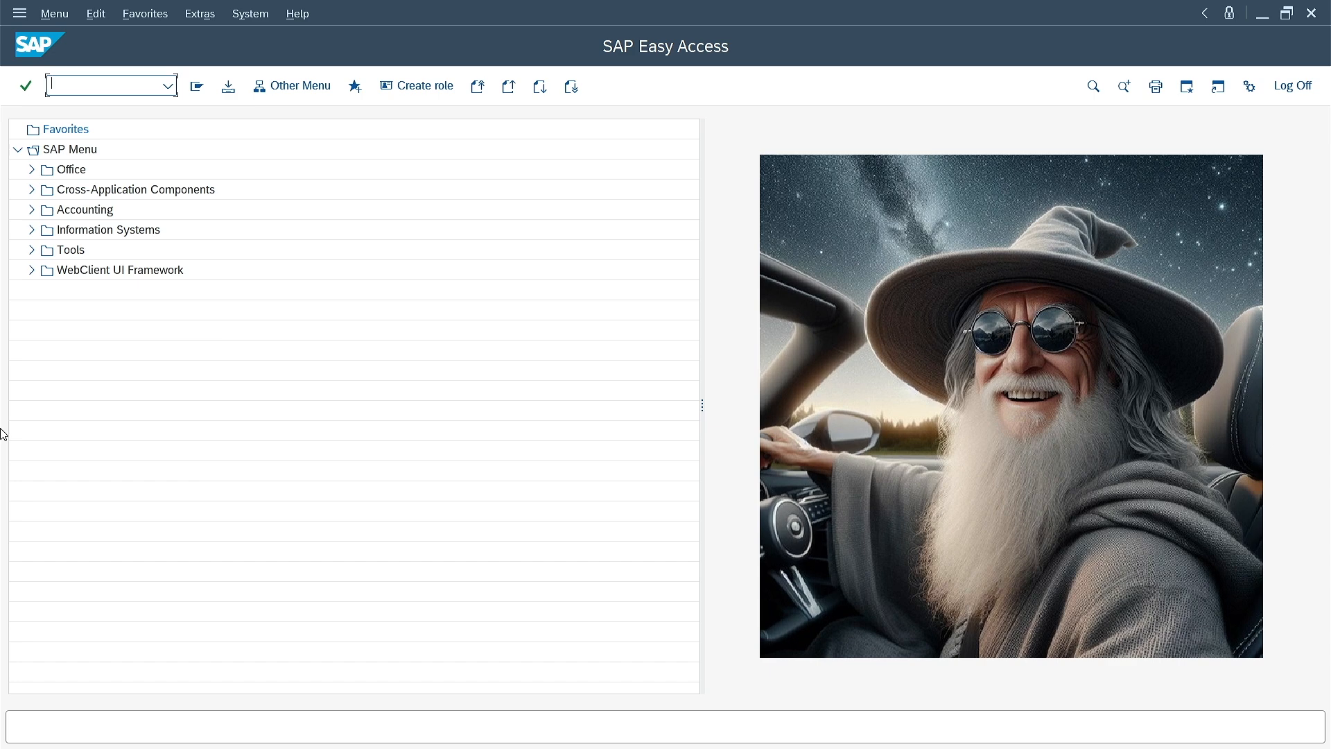
Step: Run transaction OS01, check the LAN connection to application server vhcala4hci with 10 pings, and exit to SAP Easy Access
text(/nOS01)
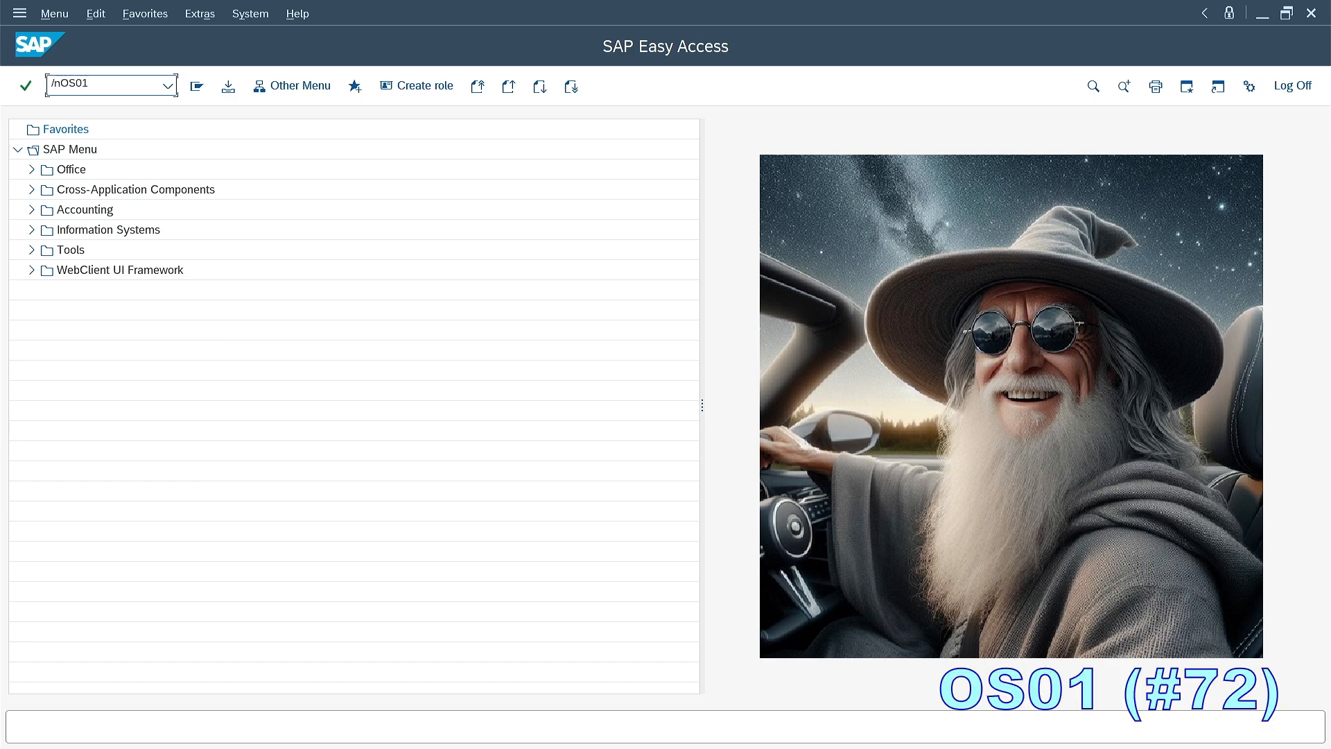
key(Return)
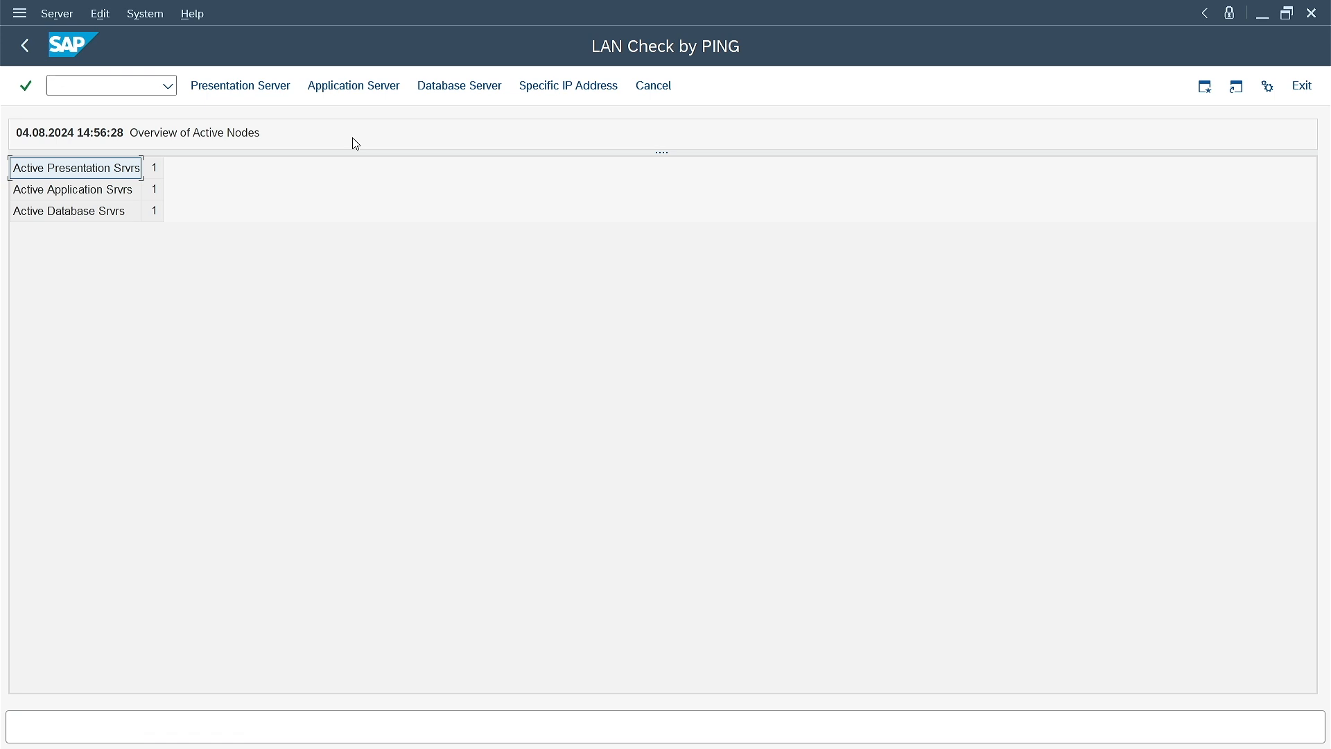
click(354, 85)
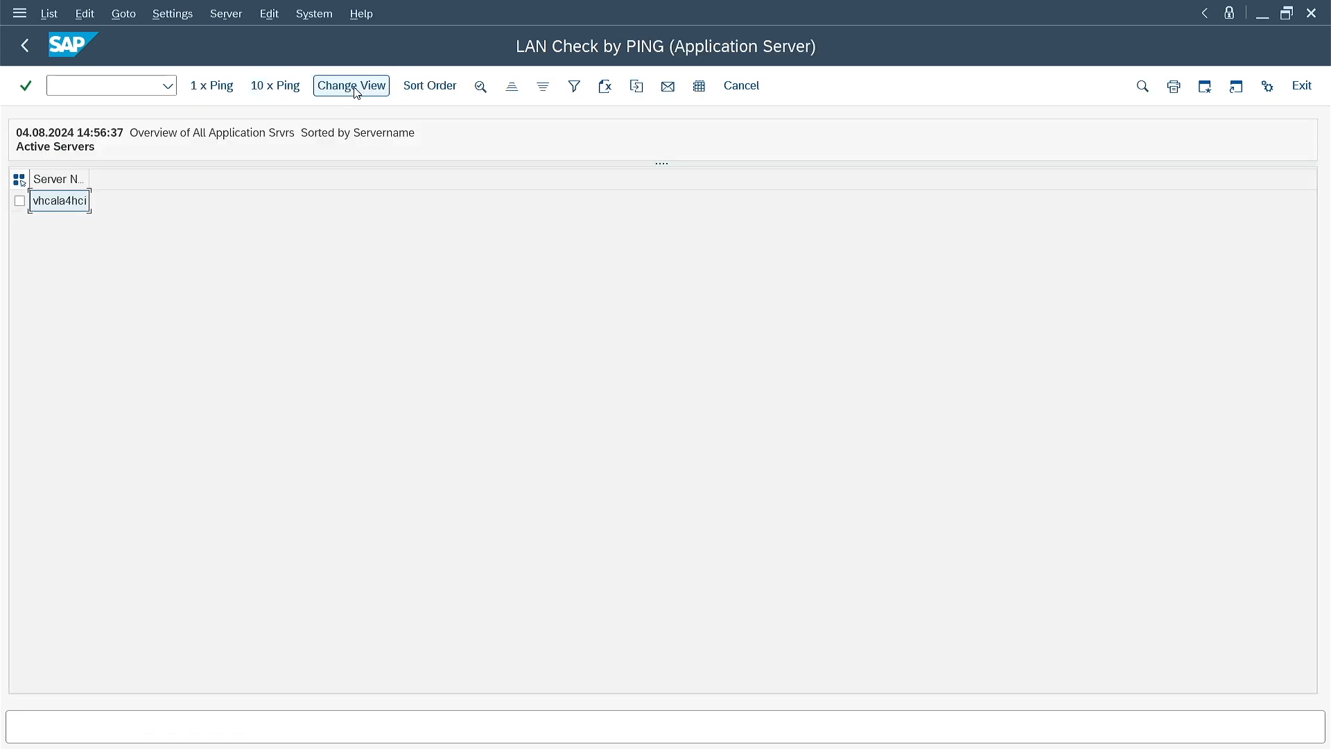
click(290, 89)
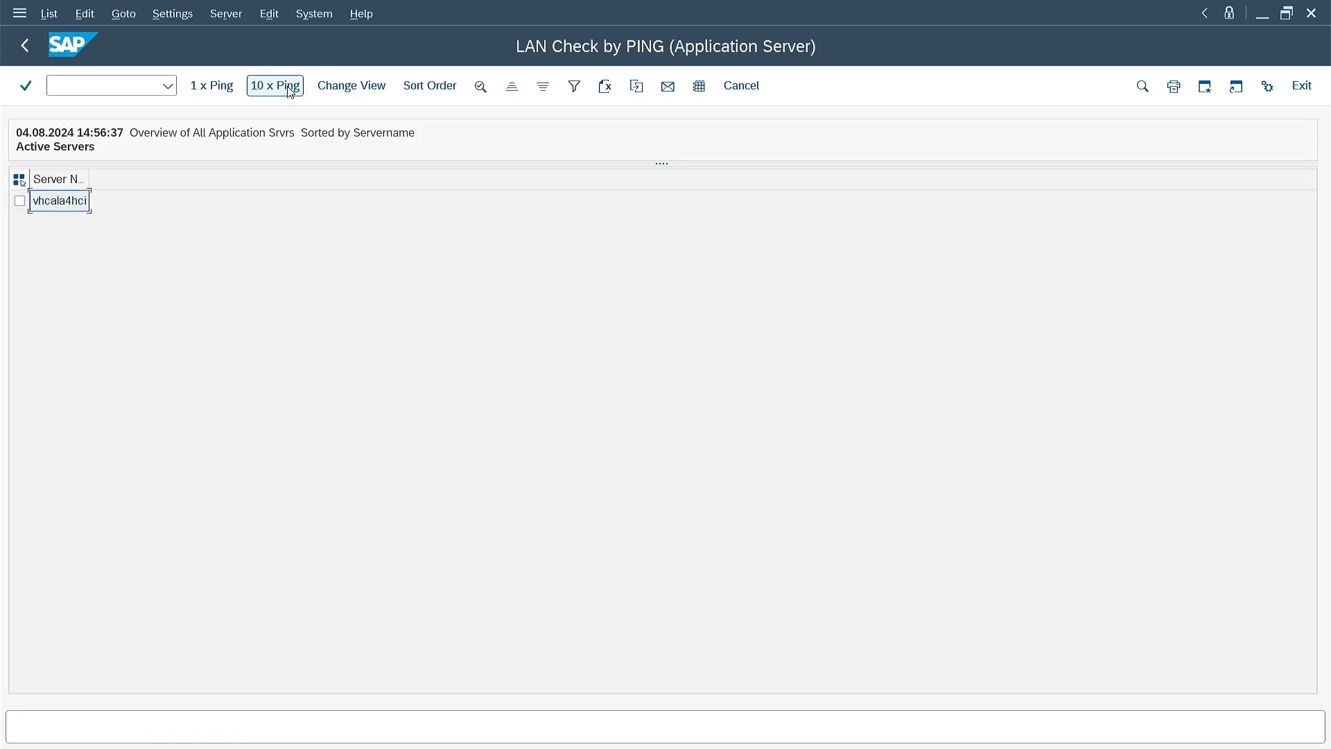
click(20, 201)
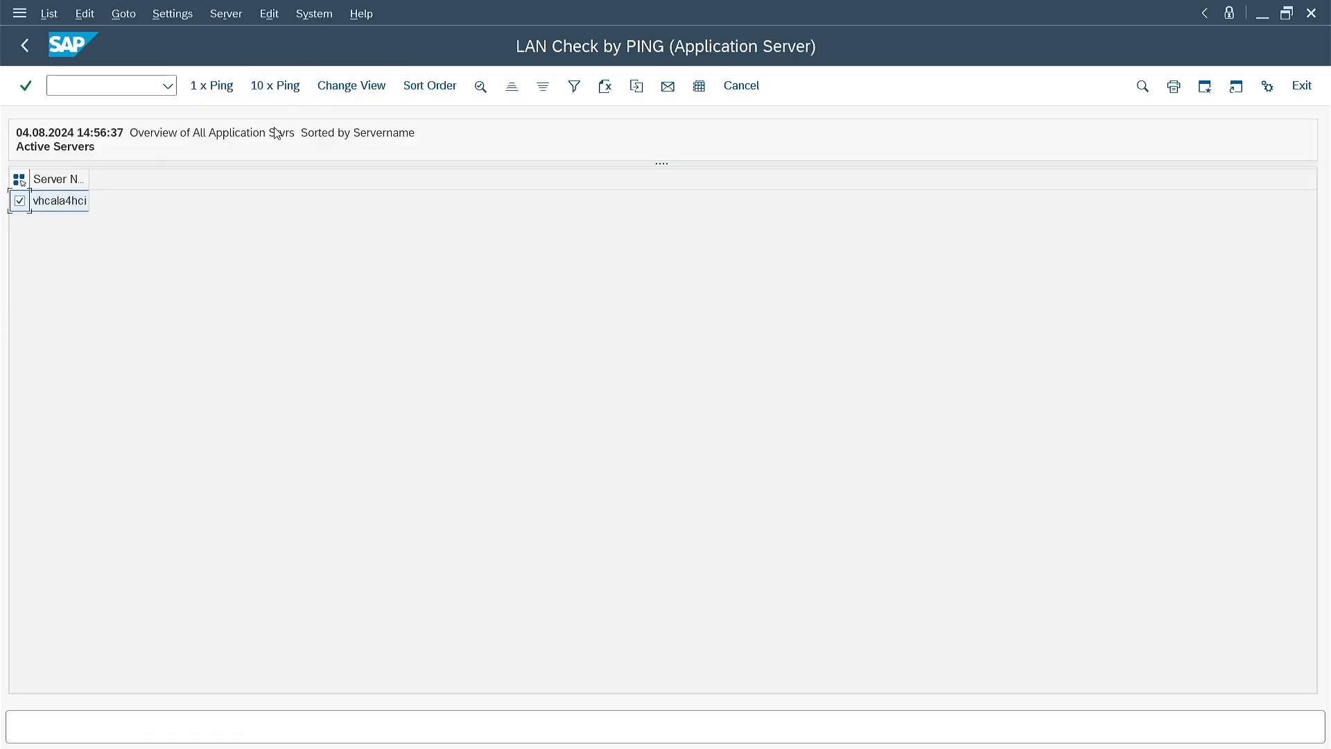
click(284, 92)
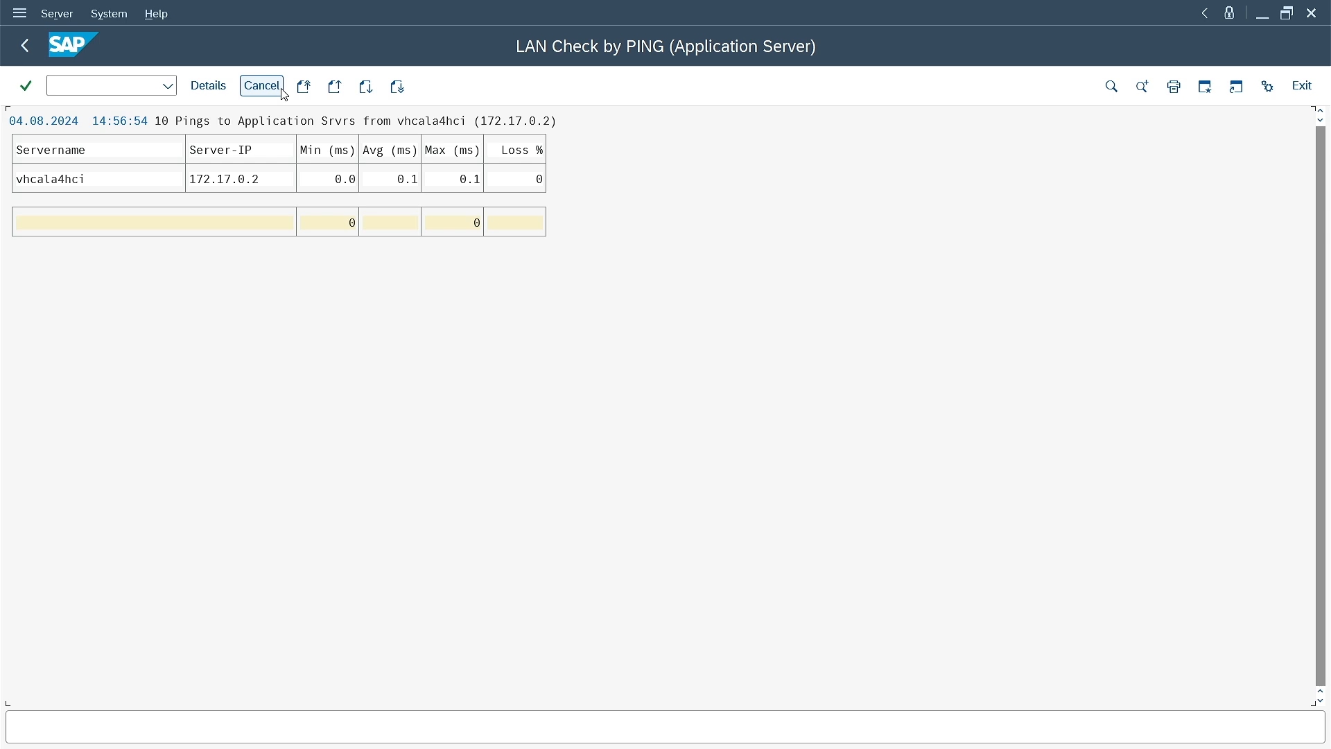
click(30, 47)
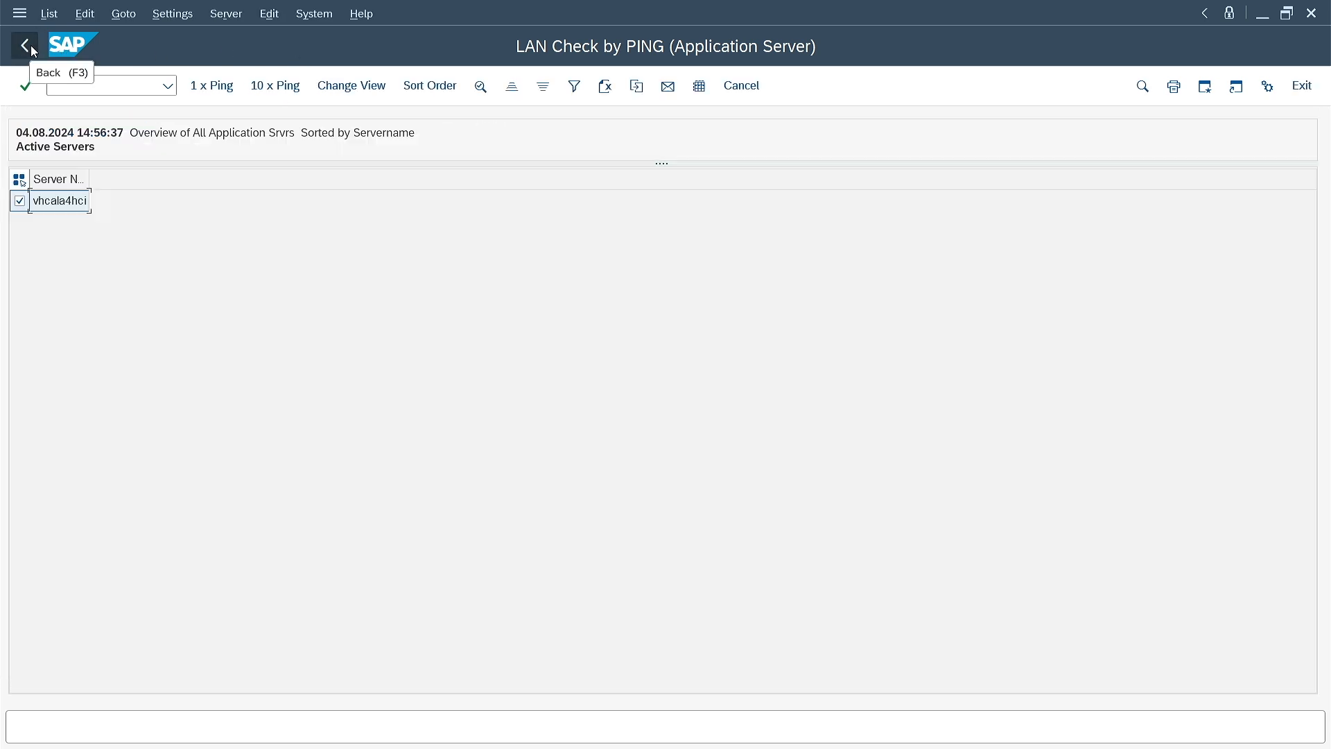
click(31, 46)
click(31, 45)
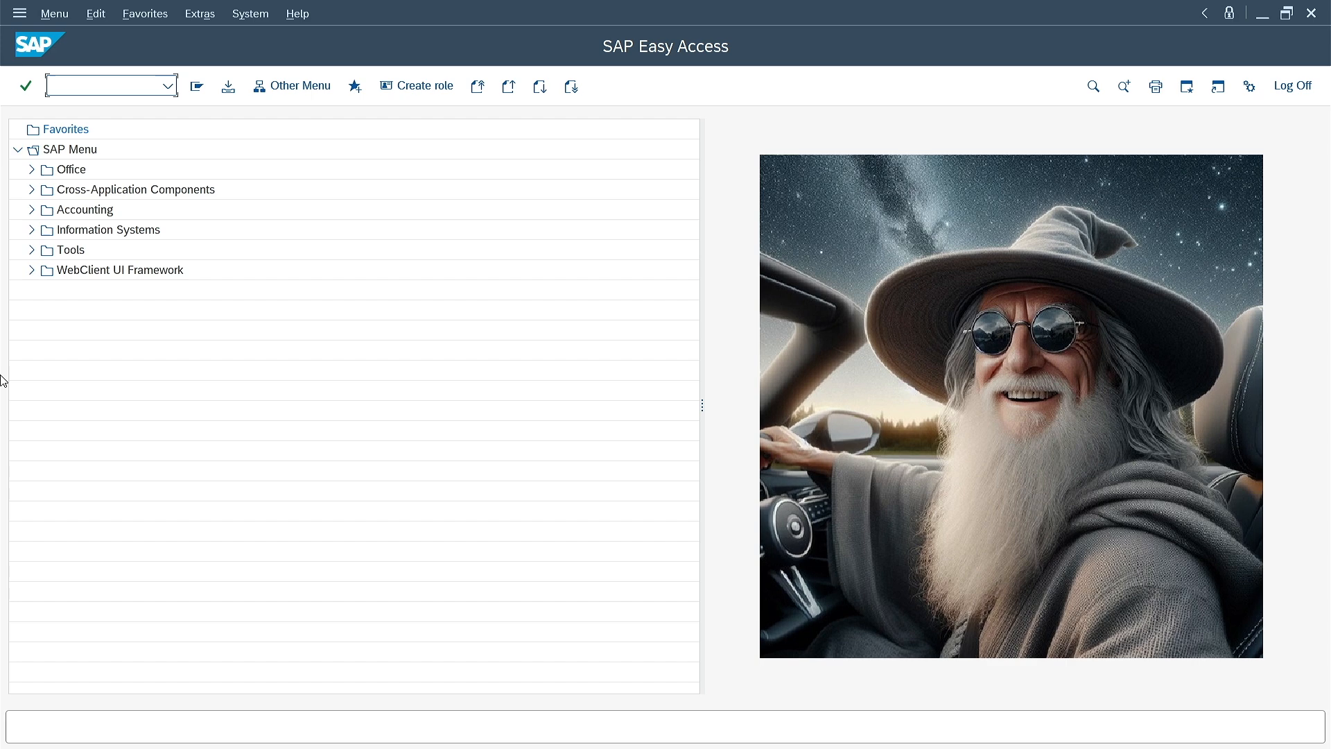
Step: Run transaction SMLG, view the load distribution of the logon groups, and exit to SAP Easy Access
text(/n)
text(smlg)
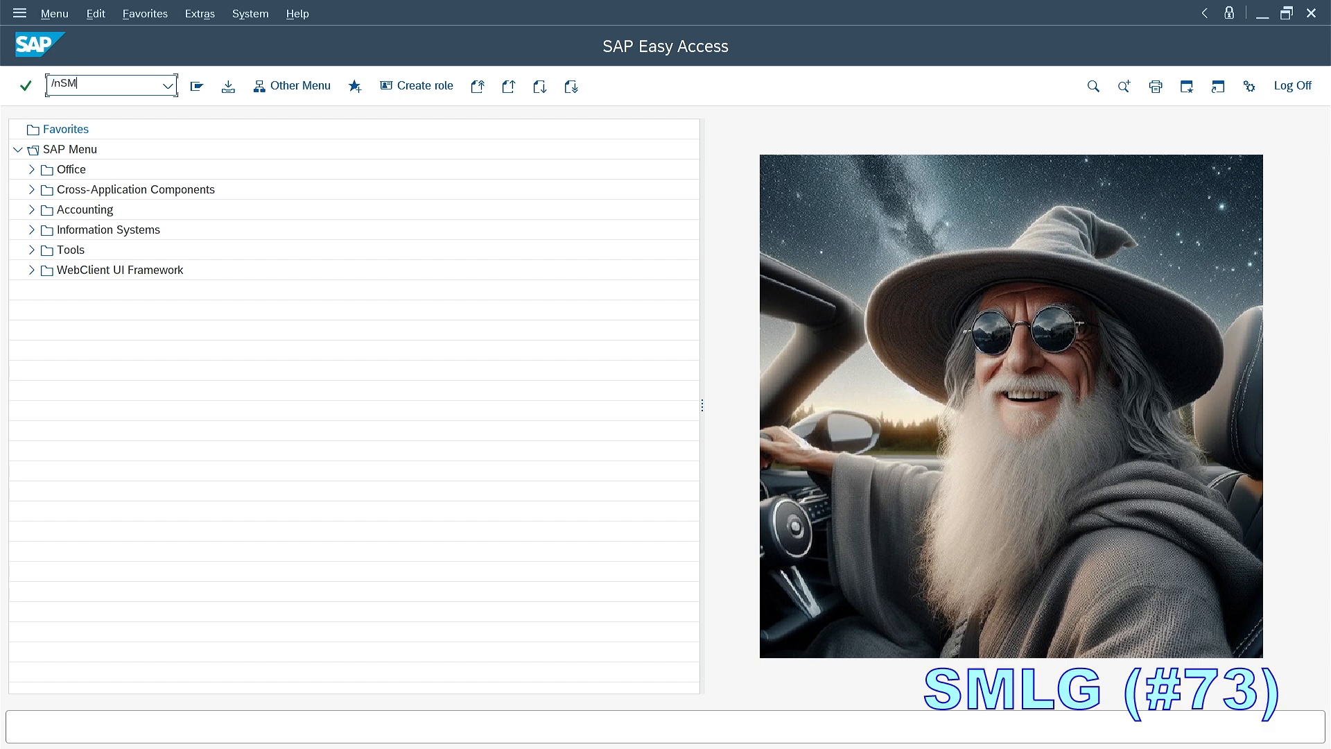
key(Return)
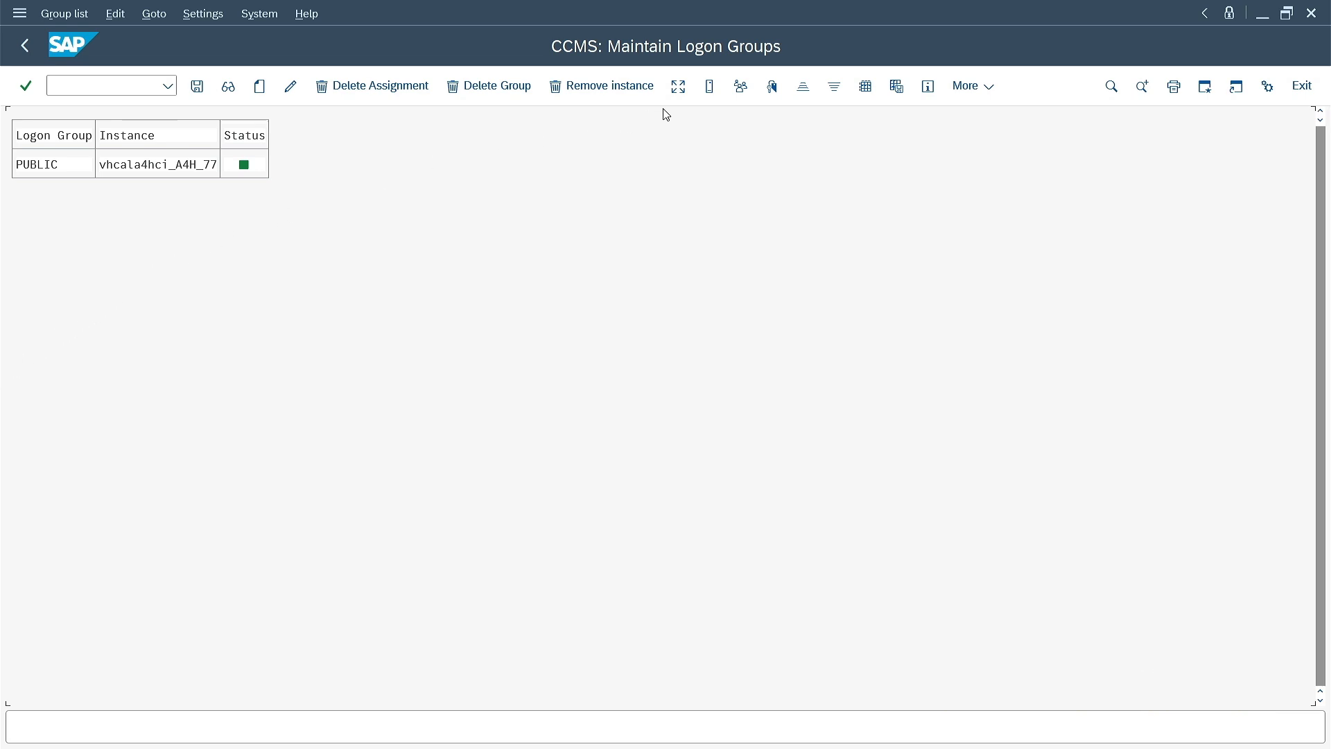
click(678, 86)
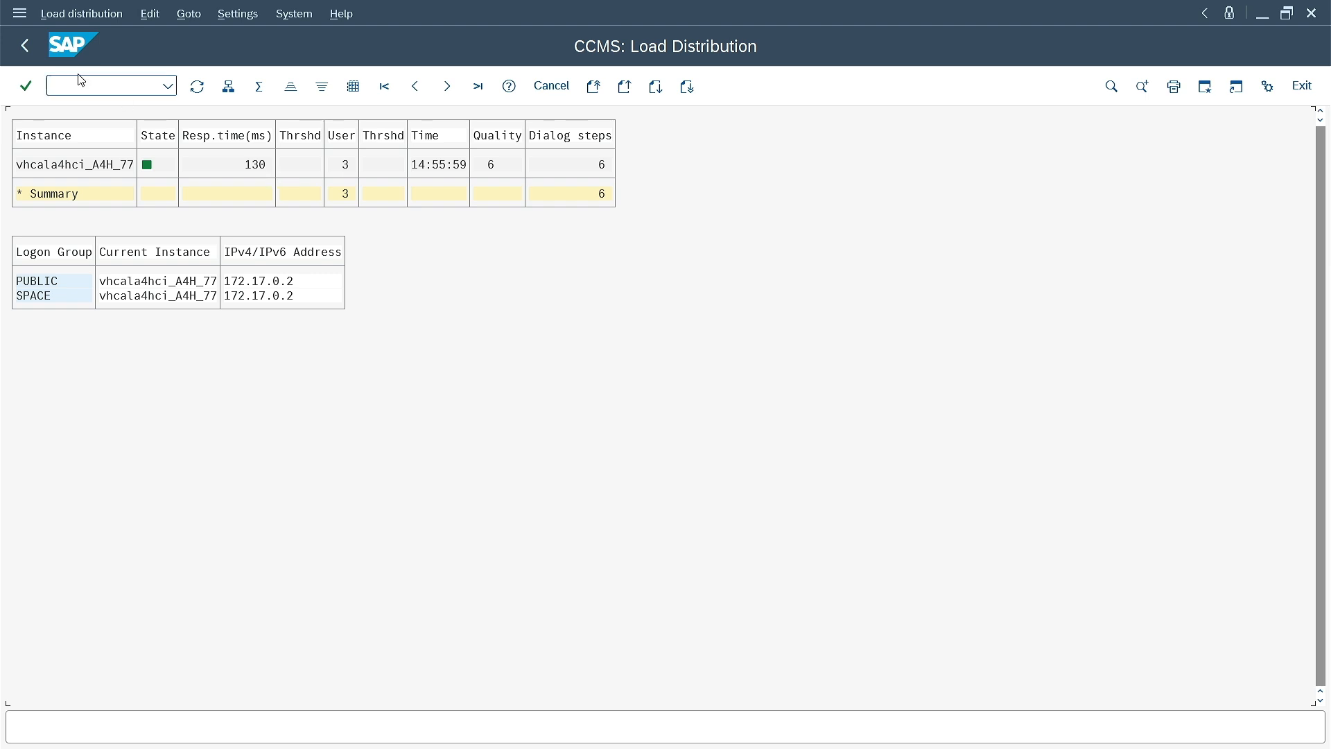
click(26, 52)
click(26, 51)
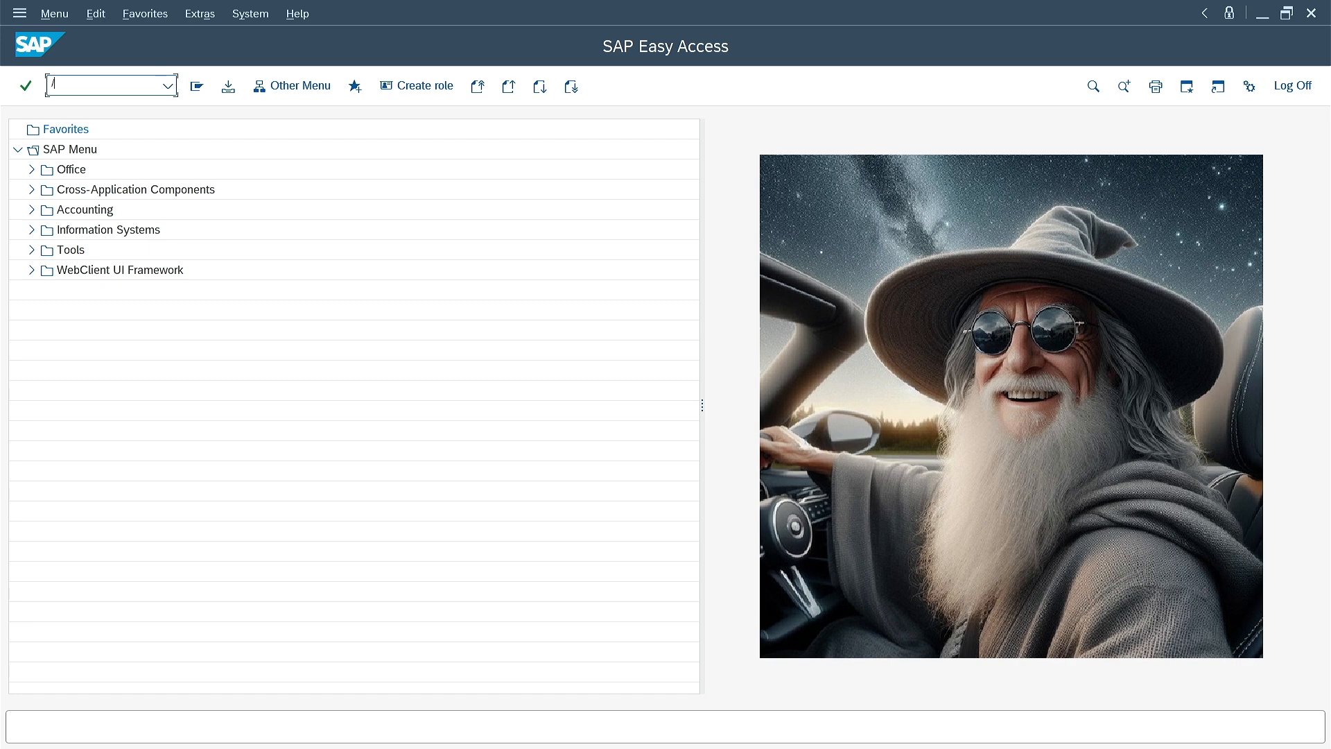
Step: Run transaction RZ20 to view the CCMS monitor sets, and exit to SAP Easy Access
text(/nrz20)
key(Return)
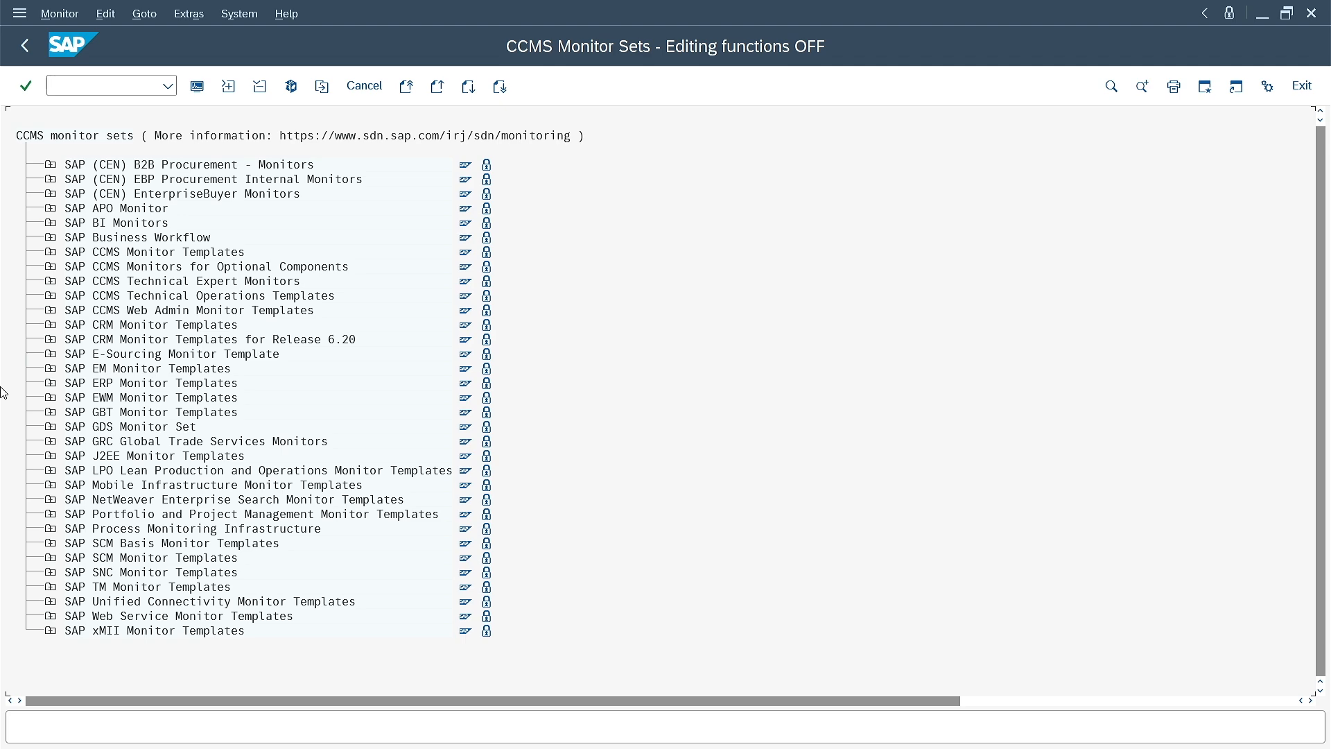
click(23, 47)
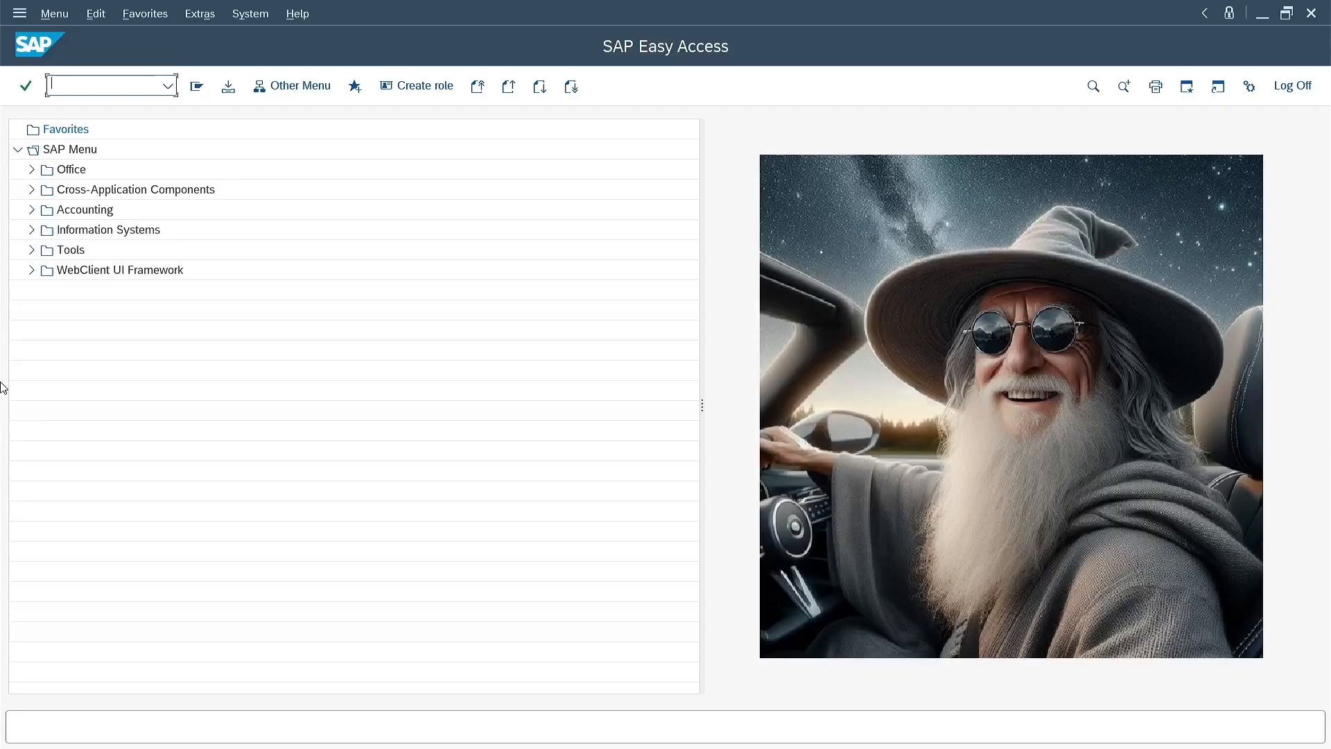
Step: Run transaction SICK to perform the SAP initial consistency check, and exit to SAP Easy Access
text(/nSICK)
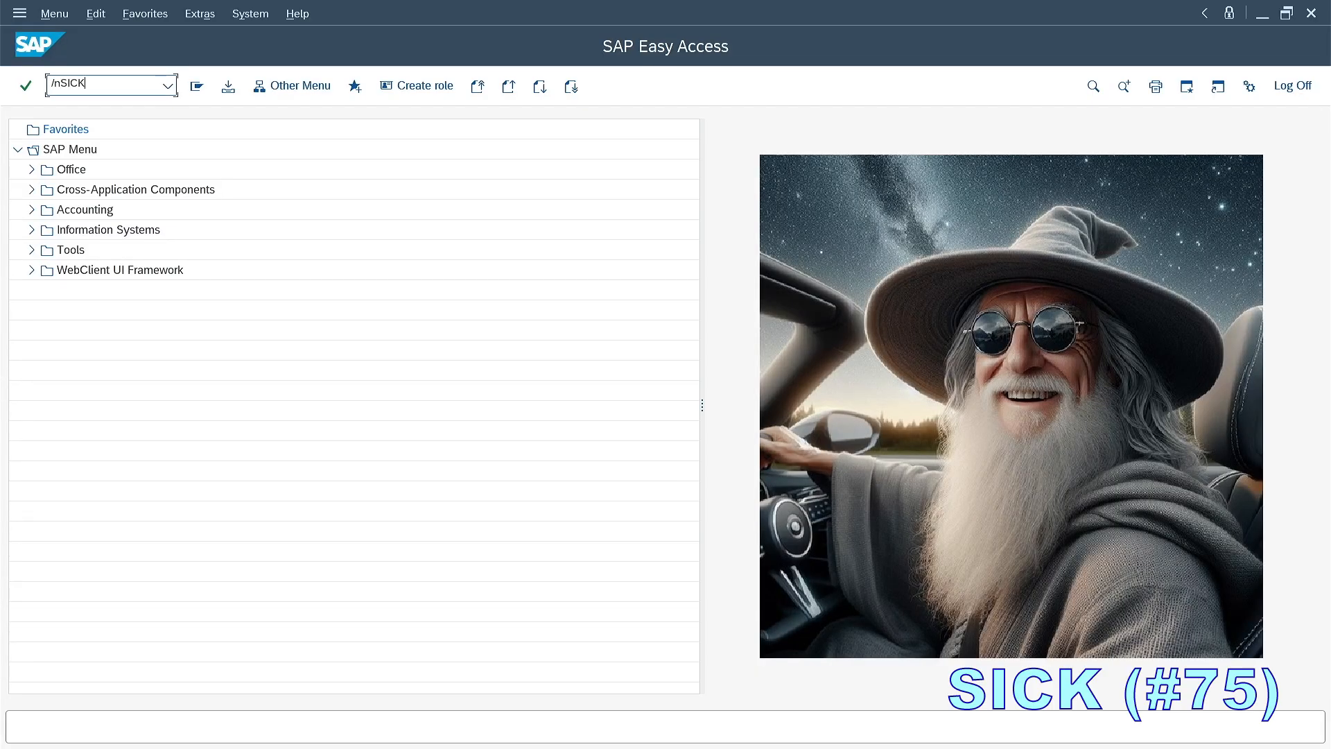
key(Return)
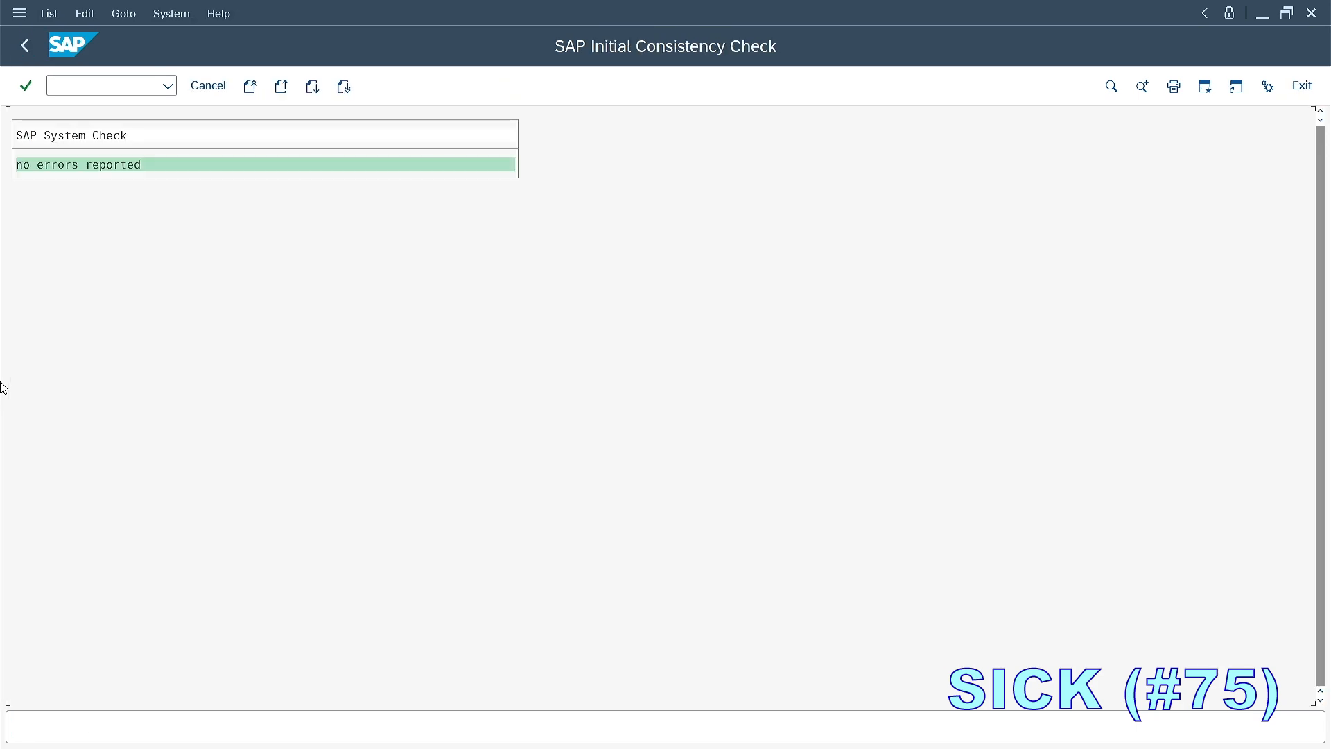
click(25, 46)
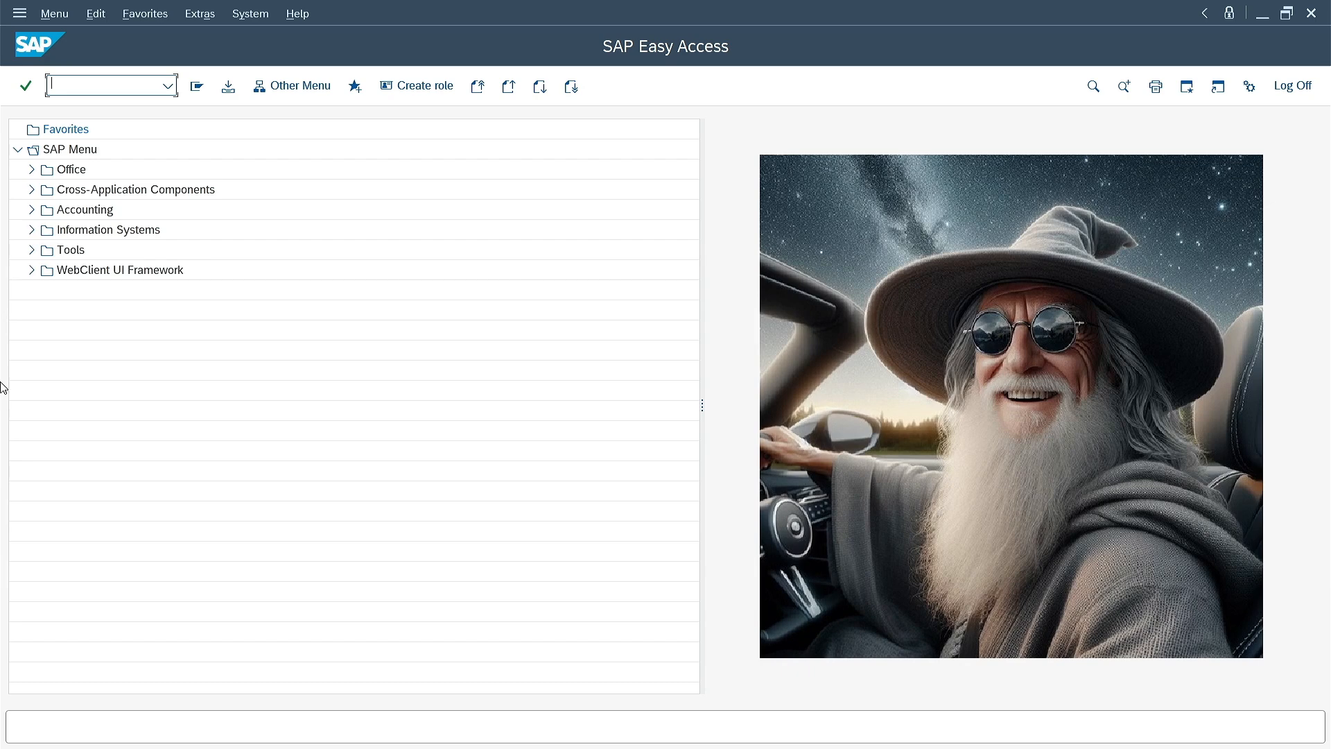
Step: Run transaction ST22 to view the ABAP runtime errors selection, and exit to SAP Easy Access
text(/nST22)
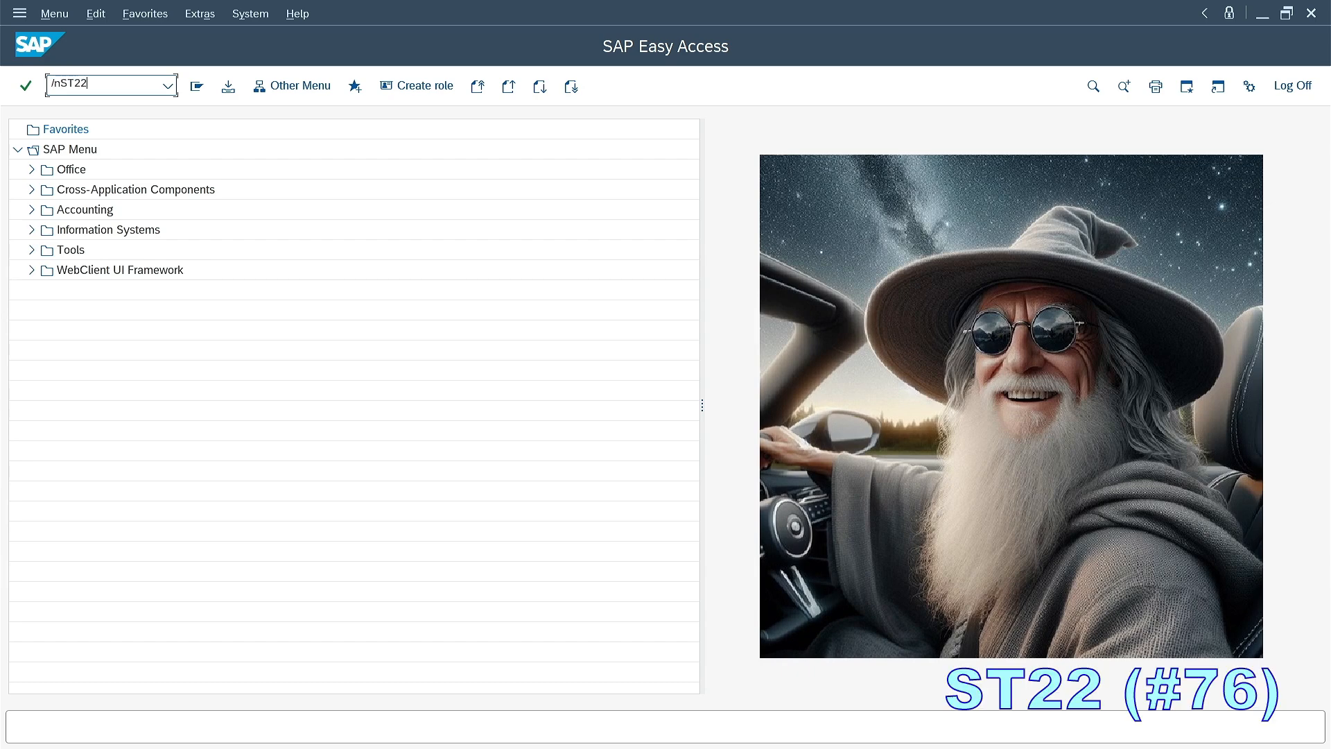
key(Return)
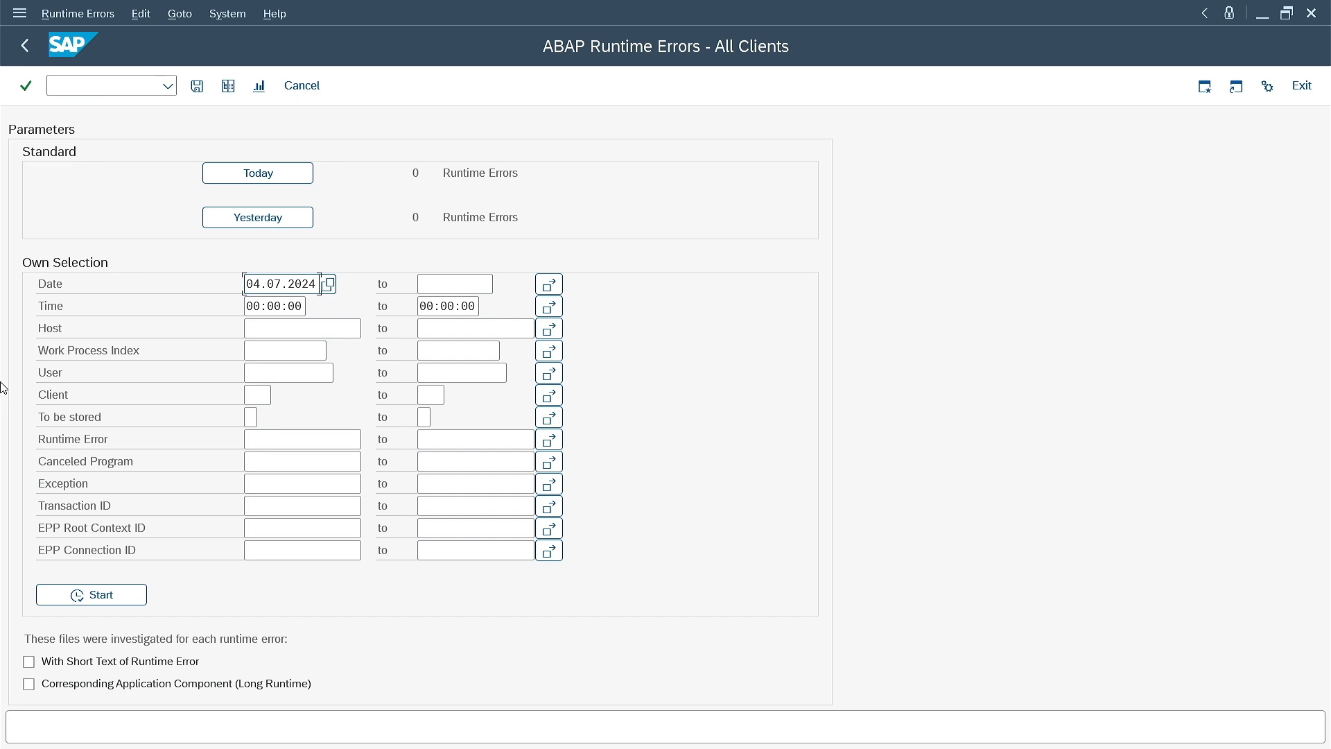
click(25, 45)
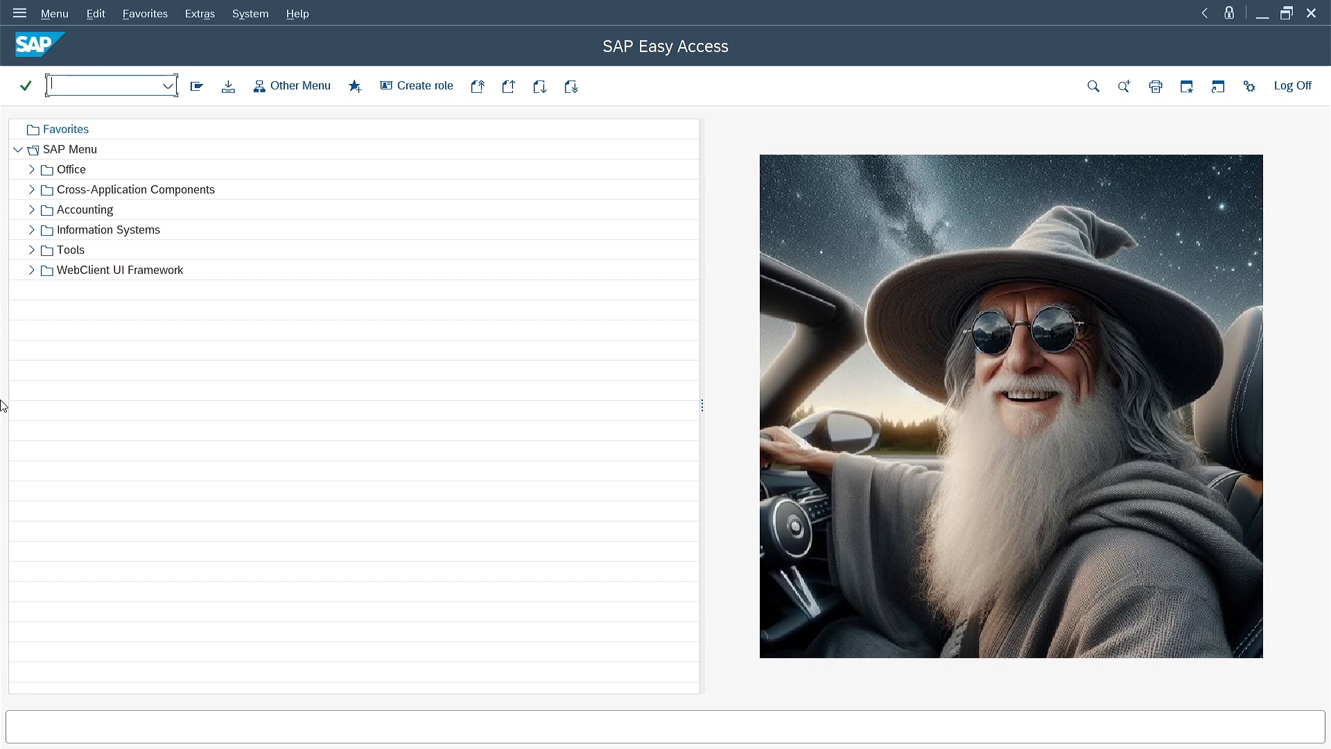
Step: Run transaction SM21, display the system log messages of instance vhcala4hci_A4H_77, and exit to SAP Easy Access
text(/nsm21)
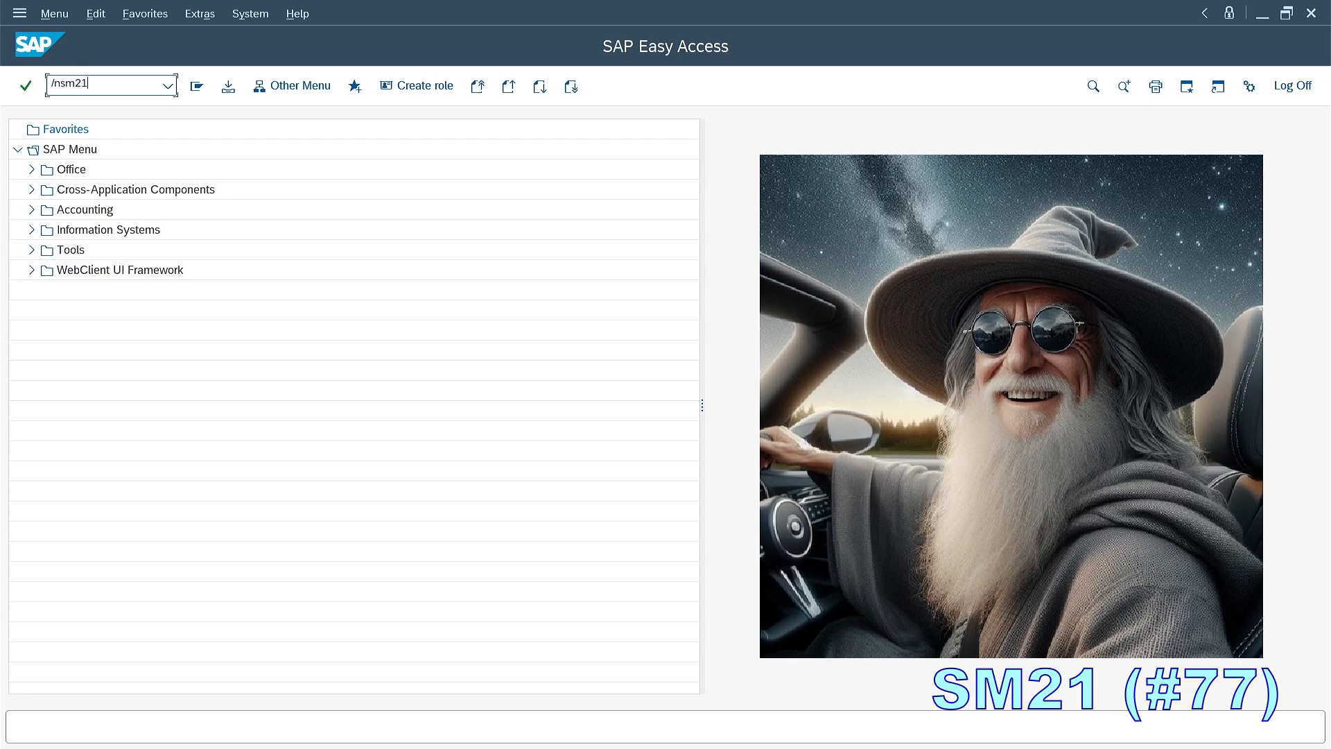
key(Return)
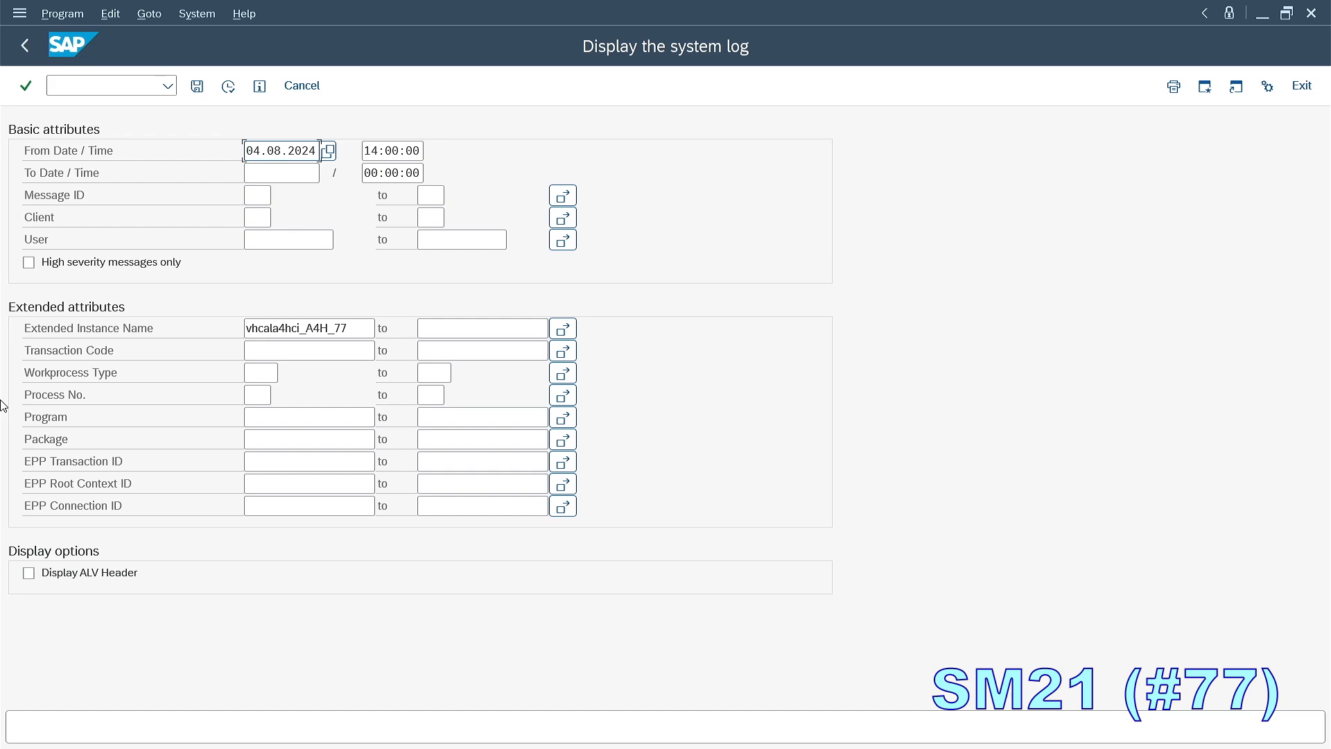
click(229, 86)
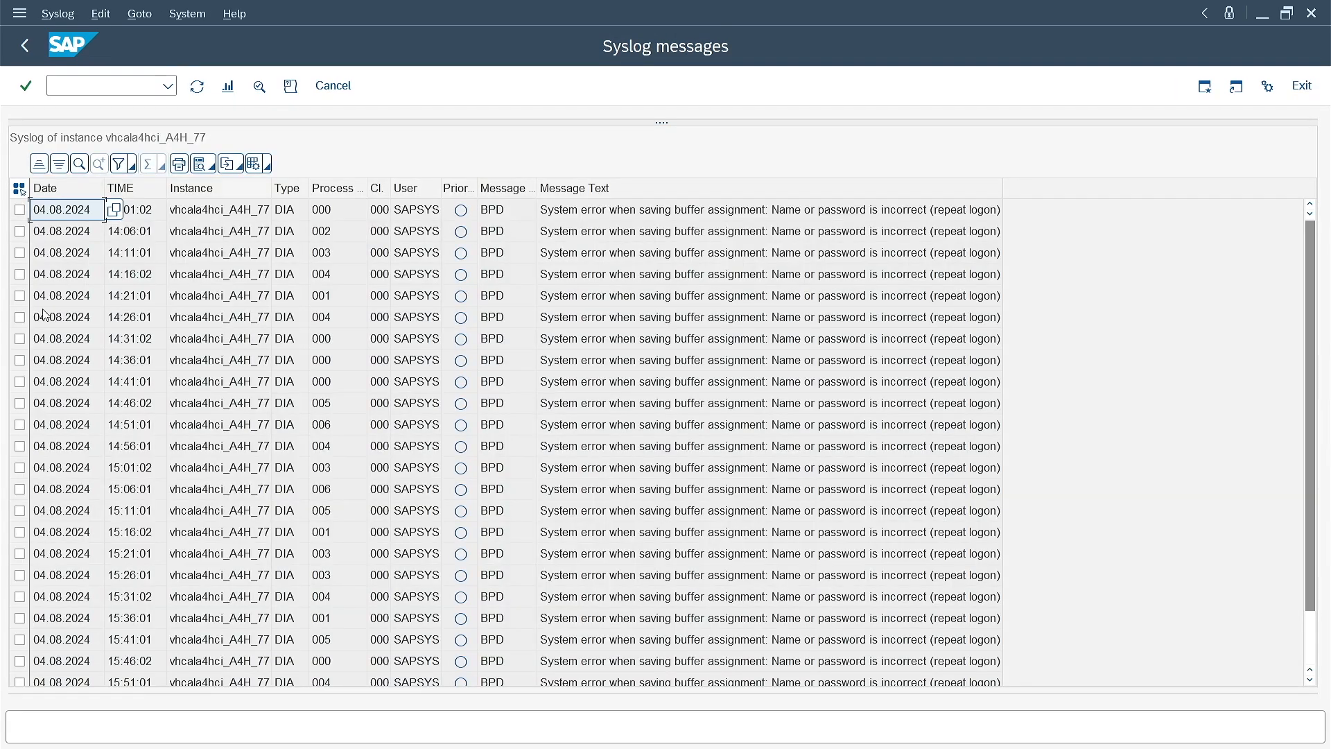
scroll(43, 313, down, 1)
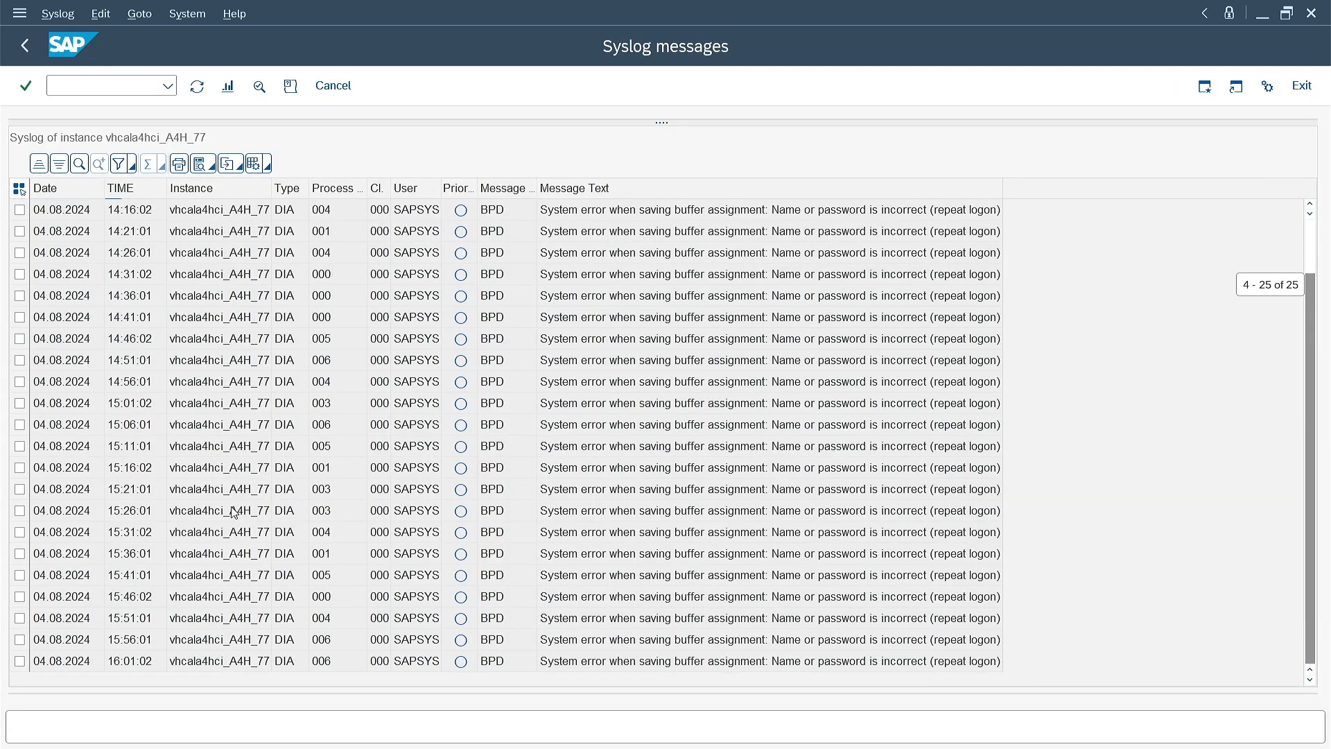
click(23, 46)
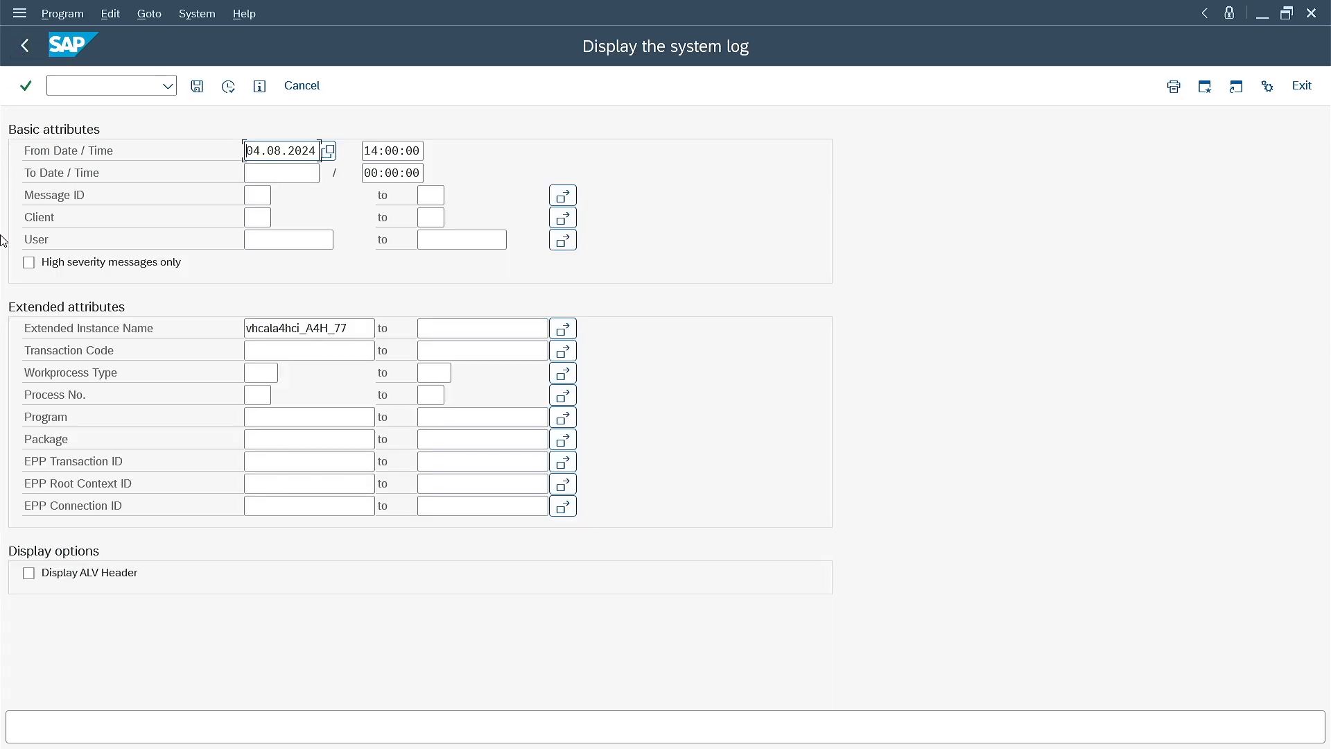
click(25, 46)
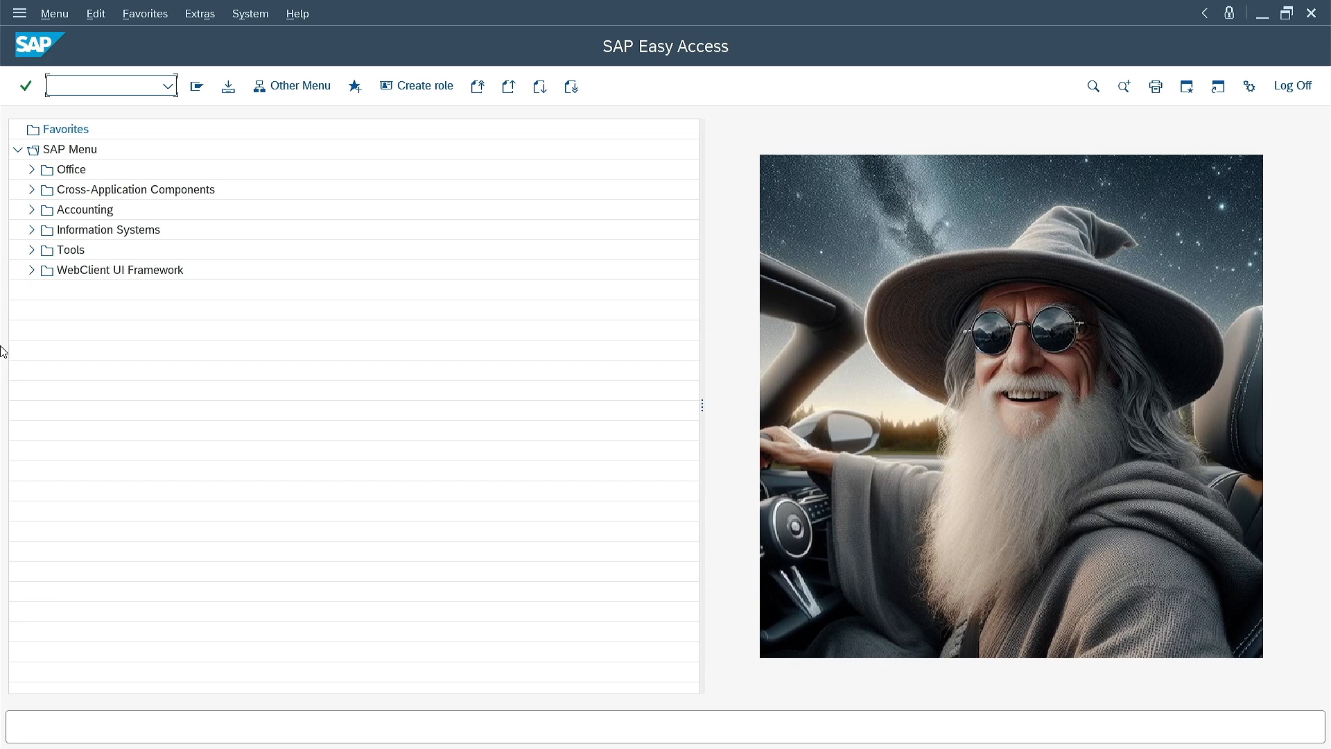
Step: Run transaction SM13, list the update requests for all clients and users, and exit to SAP Easy Access
text(/nsm13)
key(Return)
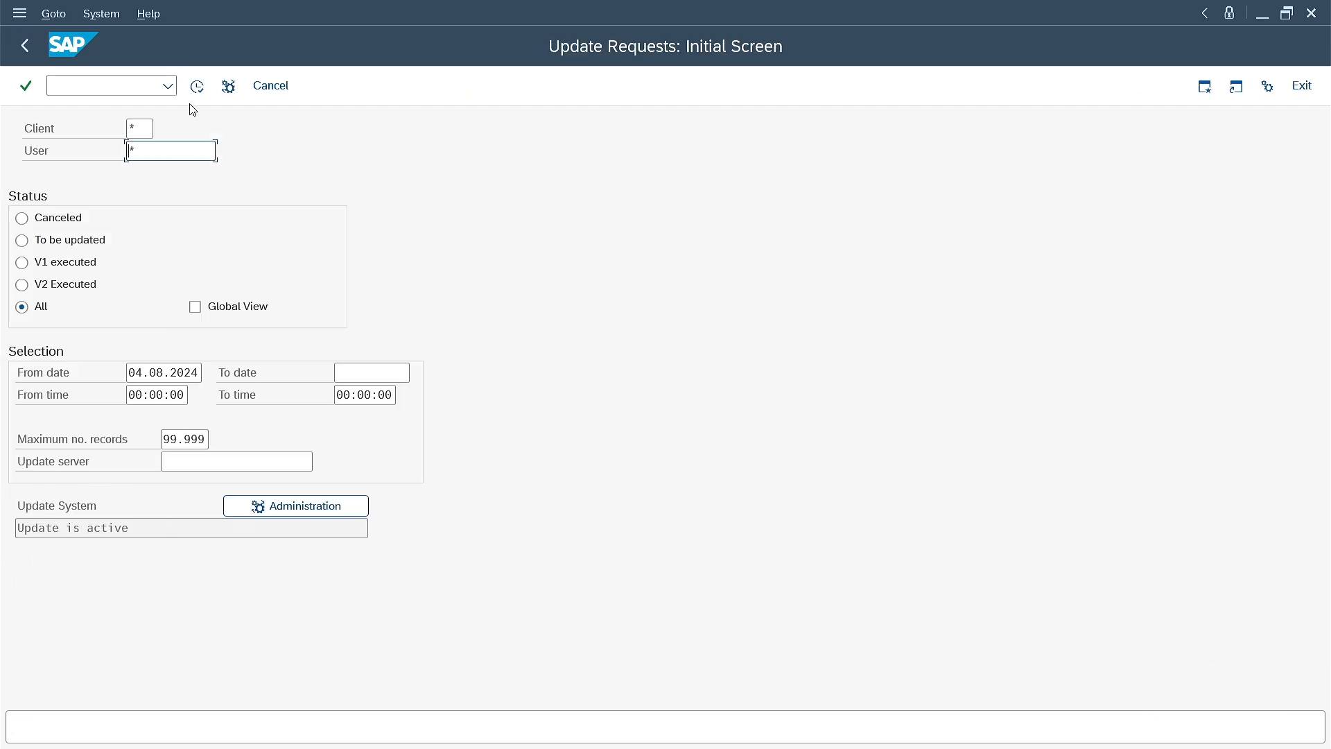
click(197, 88)
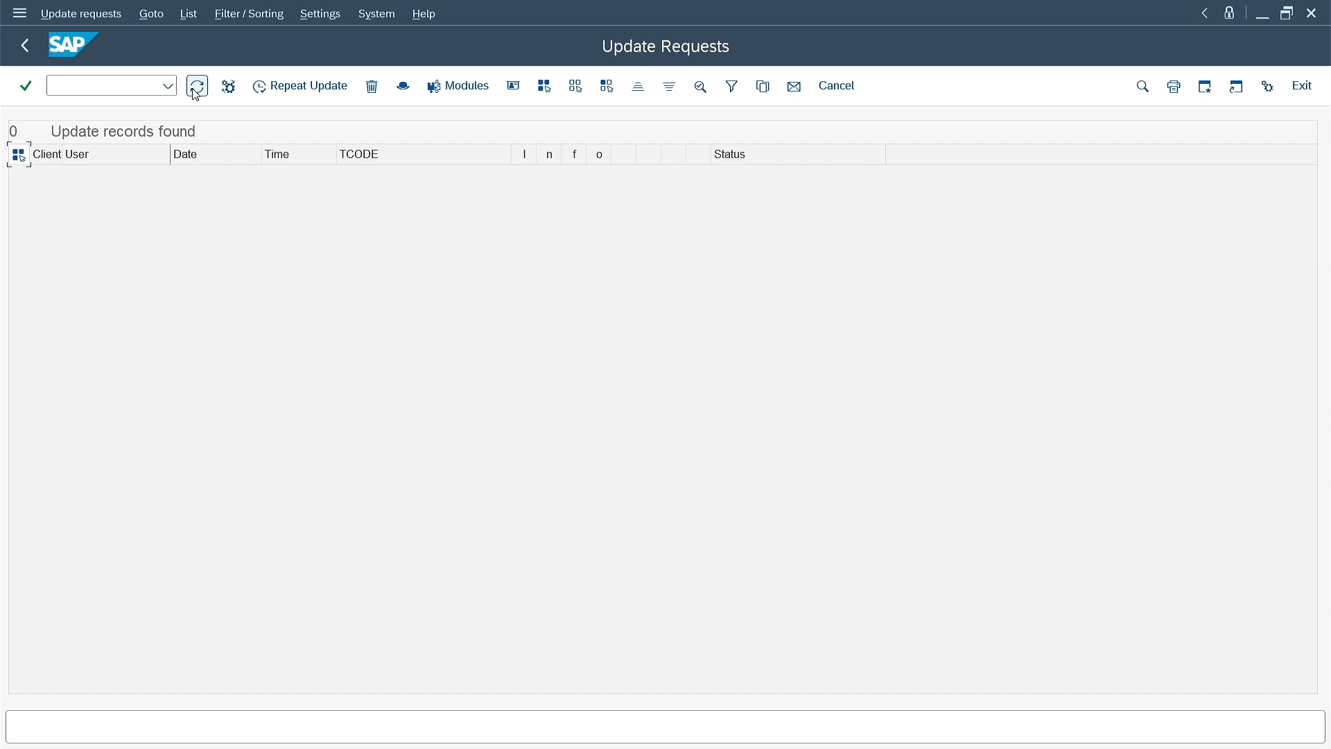
click(26, 54)
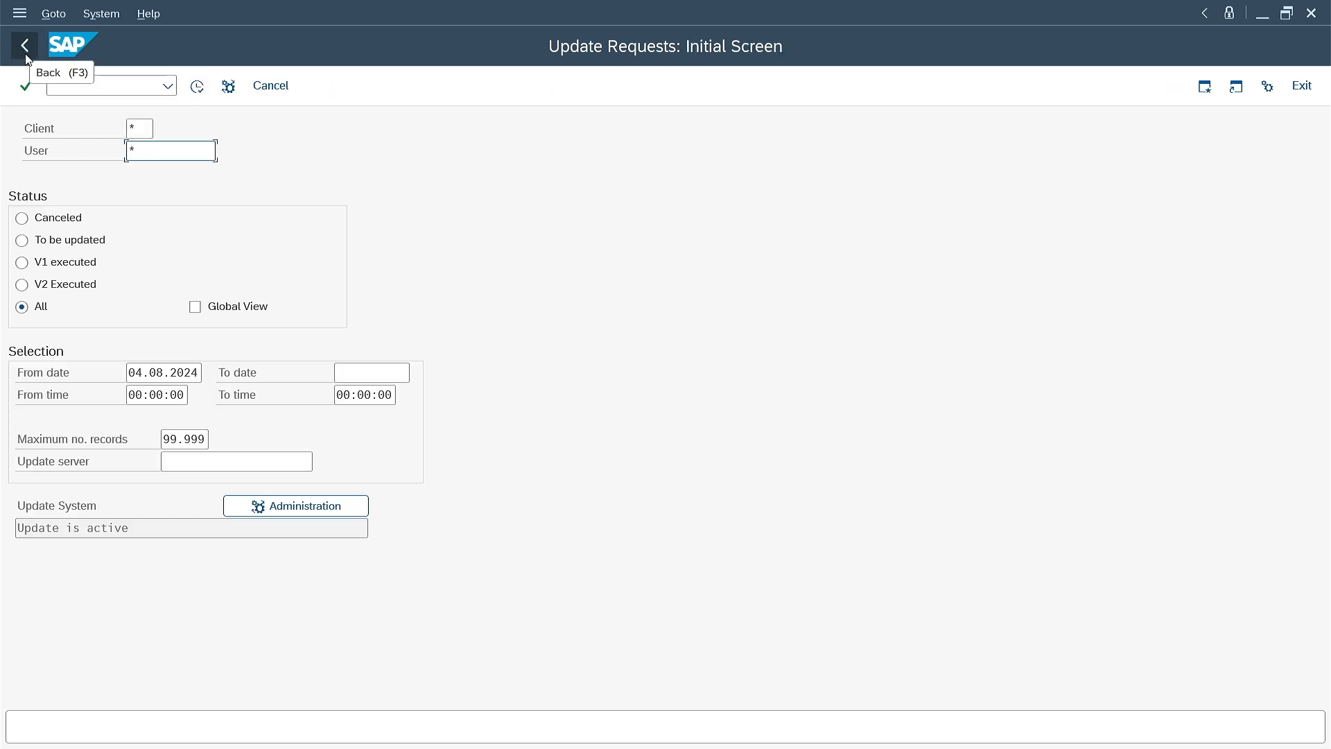
click(26, 56)
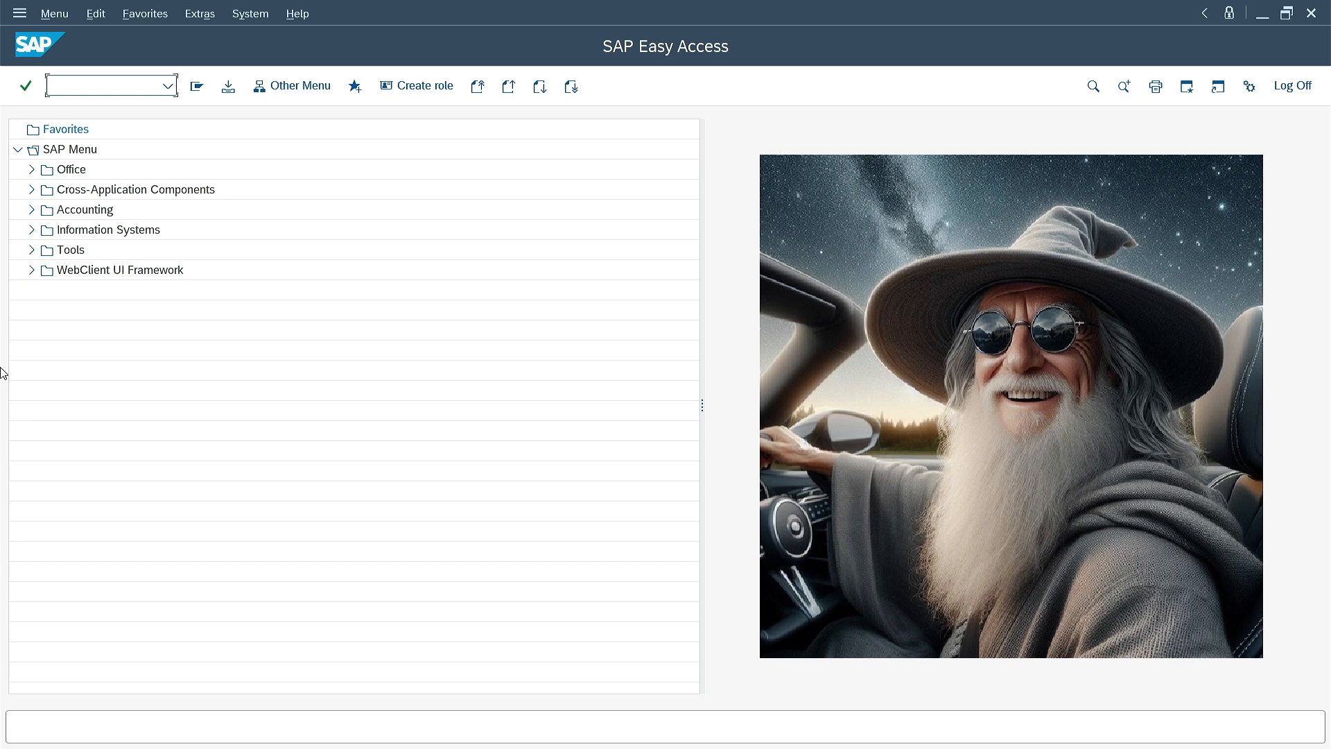
Step: Run transaction SM12, list the lock entries in client 001 for user name *, and exit to SAP Easy Access
text(/nsm12)
key(Return)
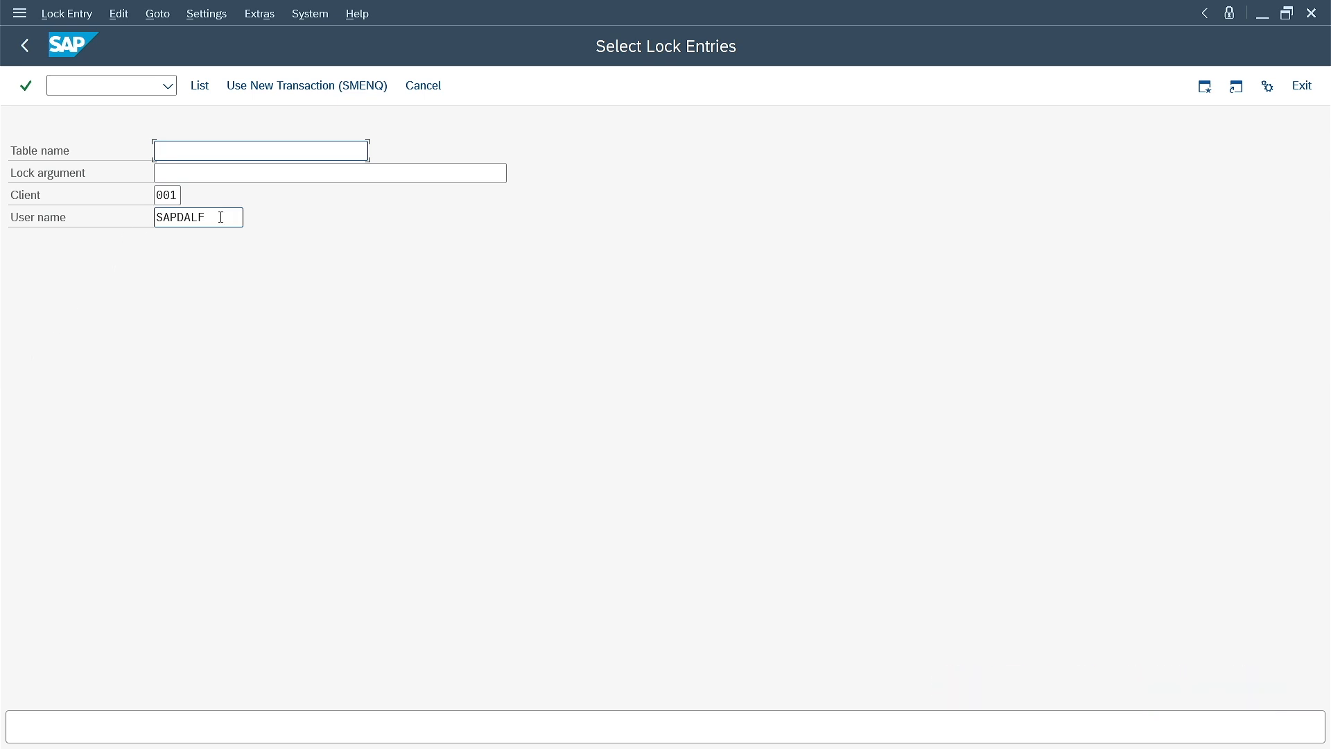
drag(219, 217, 133, 220)
text(*)
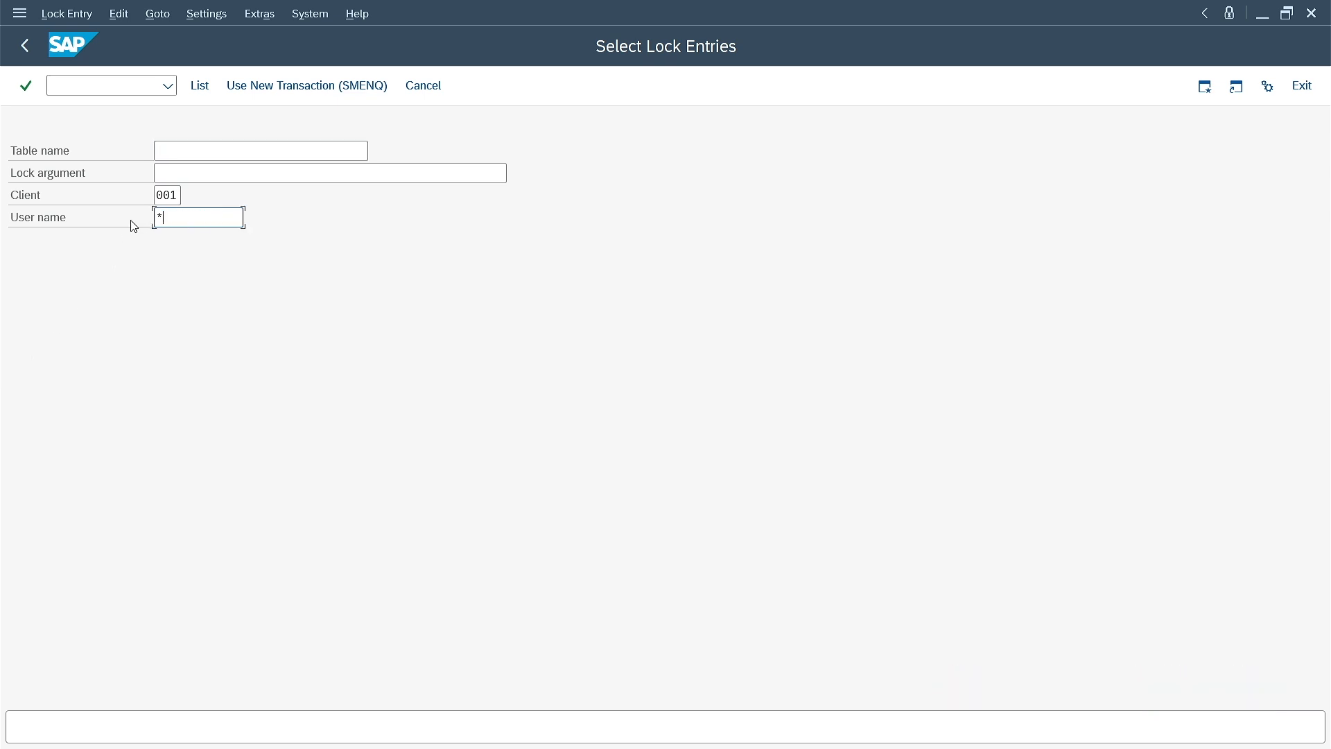
click(200, 85)
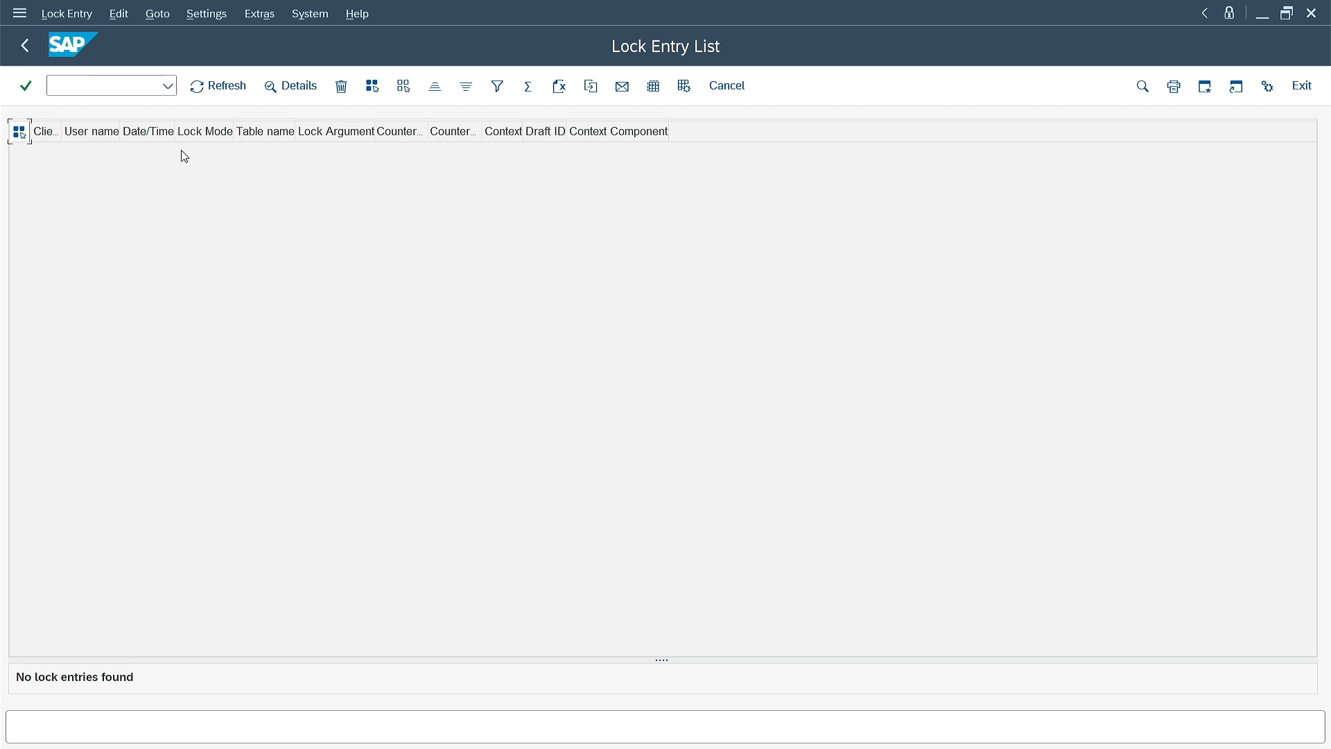
click(27, 42)
click(26, 41)
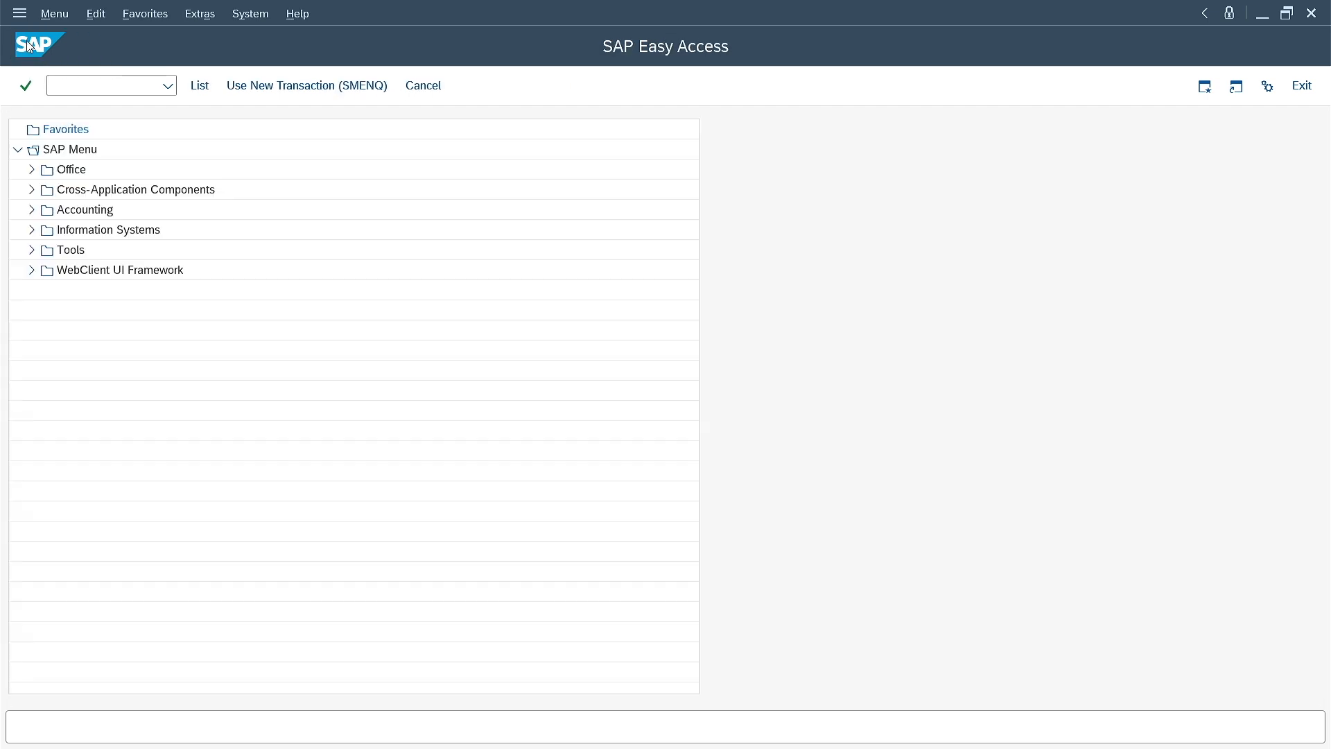
Step: Run transaction SMENQ, view the enqueue server administration overview and its configuration parameters, and exit to SAP Easy Access
text(/n)
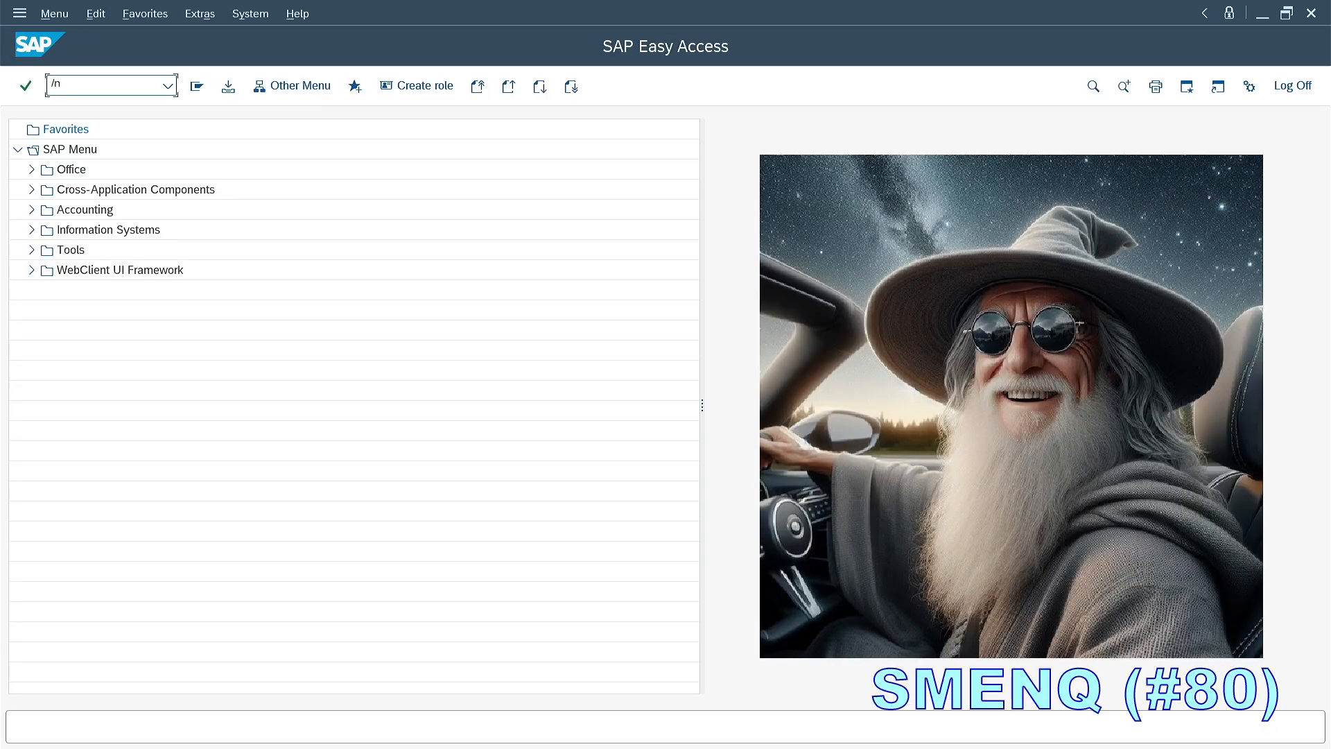
text(SMENQ)
key(Return)
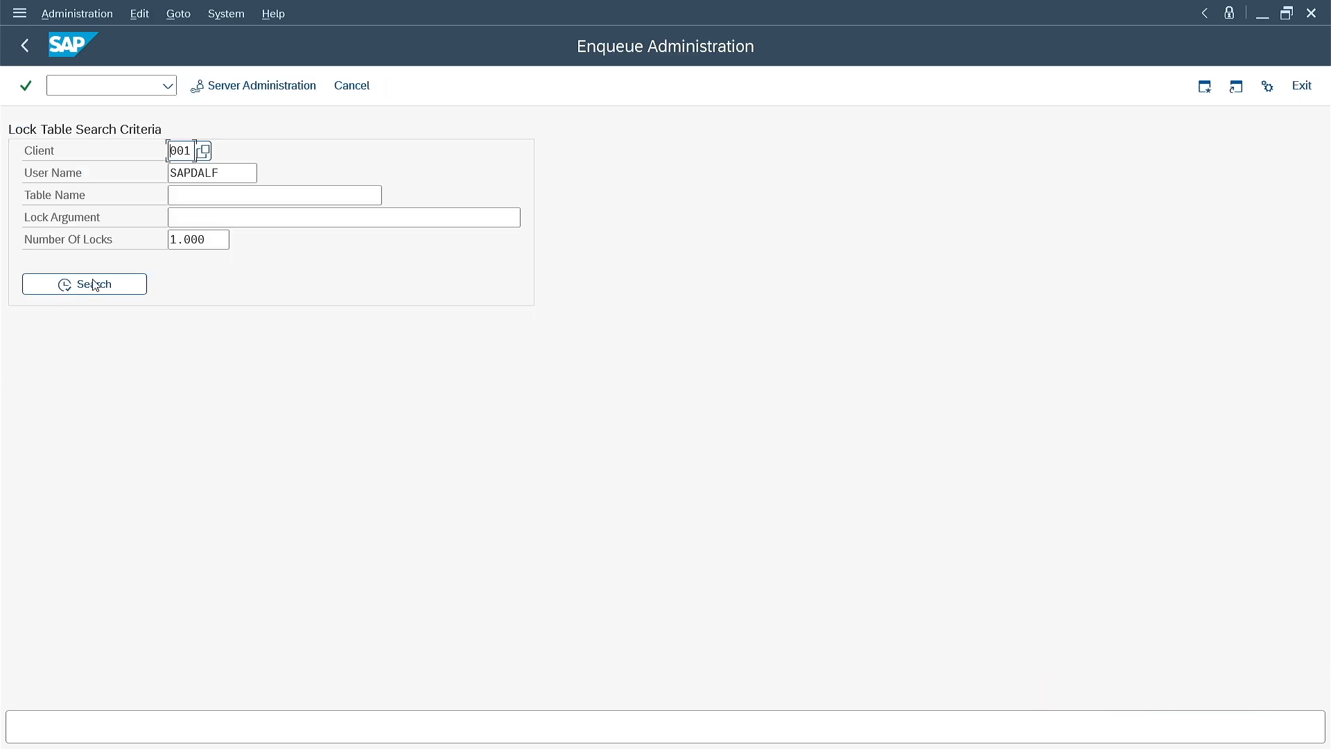
click(248, 84)
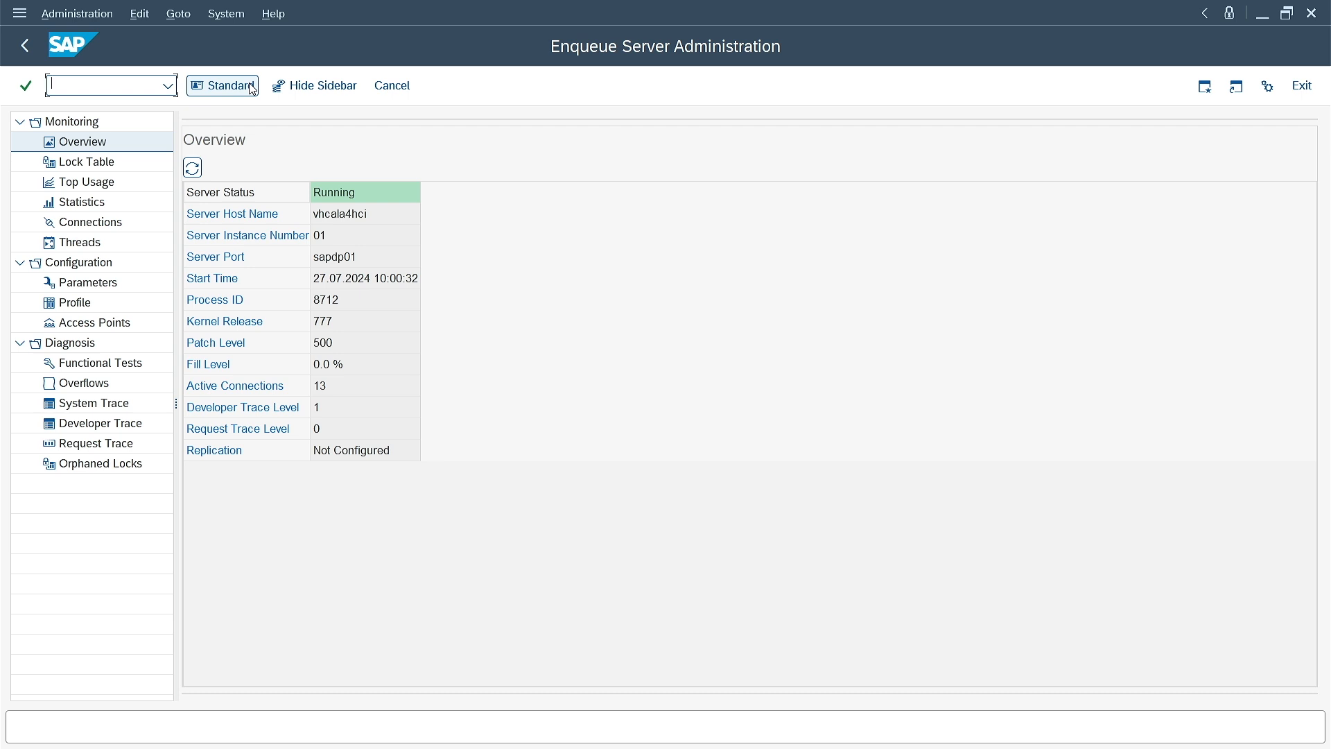
click(88, 285)
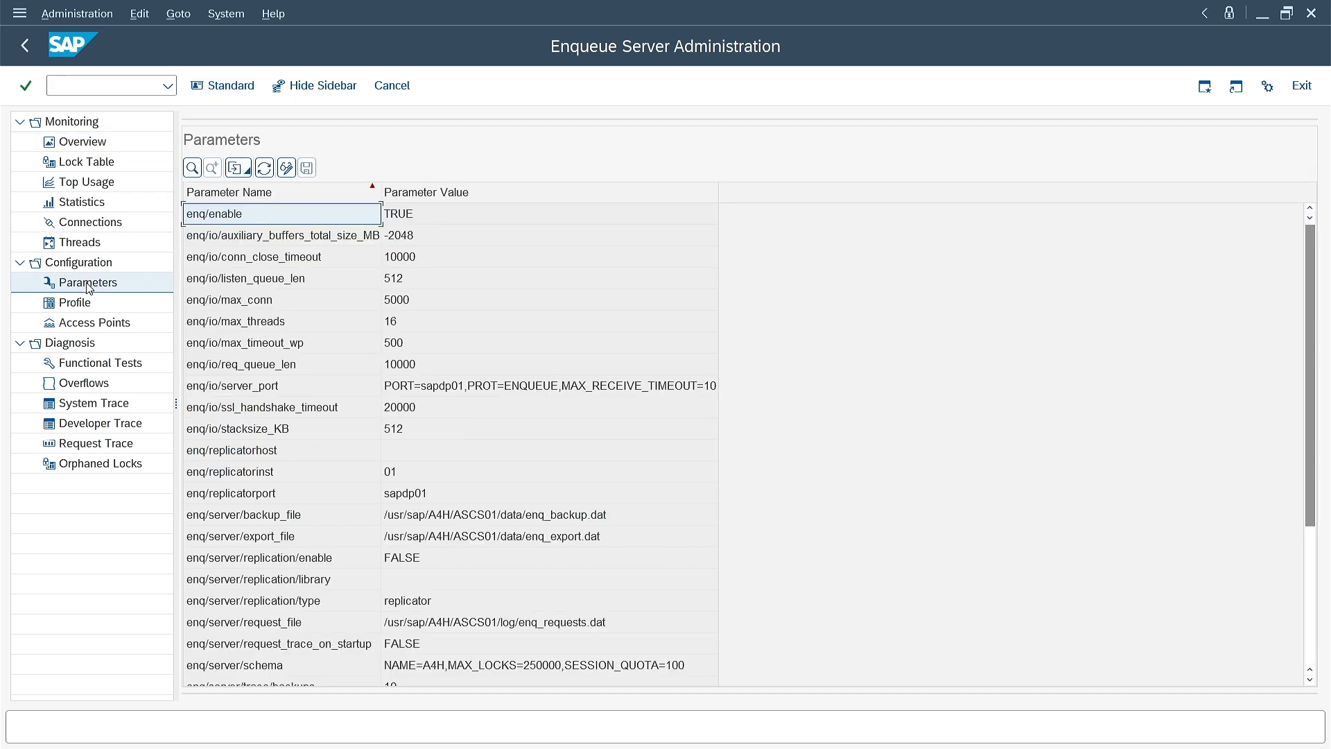
click(25, 48)
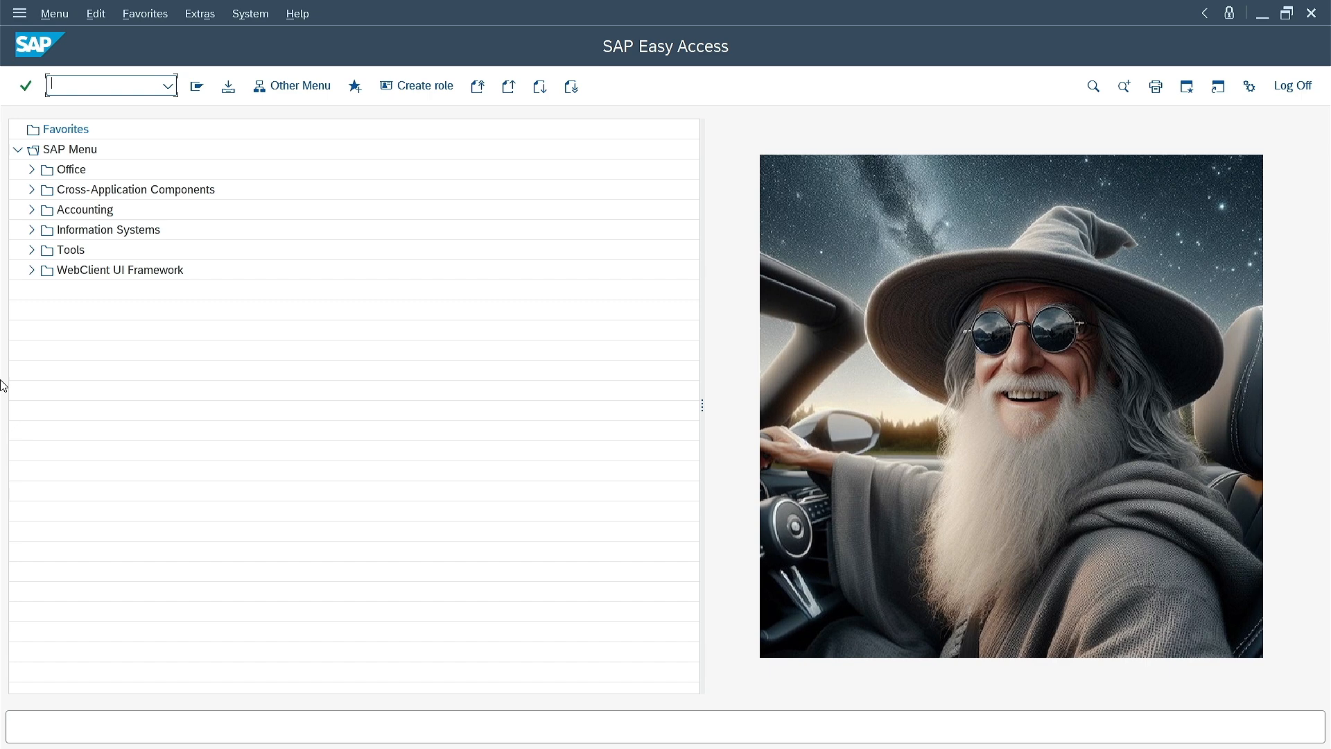
Step: Run transaction SE80, widen the Repository Browser to view its object types, and exit to SAP Easy Access
text(/nSE80)
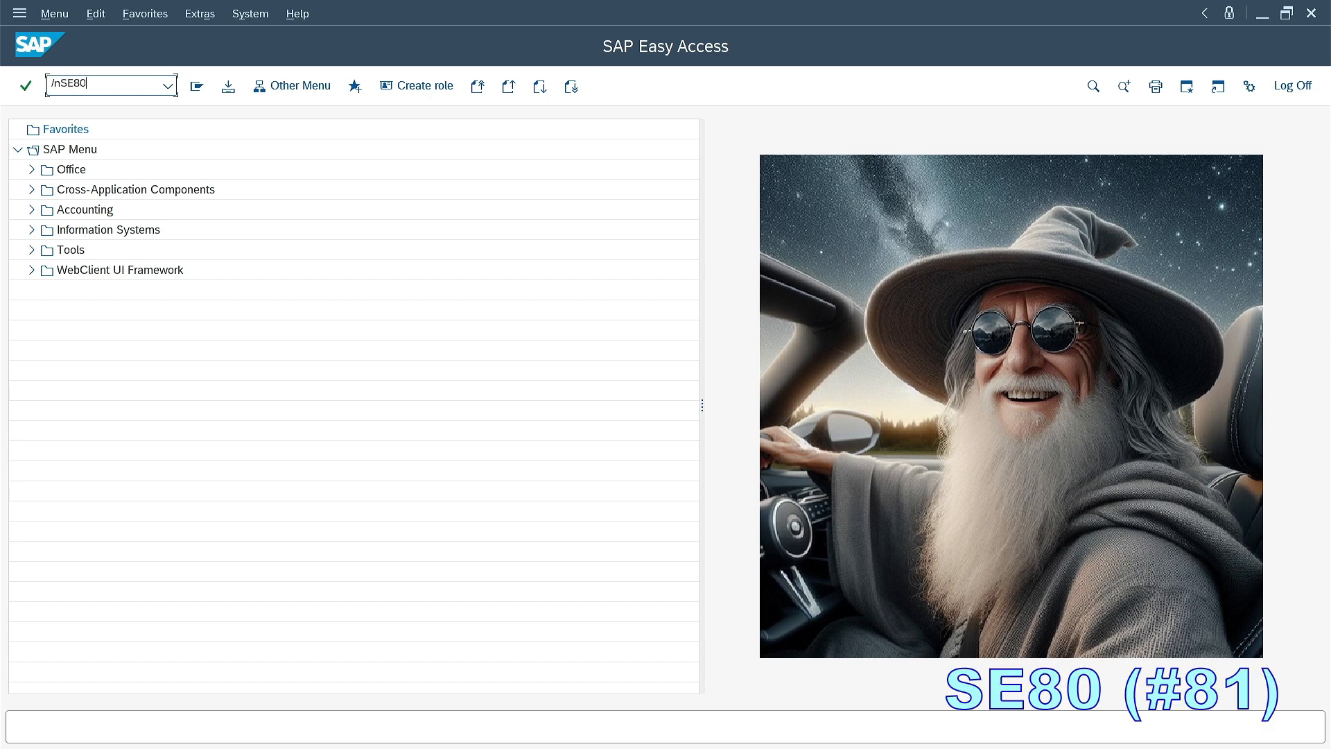
key(Return)
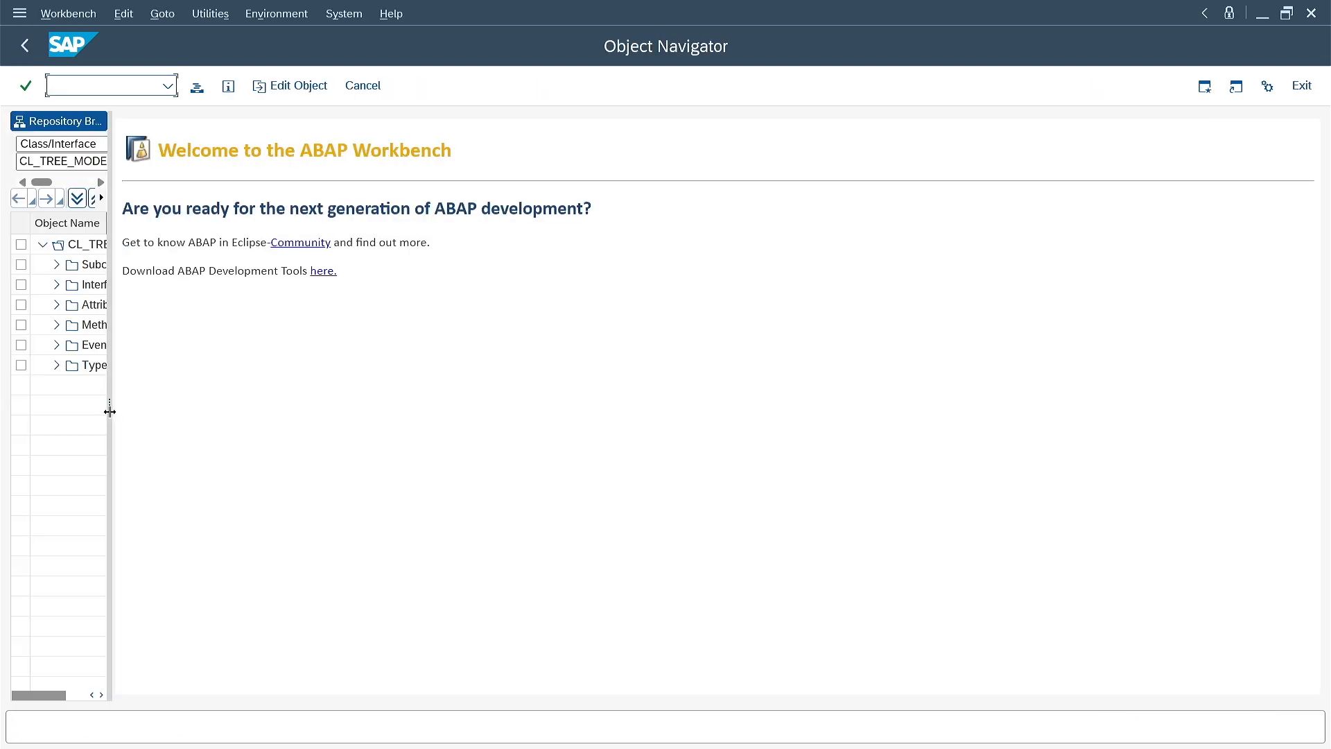
drag(109, 409, 275, 410)
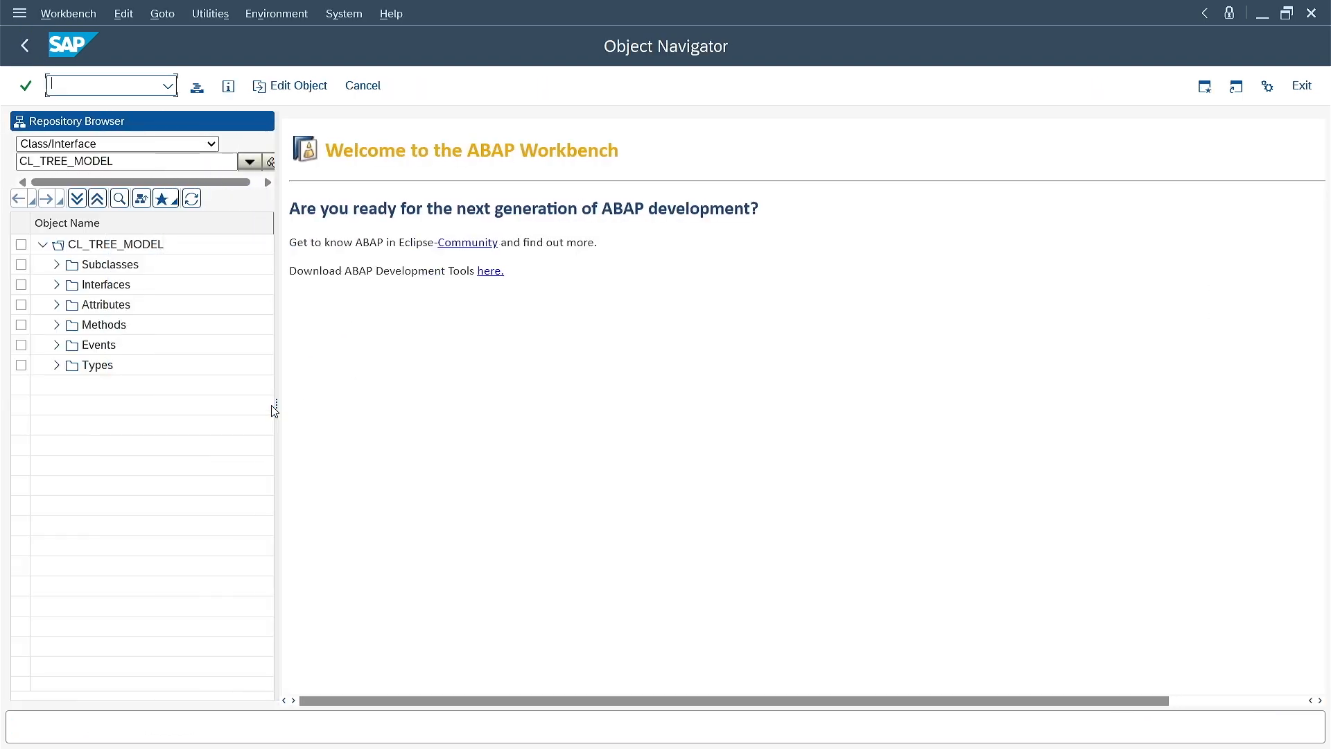
click(212, 144)
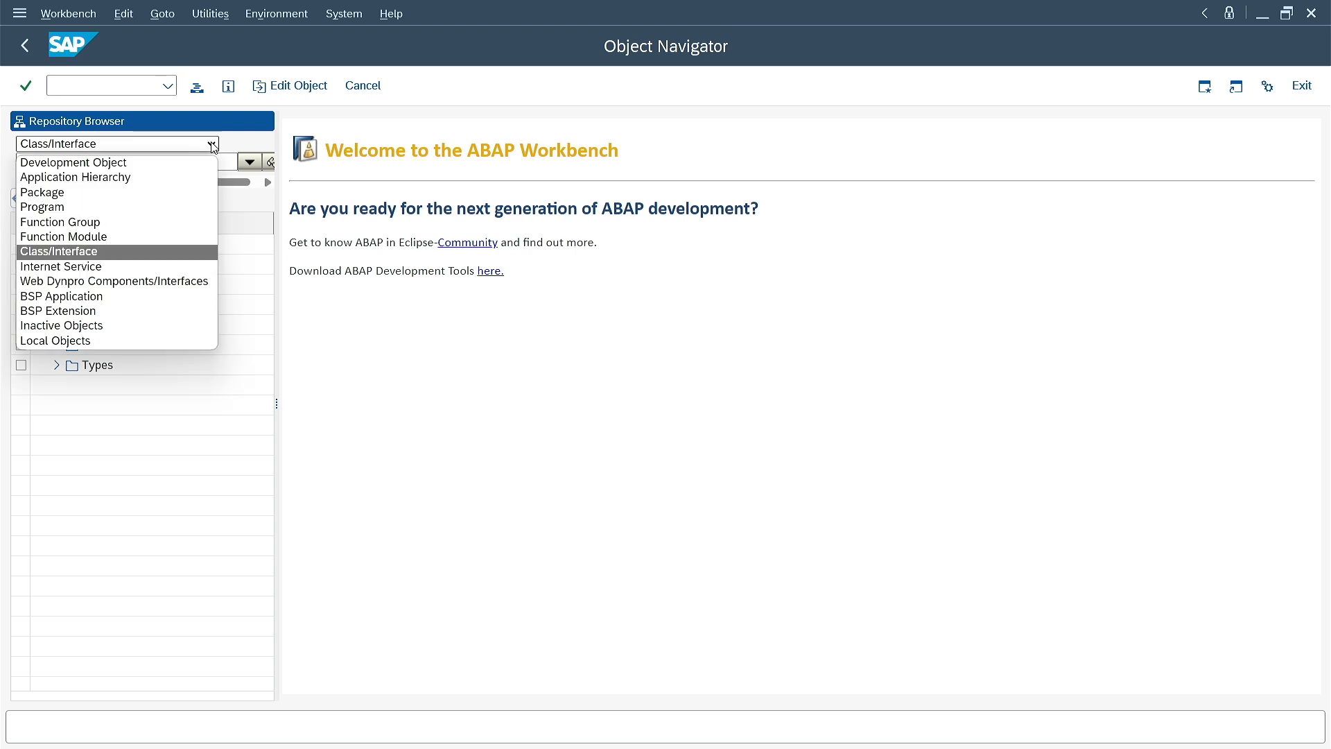
click(27, 45)
Step: Run transaction SE38, display the source code of program RSUSR200, and exit to SAP Easy Access
text(/n)
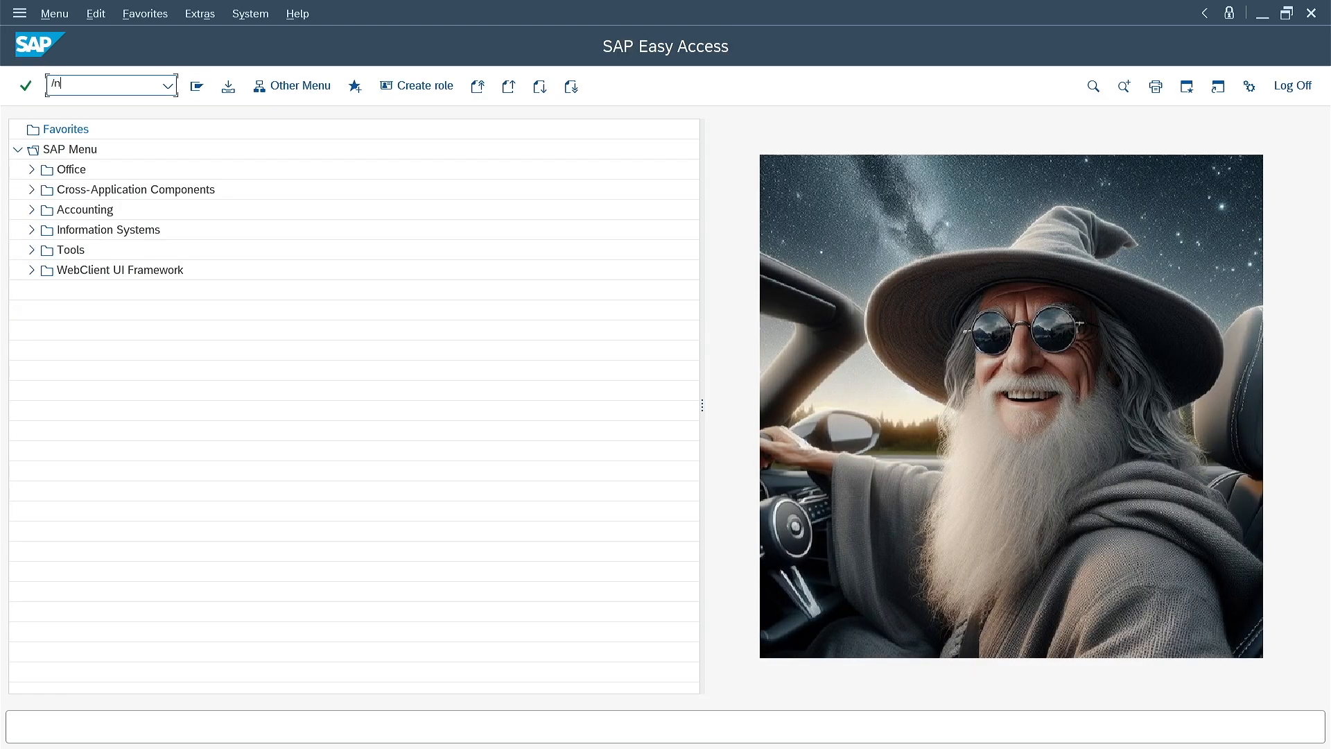
text(se38)
key(Return)
text(RSUSR)
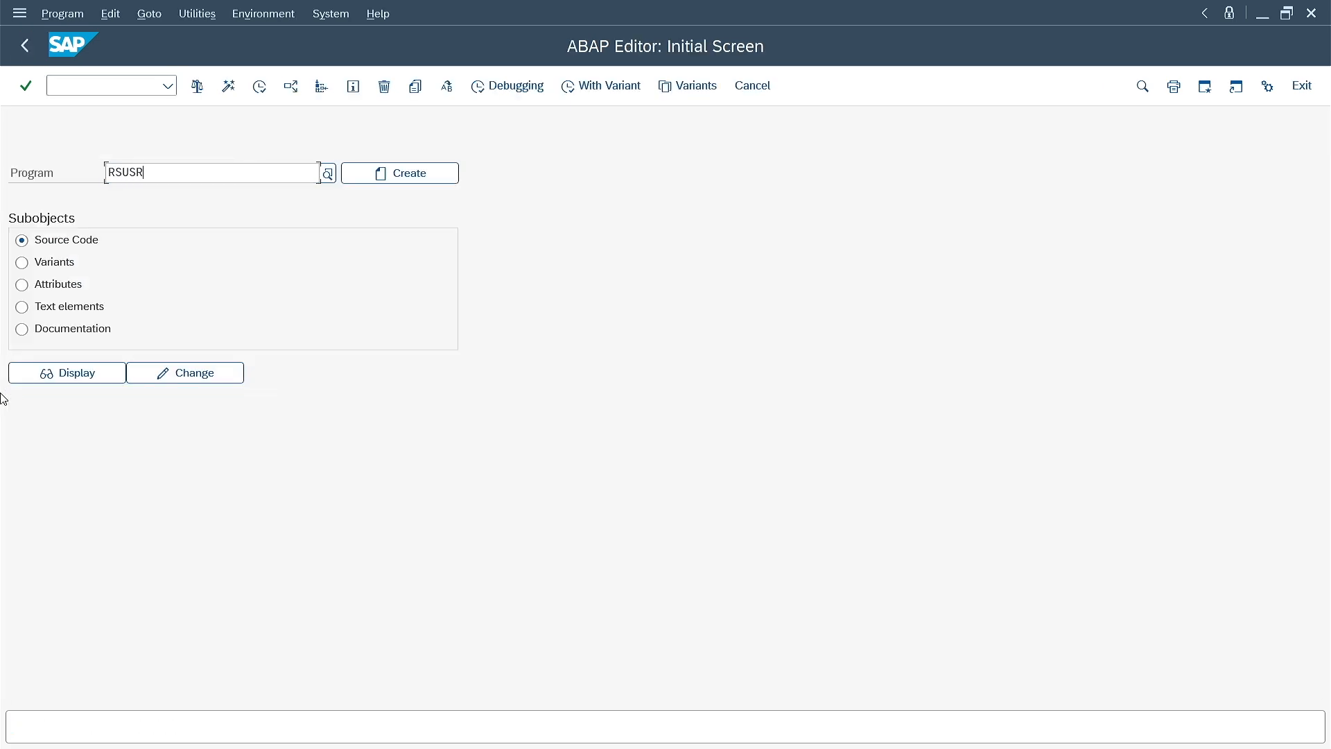
text(200)
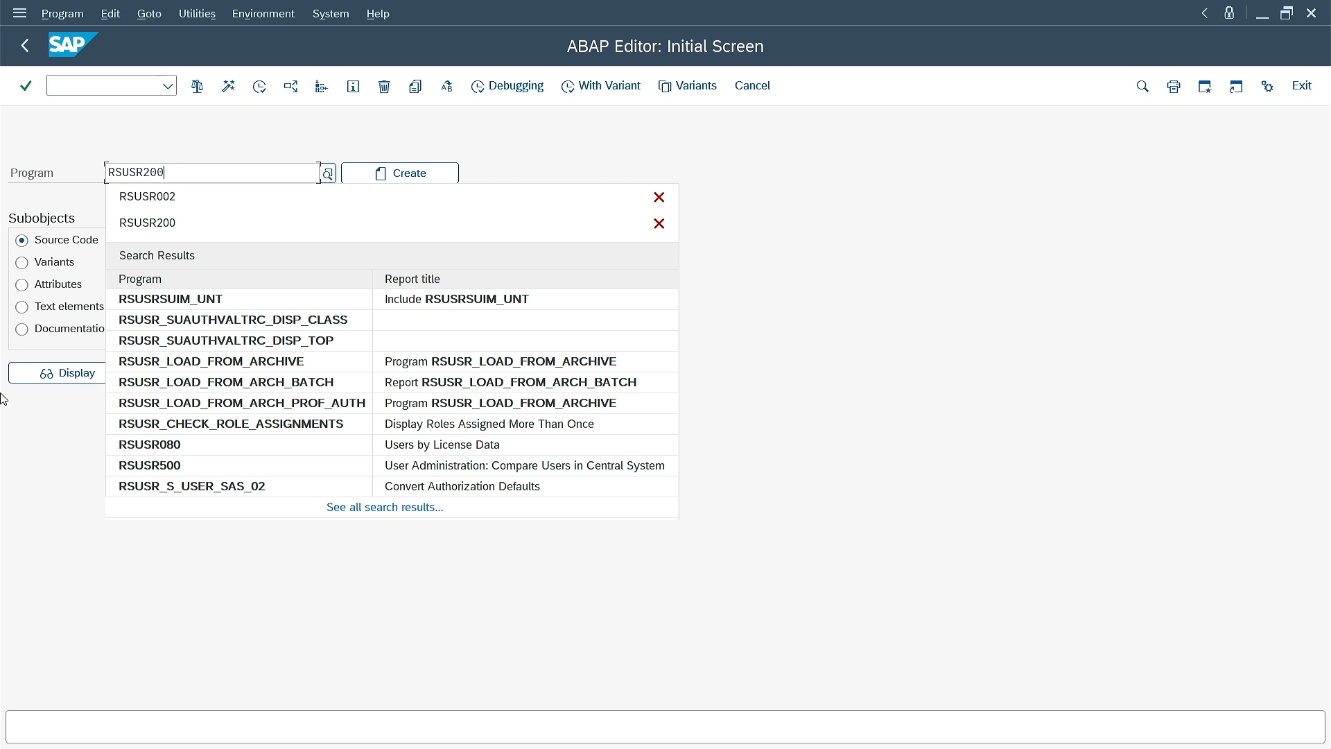
click(28, 378)
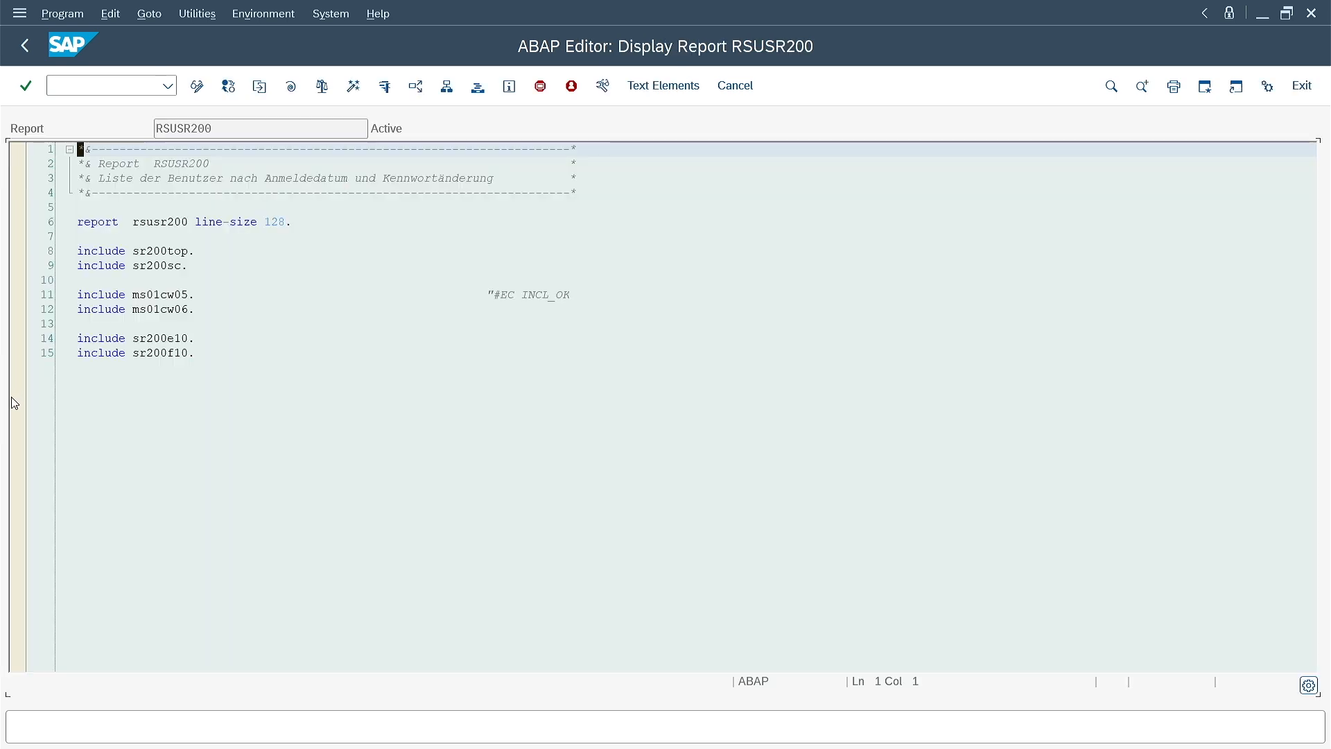
click(25, 46)
click(25, 47)
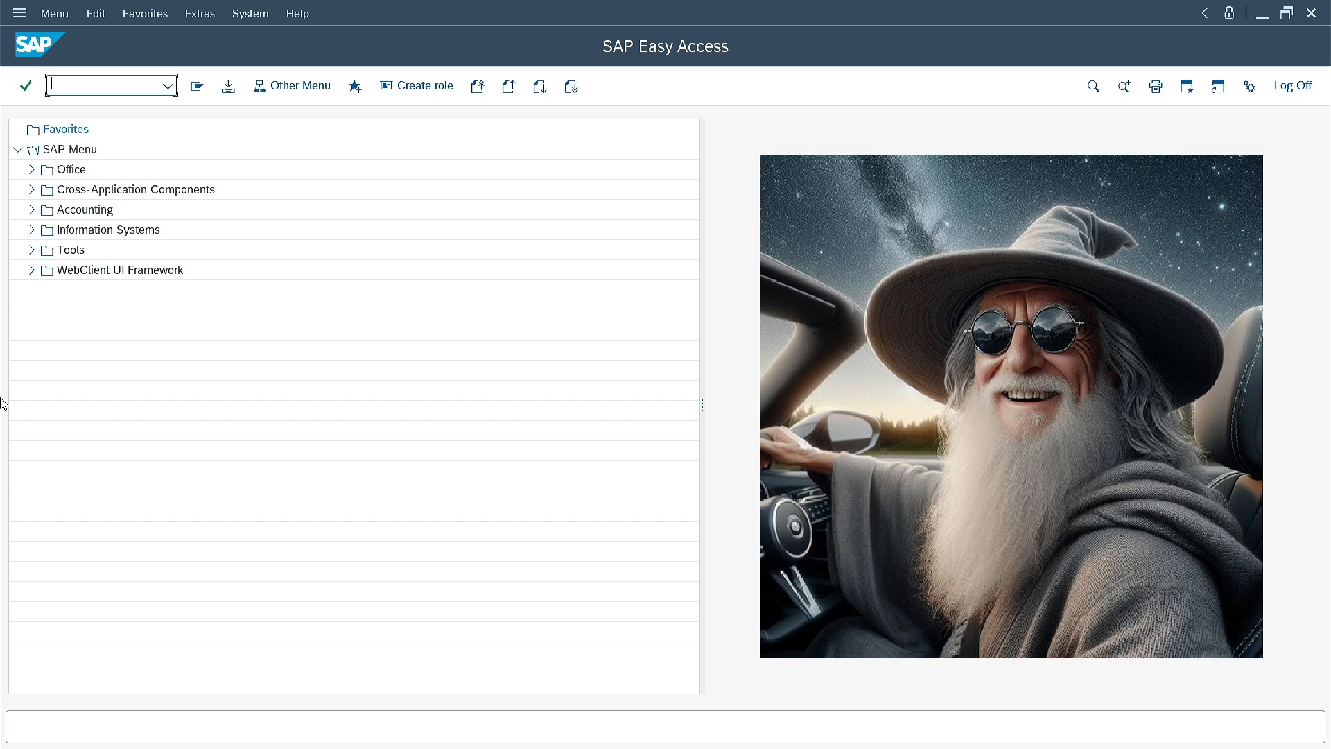
Step: Run transaction /IWFND/ERROR_LOG to view the SAP Gateway error log, and exit to SAP Easy Access
text(/n/IWFN)
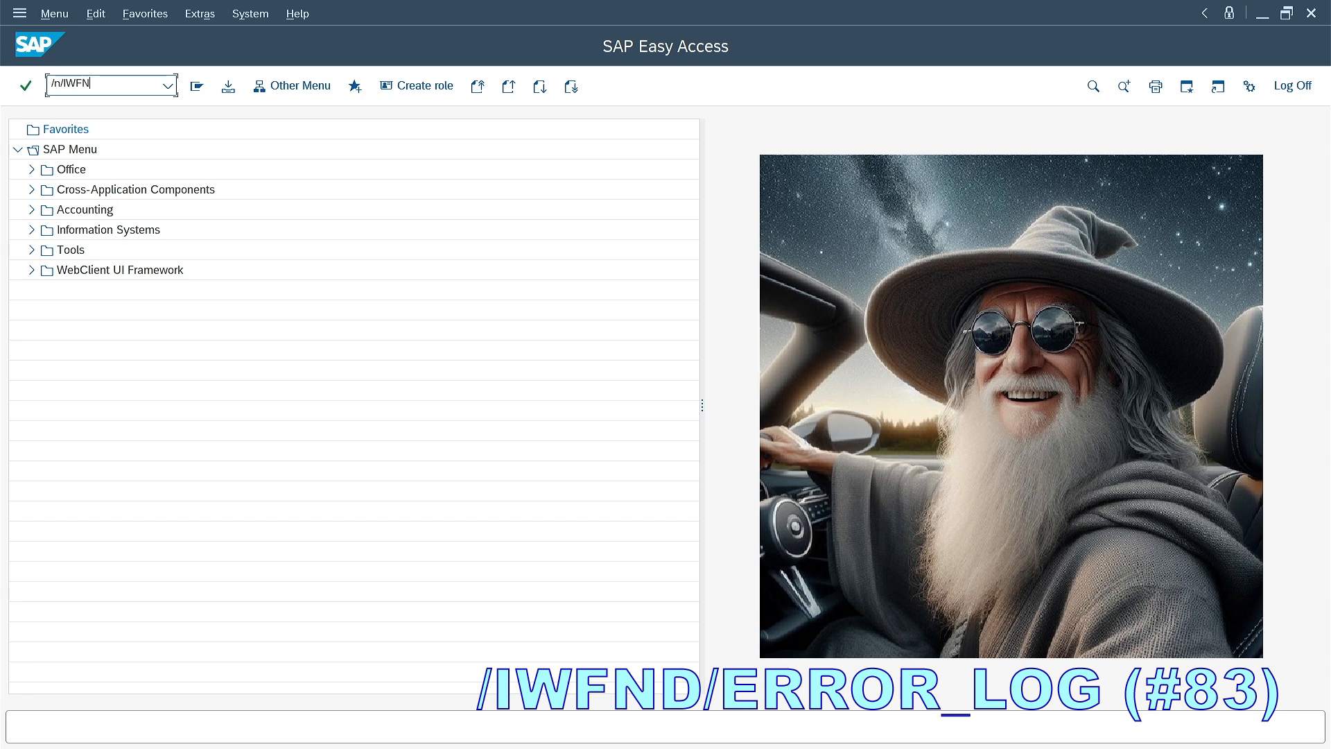
text(D/ERROR_LOG)
key(Return)
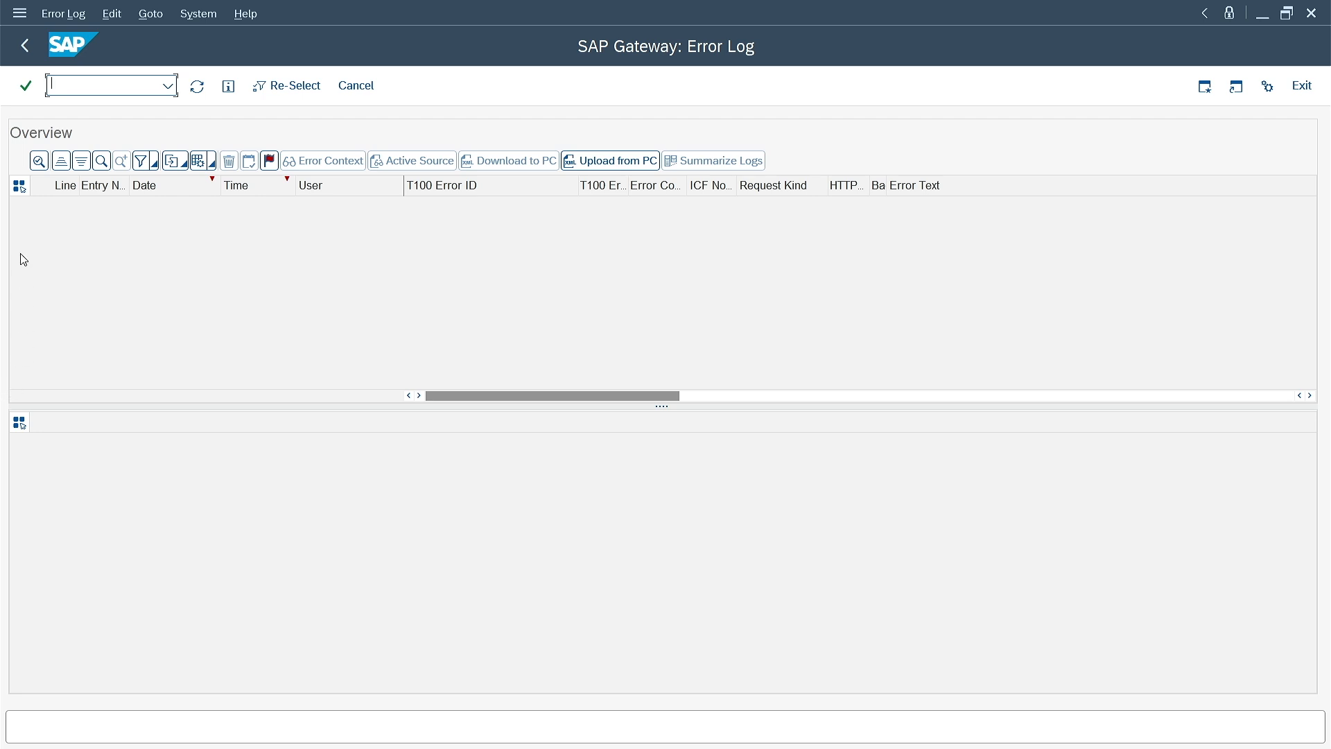
click(26, 46)
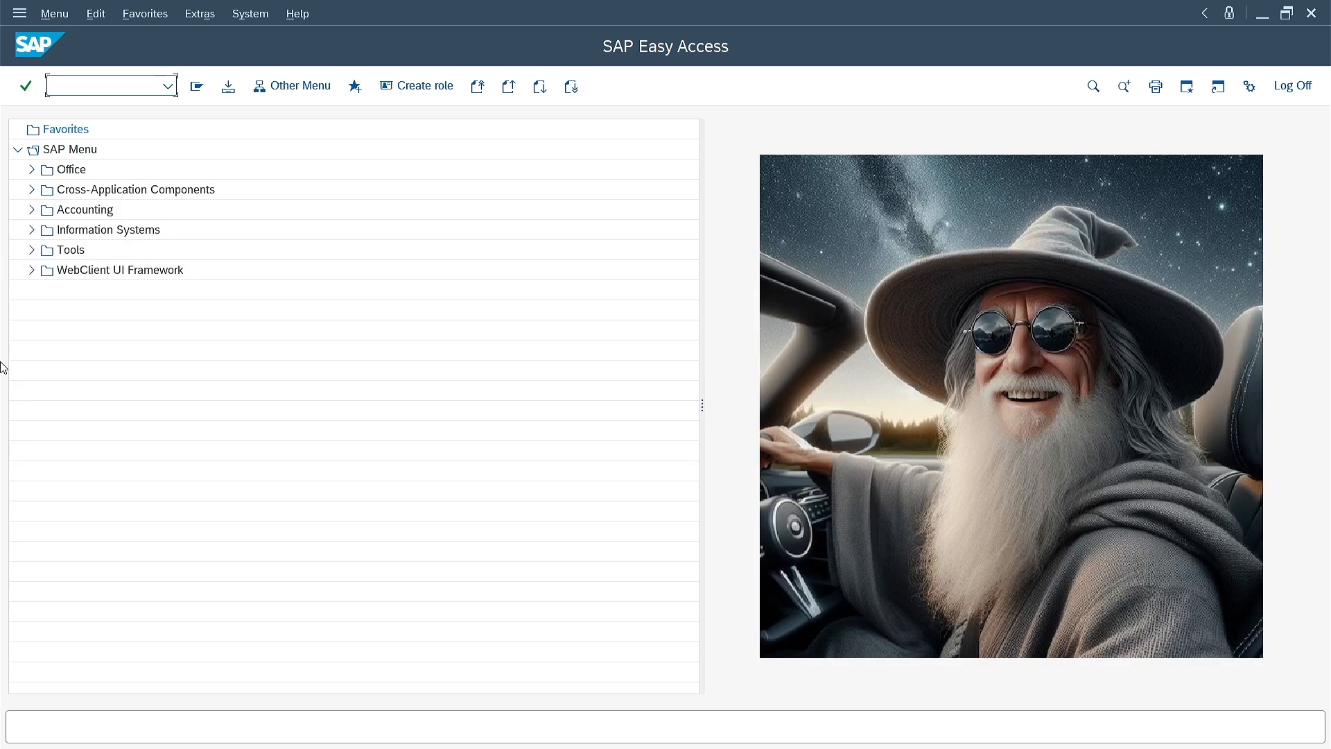
Step: Run transaction ST11, display the trace data of error log file dev_w5, and exit to SAP Easy Access
text(/nST11)
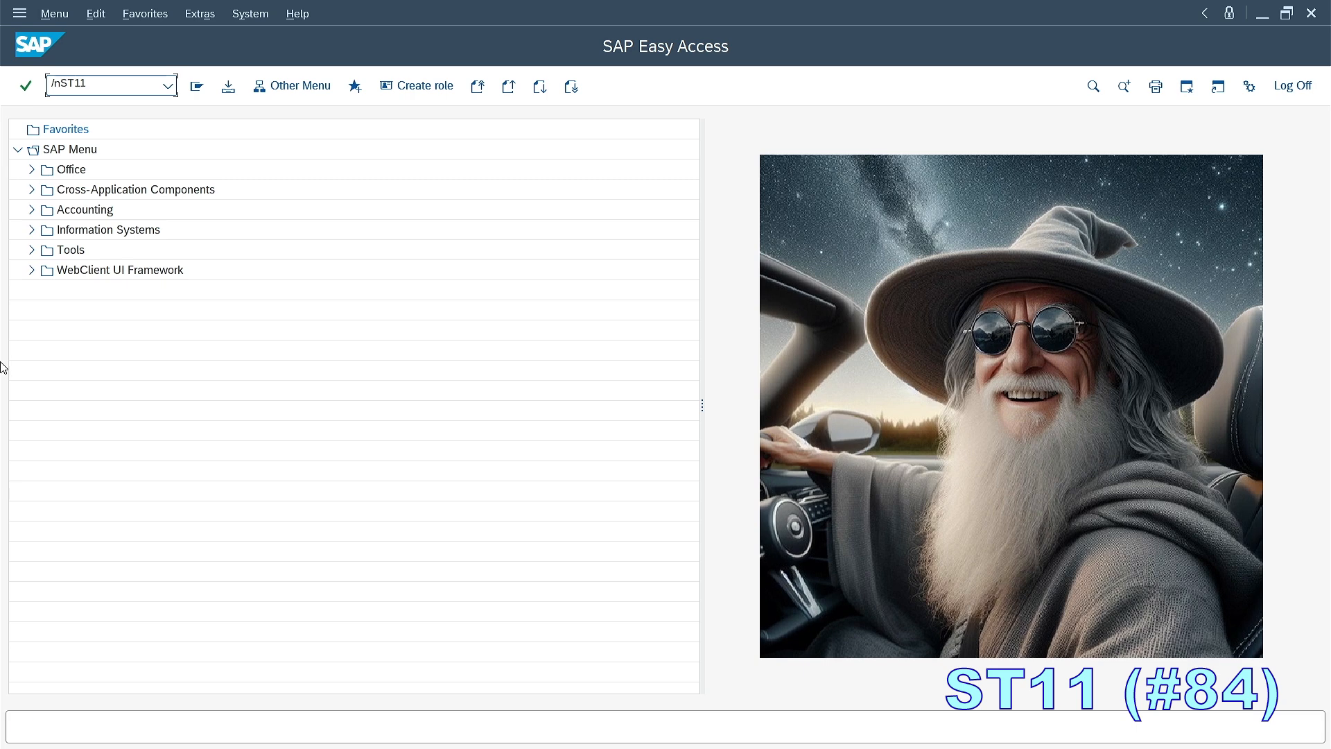
key(Return)
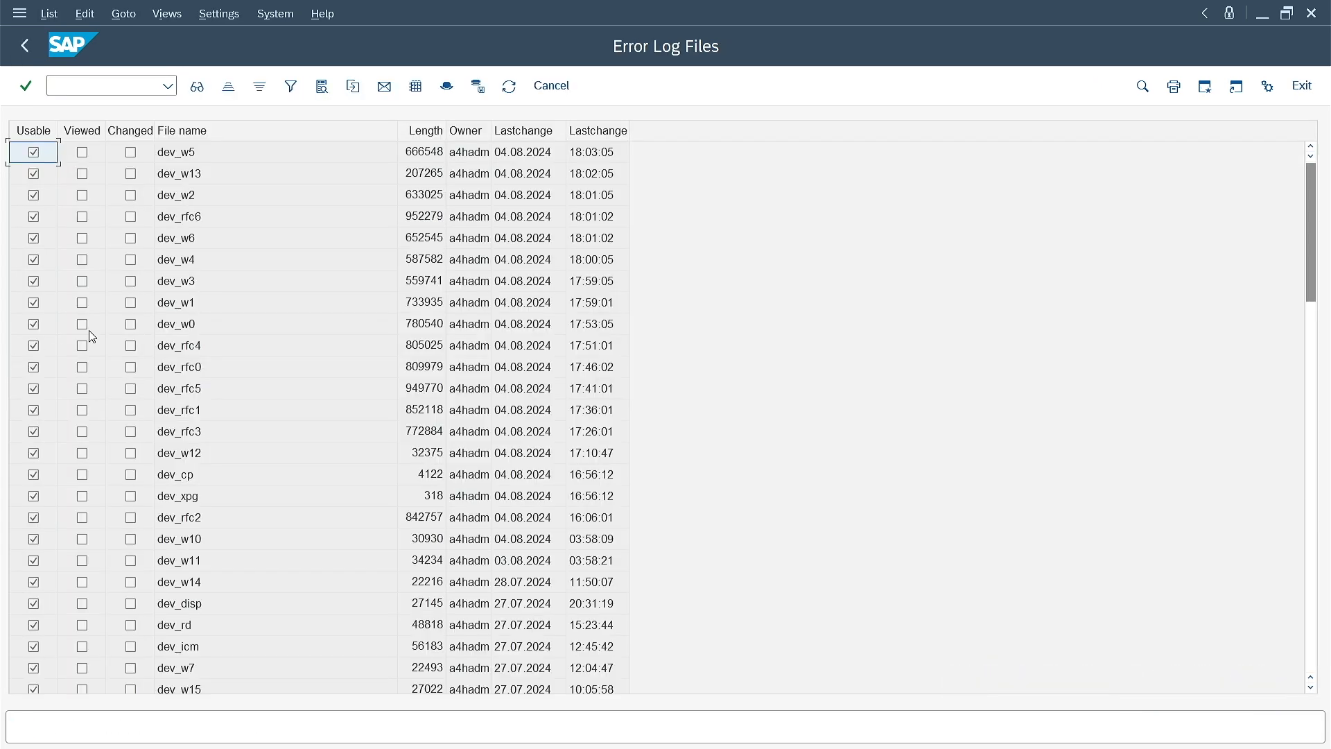
click(186, 155)
double_click(186, 156)
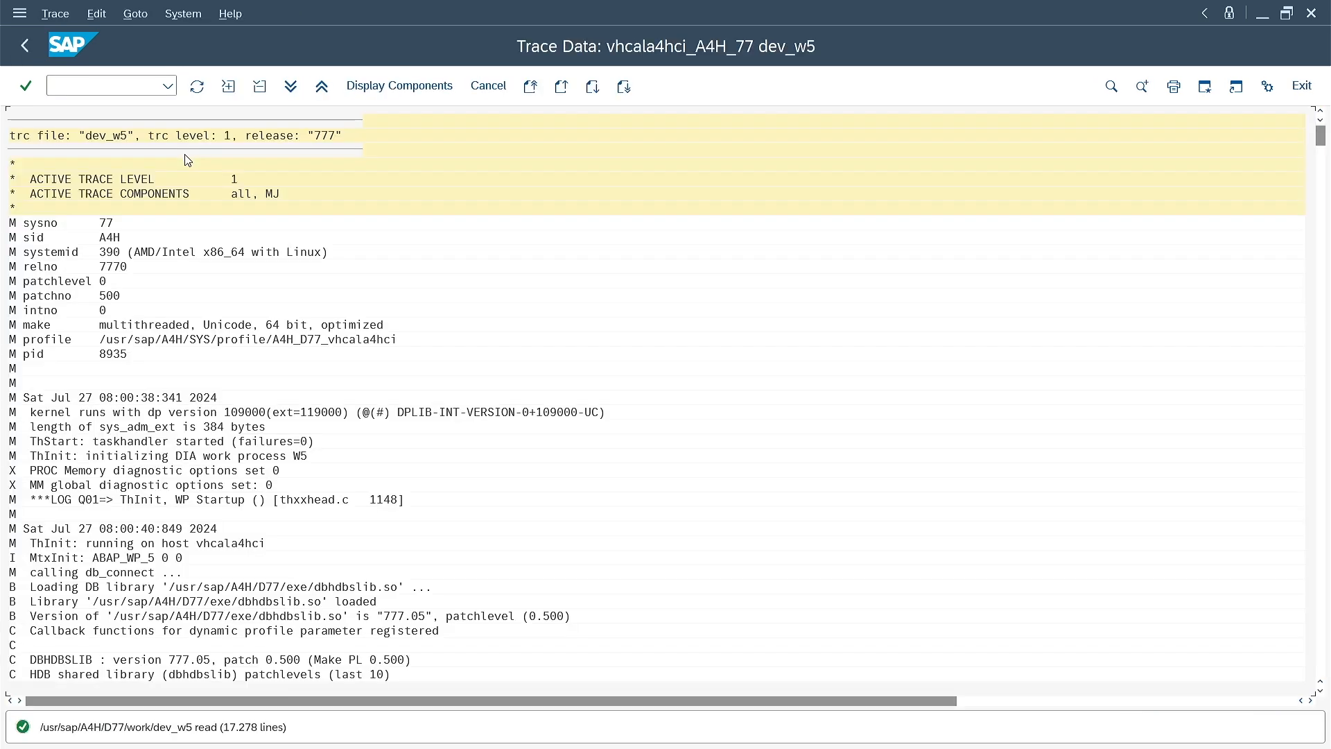
click(29, 50)
click(30, 48)
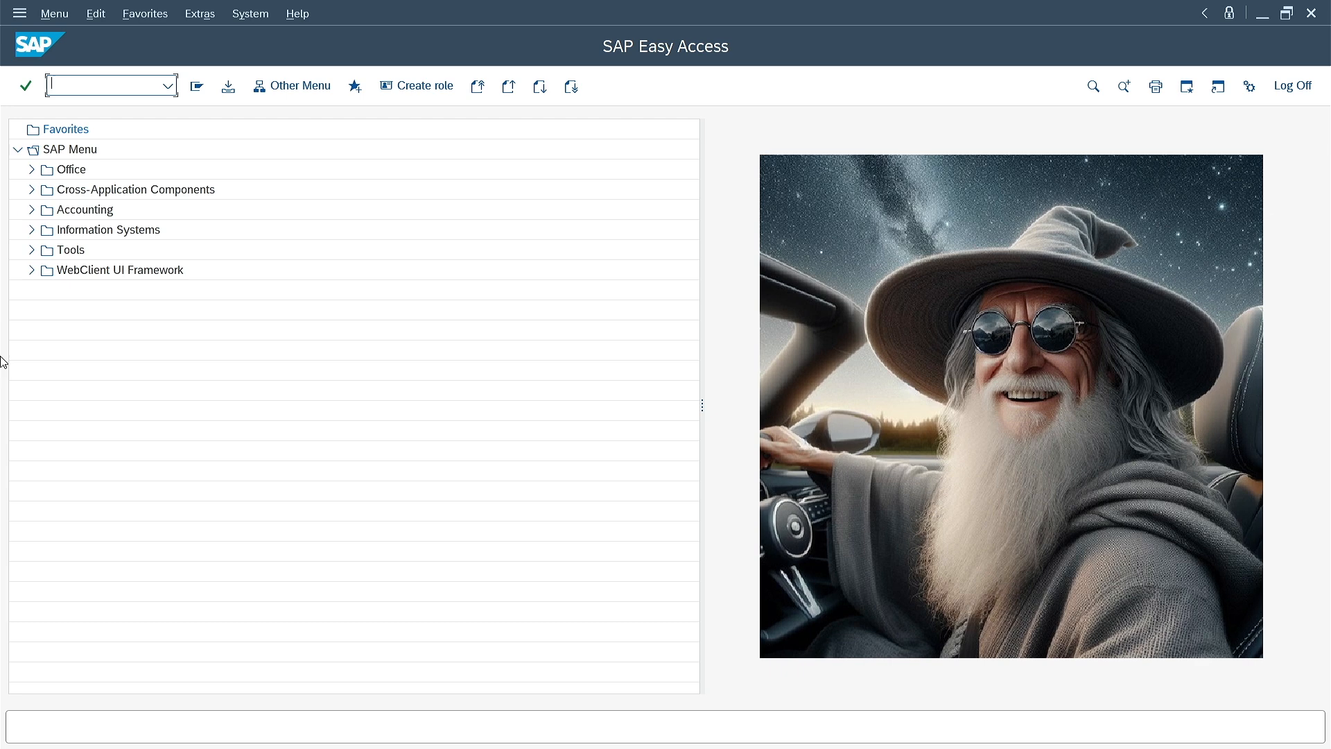
Step: Run transaction SLG1 to view the application log selection criteria, and exit to SAP Easy Access
text(SLG1)
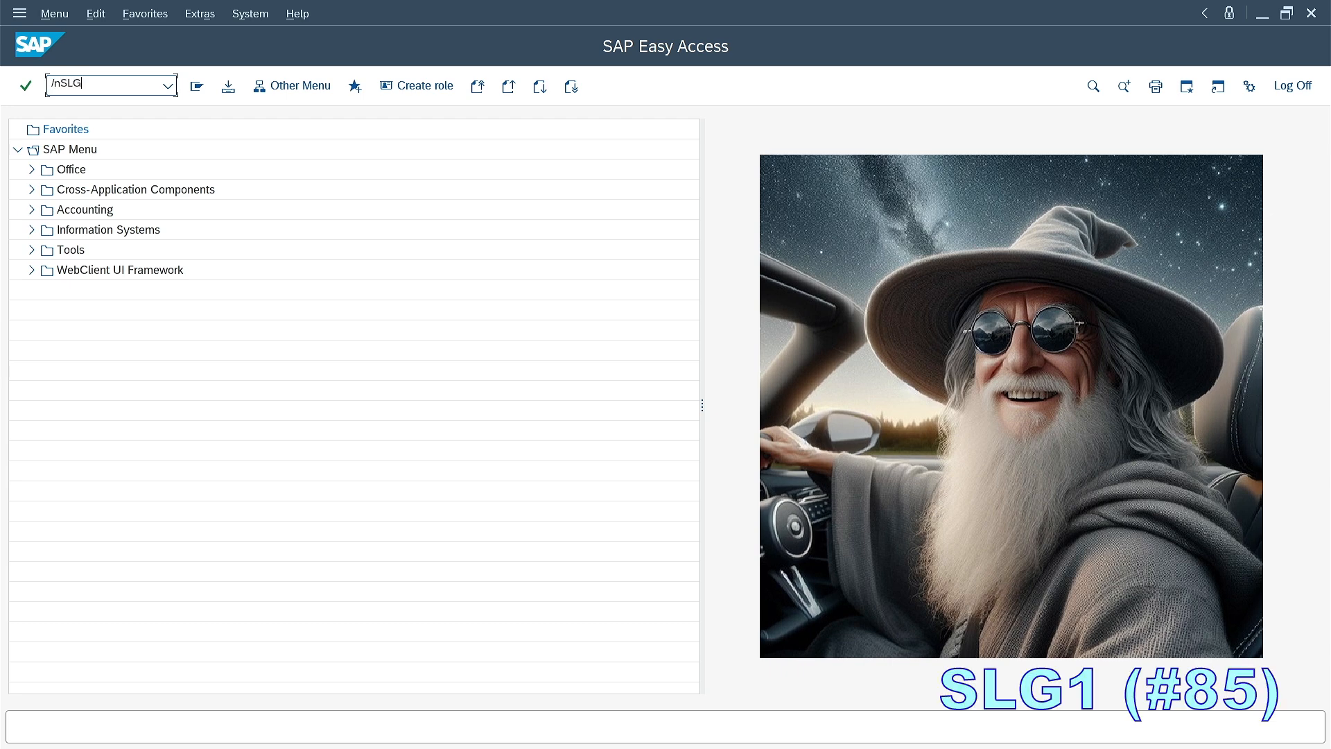
key(Return)
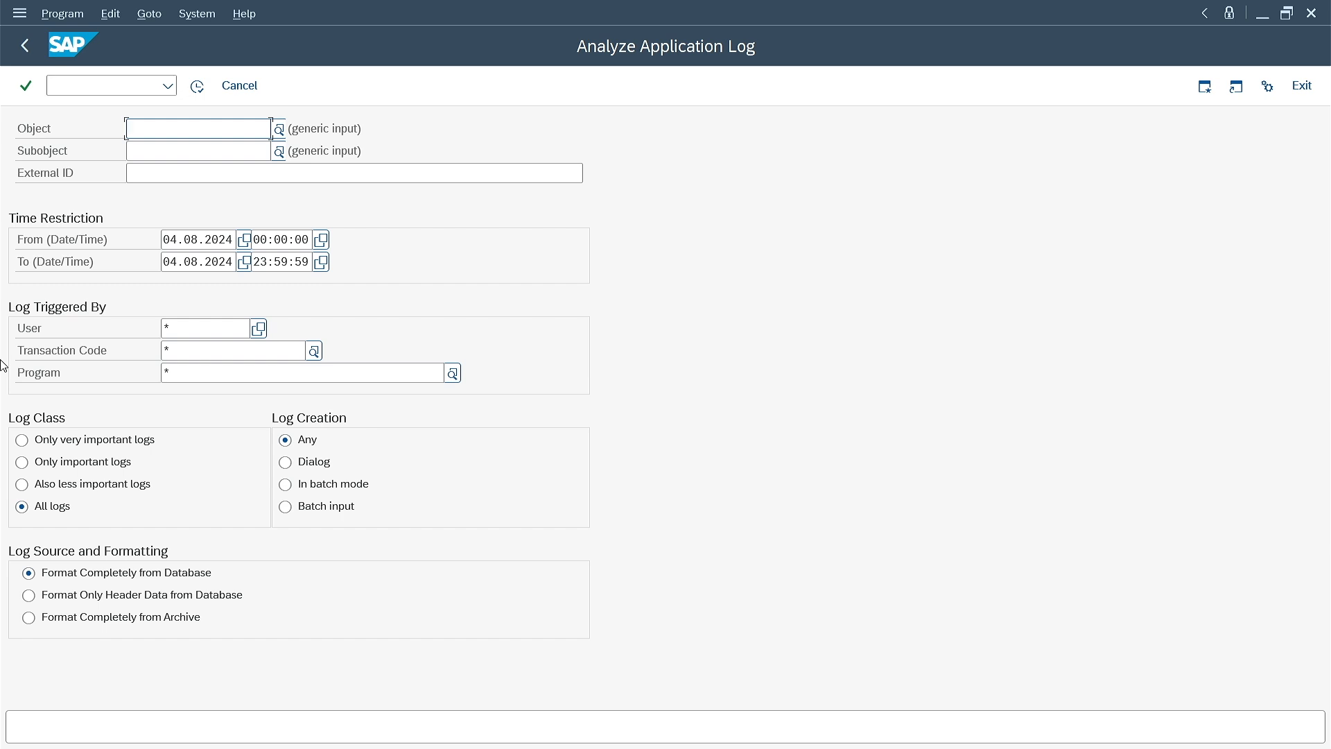
click(25, 46)
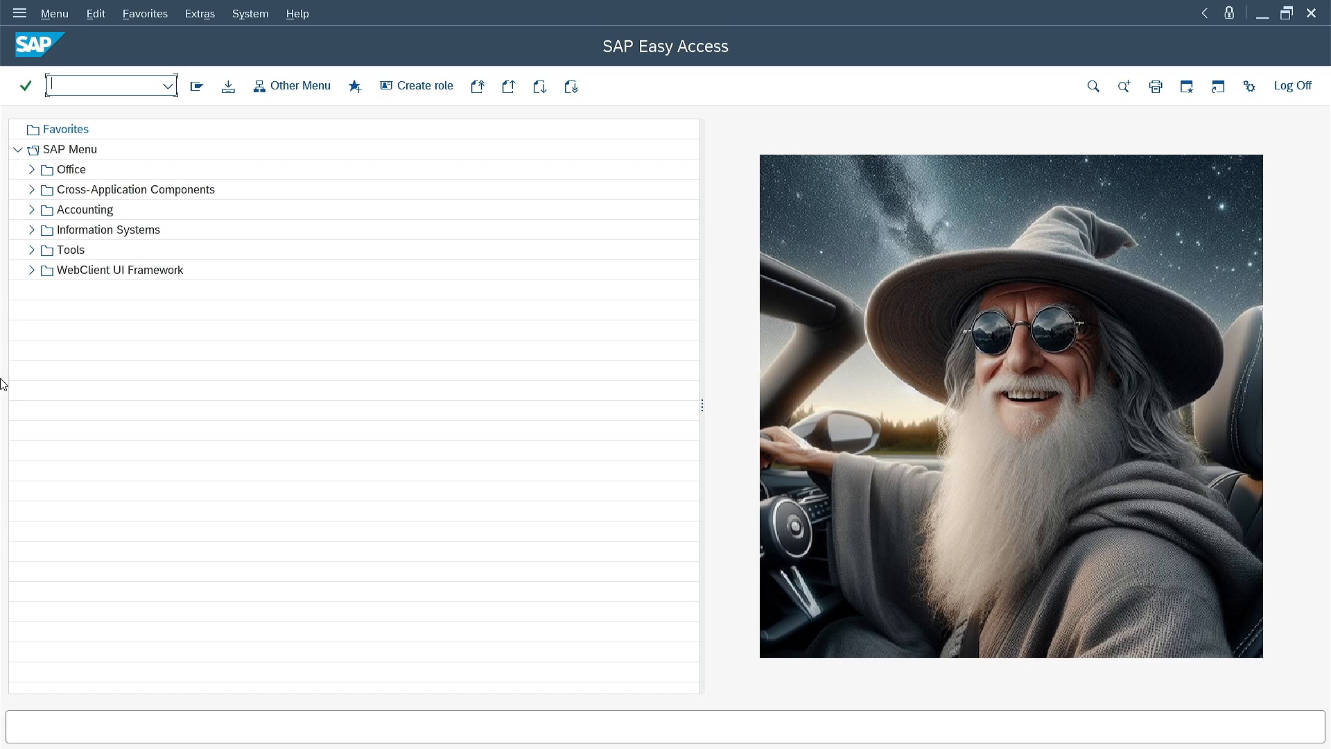
Step: Run transaction ST01 to view the system trace components and settings, and exit to SAP Easy Access
text(/nST01)
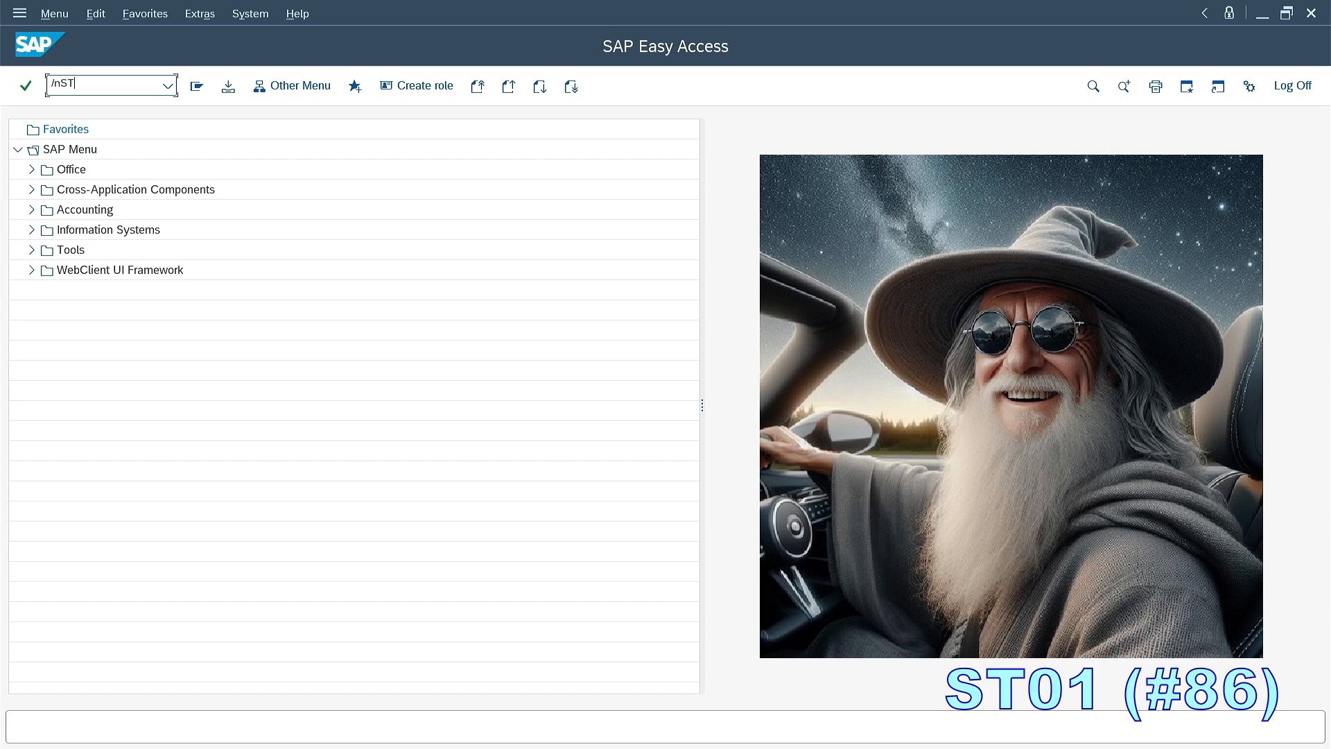
key(Return)
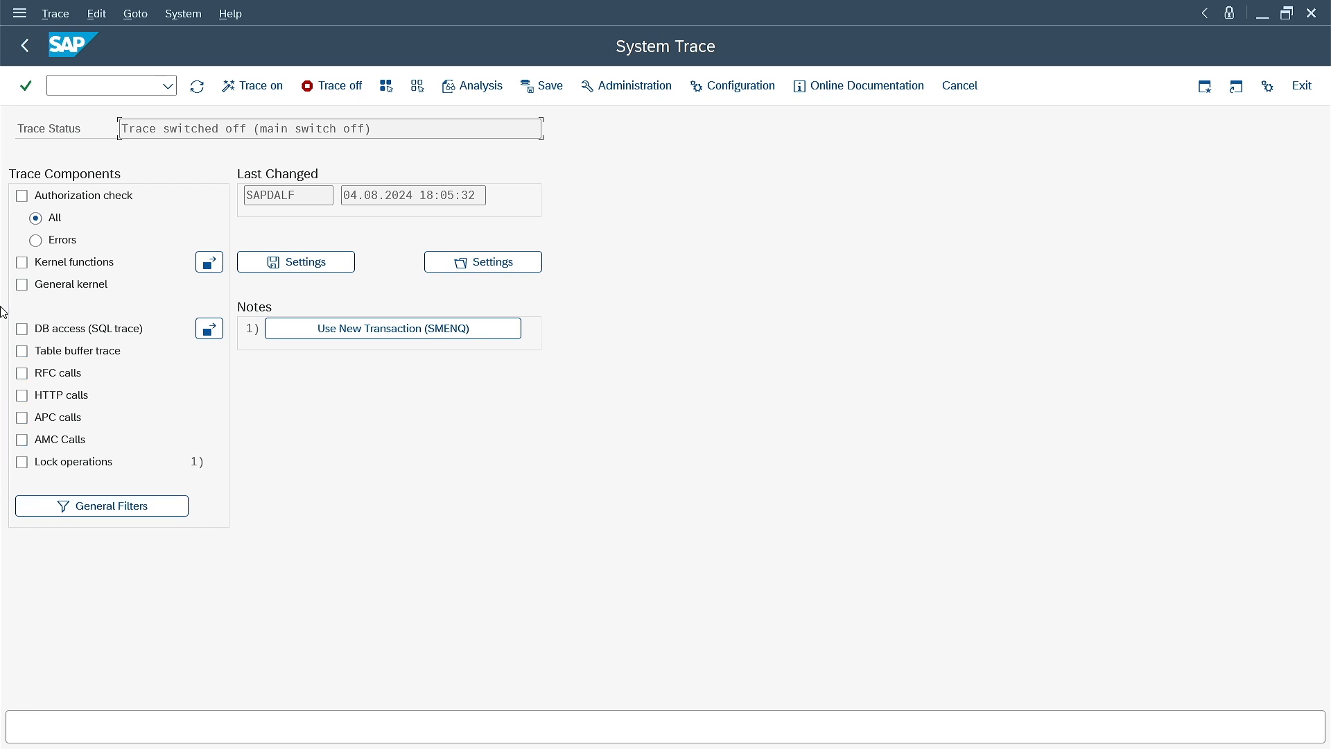
key(F3)
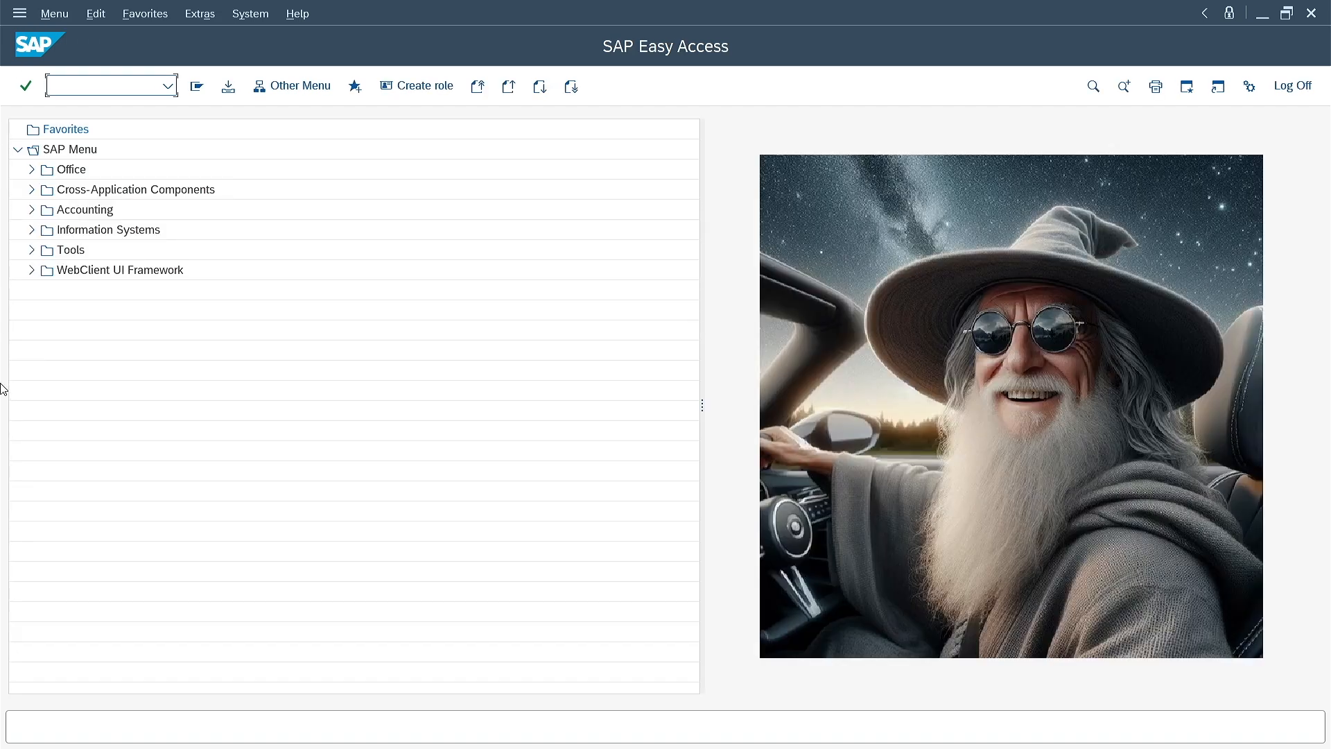
Step: Run transaction ST05, view the filter conditions for trace recording without activating a trace, and exit to SAP Easy Access
text(/nst05)
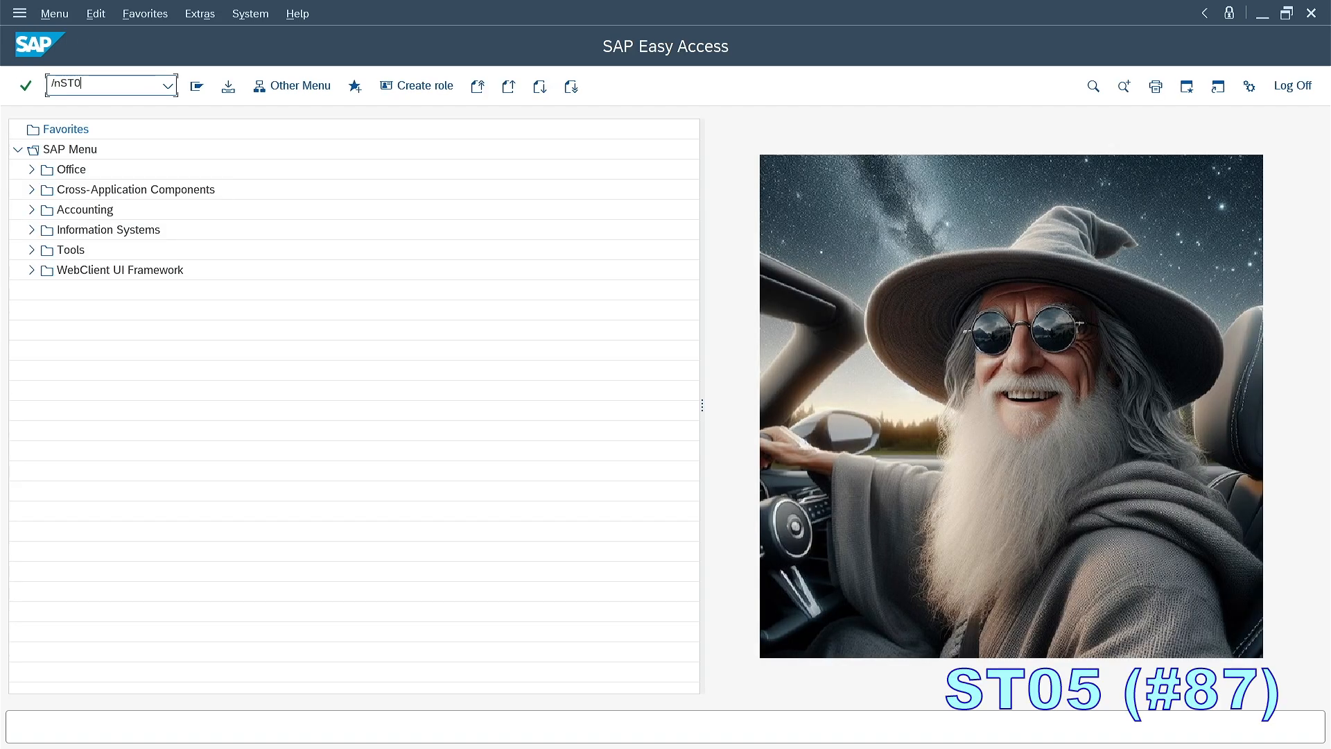
key(Return)
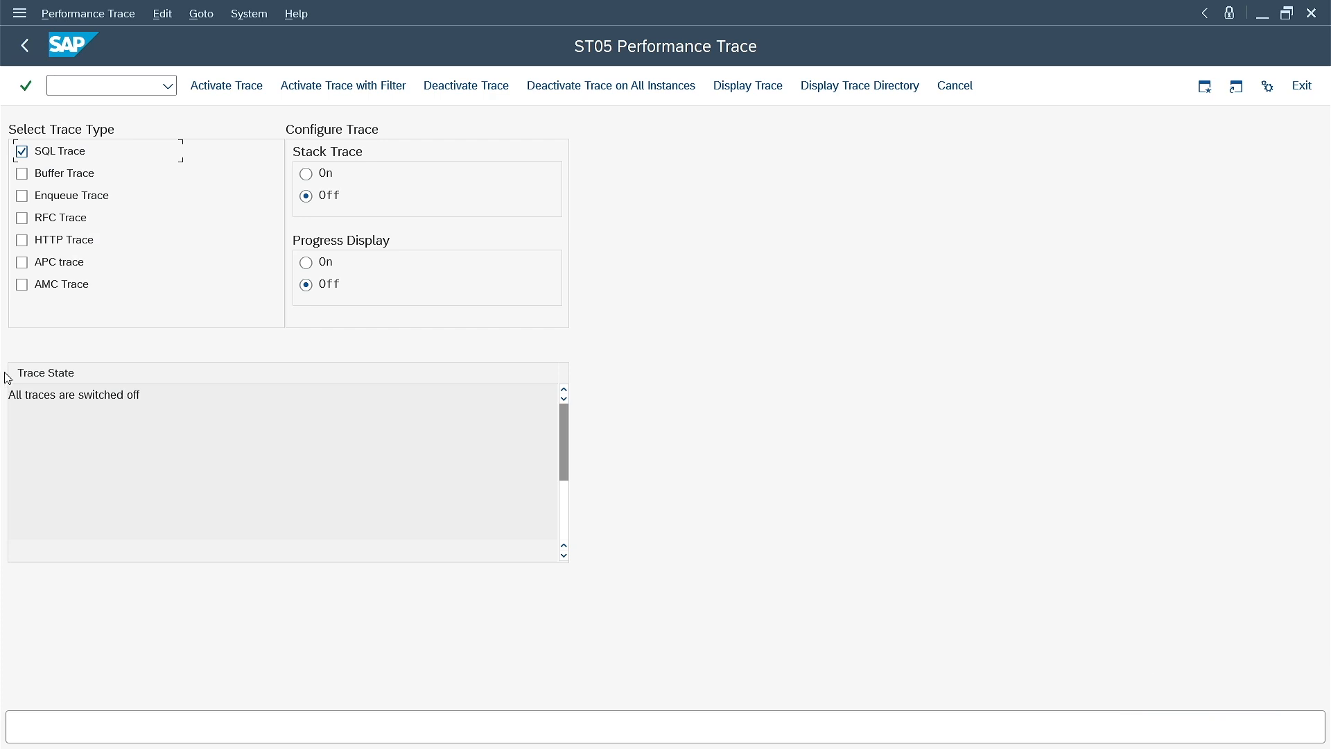
click(344, 87)
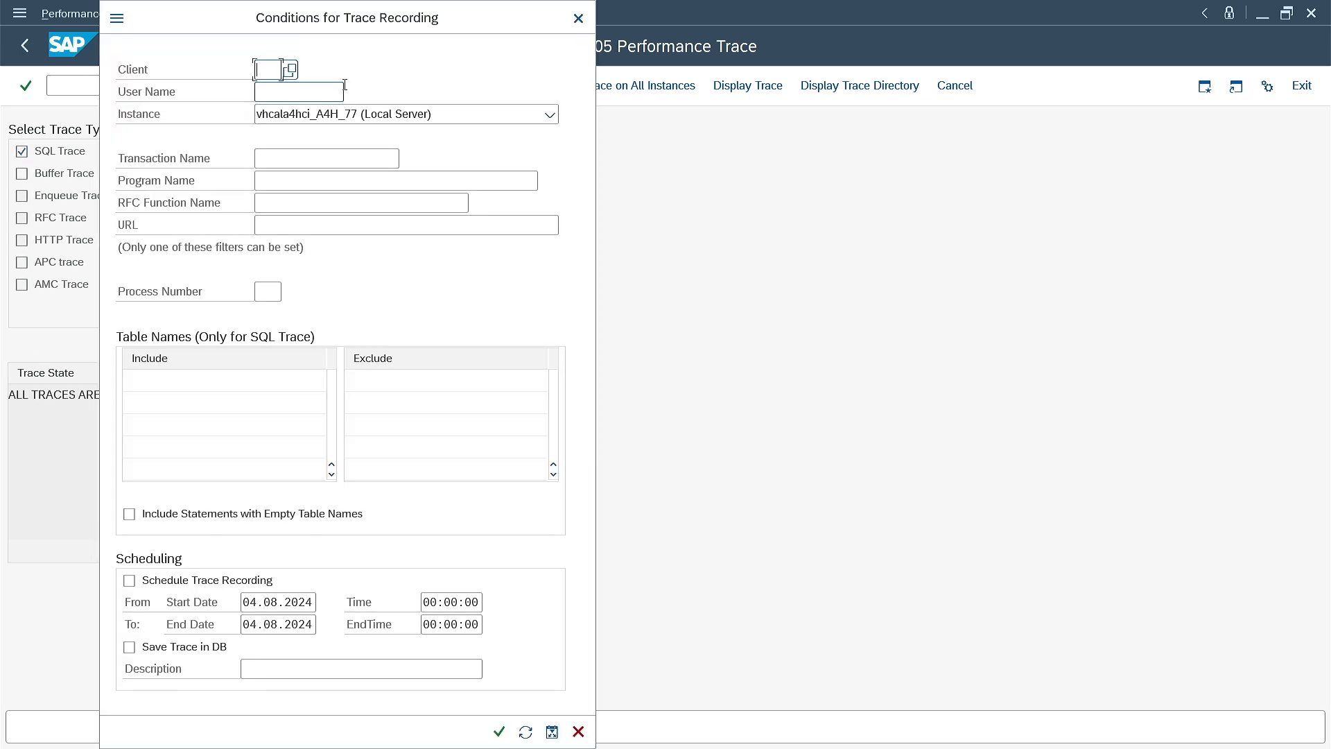
click(293, 95)
click(579, 18)
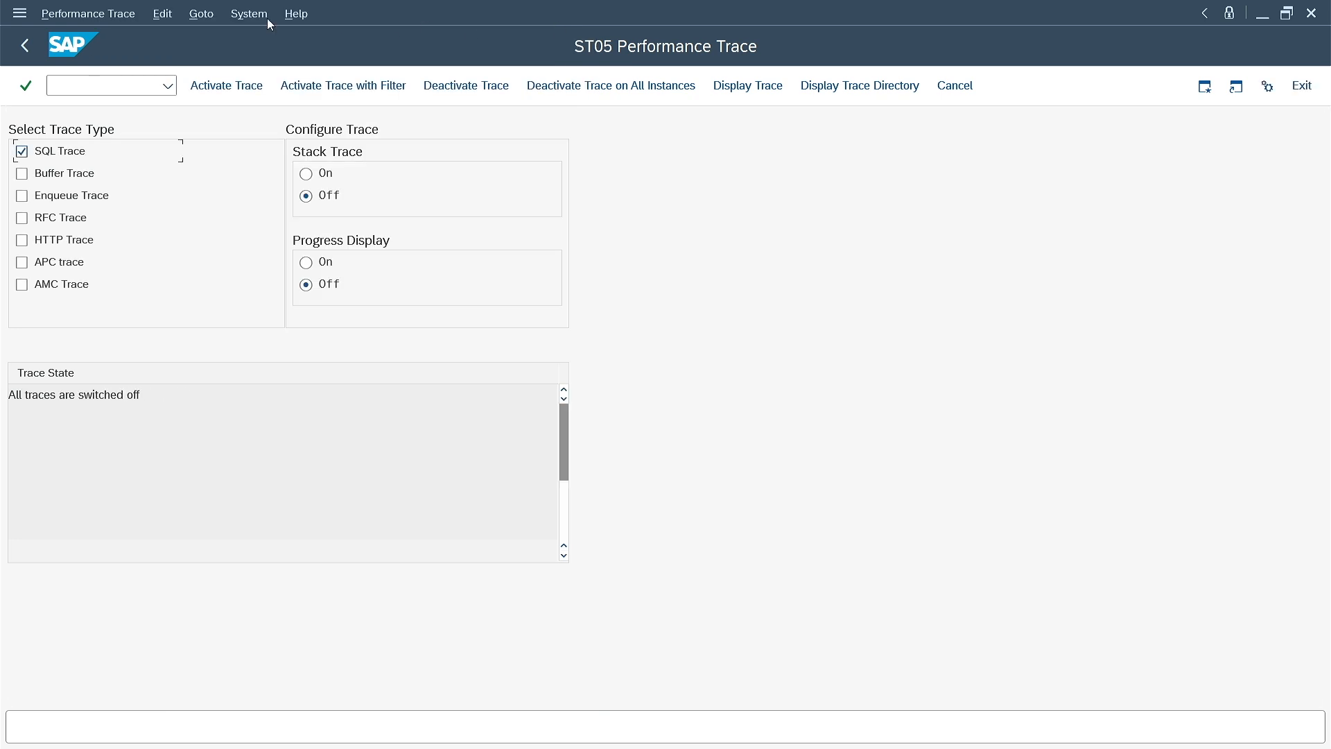
click(26, 46)
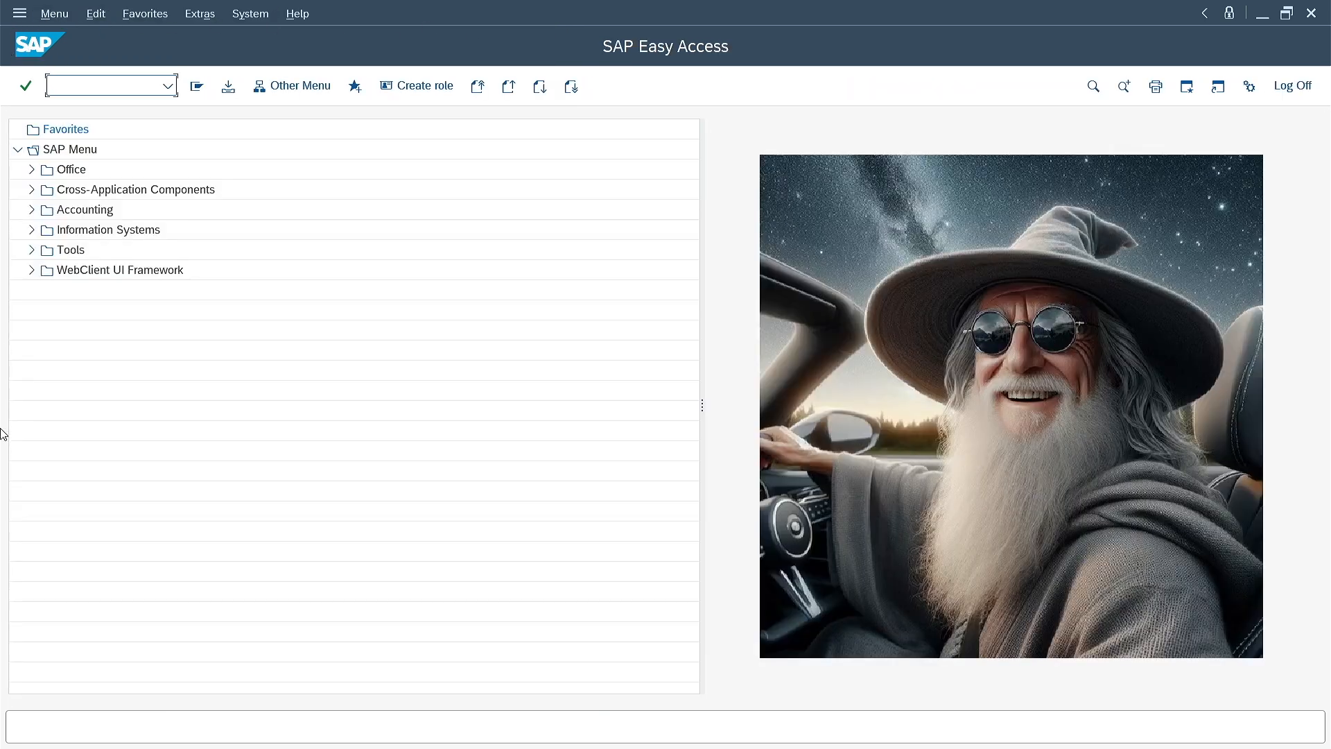
Step: Run transaction ST12 to view the single transaction analysis, and return to SAP Easy Access
text(/nST12)
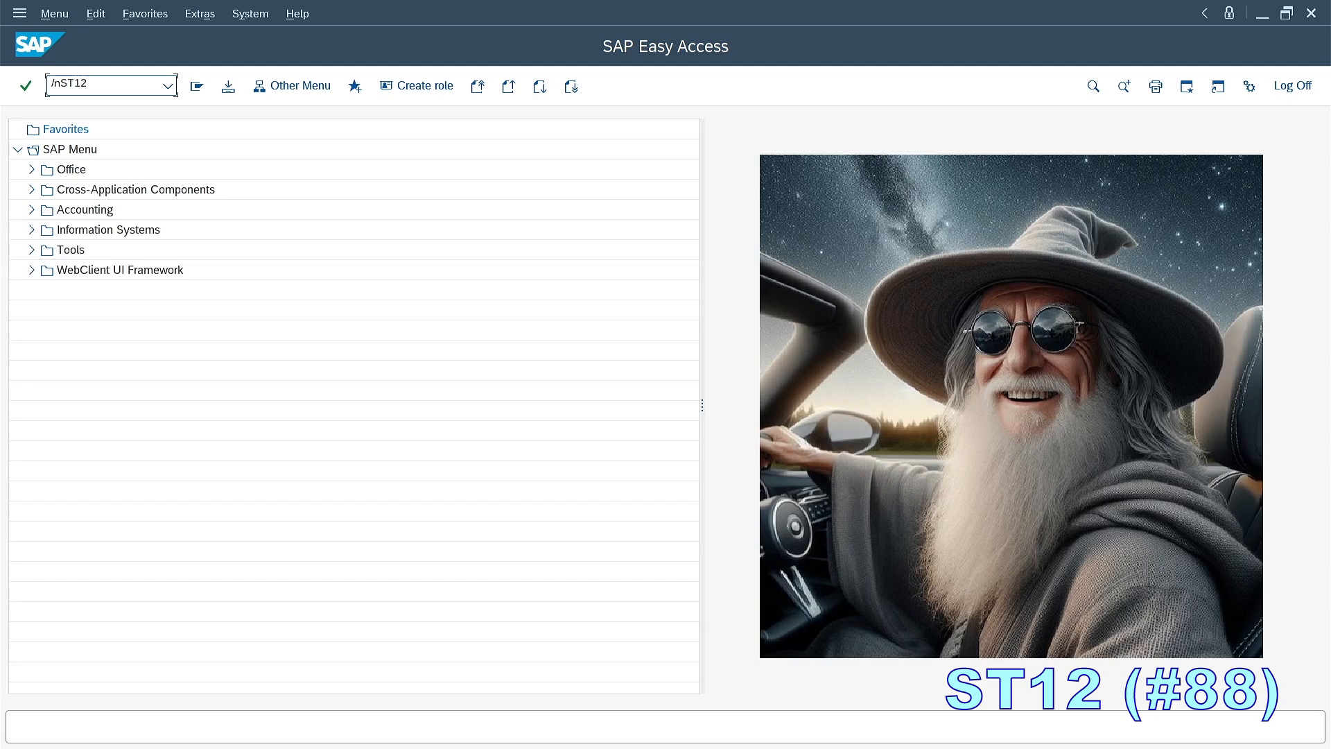
key(Return)
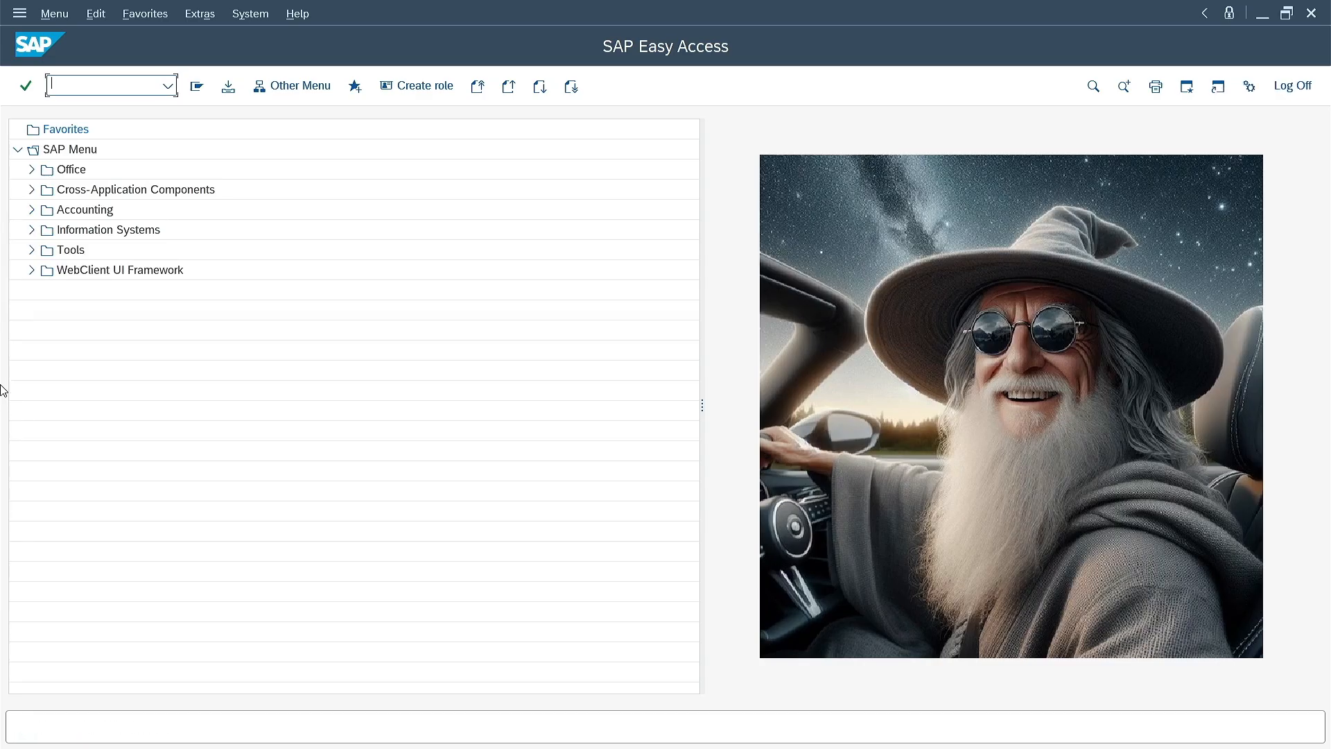
Step: Run transaction DB02, look through the Diagnostics entries of the SAP HANA database administration tree, and collapse the Diagnostics folder
text(/nDB02)
key(Return)
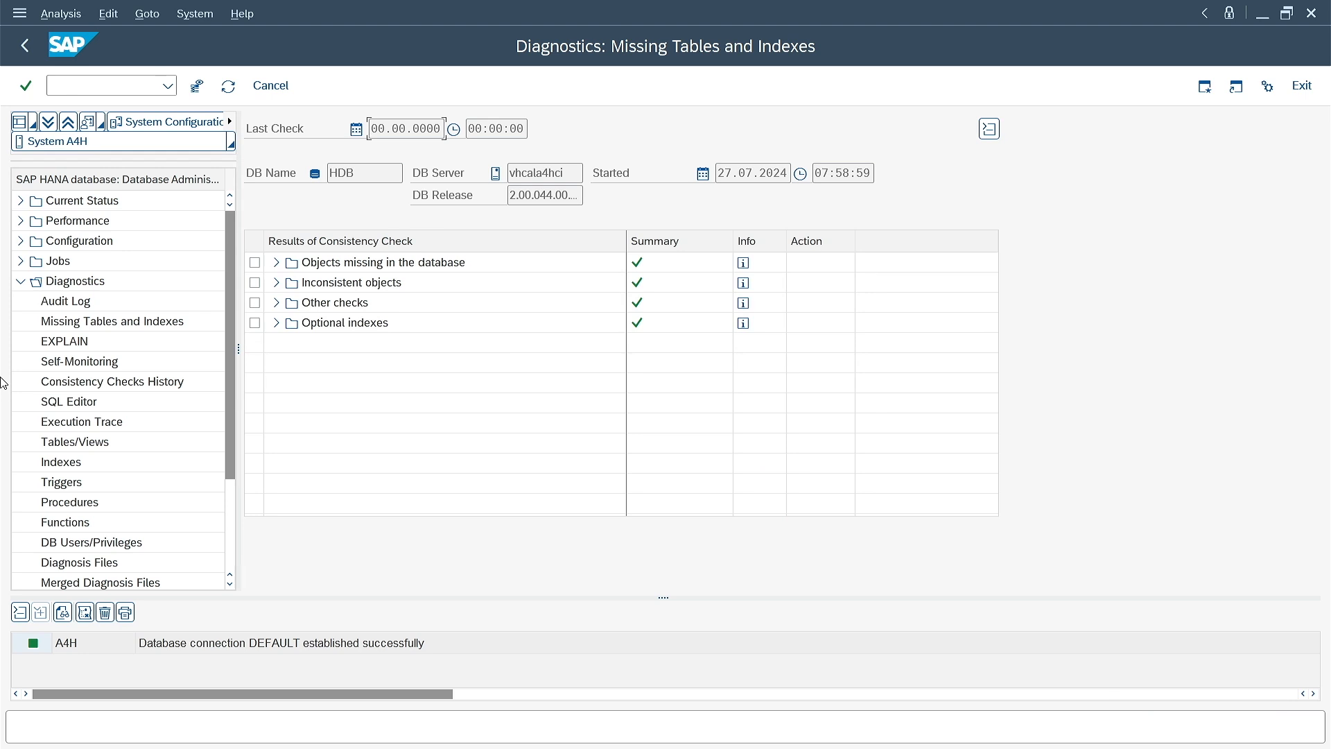
scroll(66, 402, down, 2)
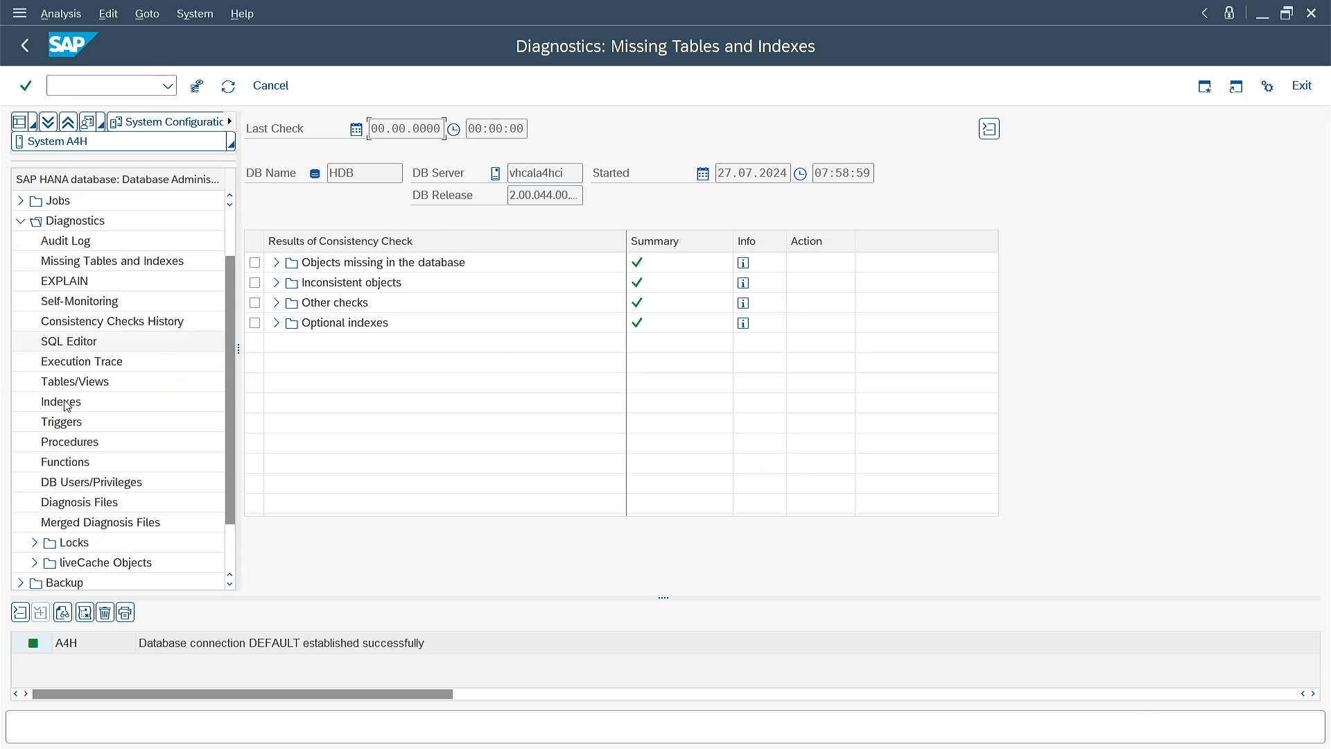
scroll(66, 402, up, 2)
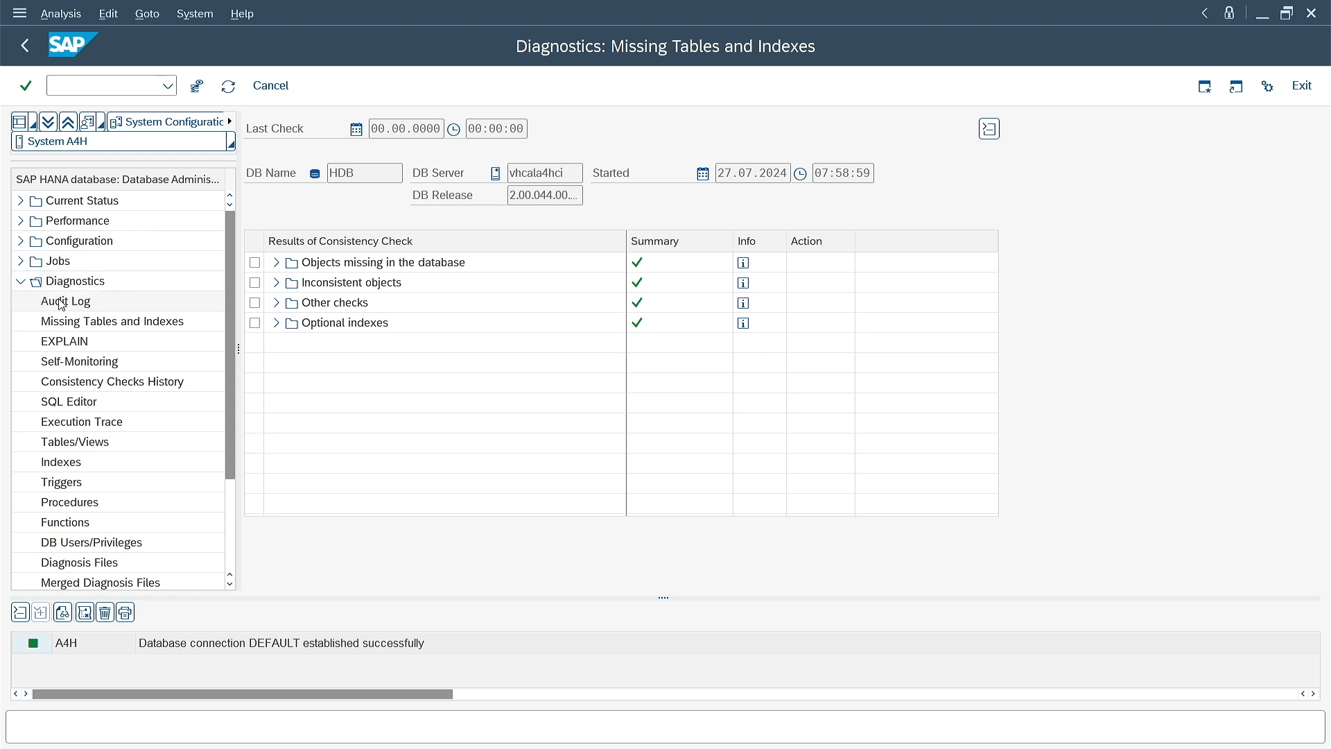
click(21, 283)
click(21, 221)
click(21, 221)
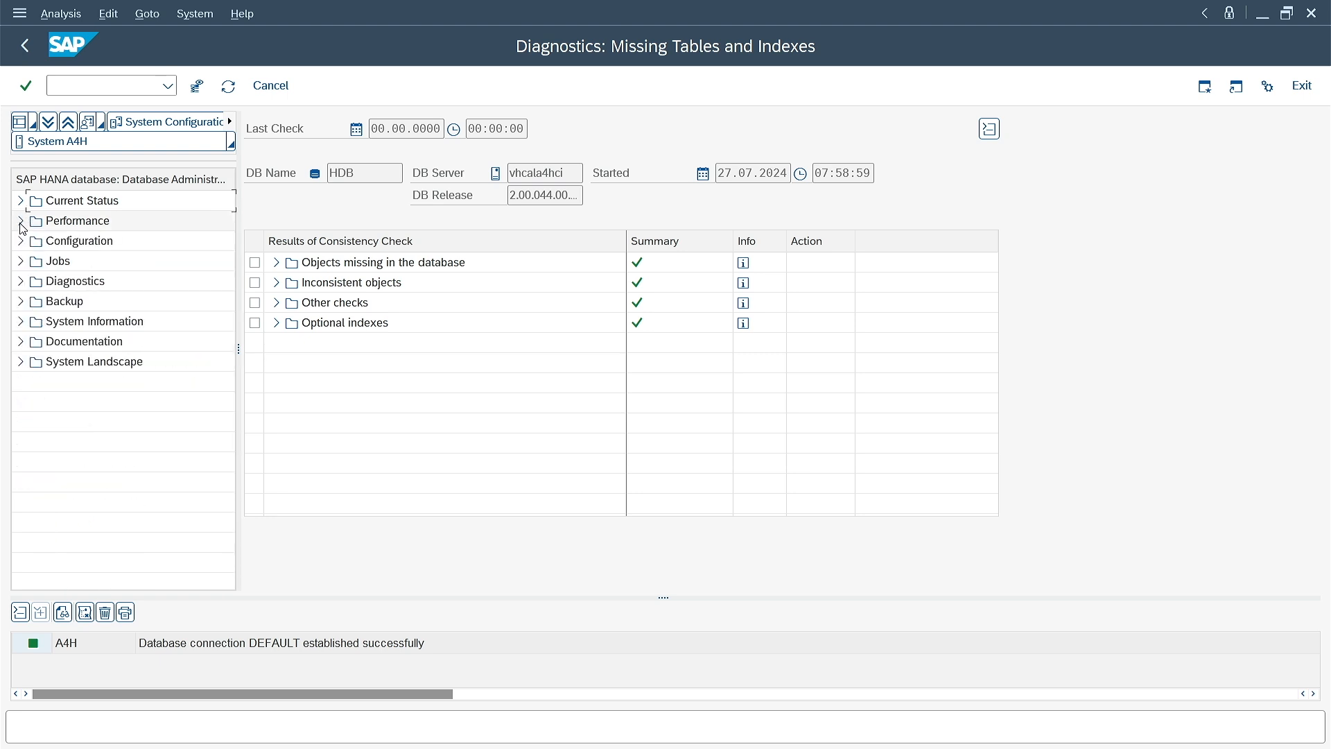
Step: Display the Current Status overview of the SAP HANA database, examine its memory, CPU and disk usage, and exit to SAP Easy Access
click(21, 202)
click(65, 221)
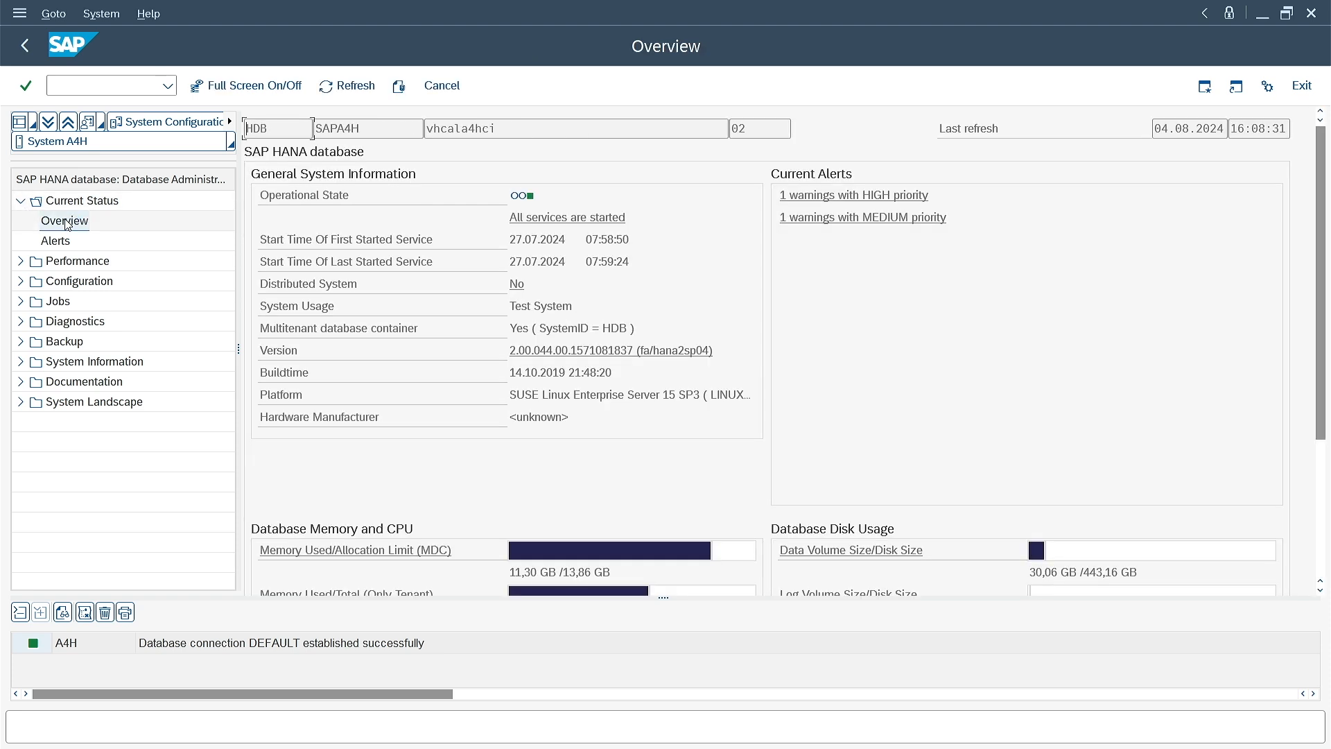
scroll(1026, 309, down, 2)
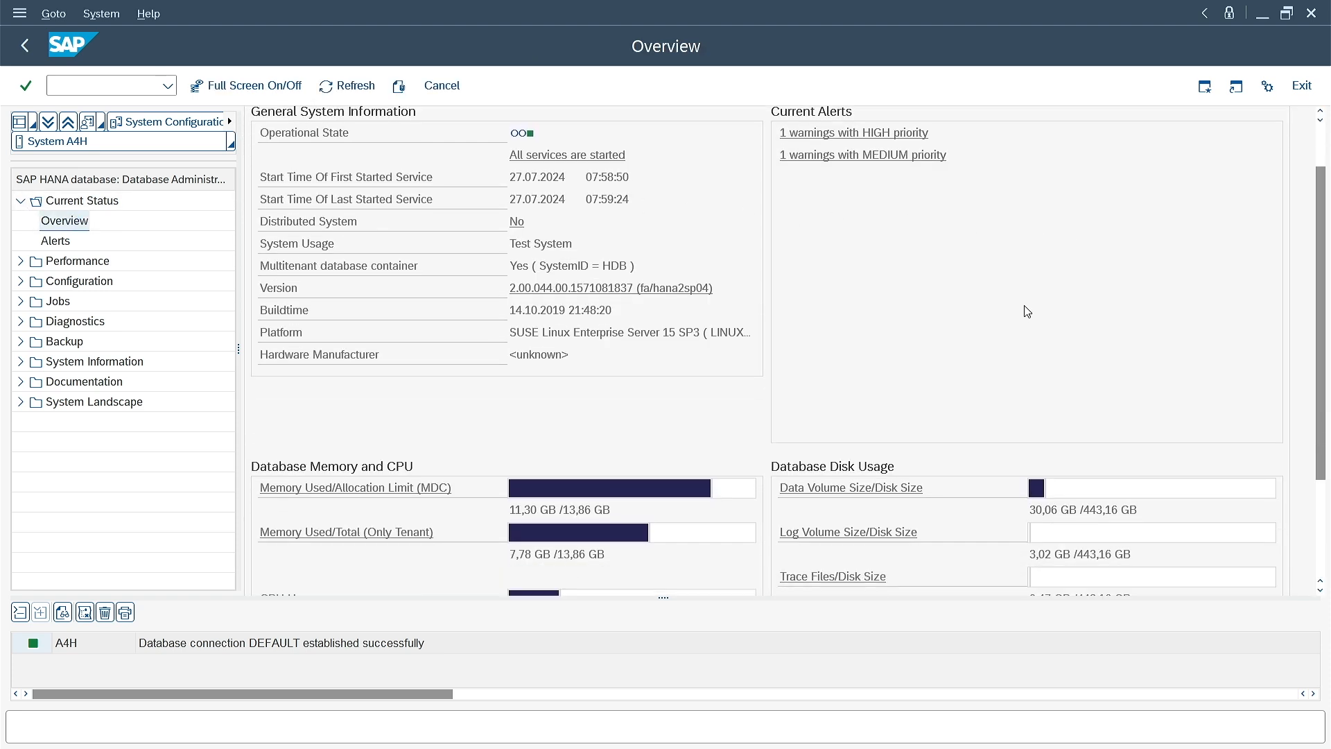
scroll(1027, 311, down, 2)
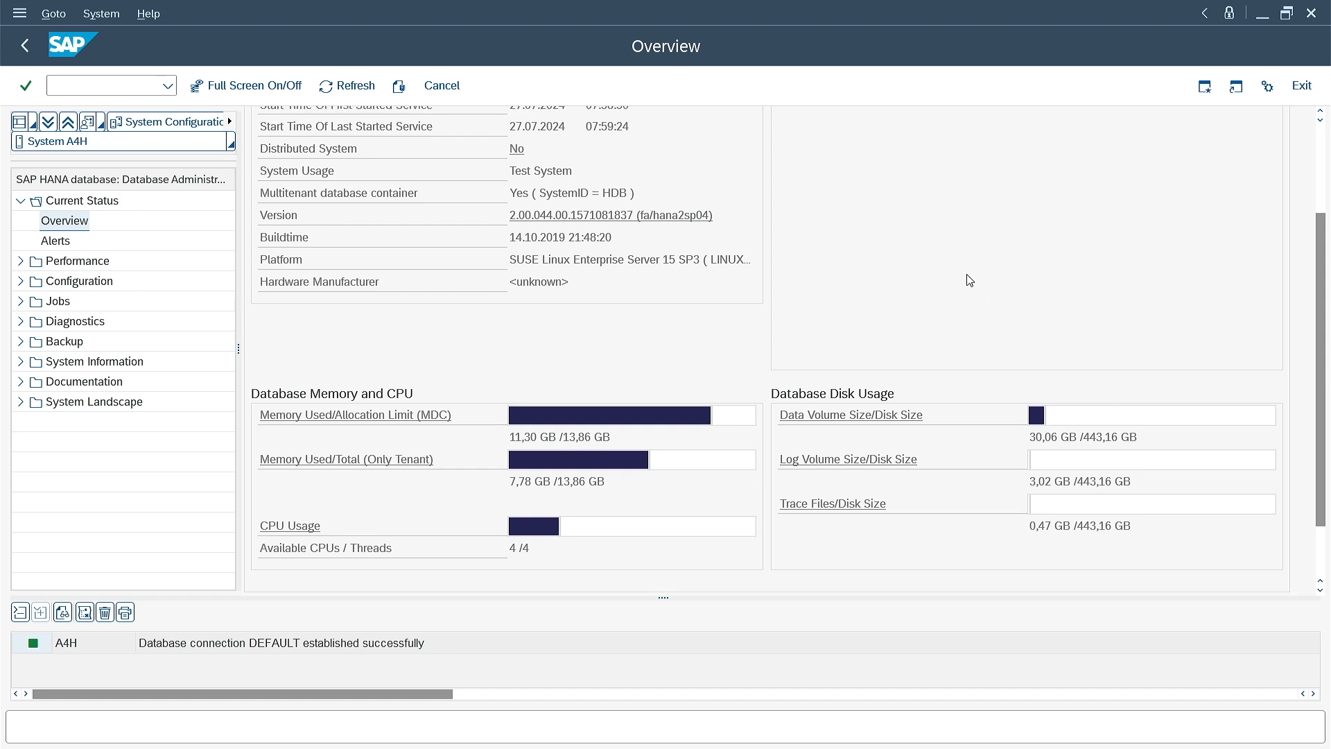
scroll(970, 281, up, 4)
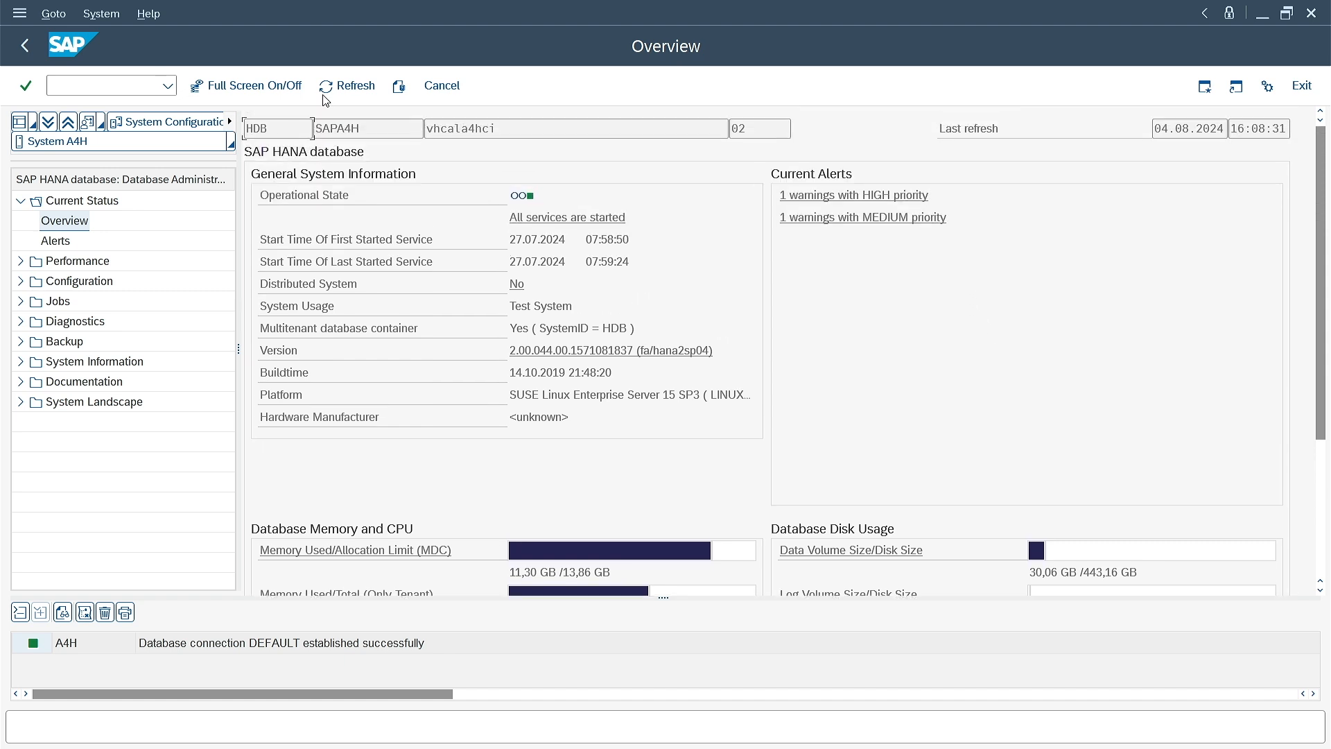
click(25, 45)
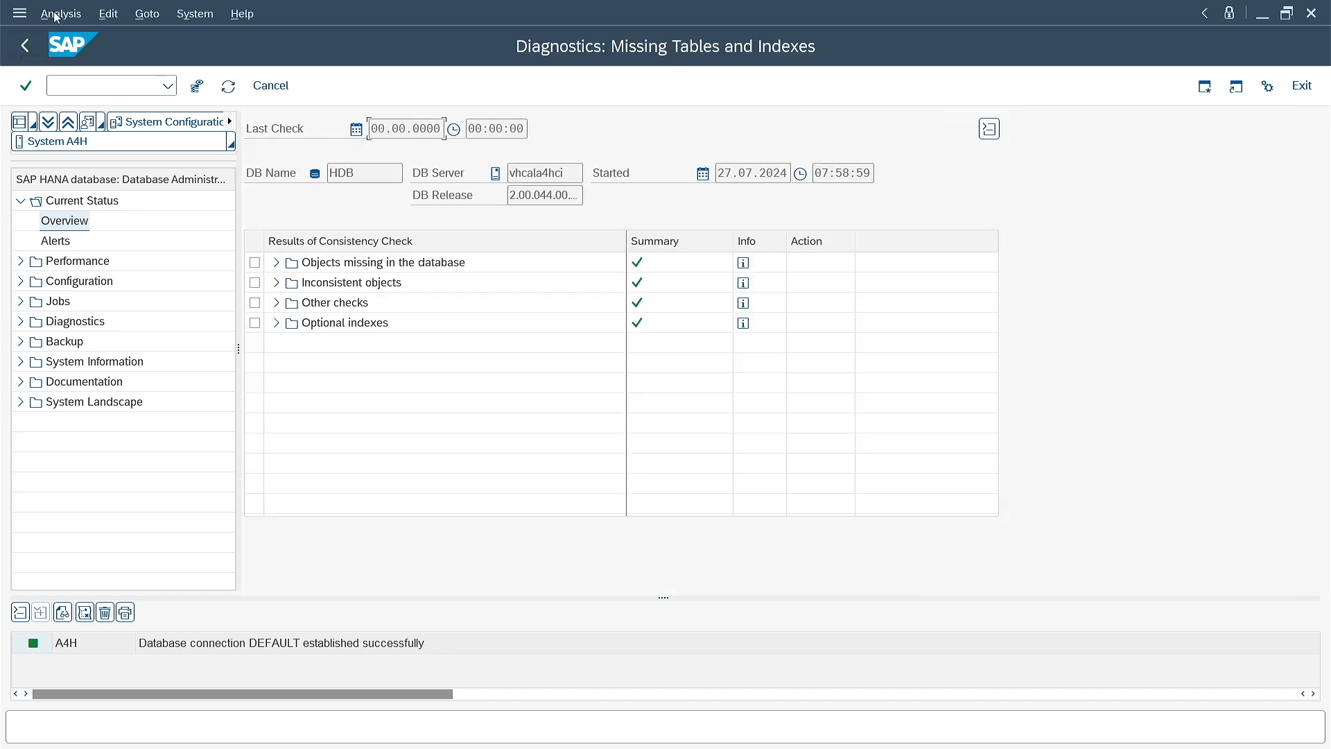
click(28, 45)
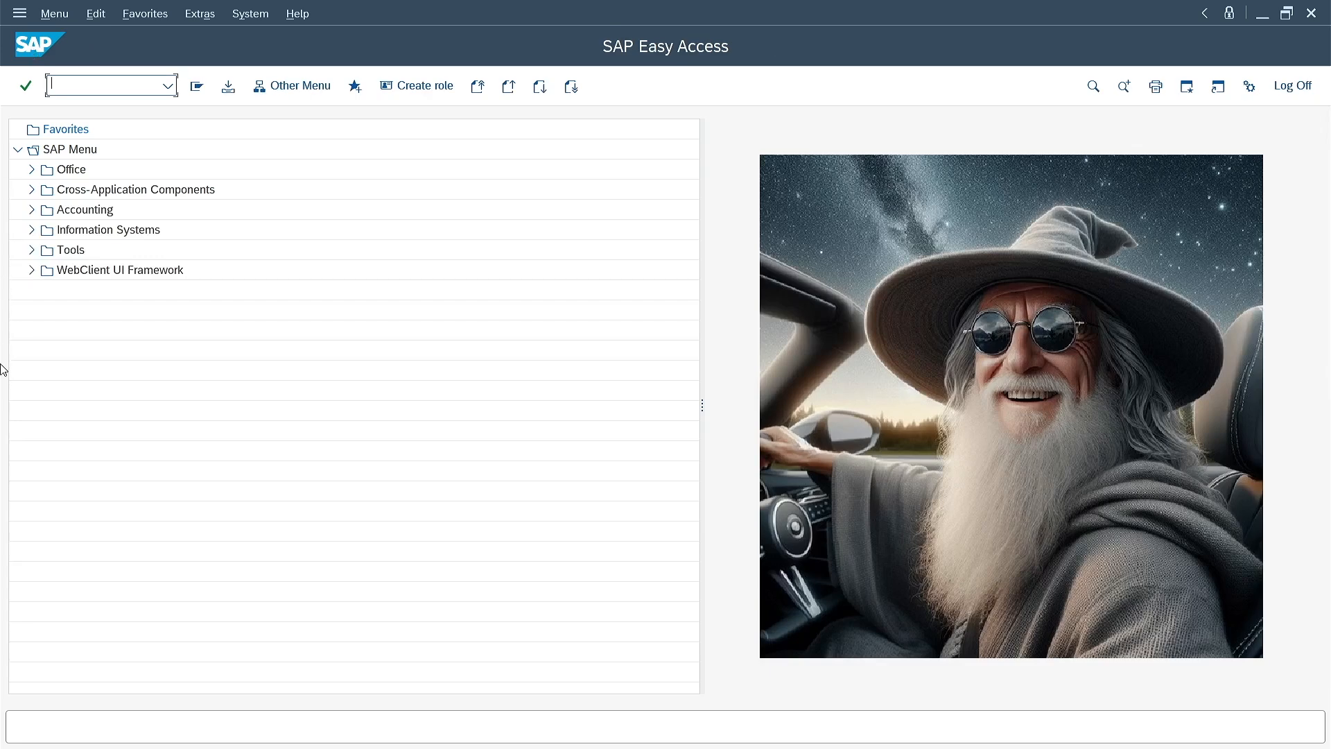
Step: Run transaction DB13 to view the DBA Planning Calendar, and exit to SAP Easy Access
text(/nDB13)
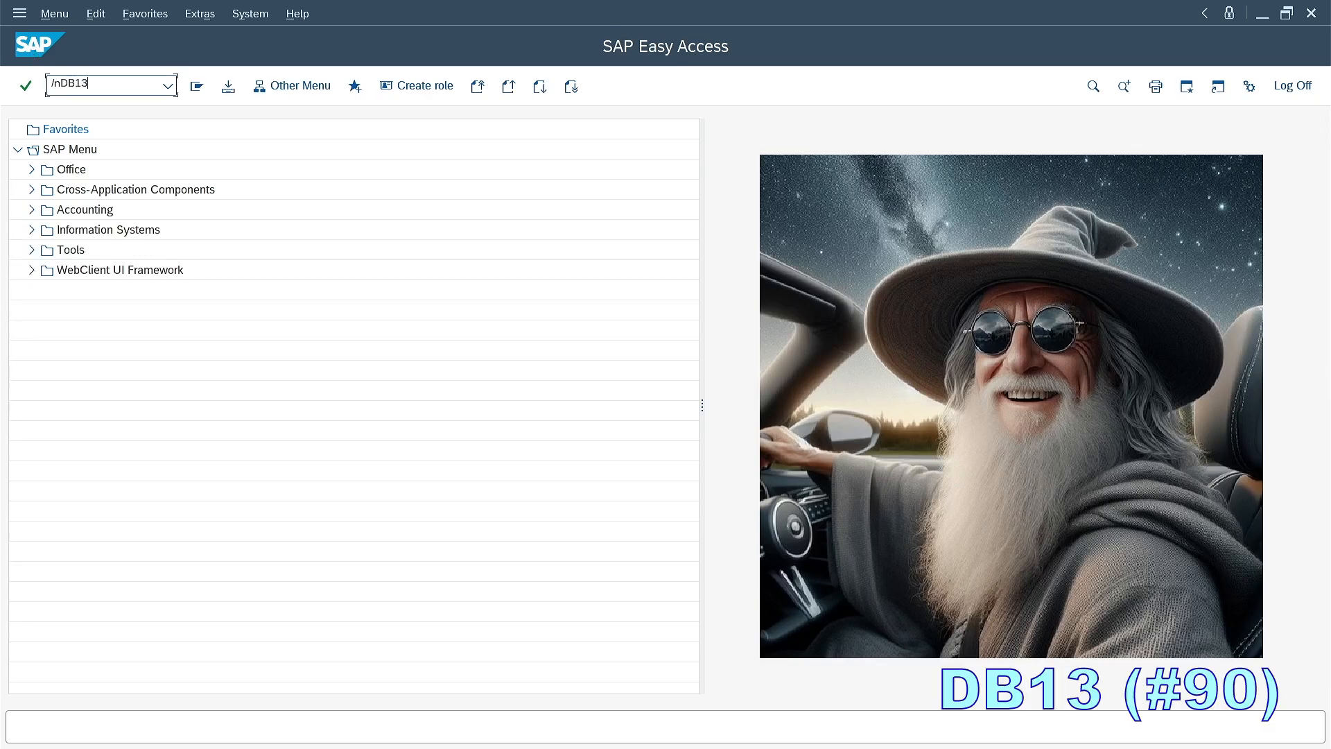
key(Return)
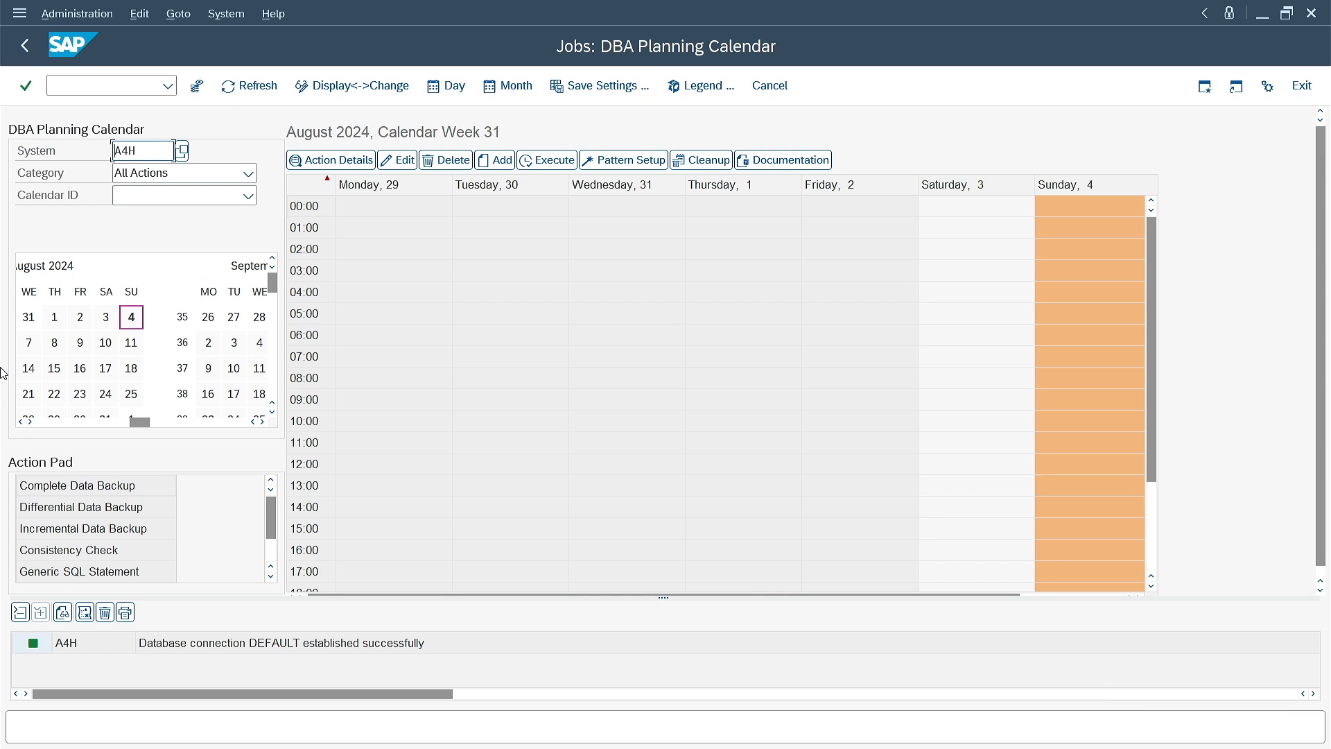
click(25, 45)
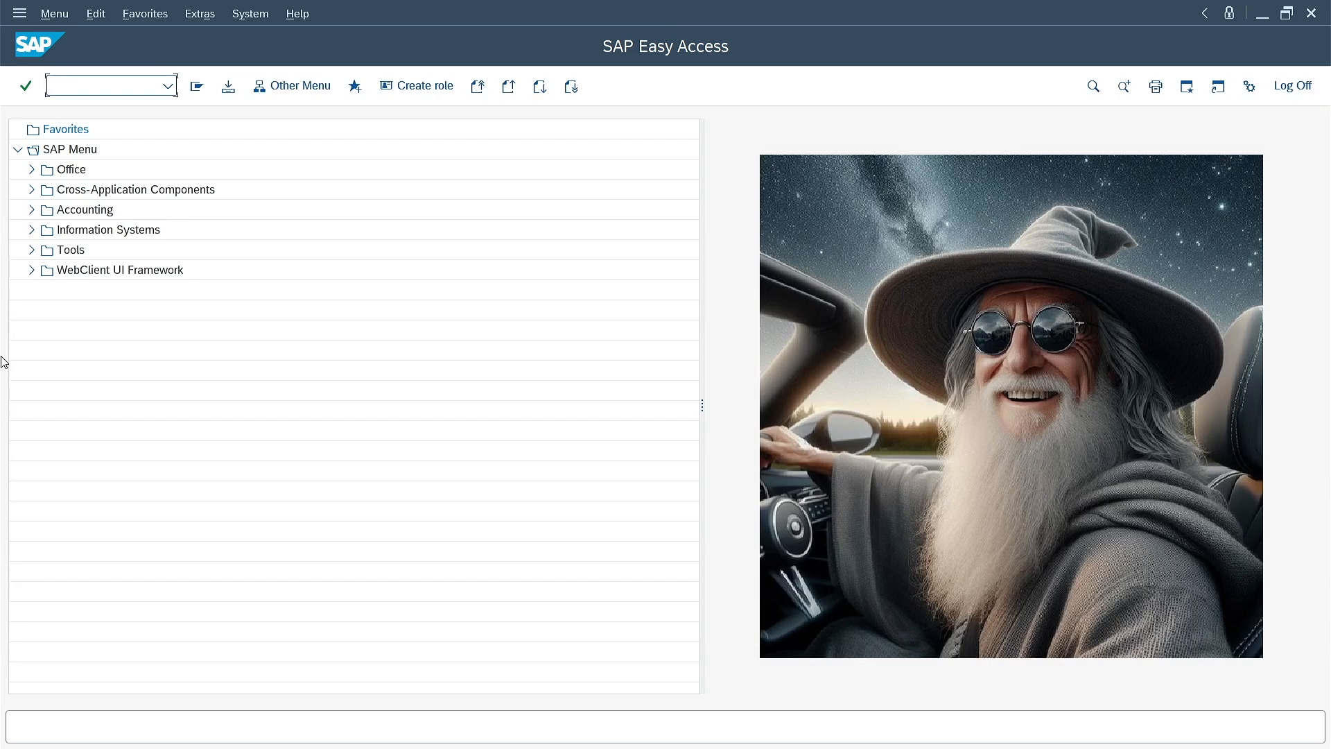
Step: Run transaction DB12 to view the database backup catalog, and exit to SAP Easy Access
text(/nDB12)
key(Return)
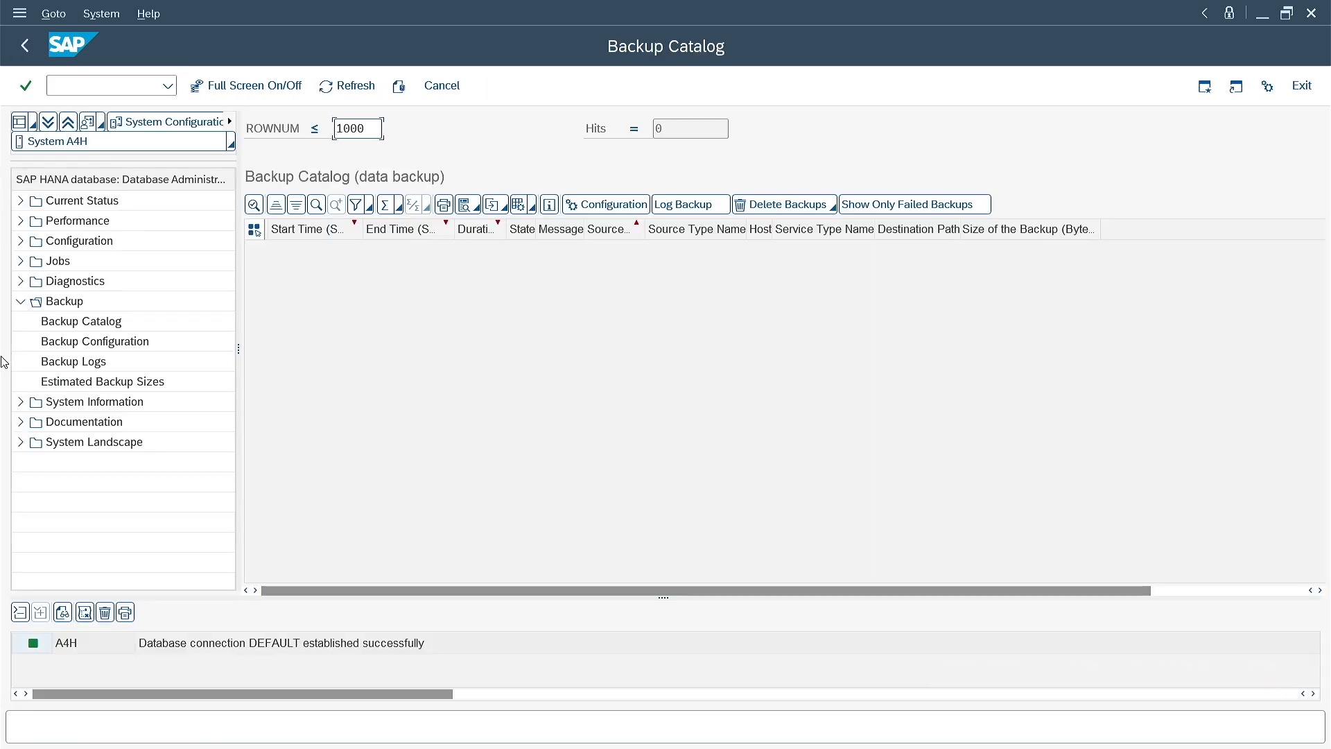
click(25, 45)
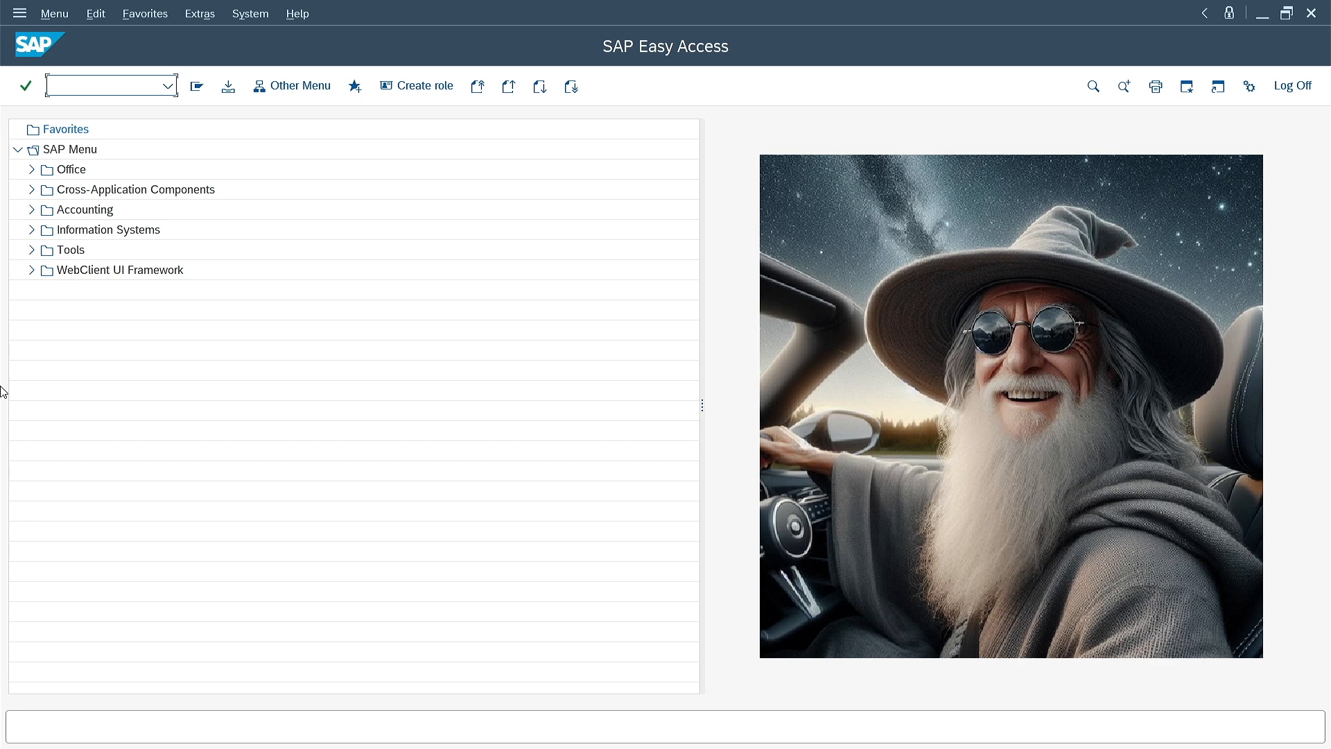
Step: Run transaction DBCO, switch the database connections table to change mode, and open a new entry form
text(/nDBCO)
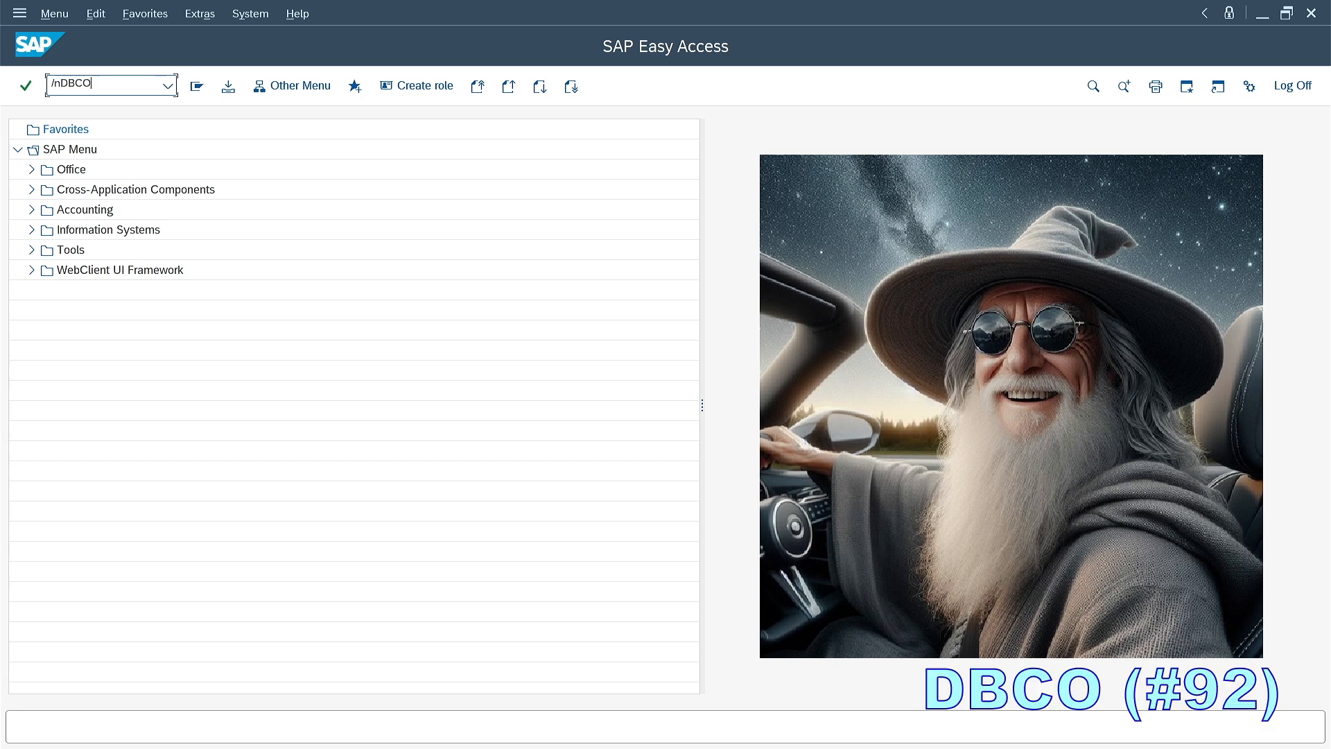
key(Return)
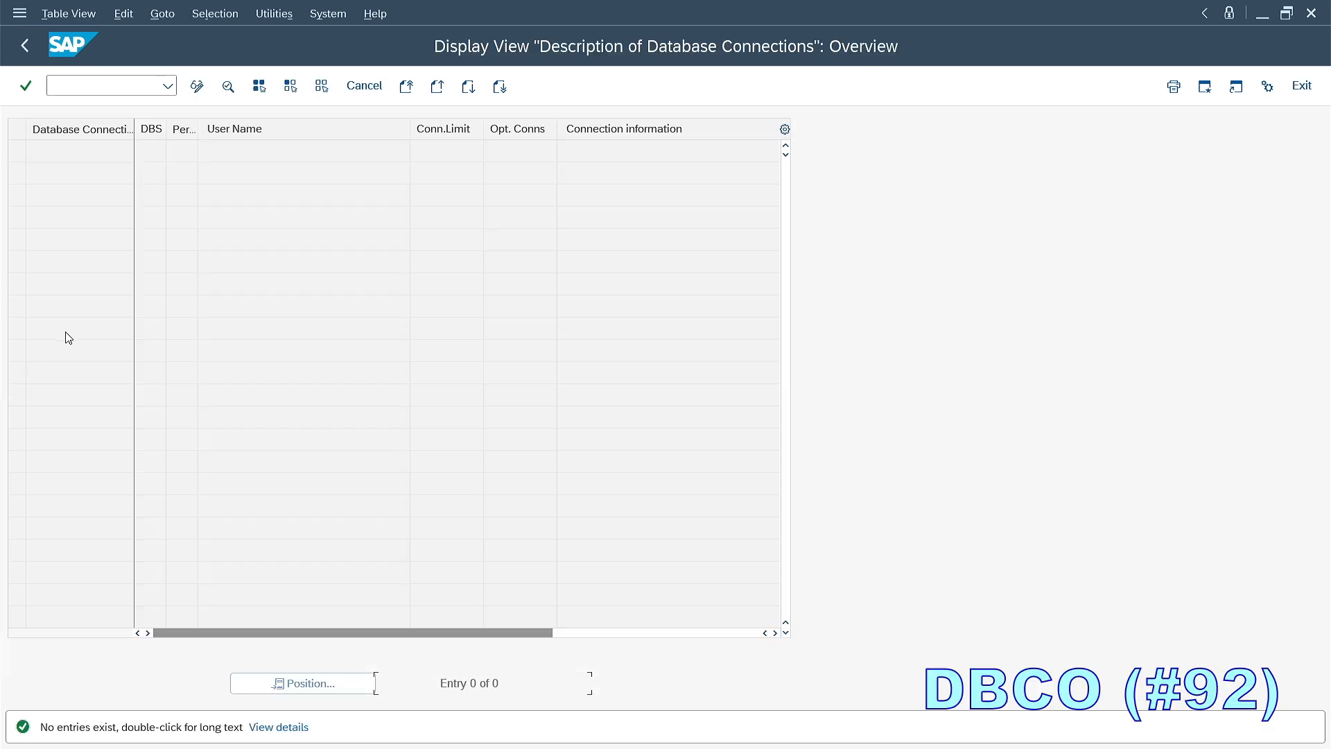
click(196, 85)
click(314, 84)
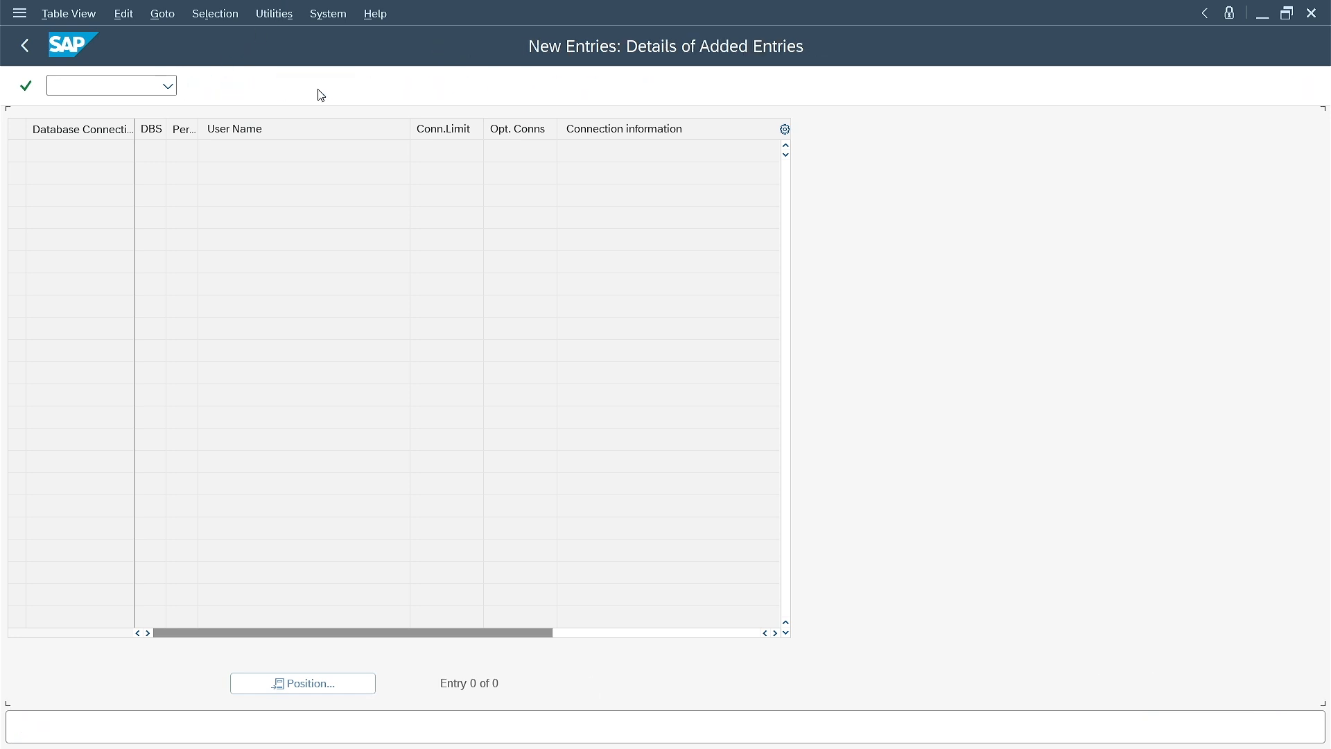
Step: View the list of database systems available for the new connection's DBMS, and exit to SAP Easy Access without saving
click(161, 151)
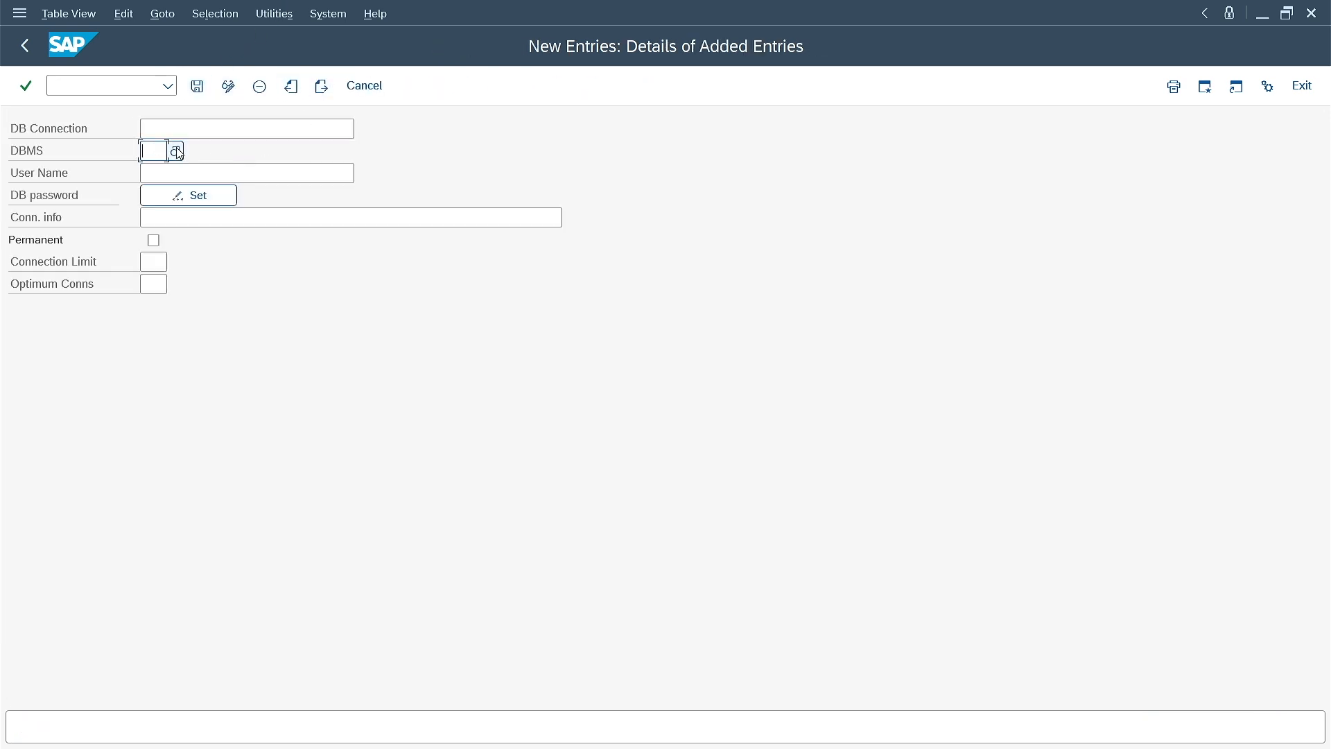
click(177, 152)
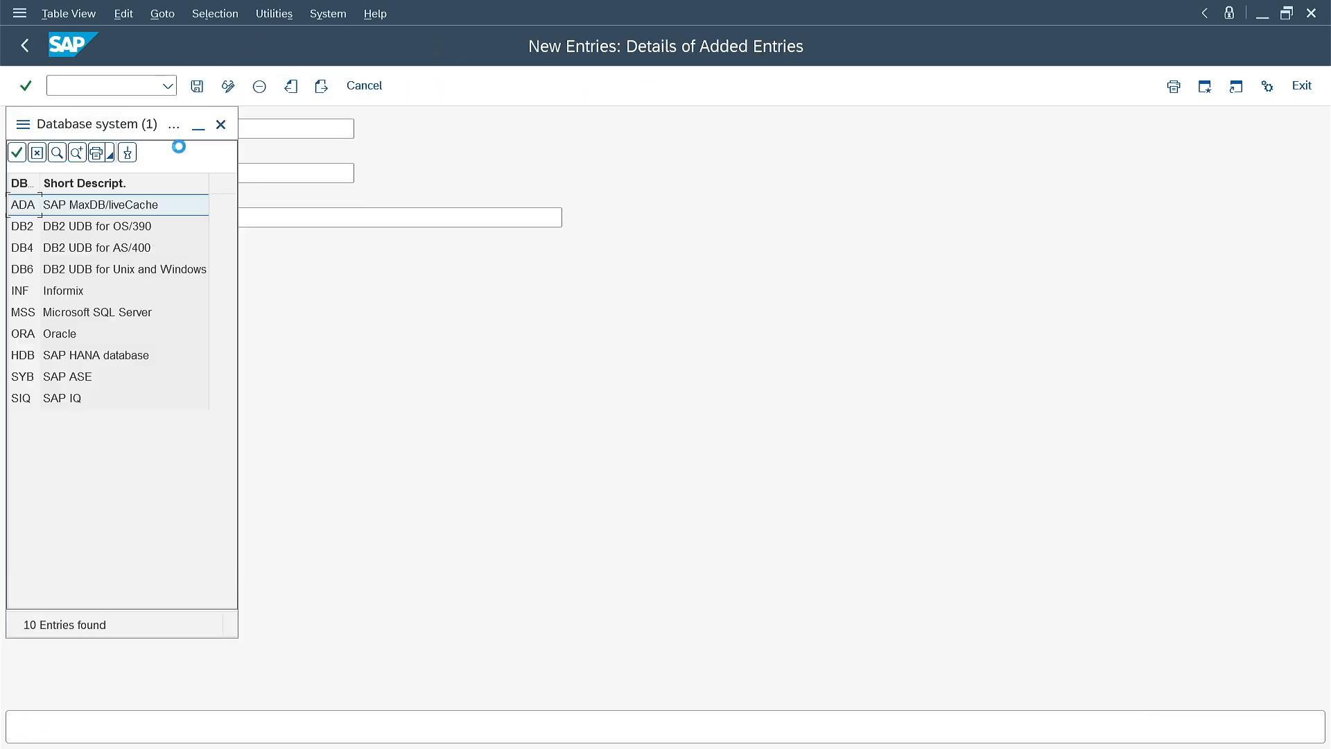
click(221, 125)
click(25, 47)
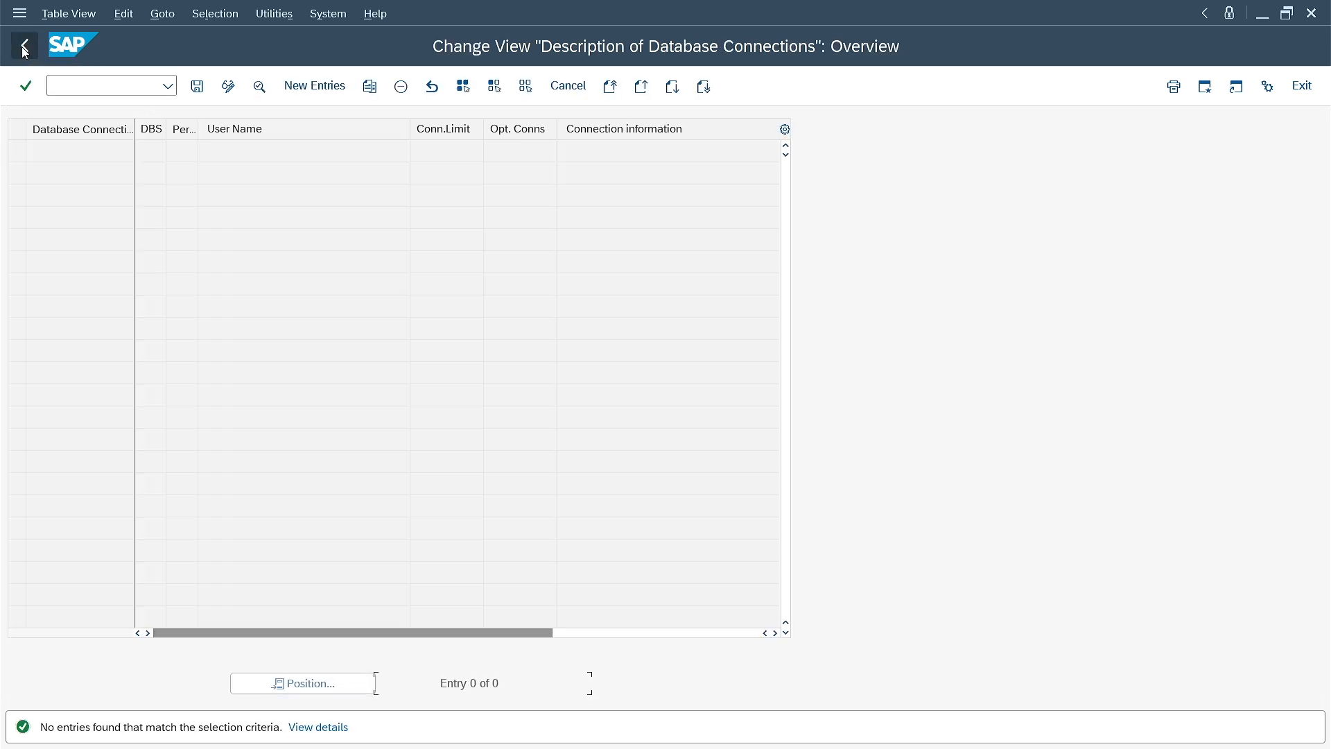
click(24, 47)
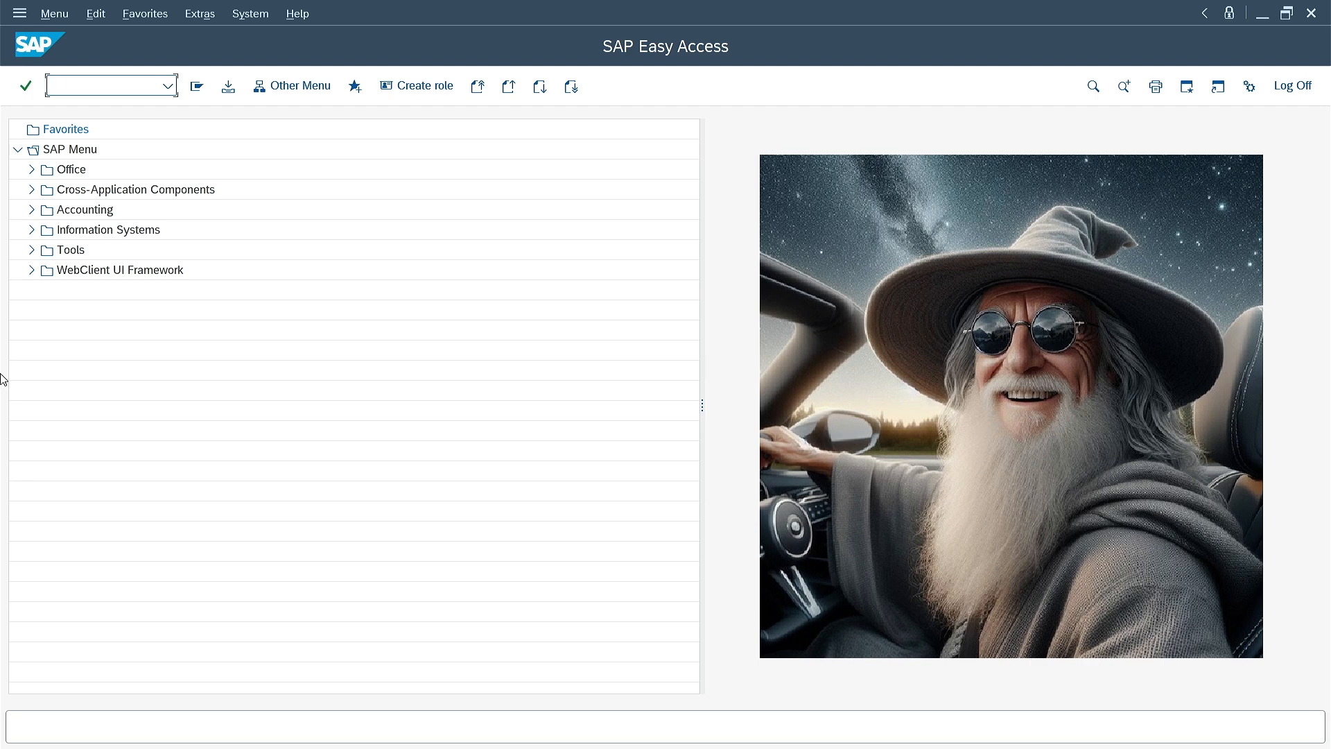
Step: Run transaction SE16, display the entries of table USR02 without selection criteria, and exit to SAP Easy Access
text(/nSE16)
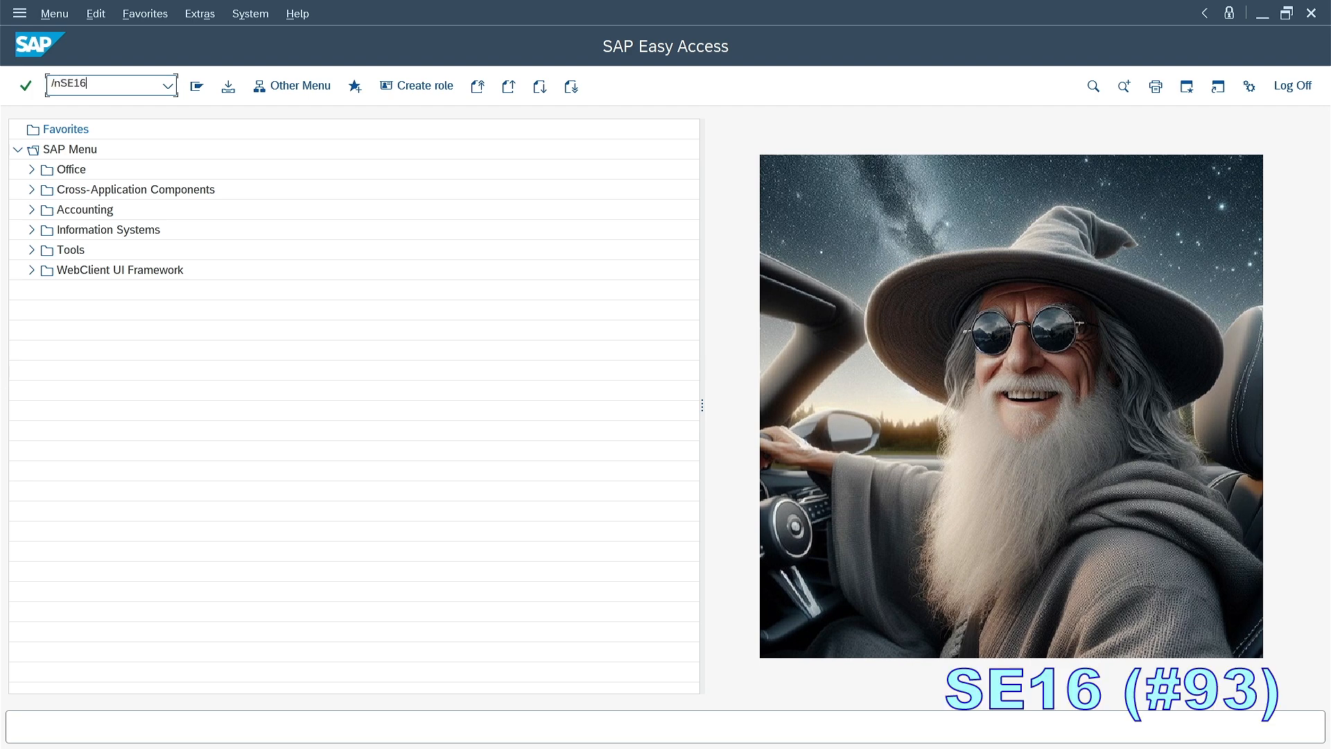
key(Return)
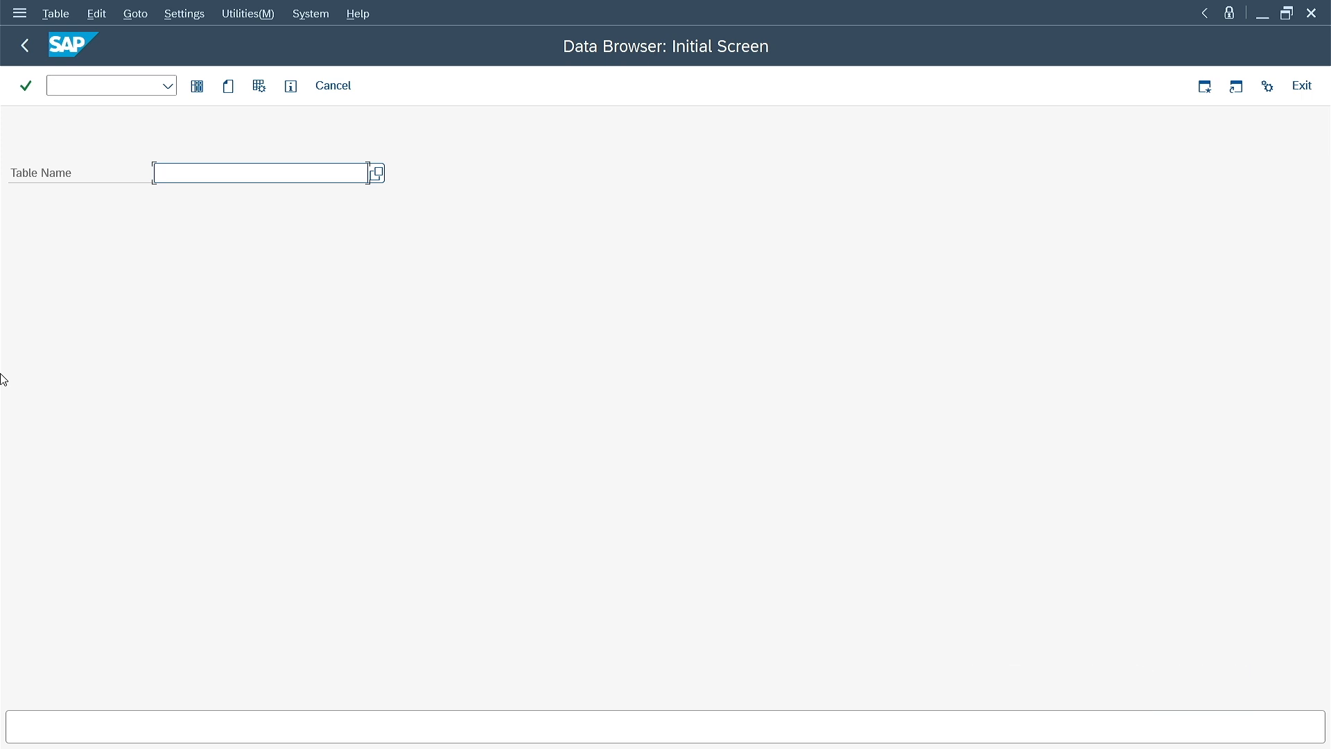
text(USR02)
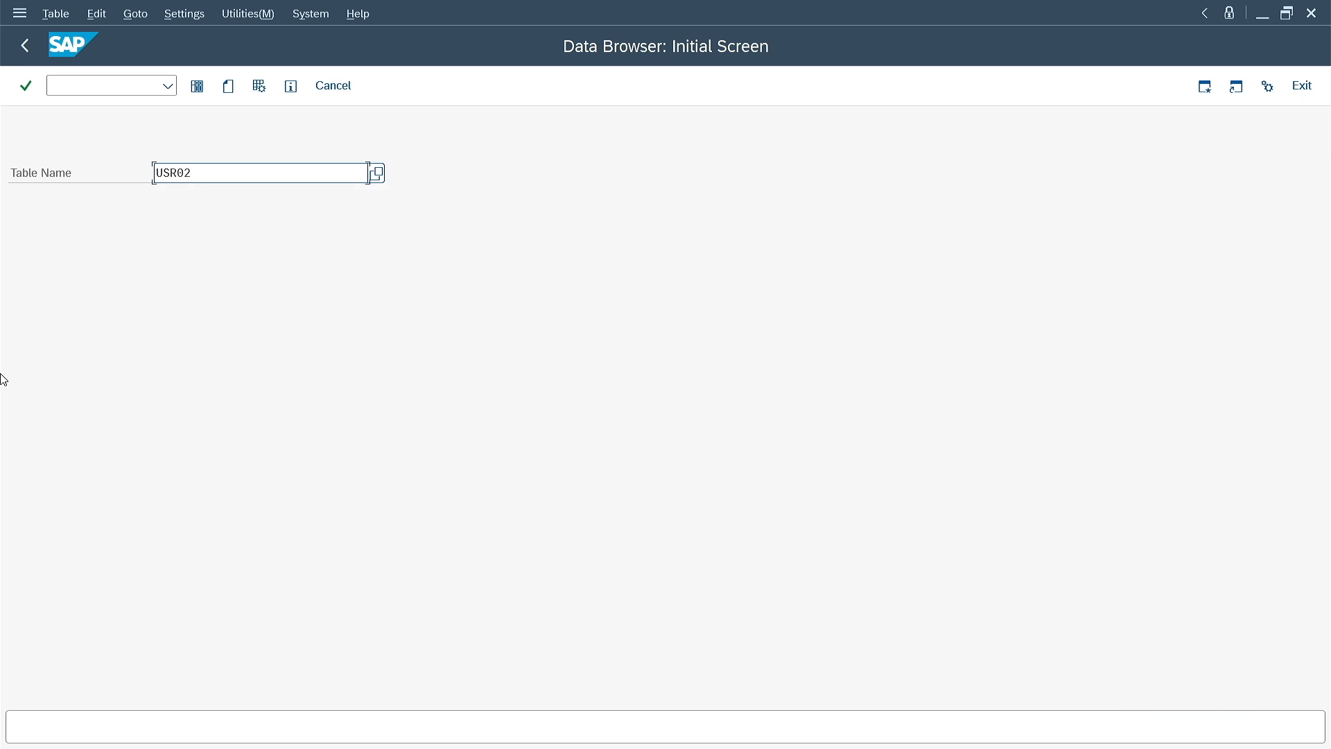
key(Return)
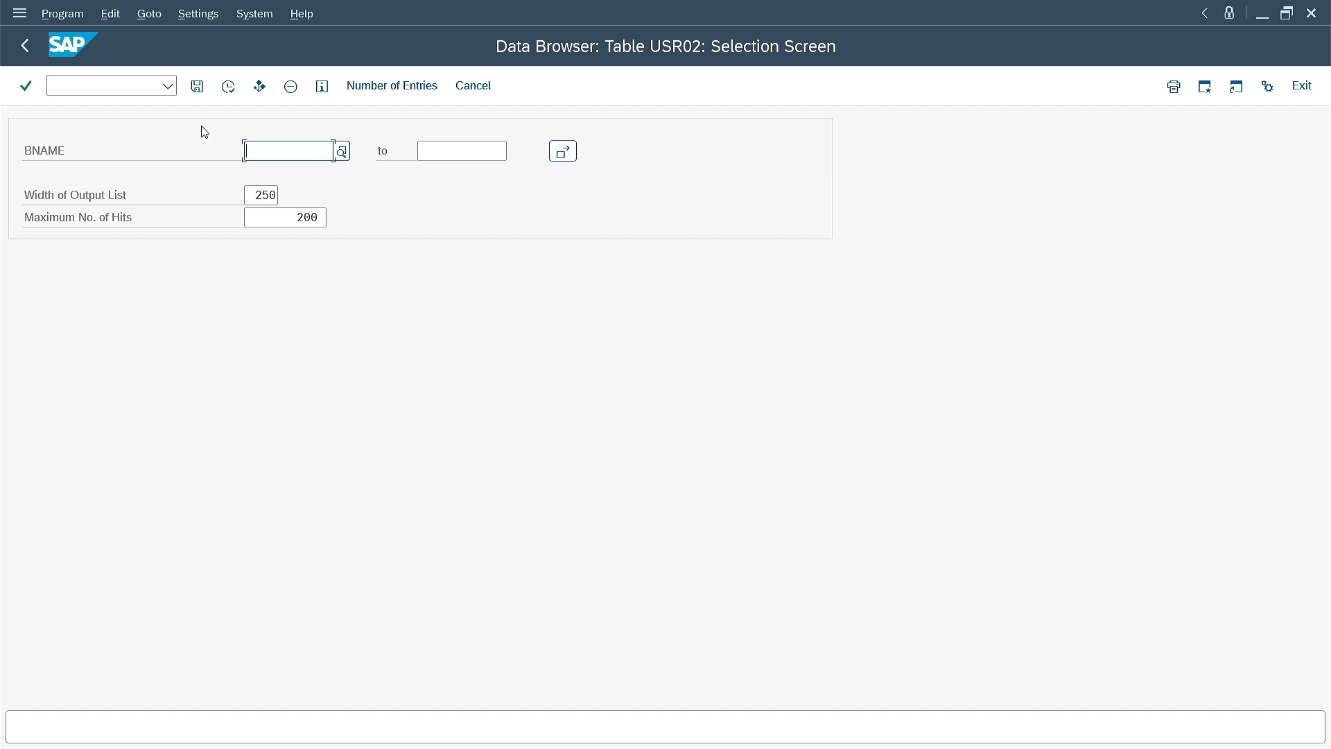
click(228, 86)
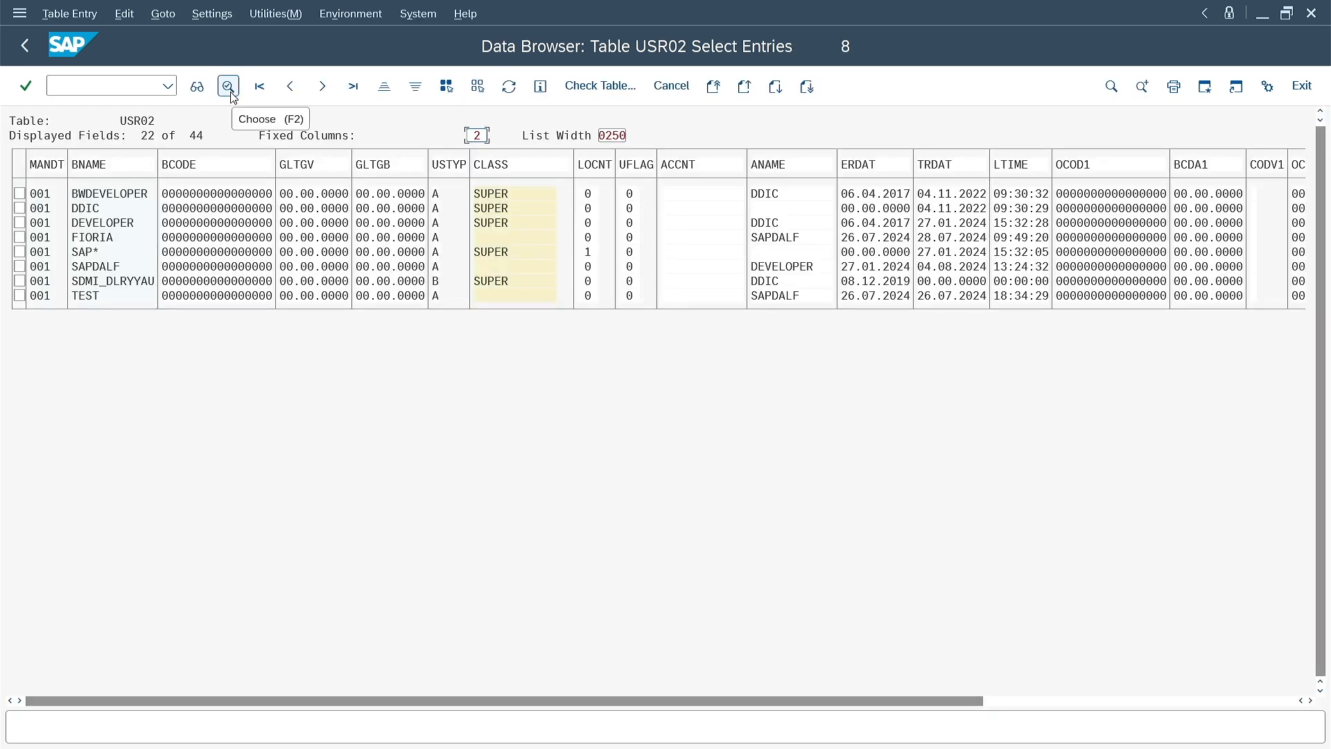
click(24, 48)
click(24, 48)
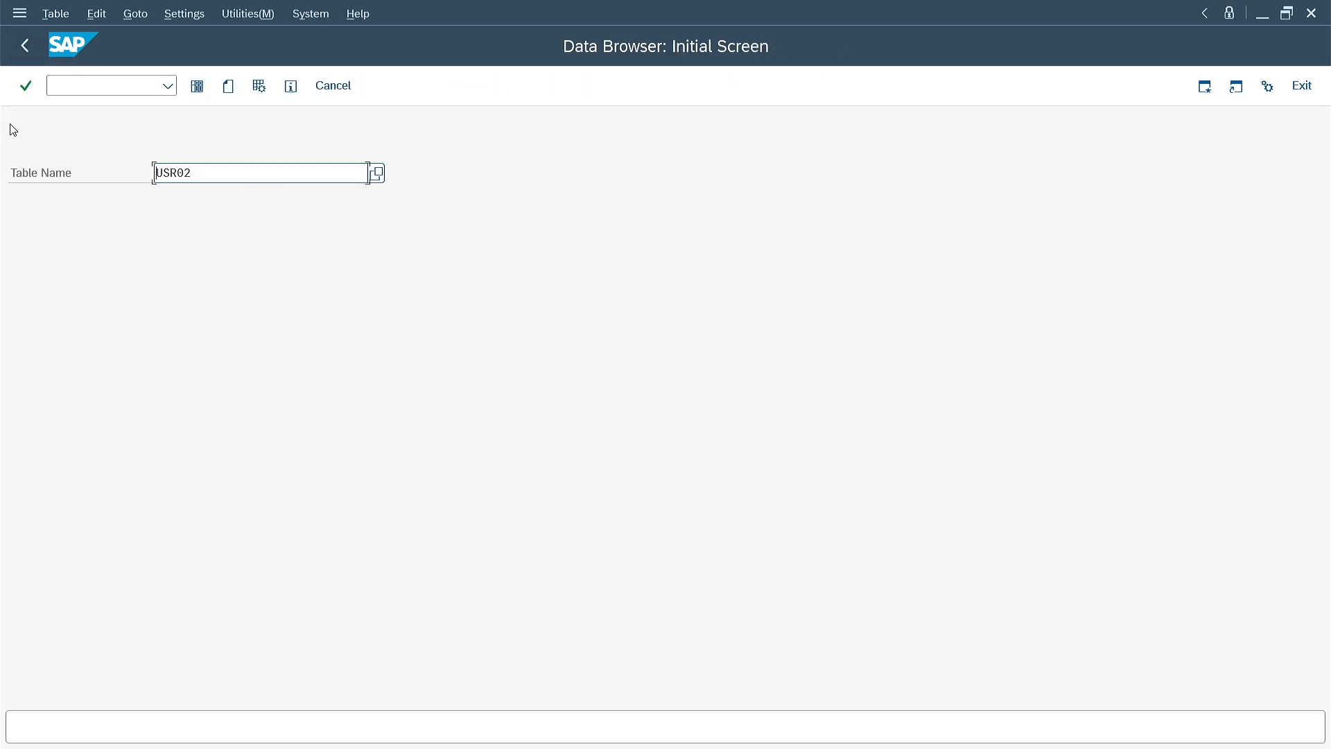
click(24, 49)
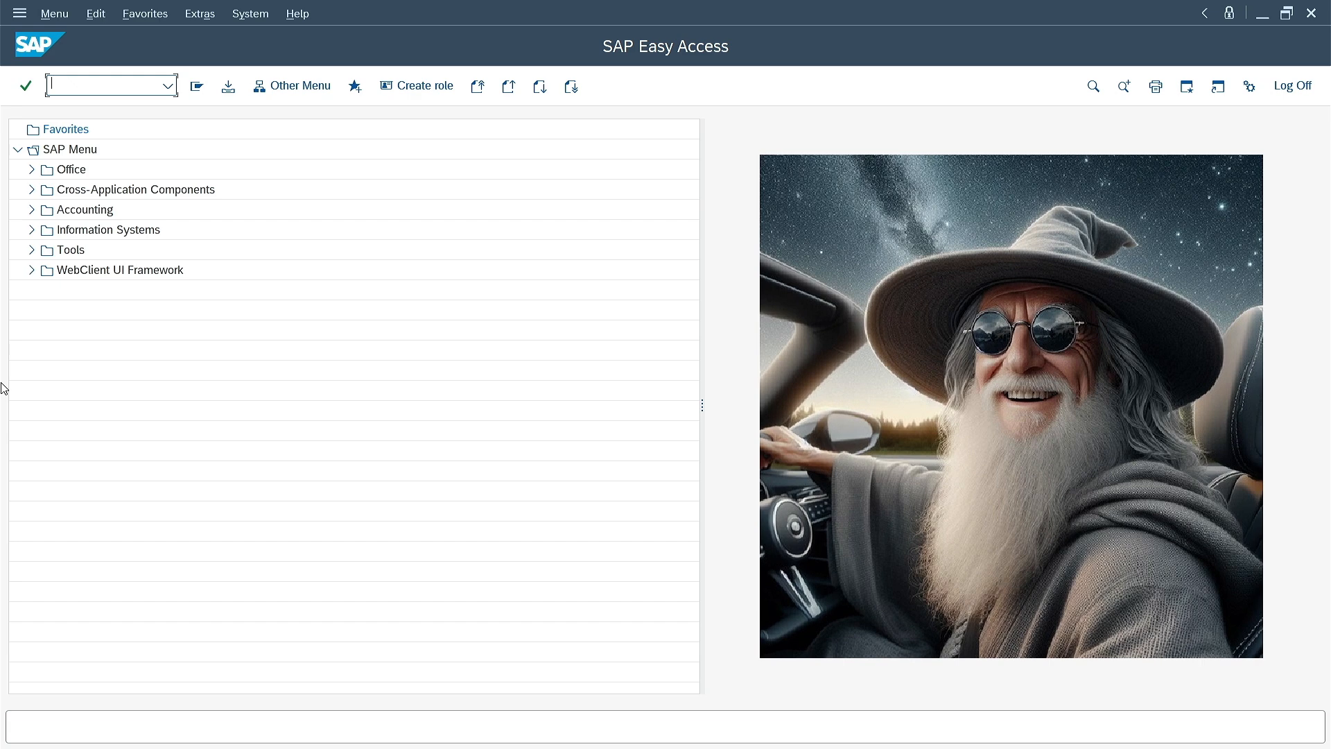
Step: Run transaction SE11, display the database table USR02, and view its fields and its delivery and maintenance details
text(/nse11)
key(Return)
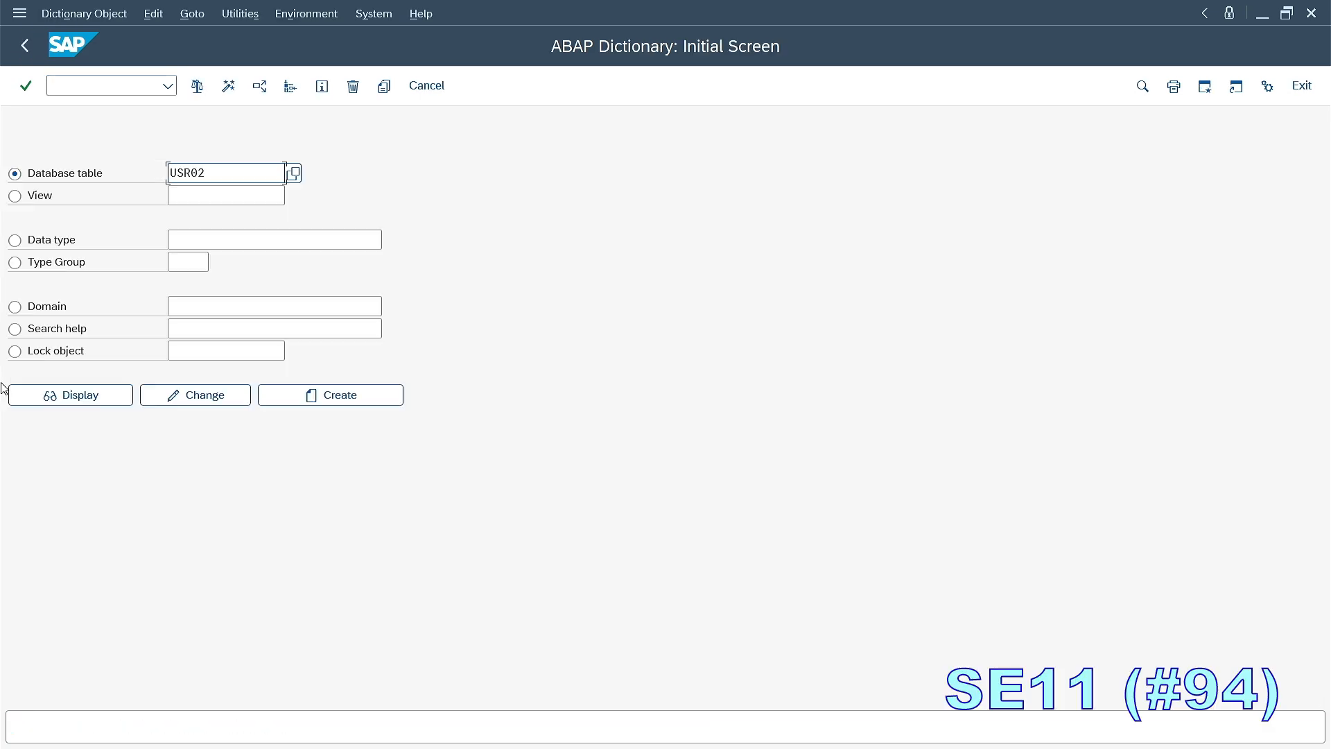
click(70, 395)
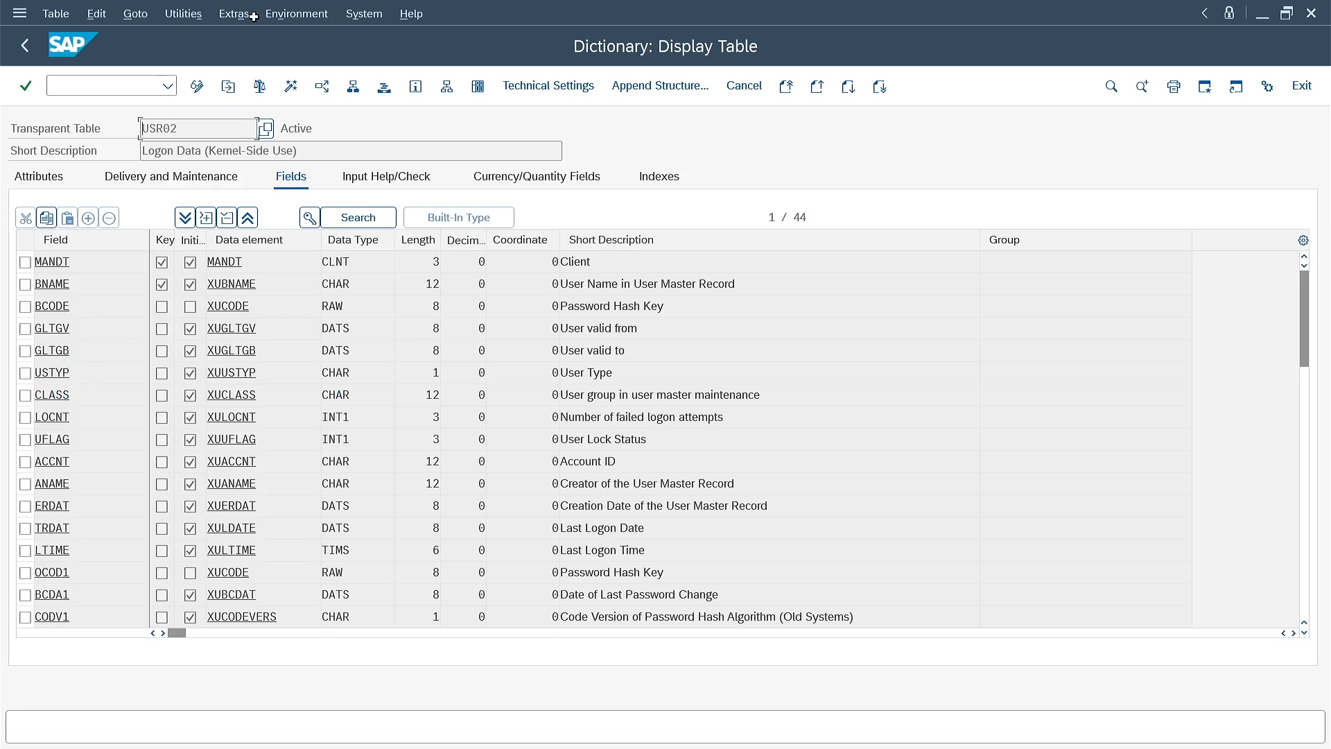
click(172, 178)
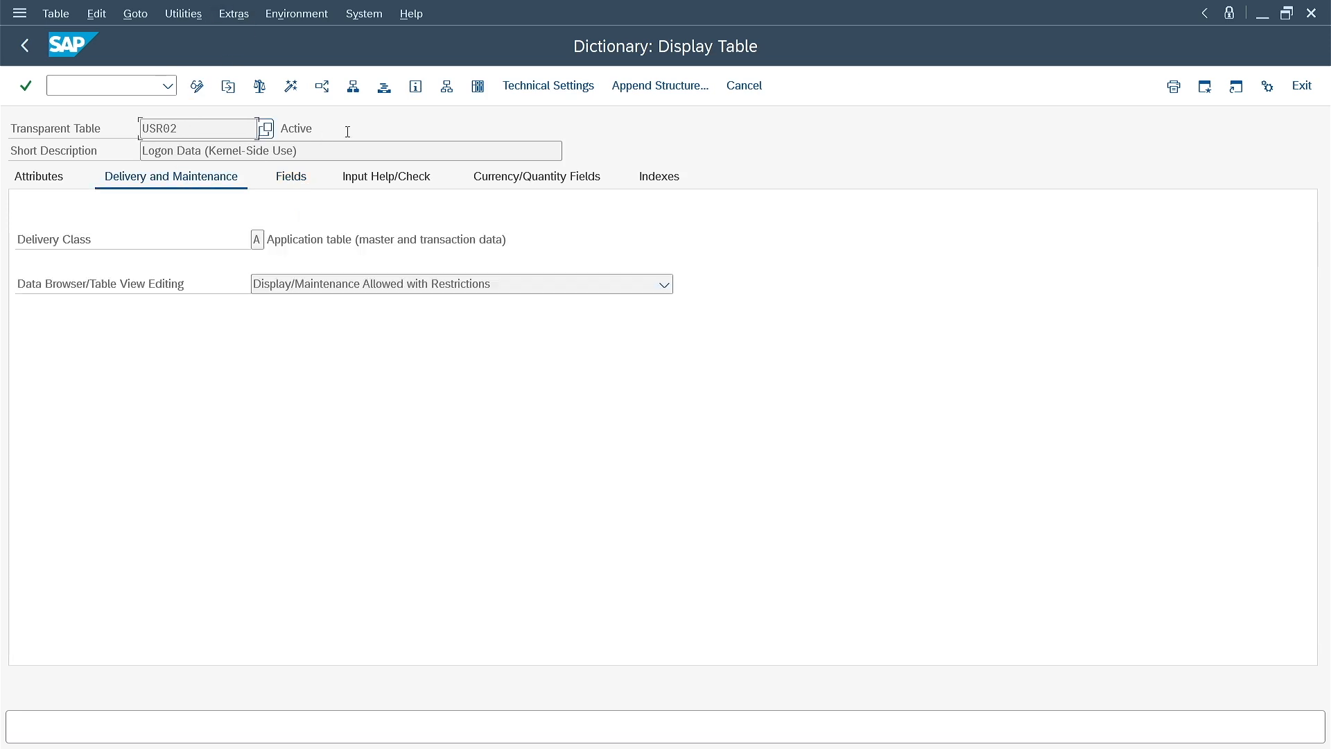
Step: View the technical settings of table USR02, and exit to SAP Easy Access
click(511, 88)
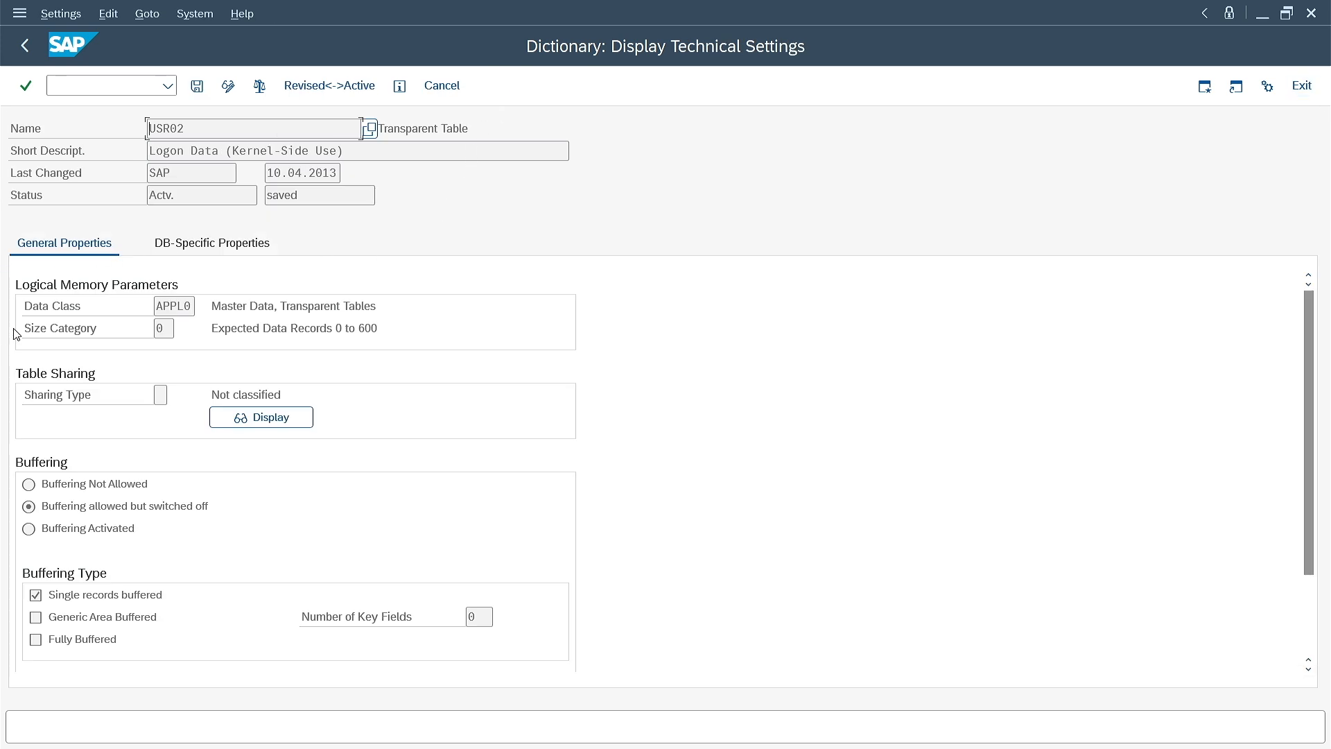
click(23, 47)
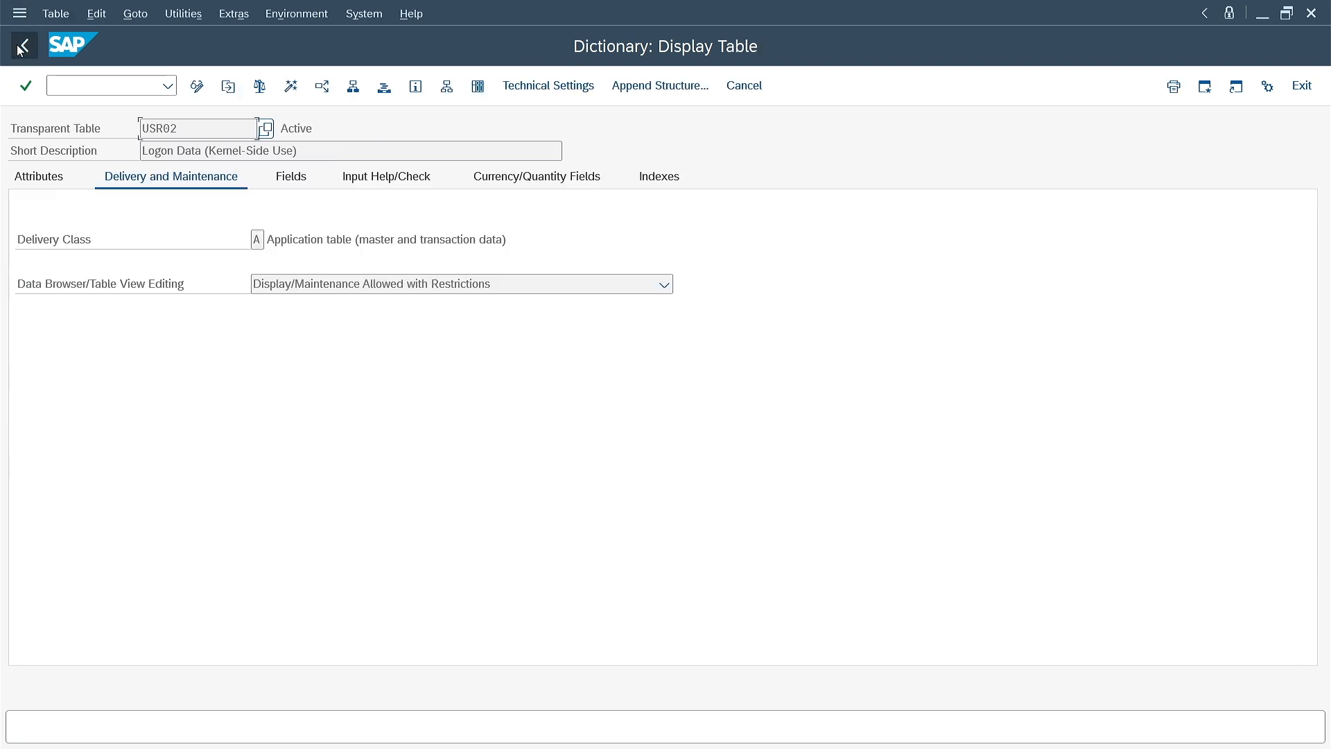
click(21, 49)
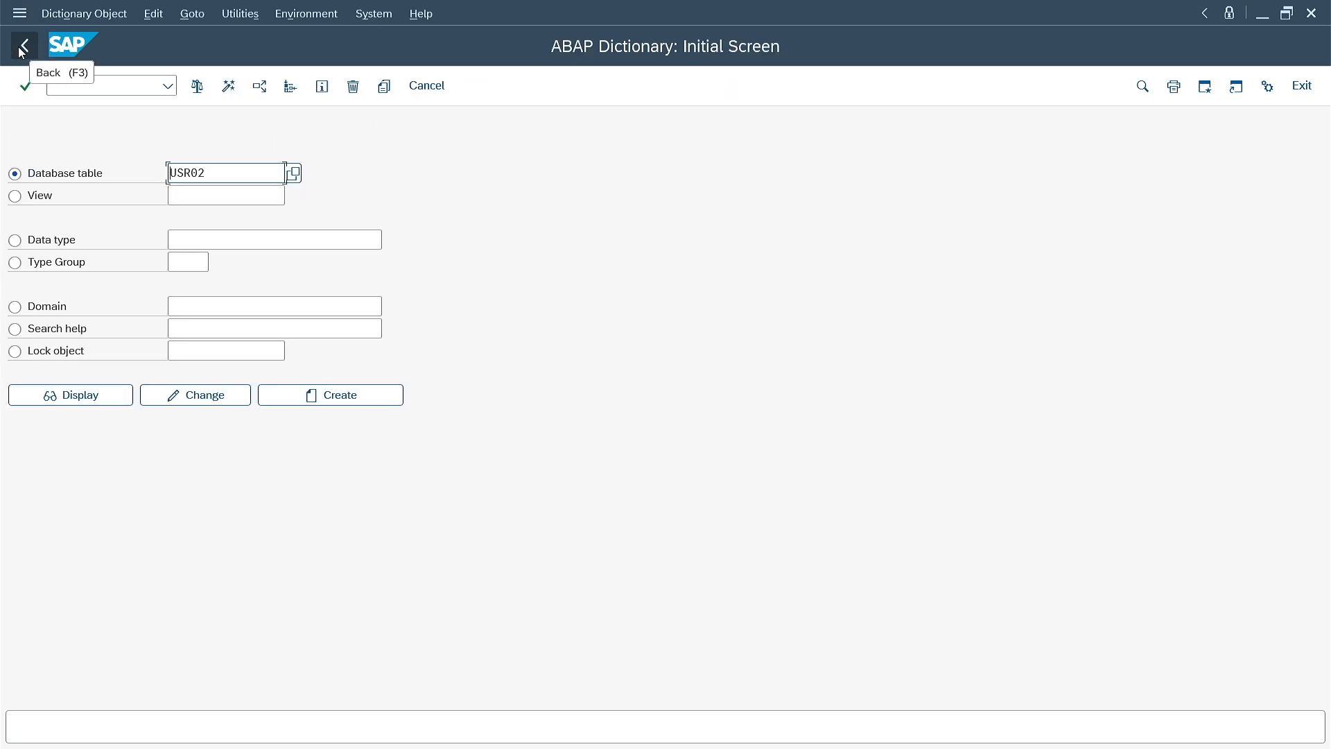
click(22, 50)
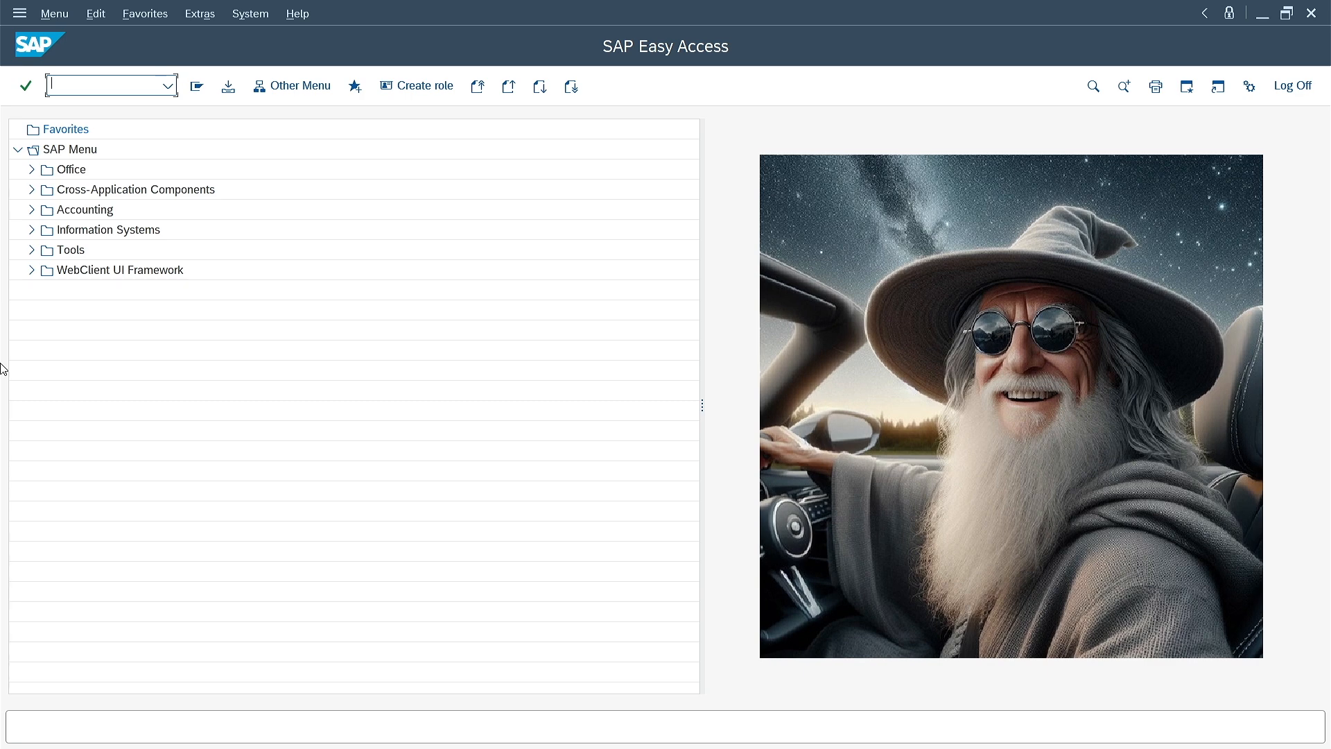
Step: Run transaction SQVI, execute the QuickView TEST without a layout to view its output list, and exit to SAP Easy Access
text(/nsqvi)
key(Return)
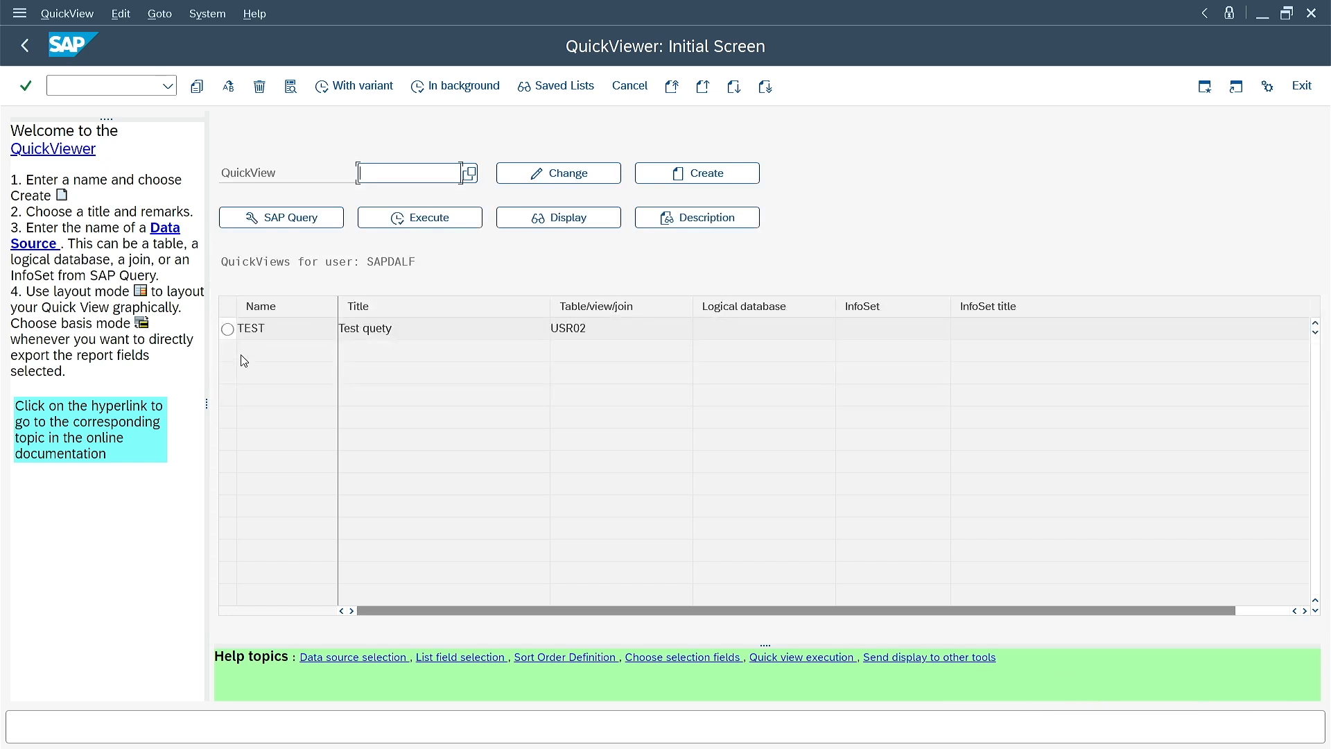
click(229, 331)
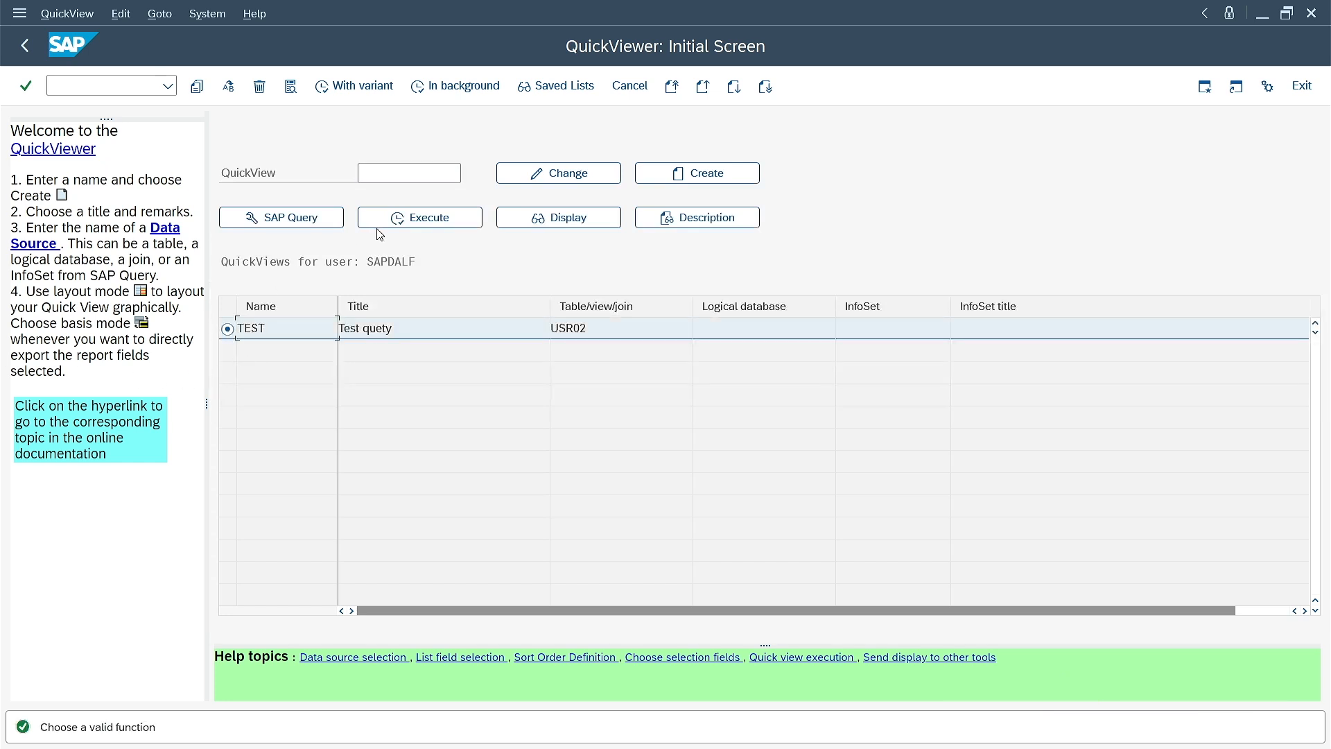
click(418, 221)
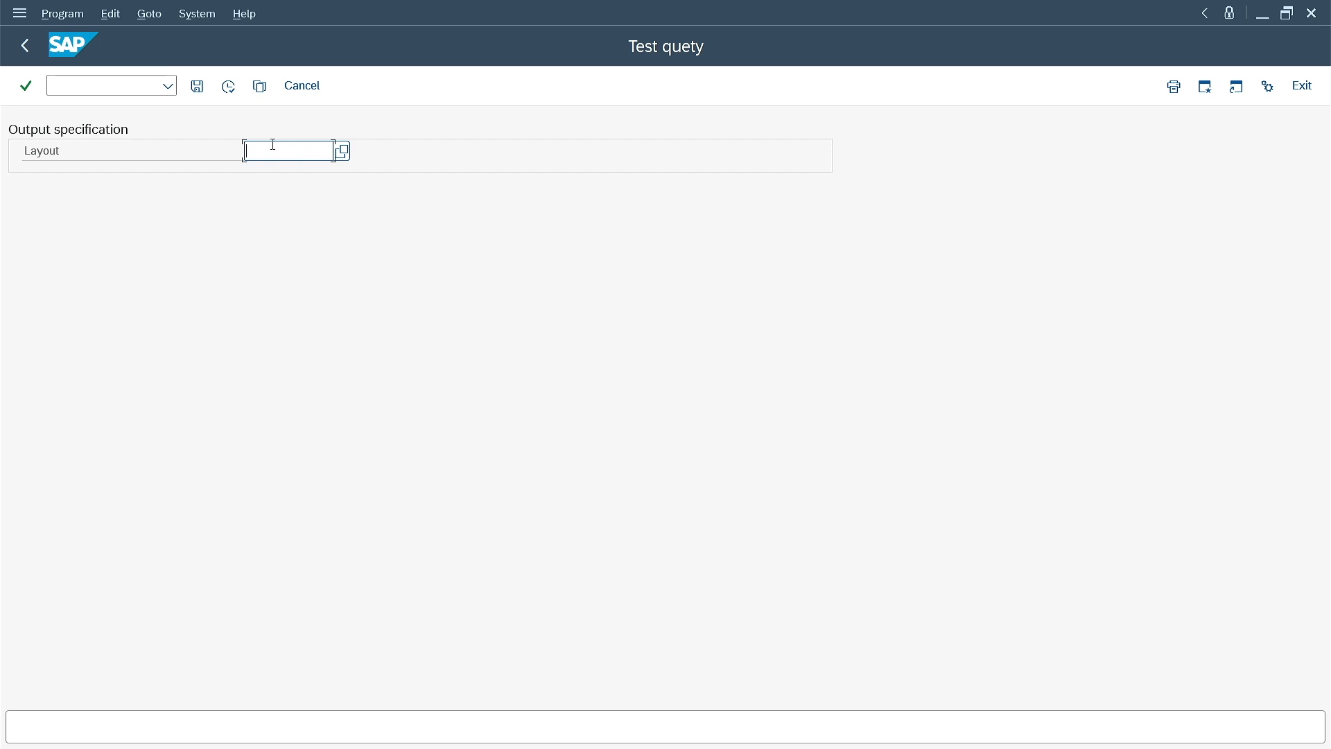
click(230, 88)
click(351, 397)
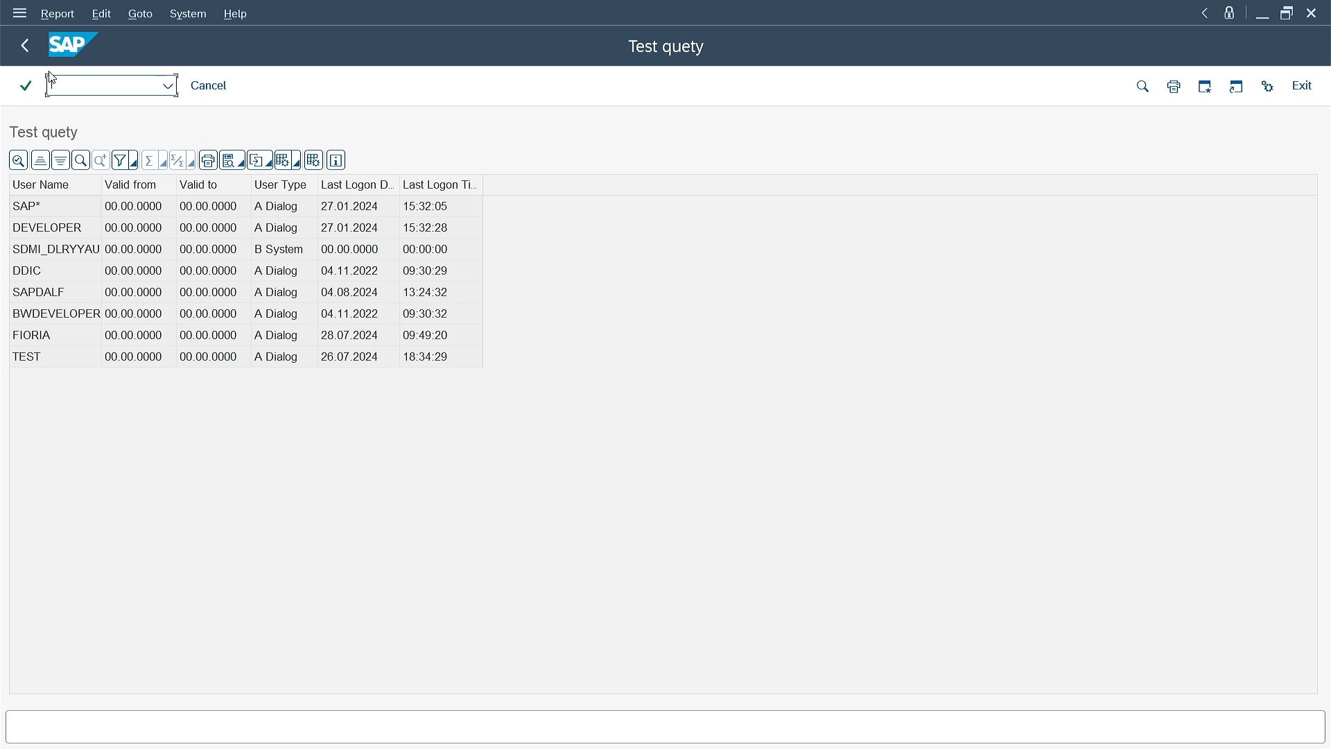
click(24, 46)
click(30, 58)
click(29, 59)
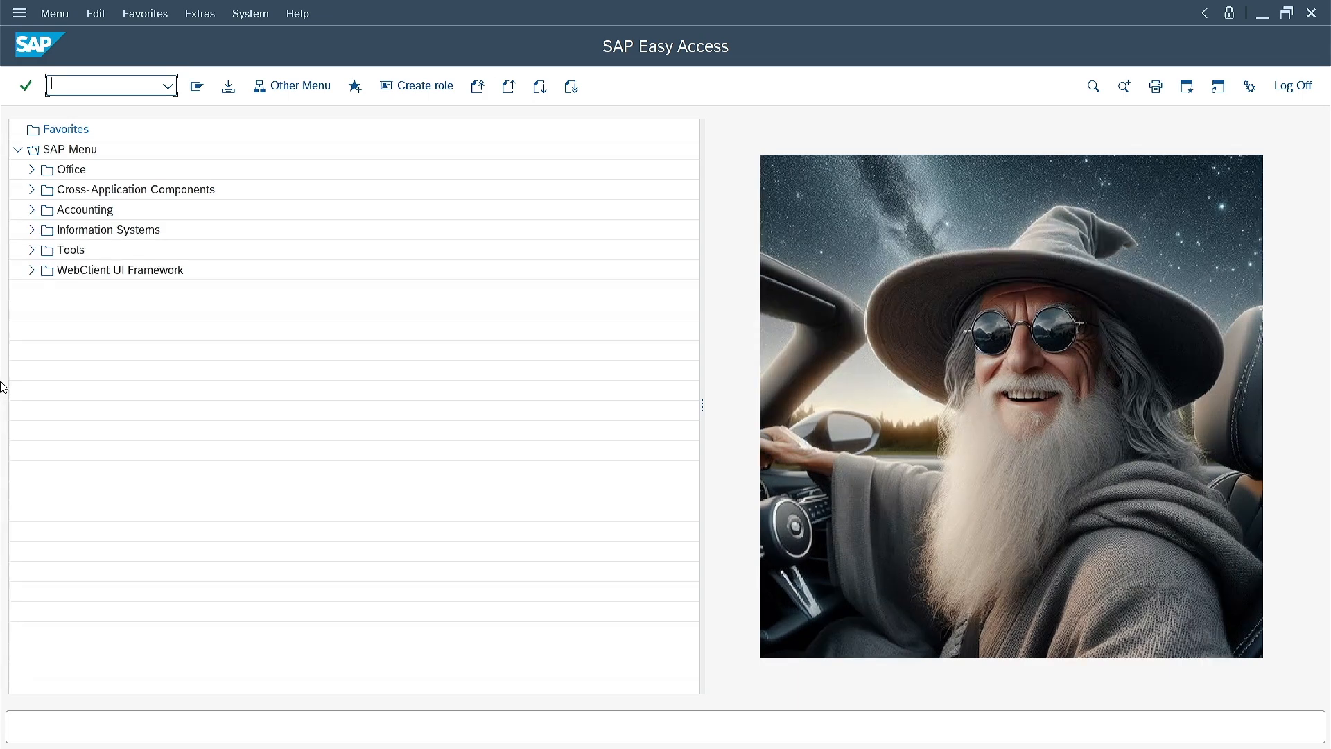
Step: Run transaction AL11, view the file DEFAULT.PFL in the DIR_PROFILE directory, and exit to SAP Easy Access
text(AL11)
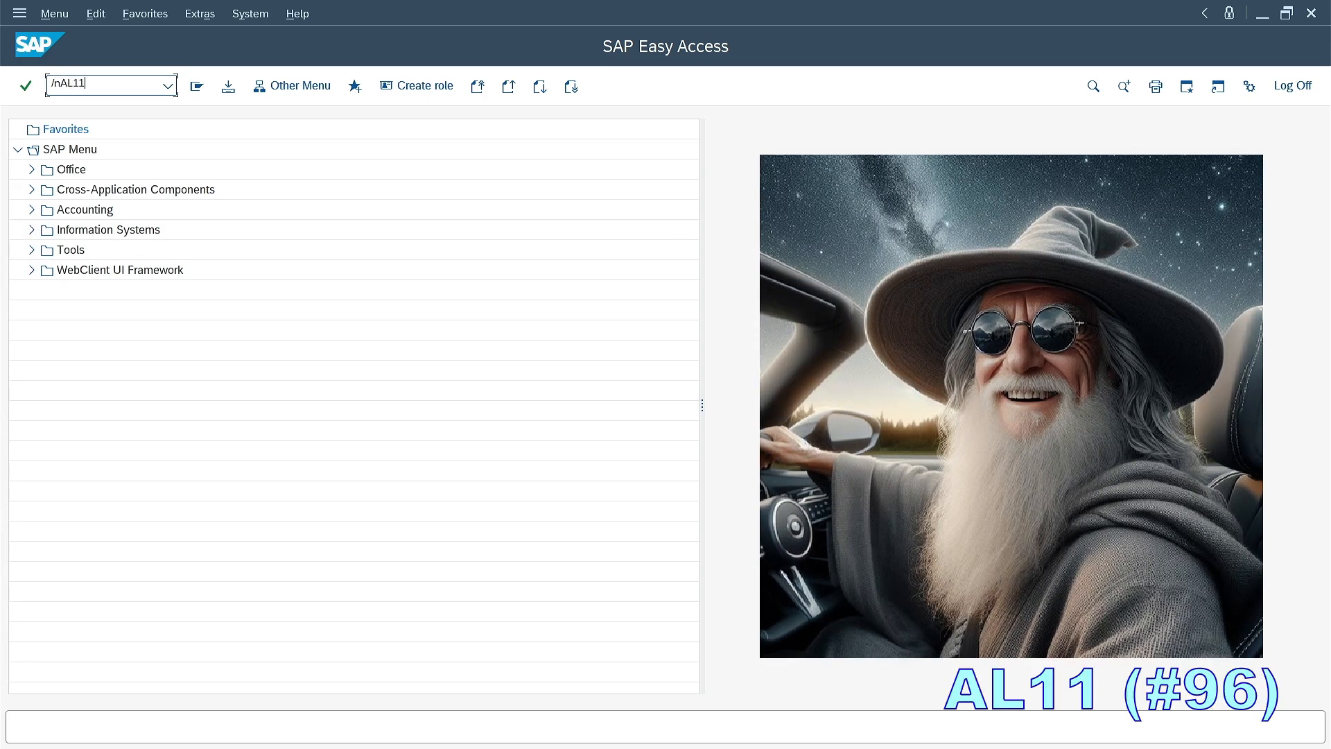
key(Return)
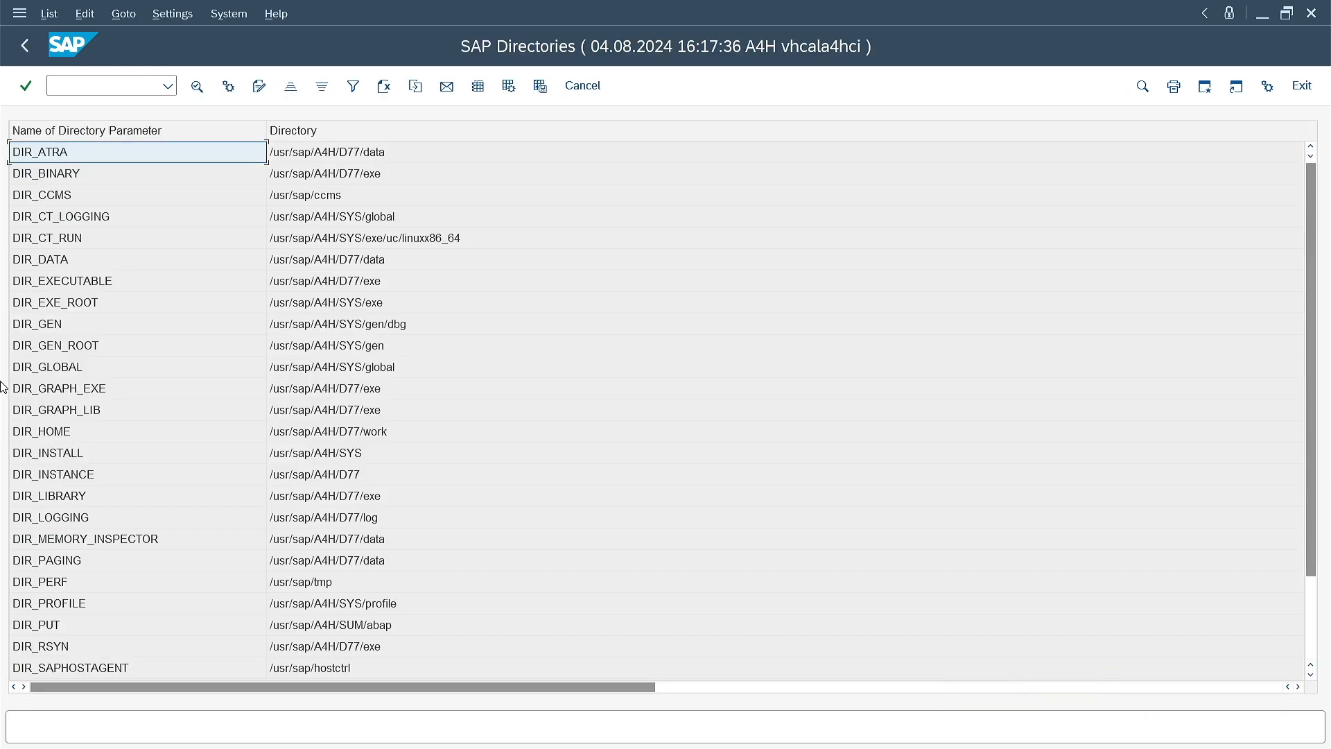
double_click(56, 603)
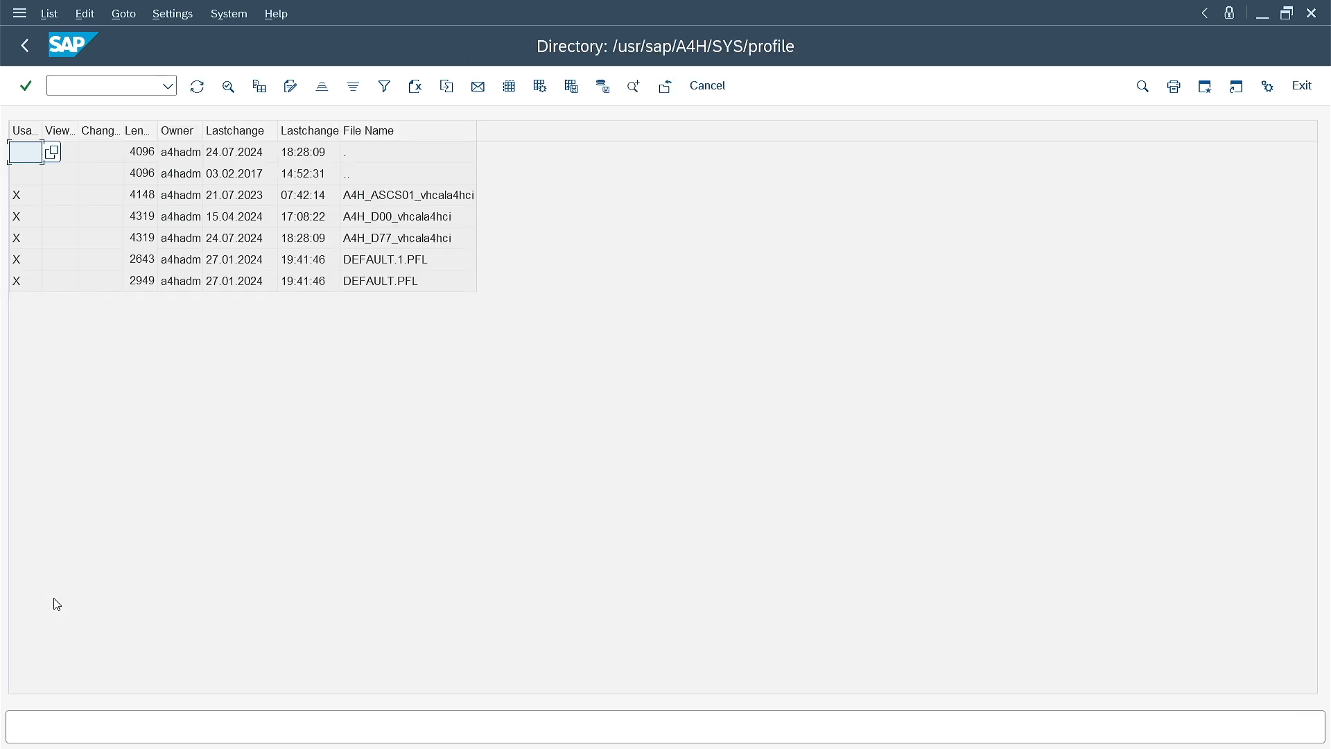
double_click(424, 287)
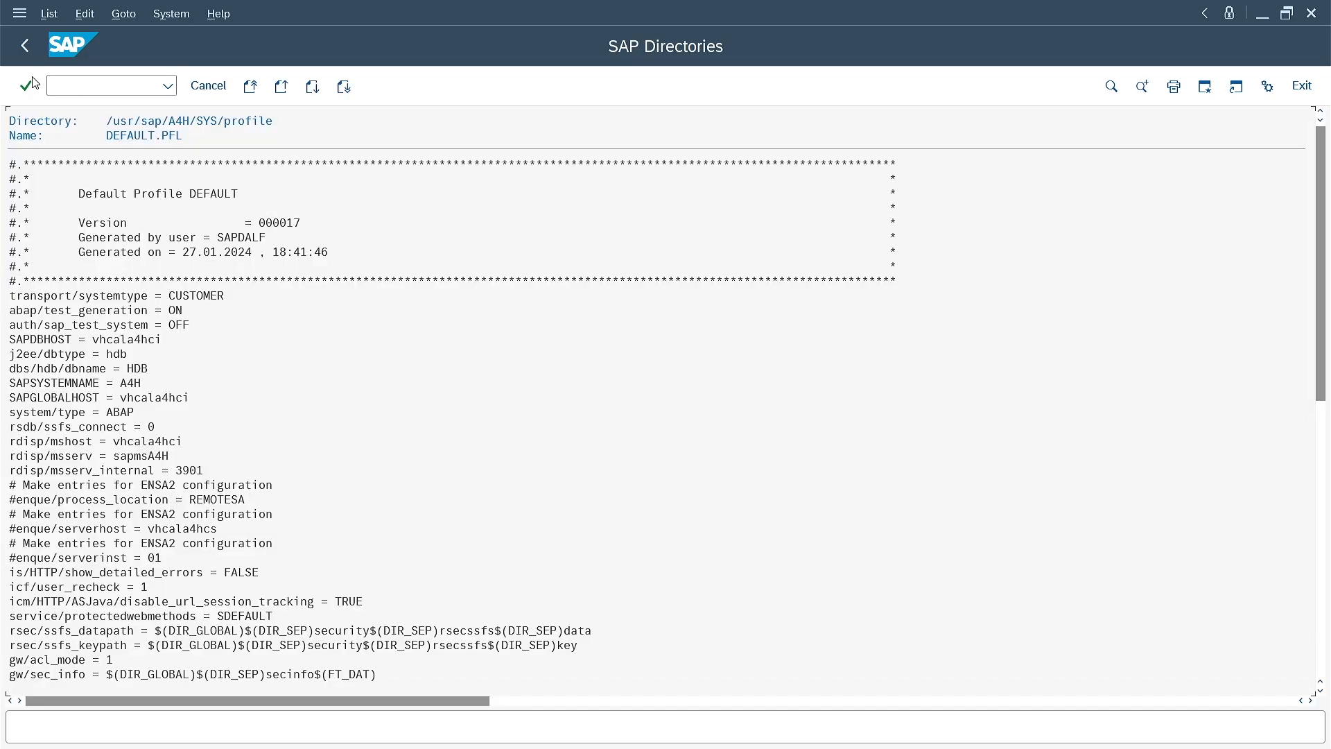
click(27, 54)
click(27, 57)
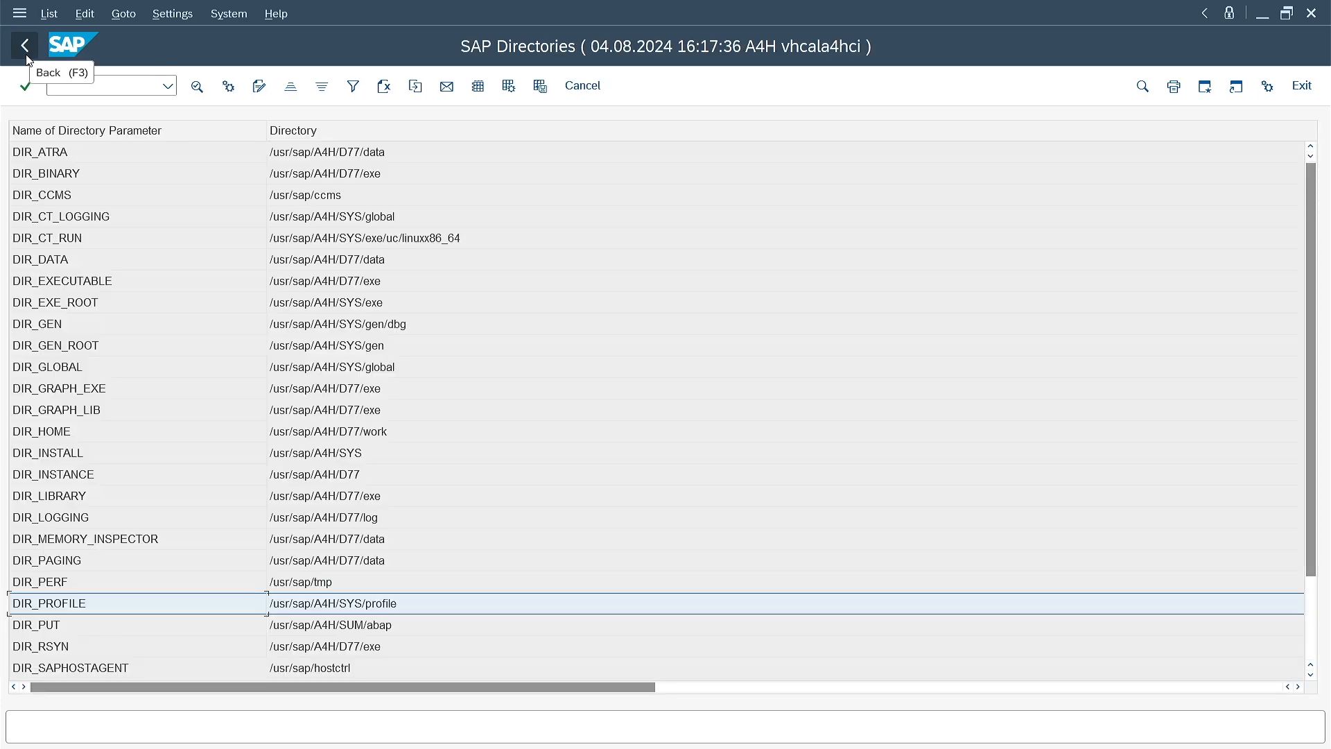
click(26, 49)
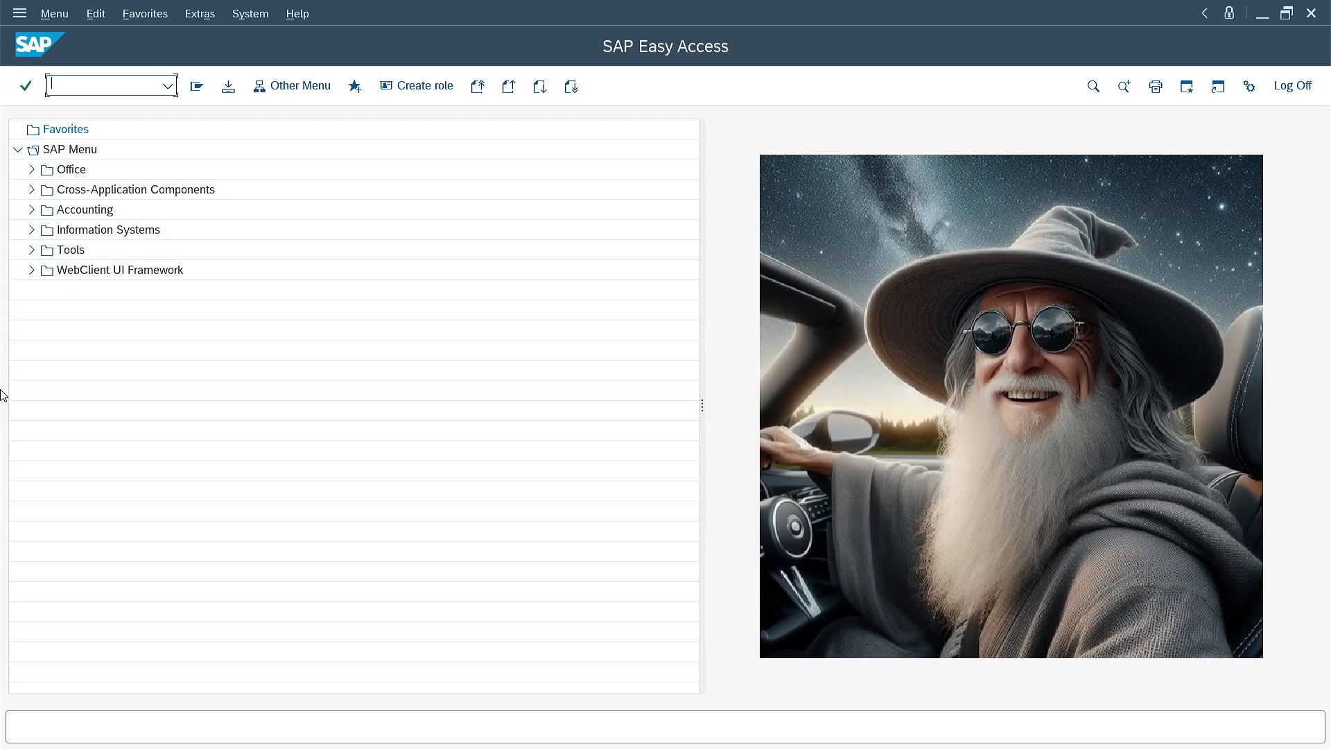
Step: Run transaction FILE, view the logical file name definitions, variables and syntax groups, and exit to SAP Easy Access
text(FILE)
key(Return)
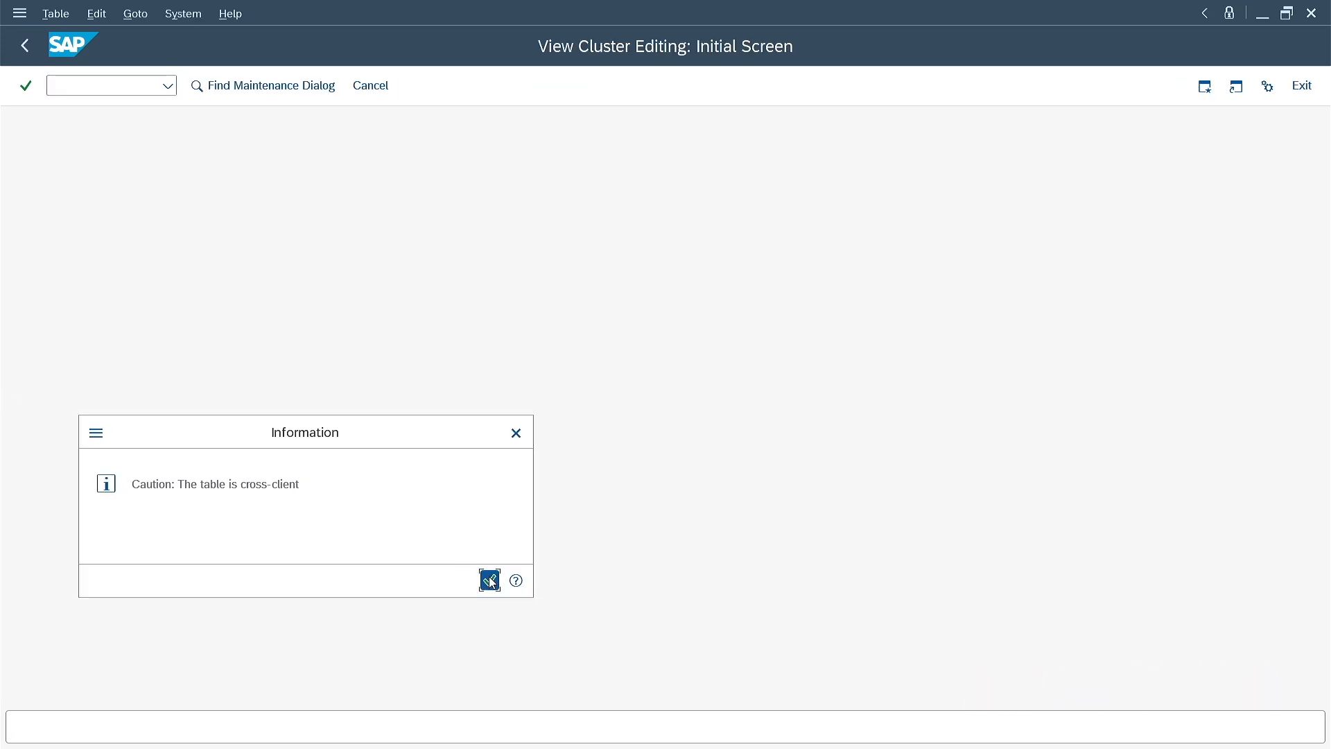
click(490, 581)
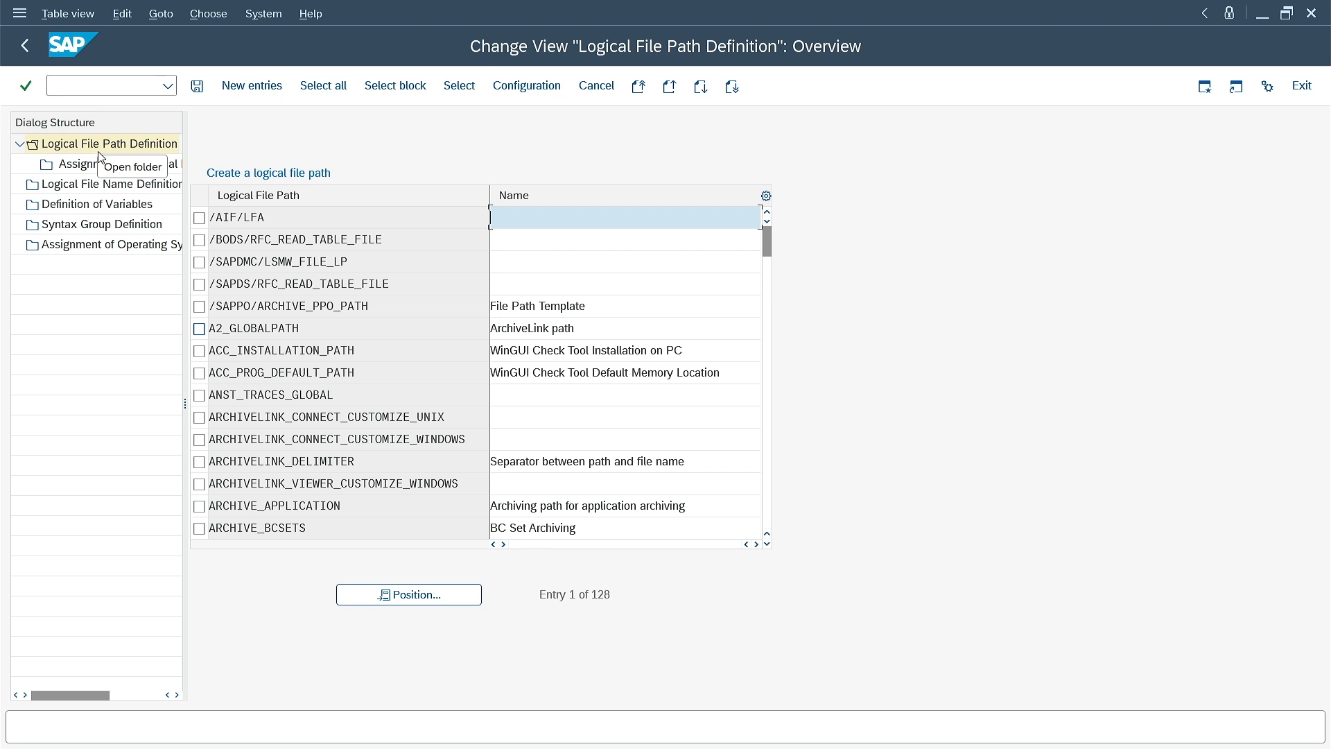
double_click(79, 186)
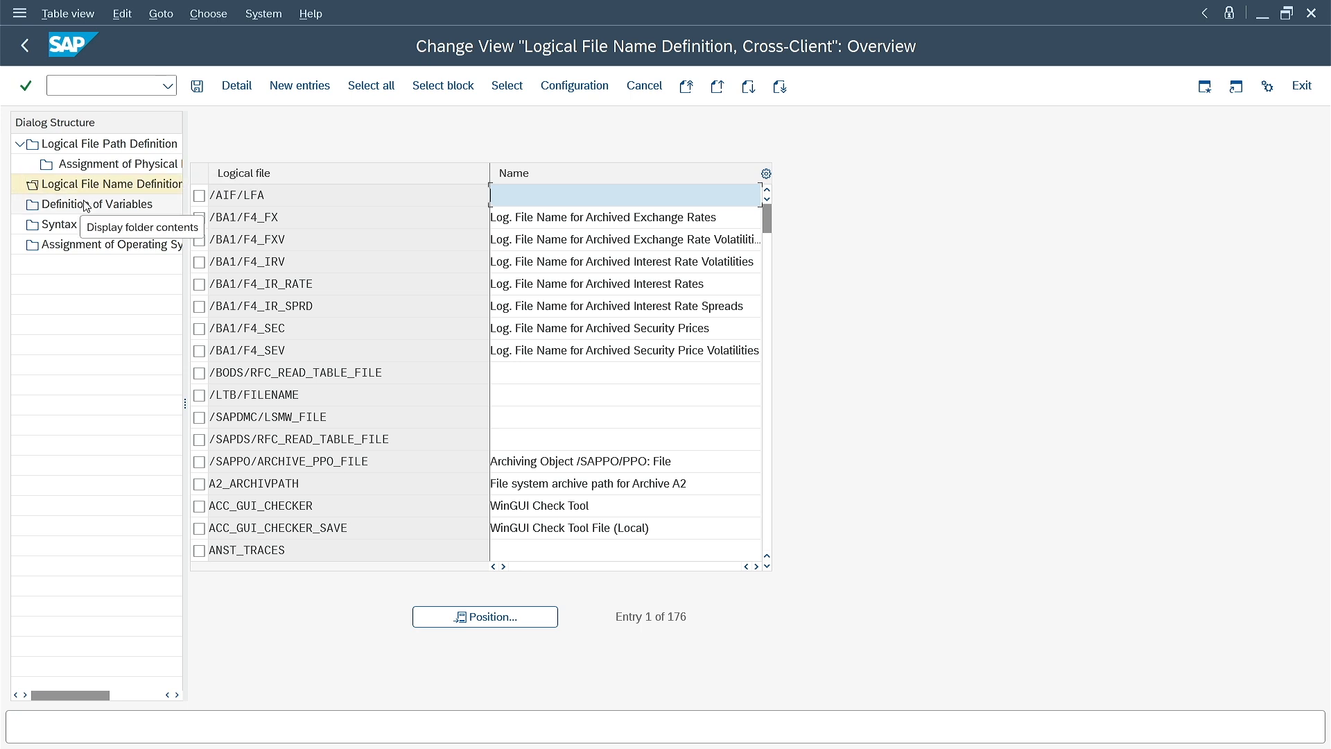
double_click(86, 206)
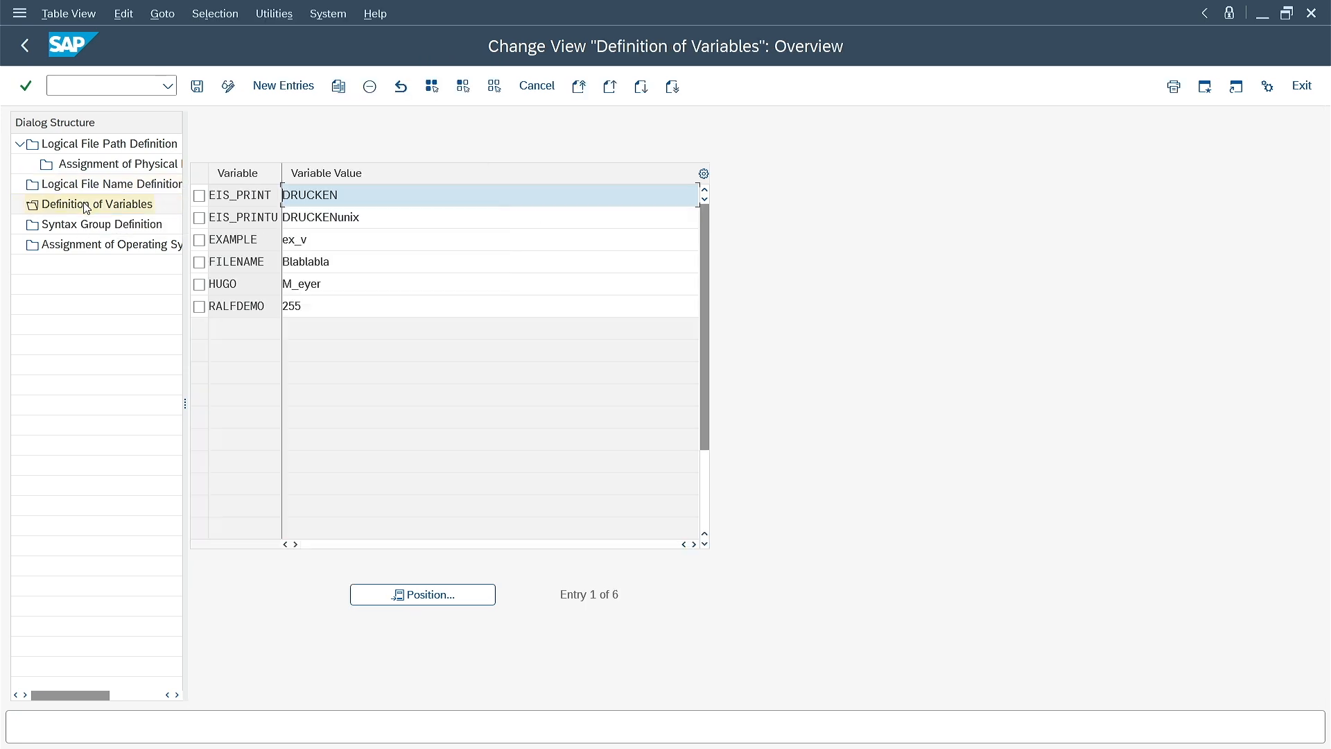
double_click(90, 226)
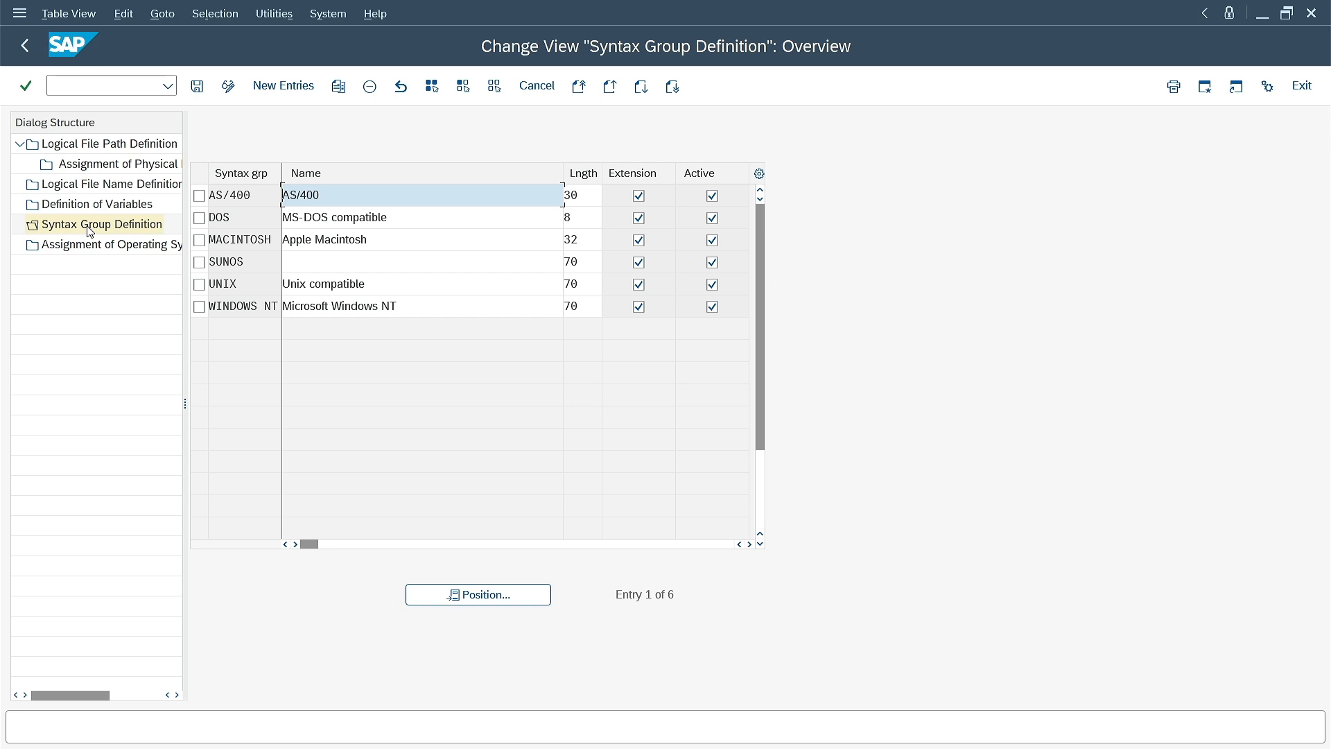
double_click(33, 143)
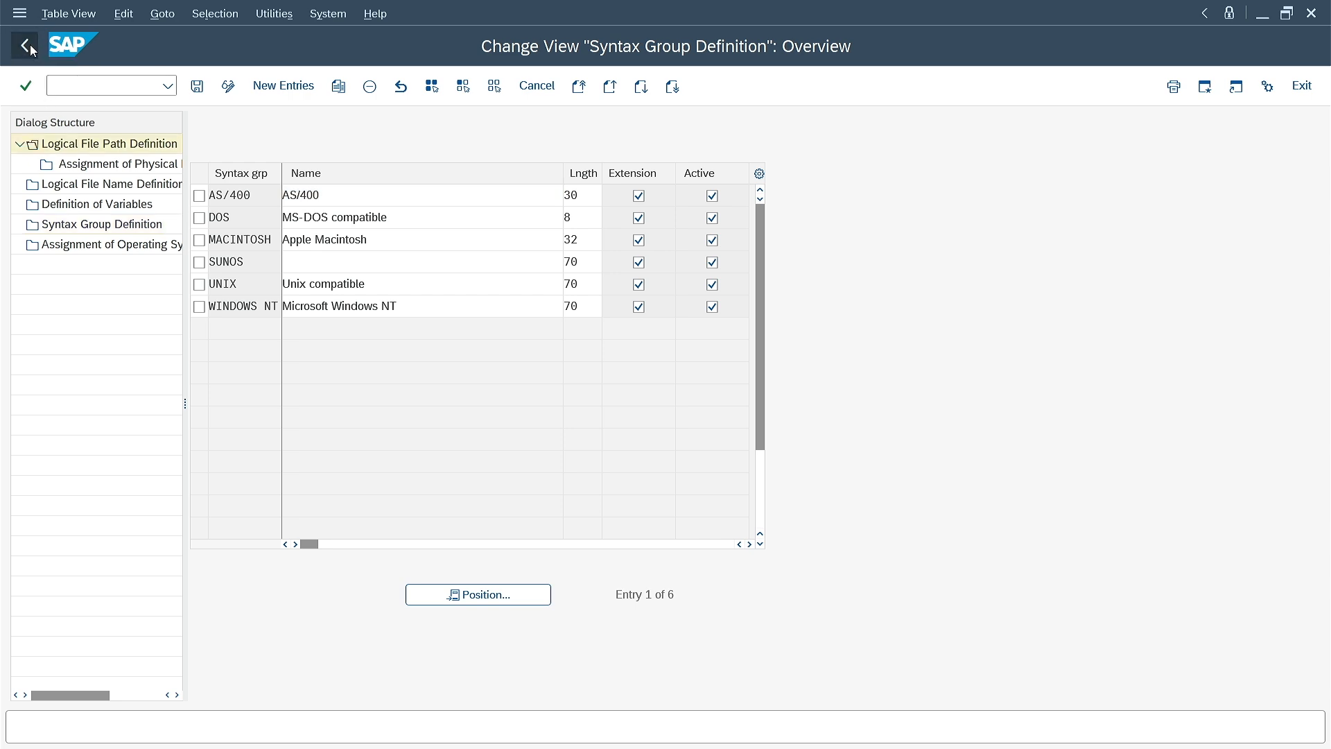
click(25, 45)
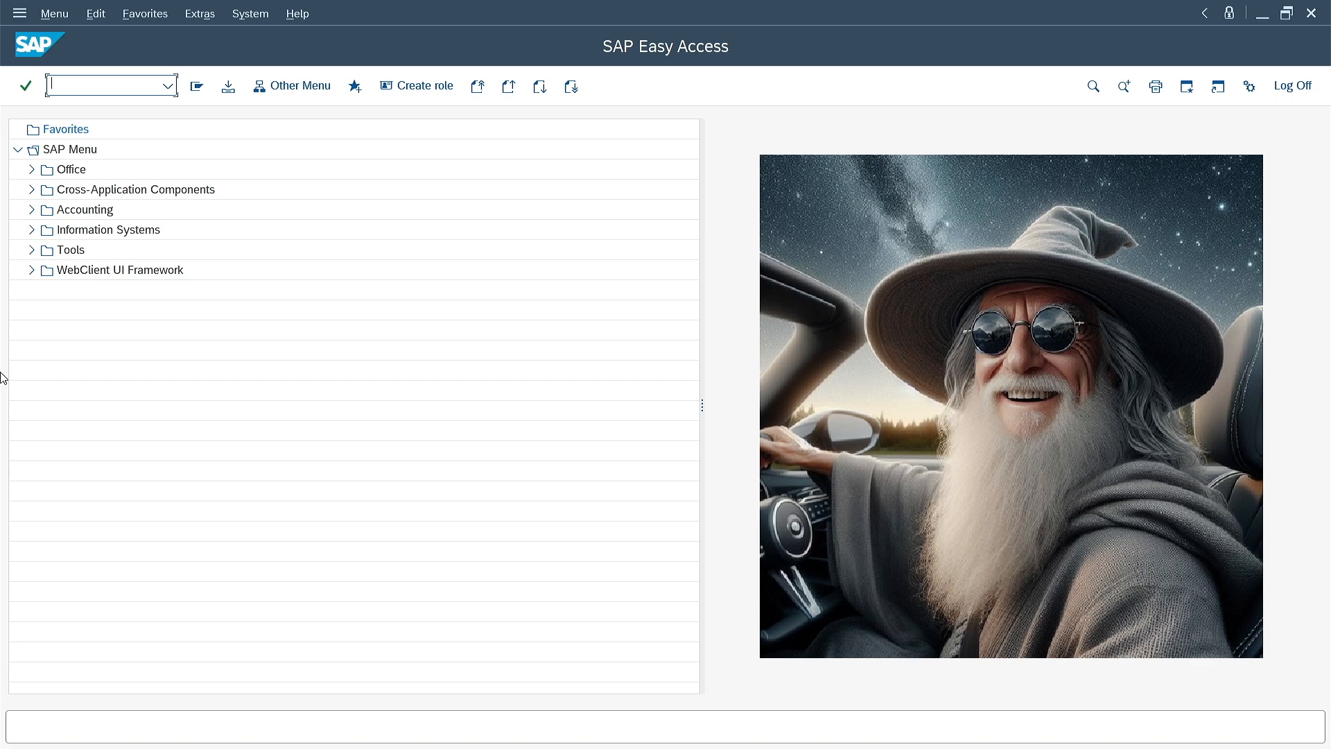
Step: Run transaction SM69, view the details of the customer external command Z_SLEEP, and exit to SAP Easy Access
text(/nsm69)
key(Return)
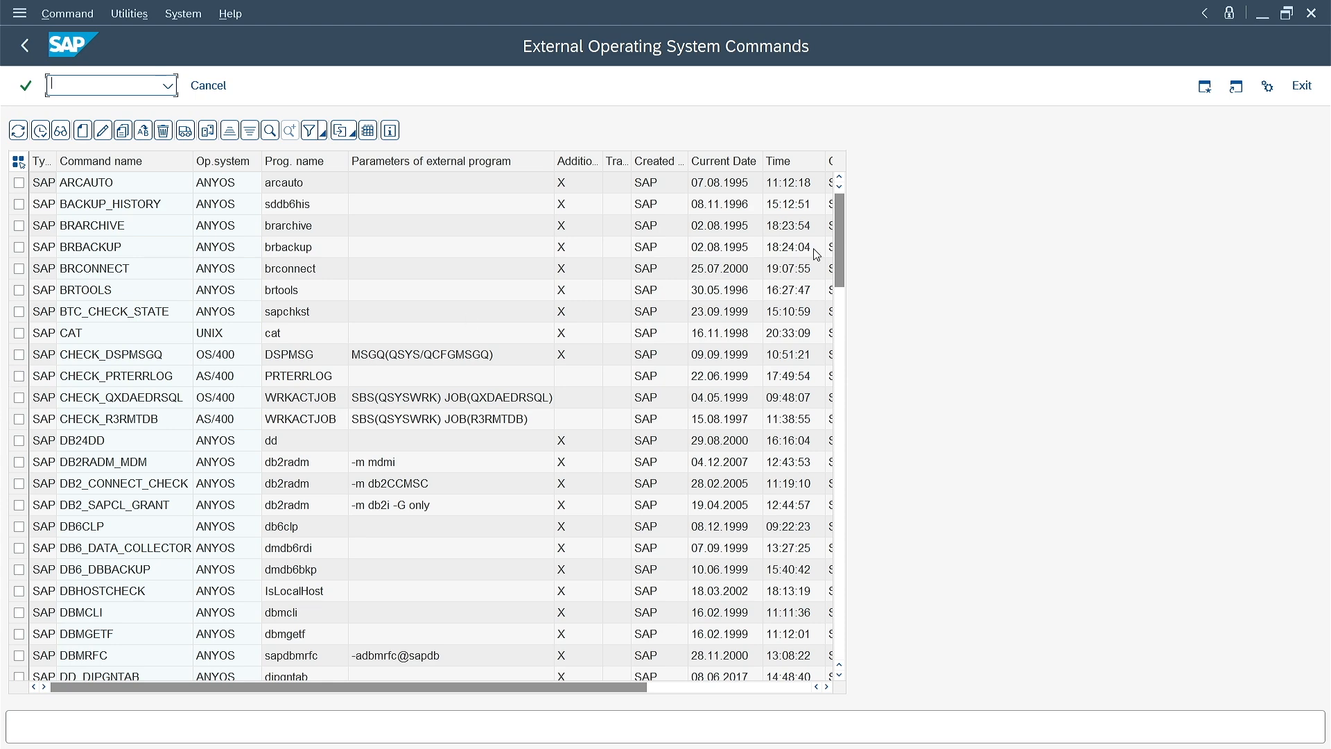
drag(837, 247, 808, 645)
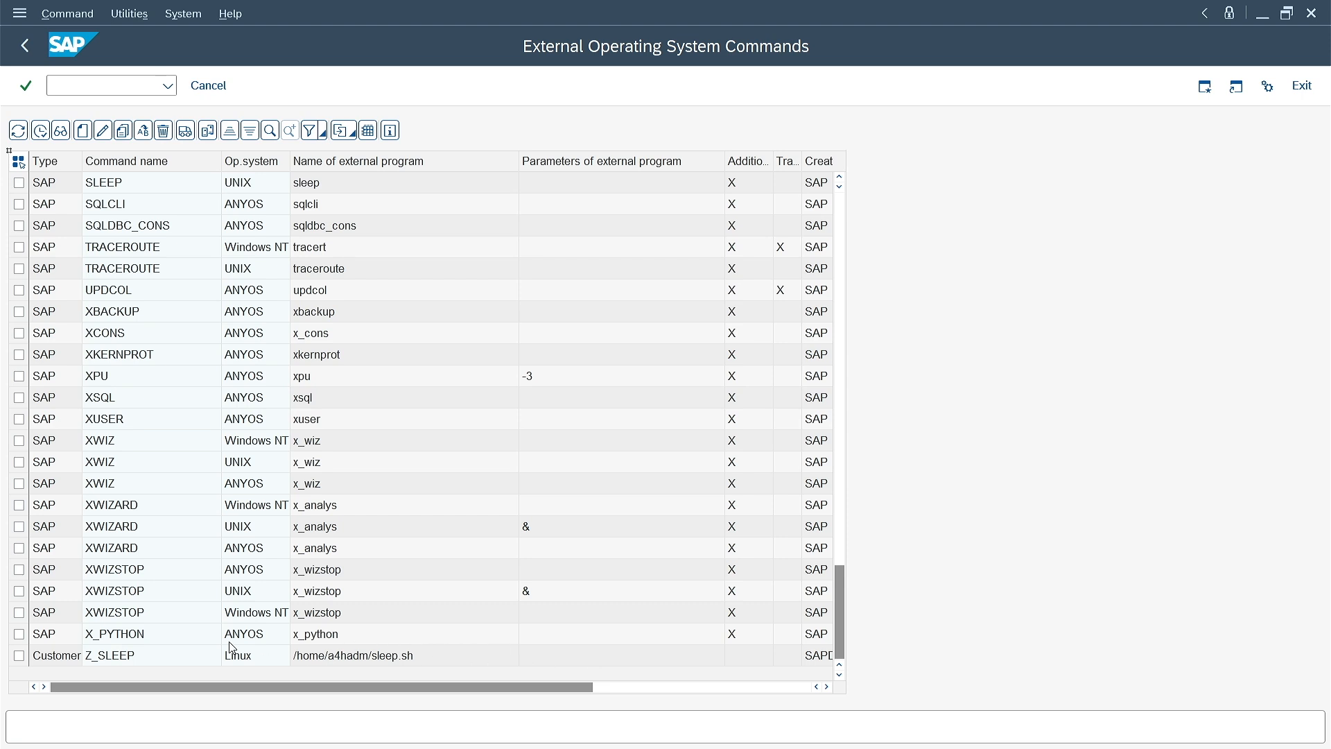
click(63, 658)
double_click(62, 658)
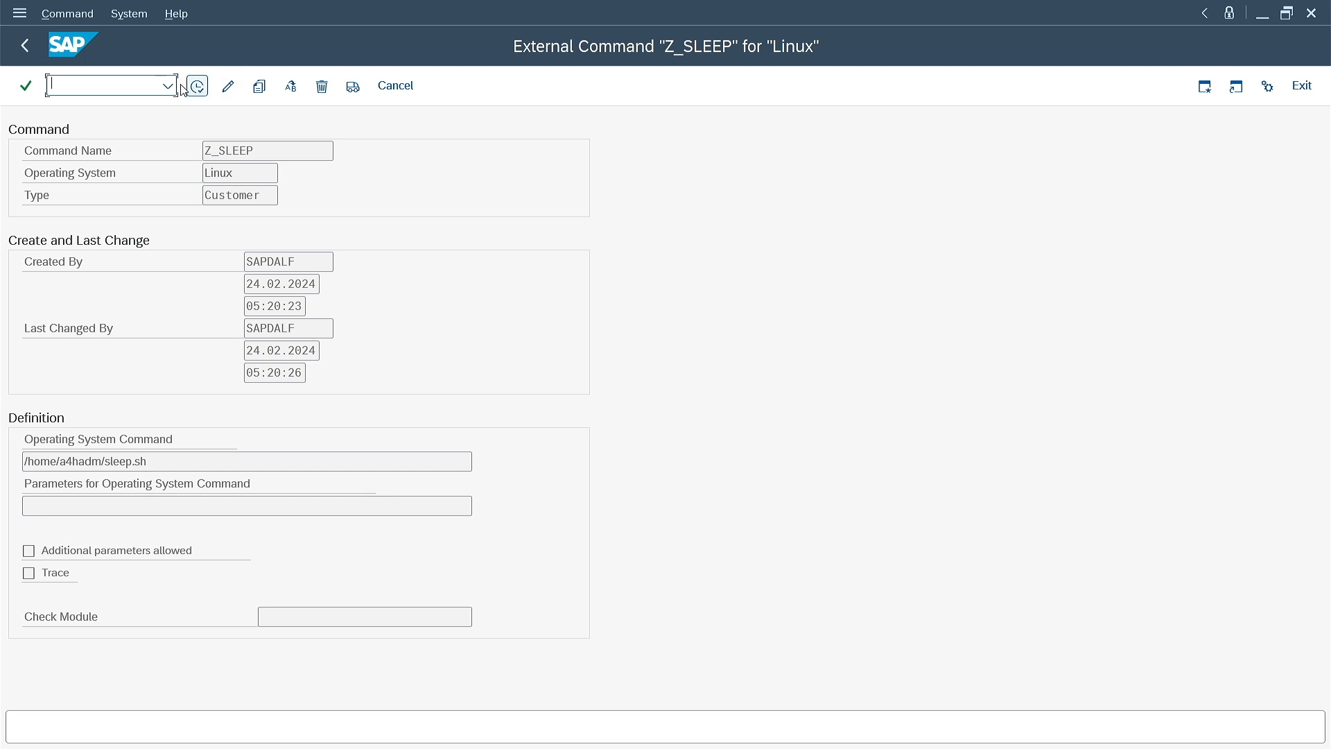
click(24, 45)
click(22, 55)
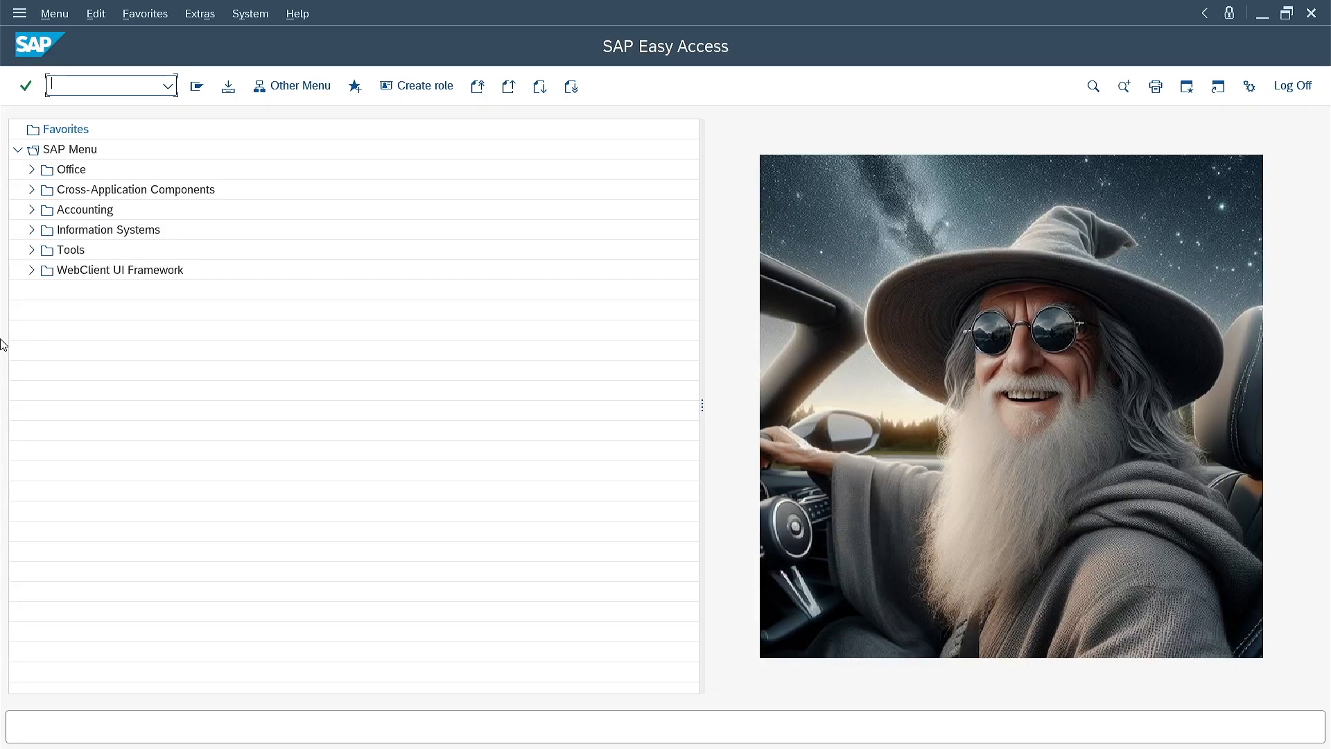
Step: Run transaction SAINT, view the installed add-on components, and exit to SAP Easy Access
text(/nSAINT)
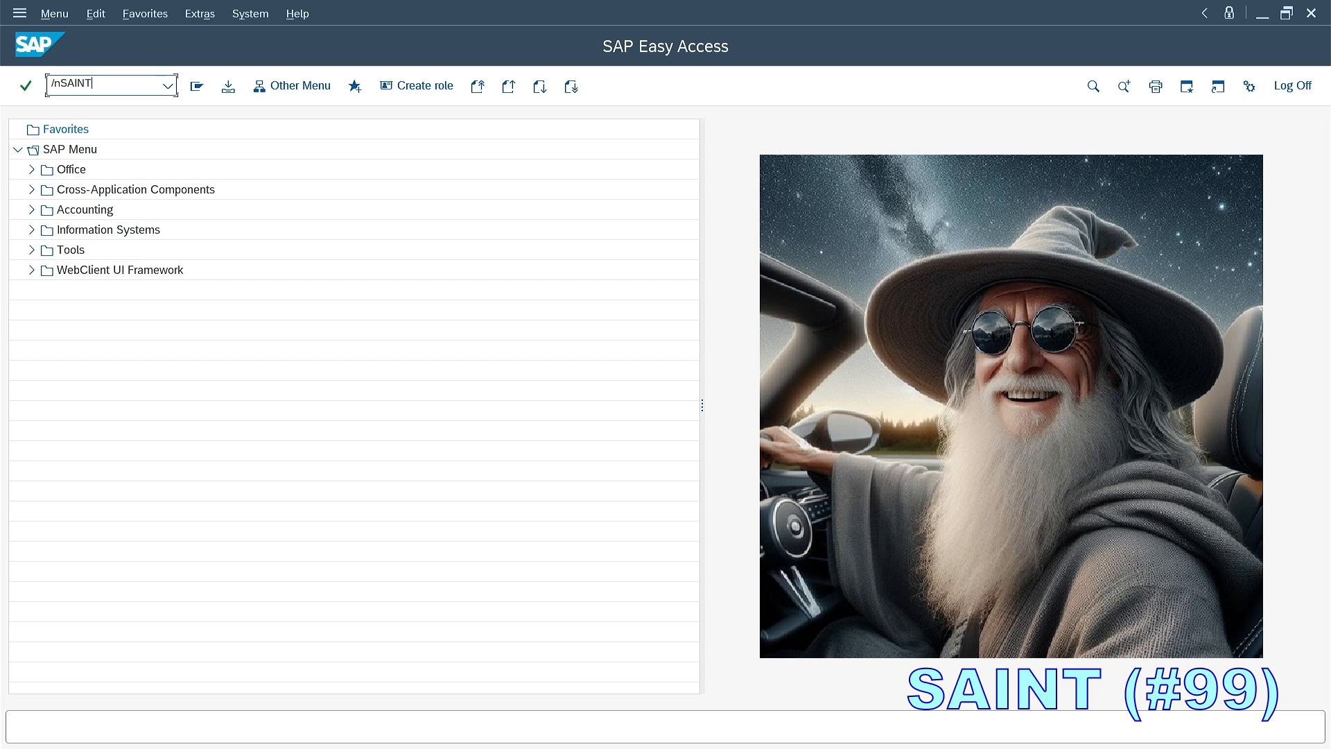
key(Return)
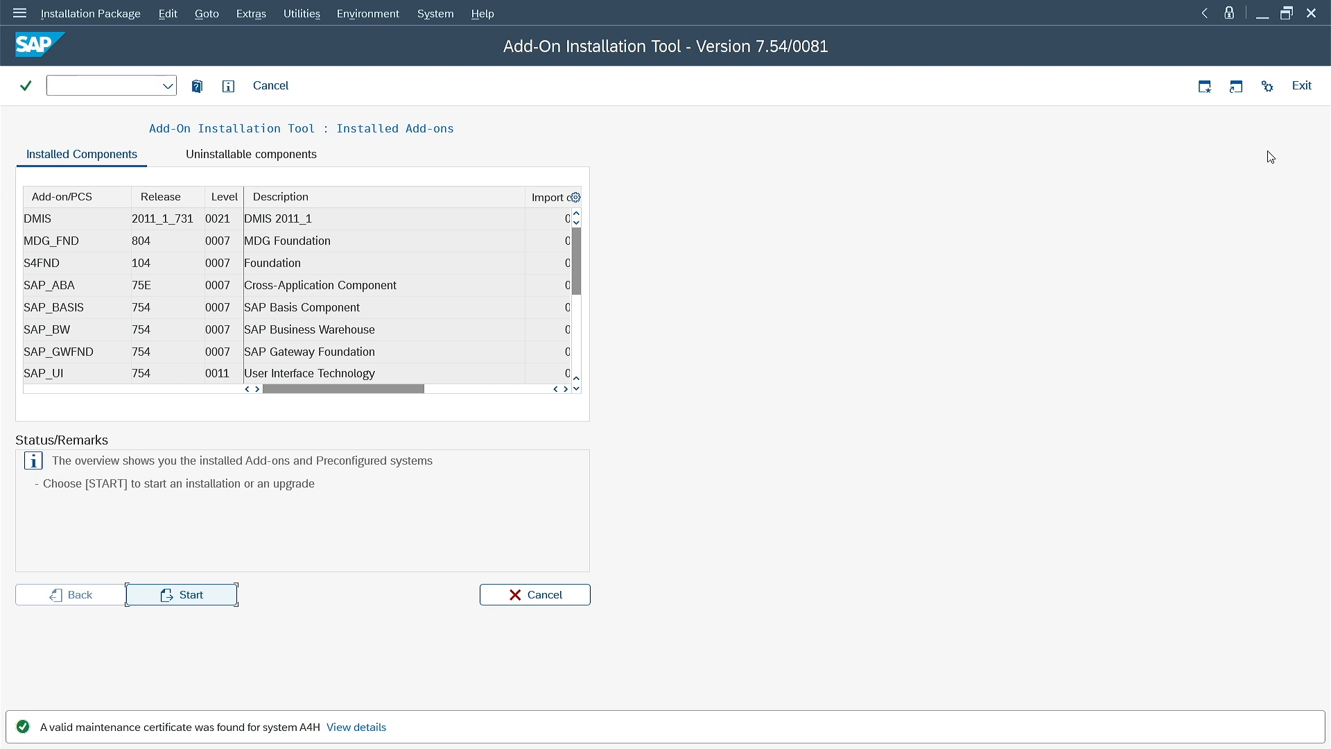
click(1301, 85)
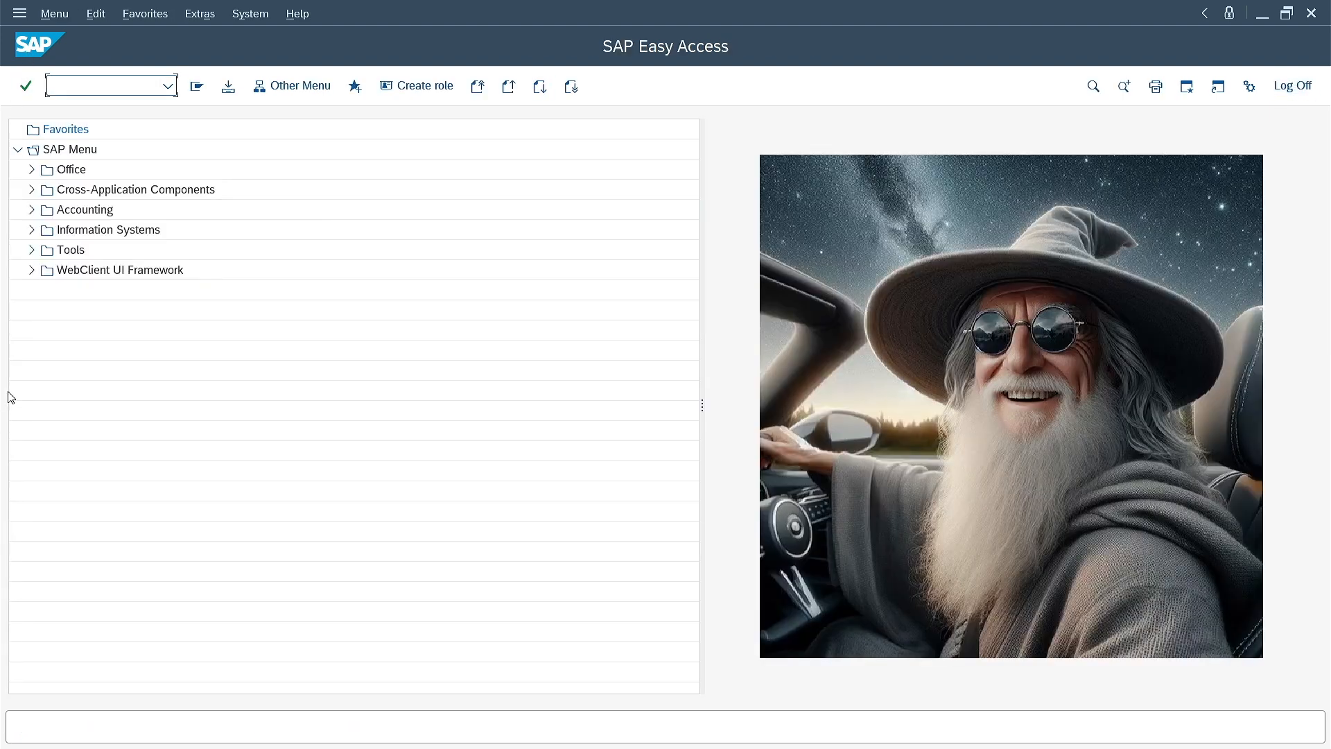
Step: Run transaction SPAM, view the Support Package Manager's initial screen, and exit to SAP Easy Access
text(/nspam)
key(Return)
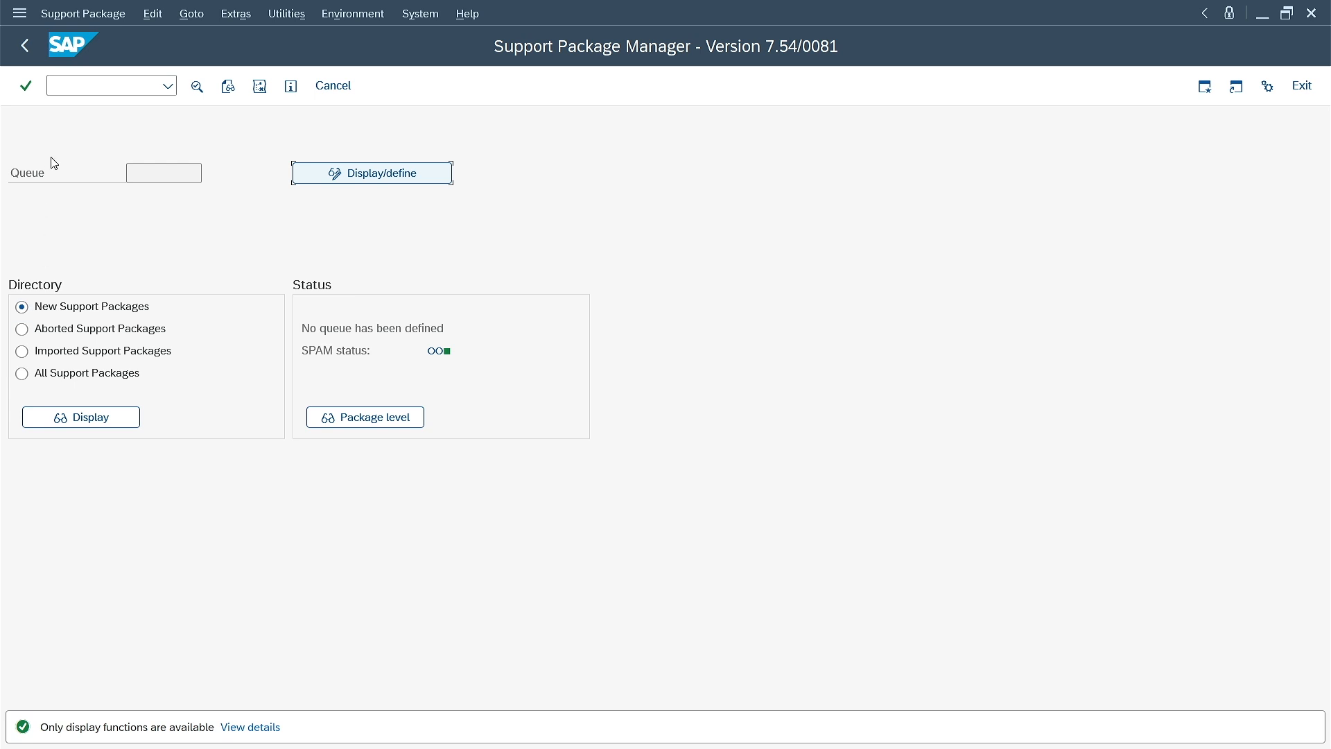
click(25, 45)
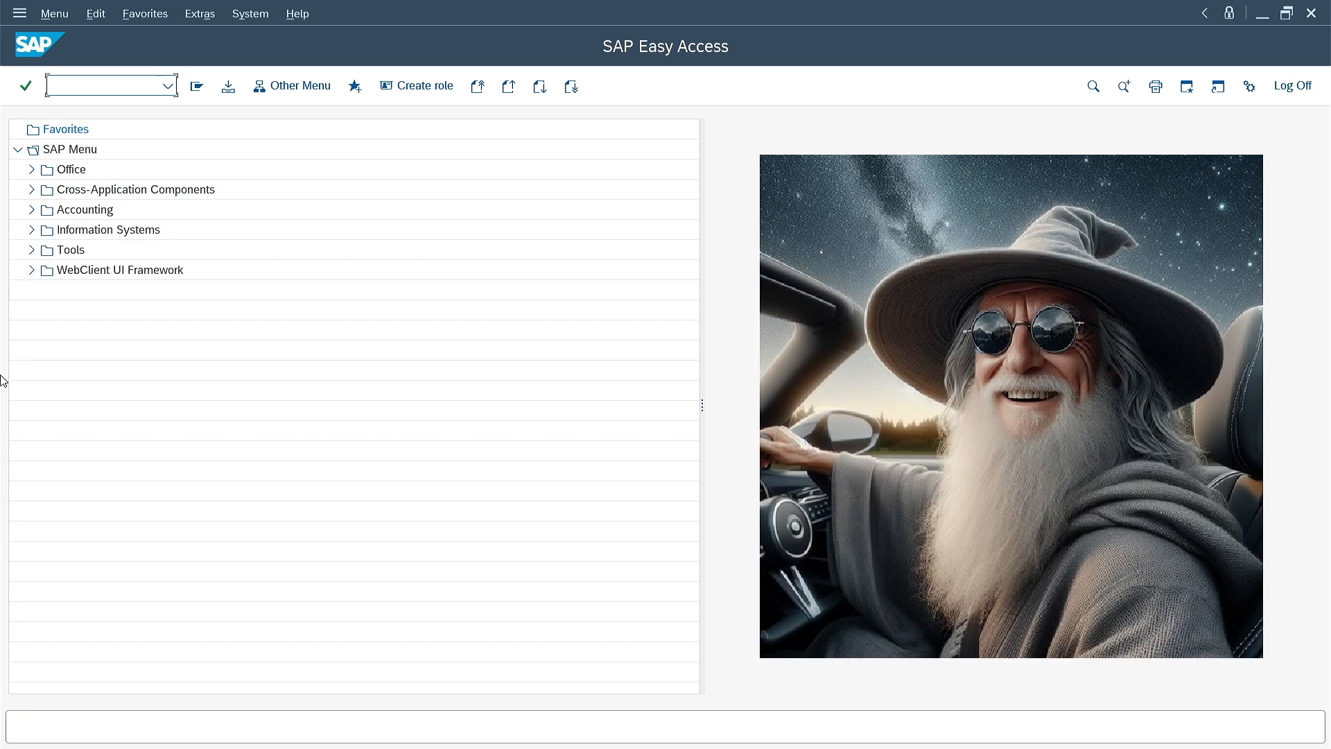
Step: Run transaction SNOTE, view the Note Assistant's home screen, and exit to SAP Easy Access
text(SNOTE)
key(Return)
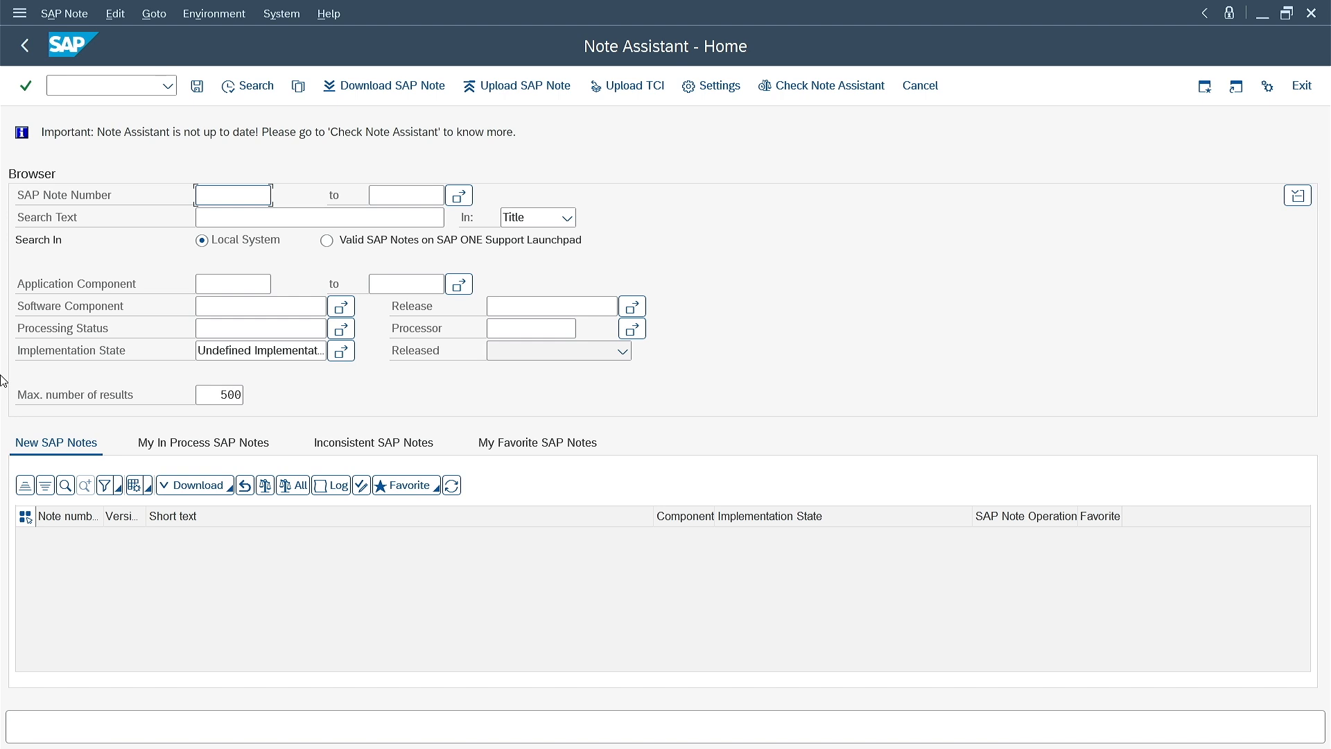
click(25, 46)
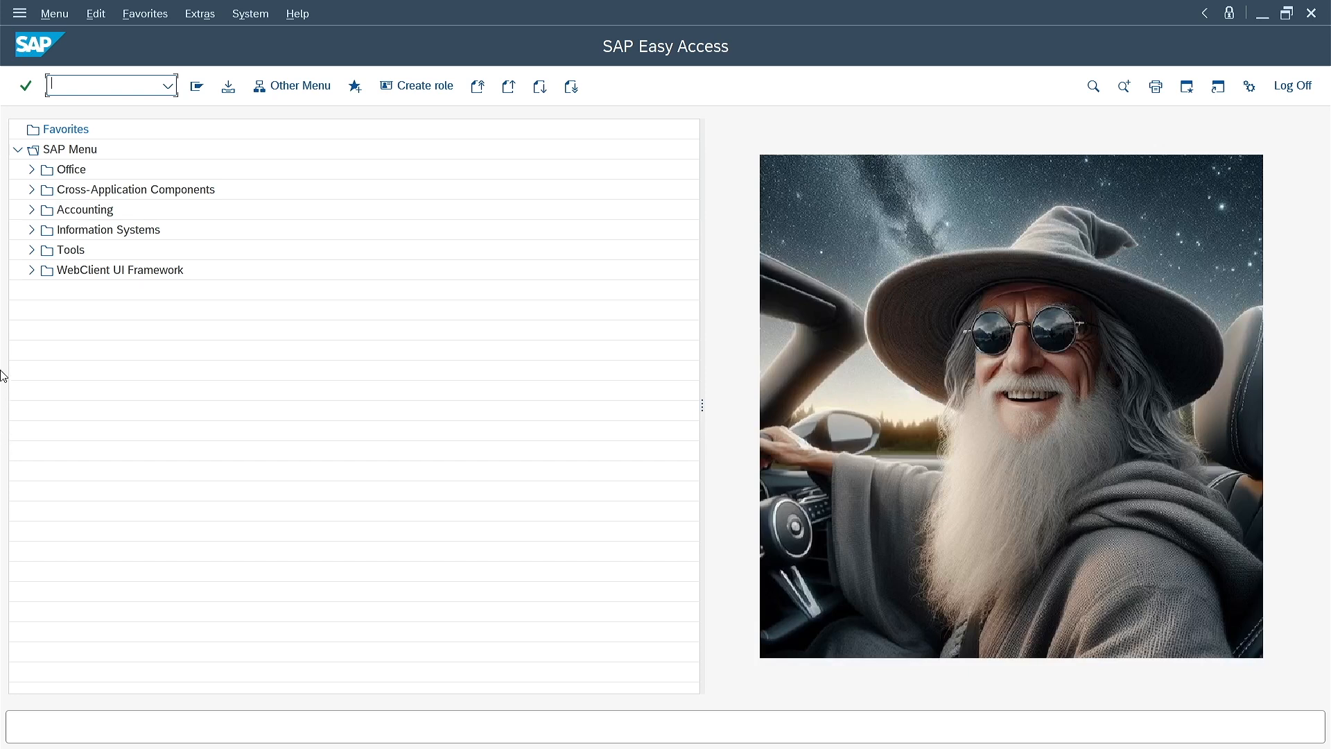
Step: Run transaction SPAU, view the modification adjustment selection screen, and exit to SAP Easy Access
text(/nSPAU)
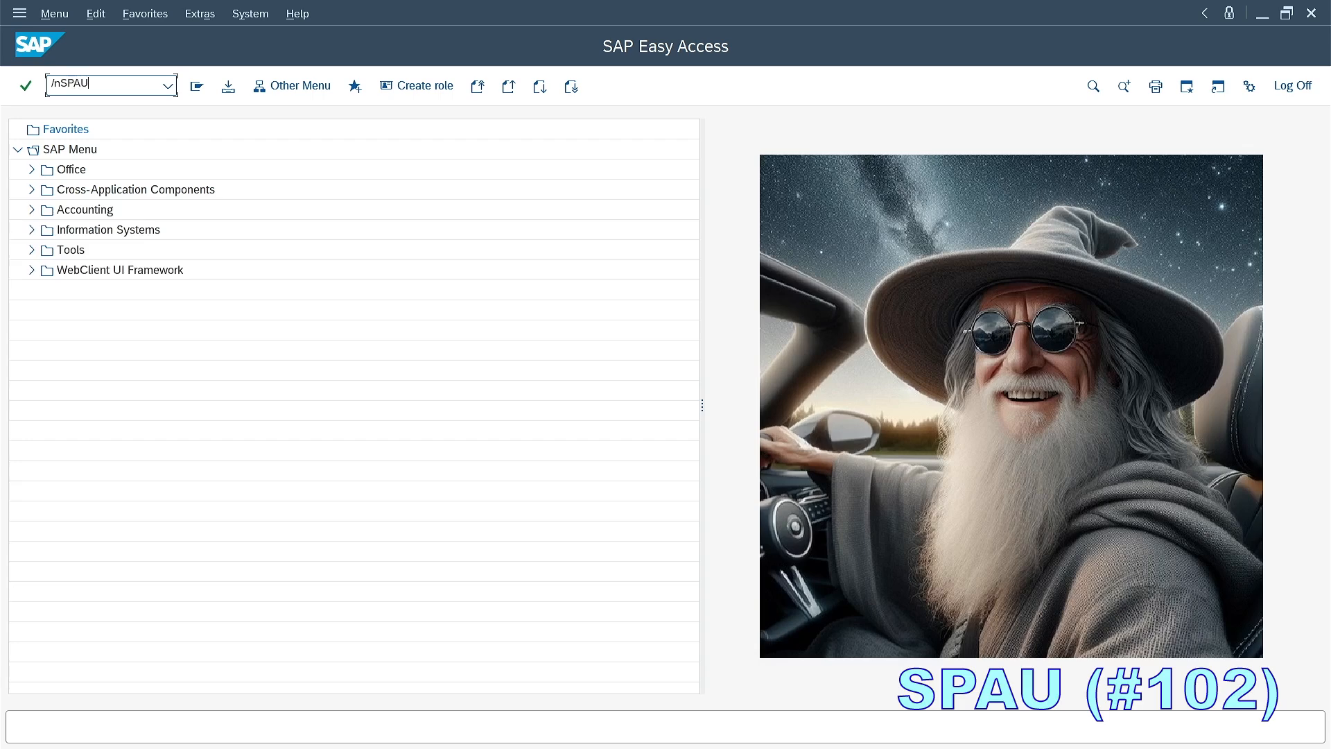
key(Return)
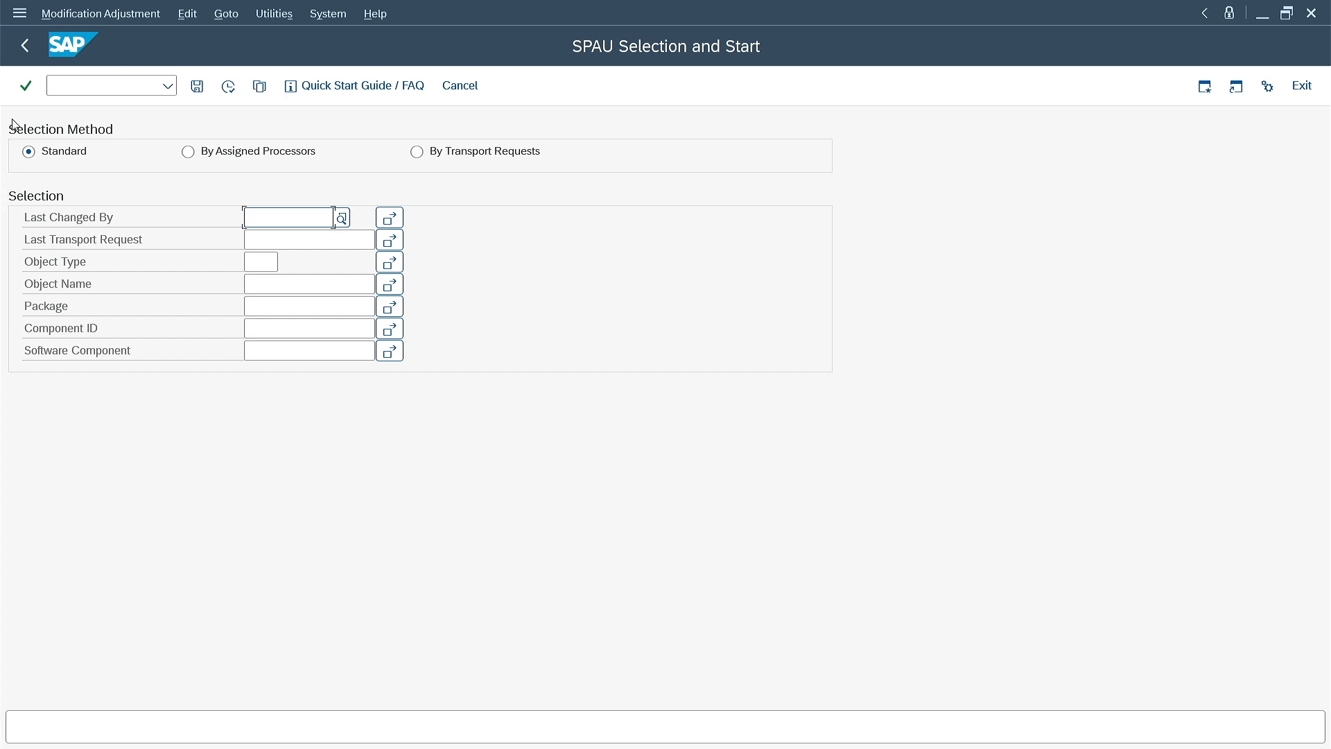
click(26, 45)
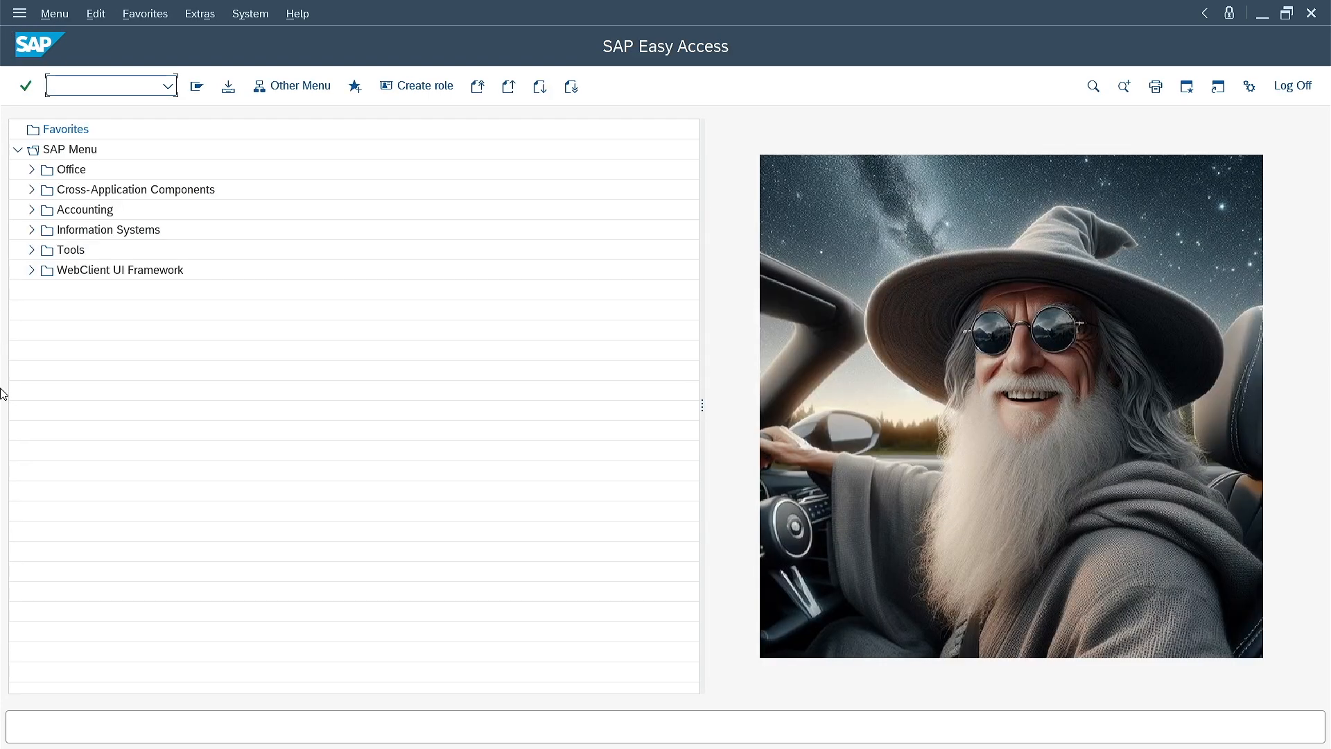
Step: Run transaction SPDD, view its modification adjustment selection screen, and exit to SAP Easy Access
text(spdd)
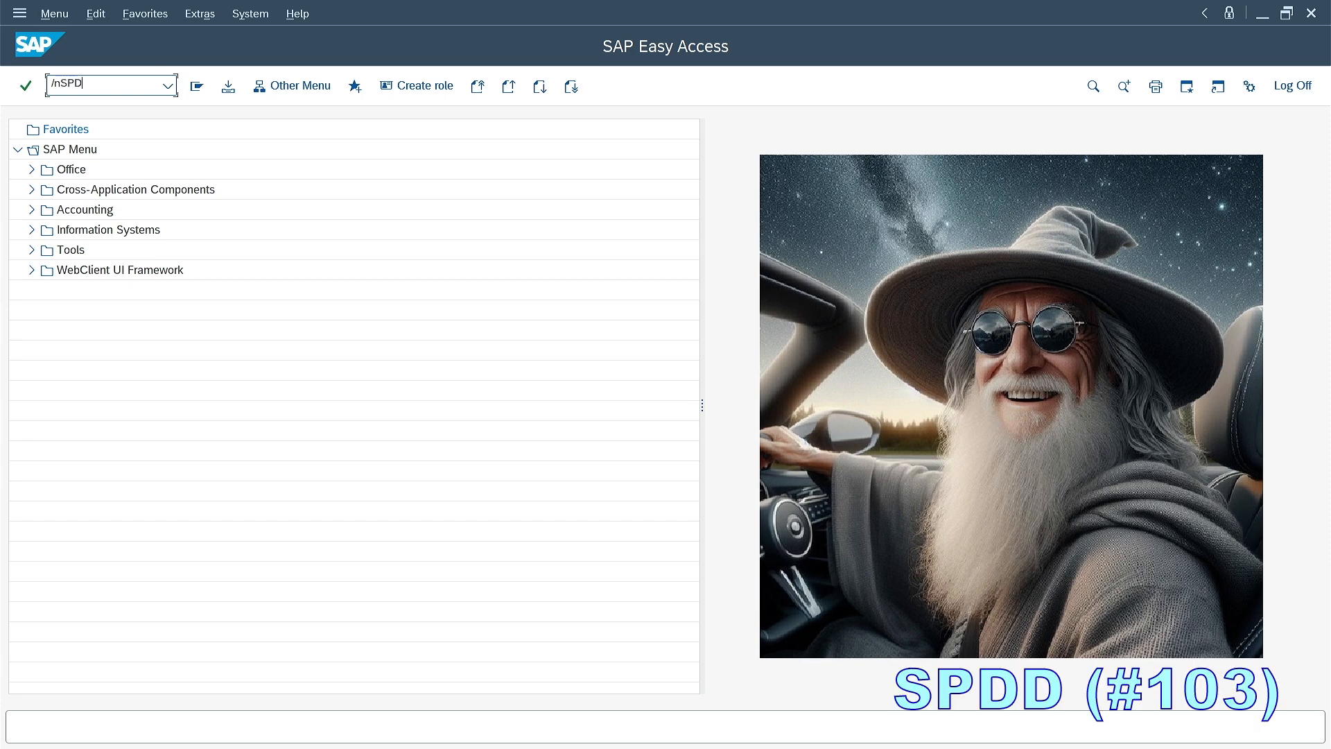
key(Return)
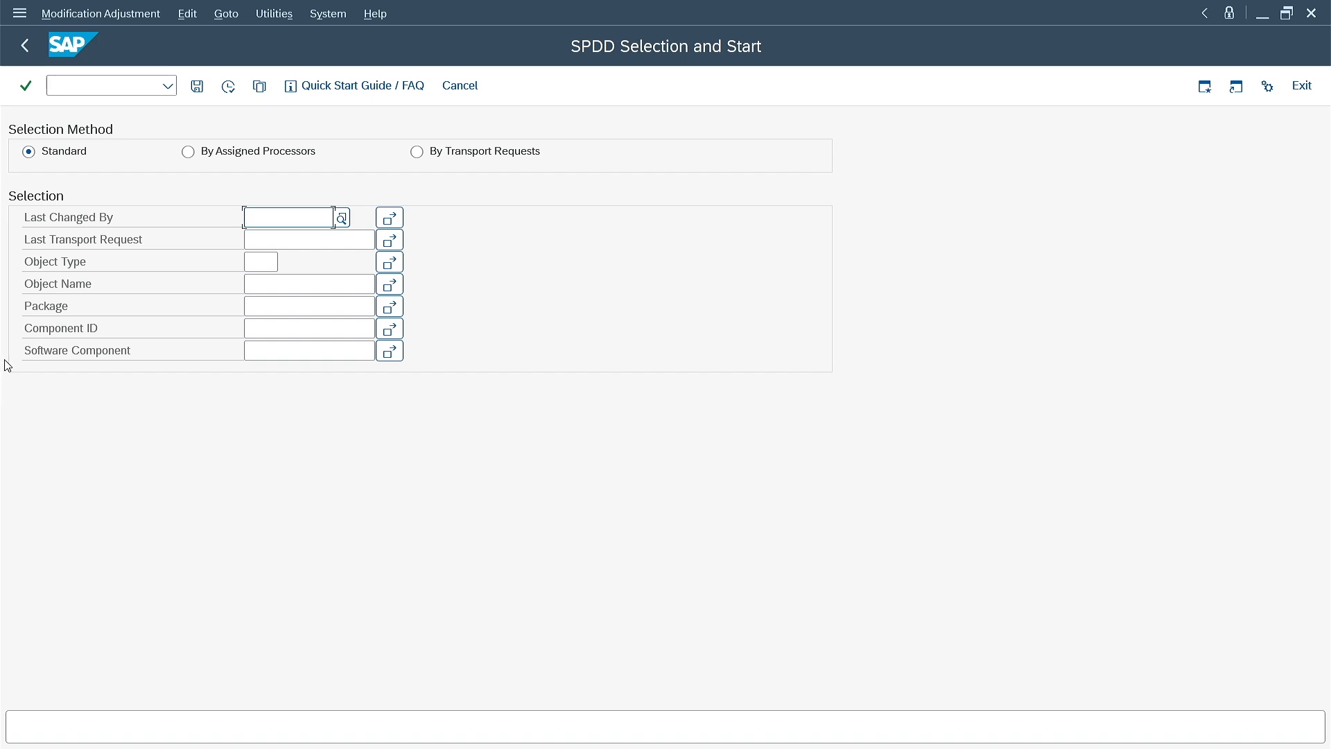
click(25, 45)
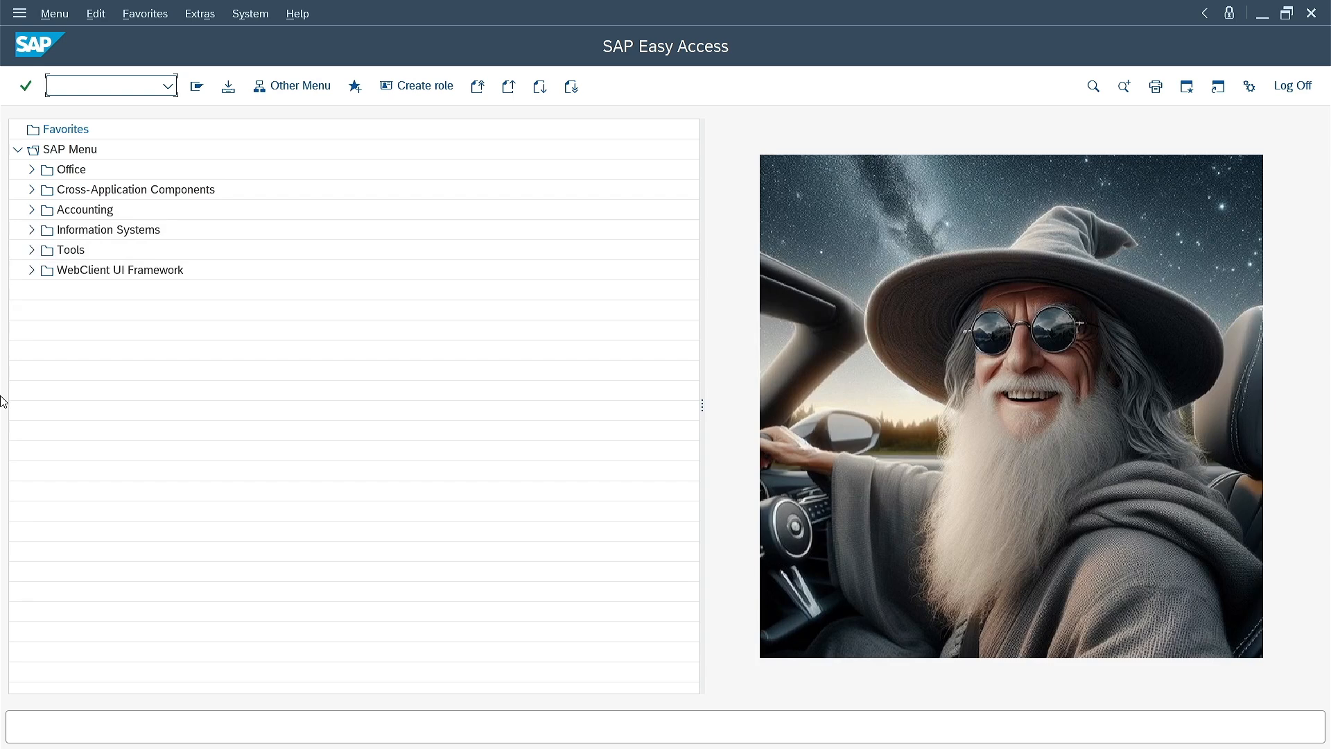
Step: Run transaction SLICENSE, view the current license settings and installed licenses, and exit to SAP Easy Access
text(/nSLICENSE)
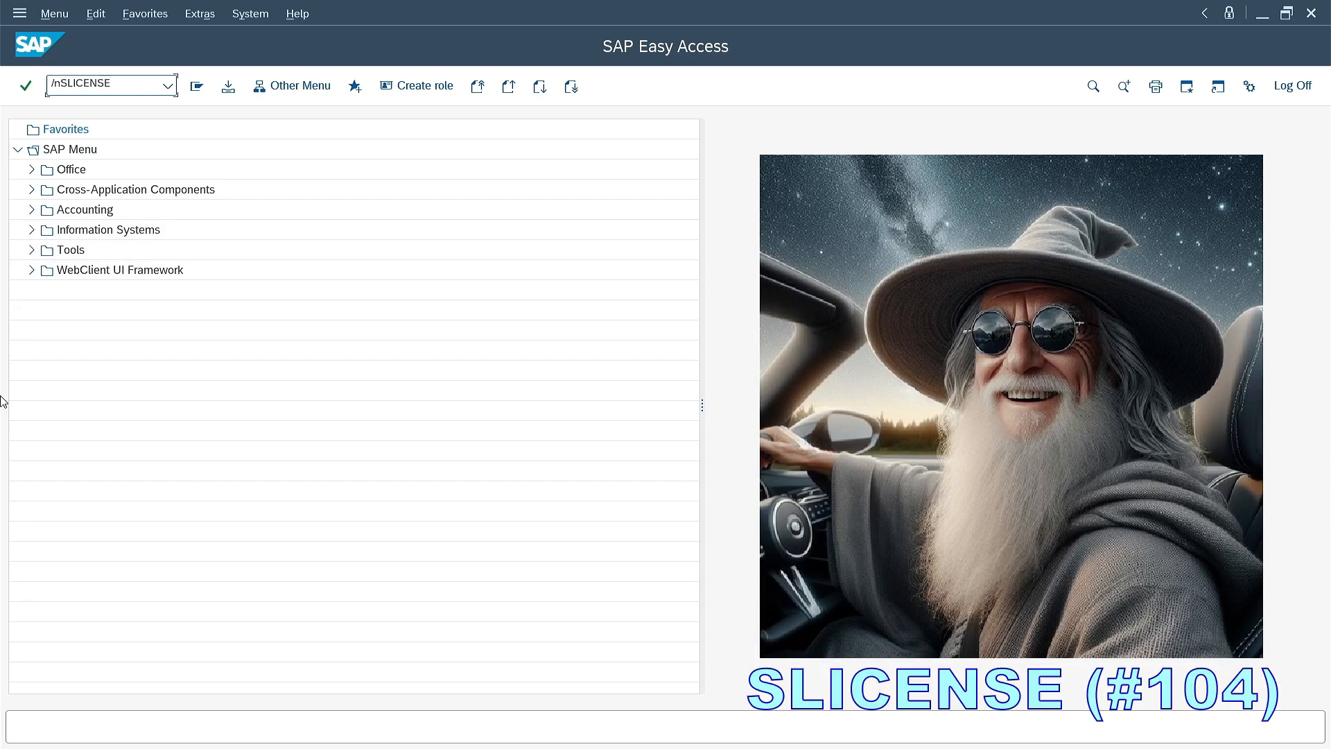
key(Return)
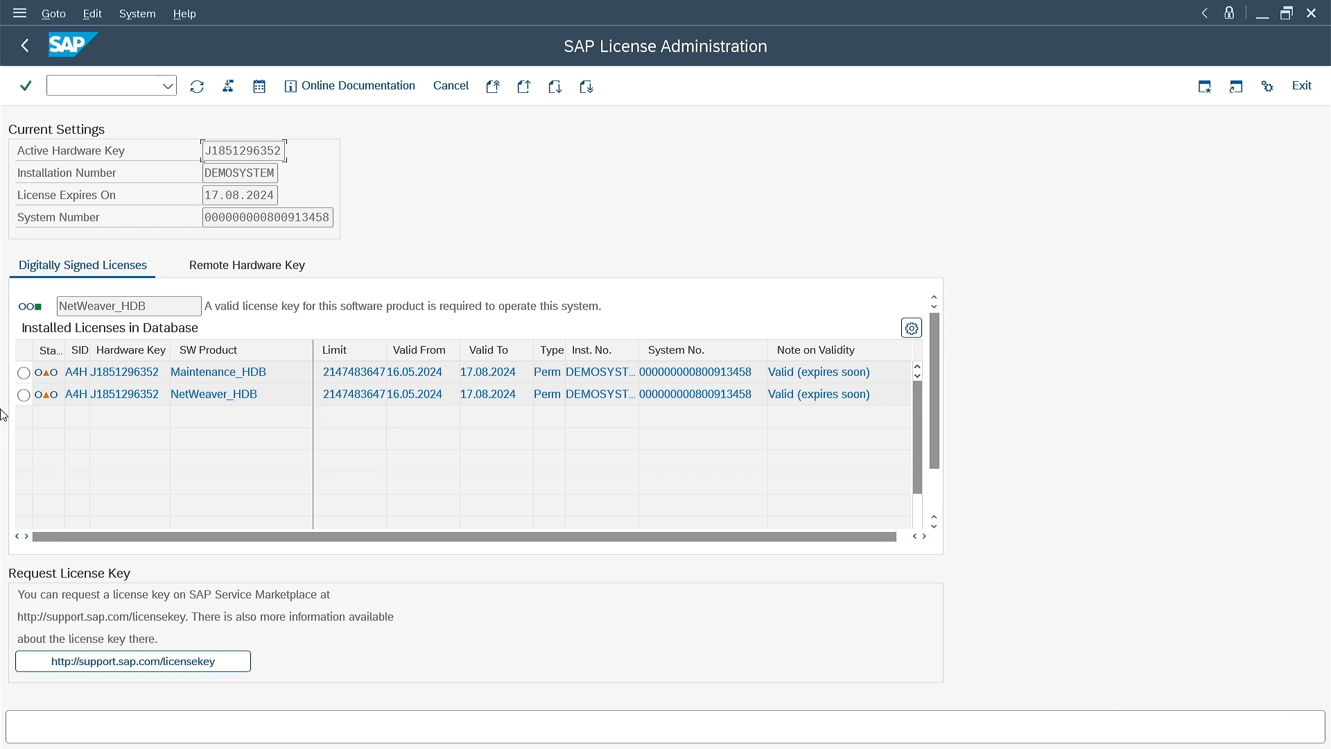
click(24, 45)
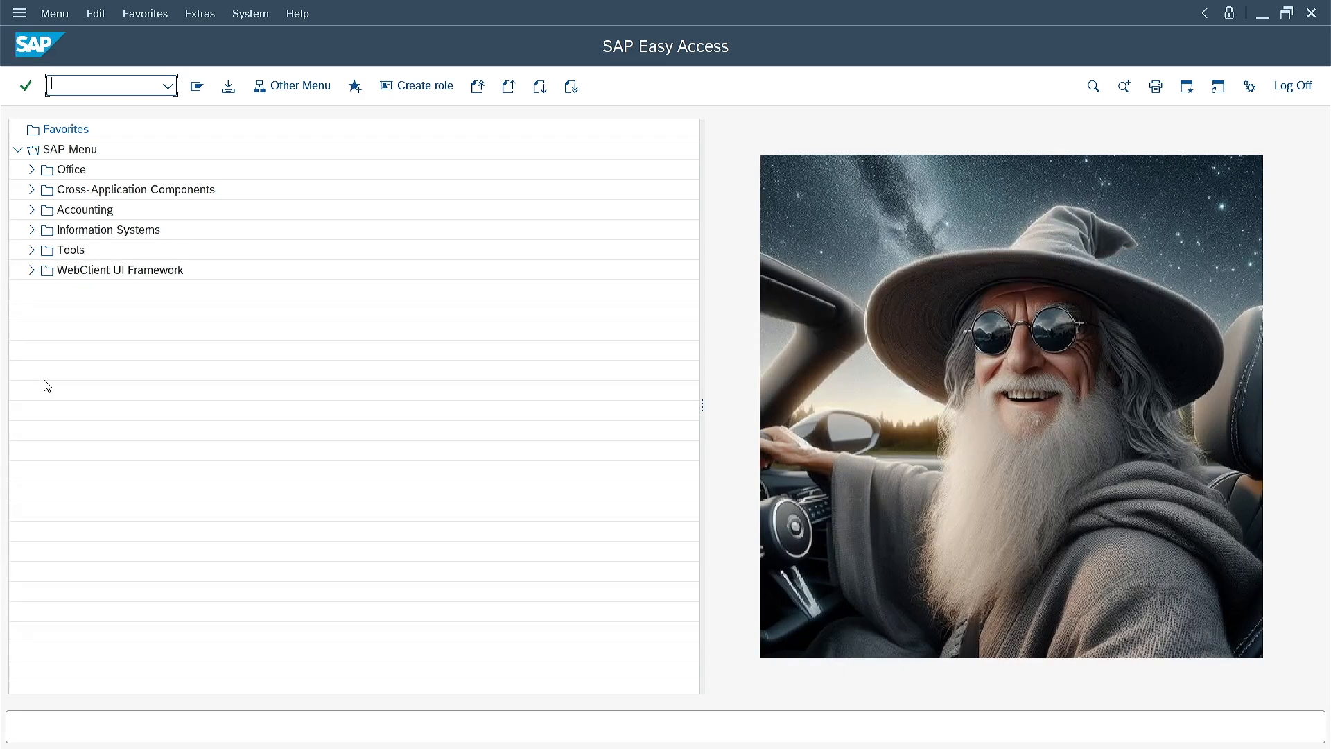
Step: Log off from the SAP system and close the SAP Logon window
click(1313, 12)
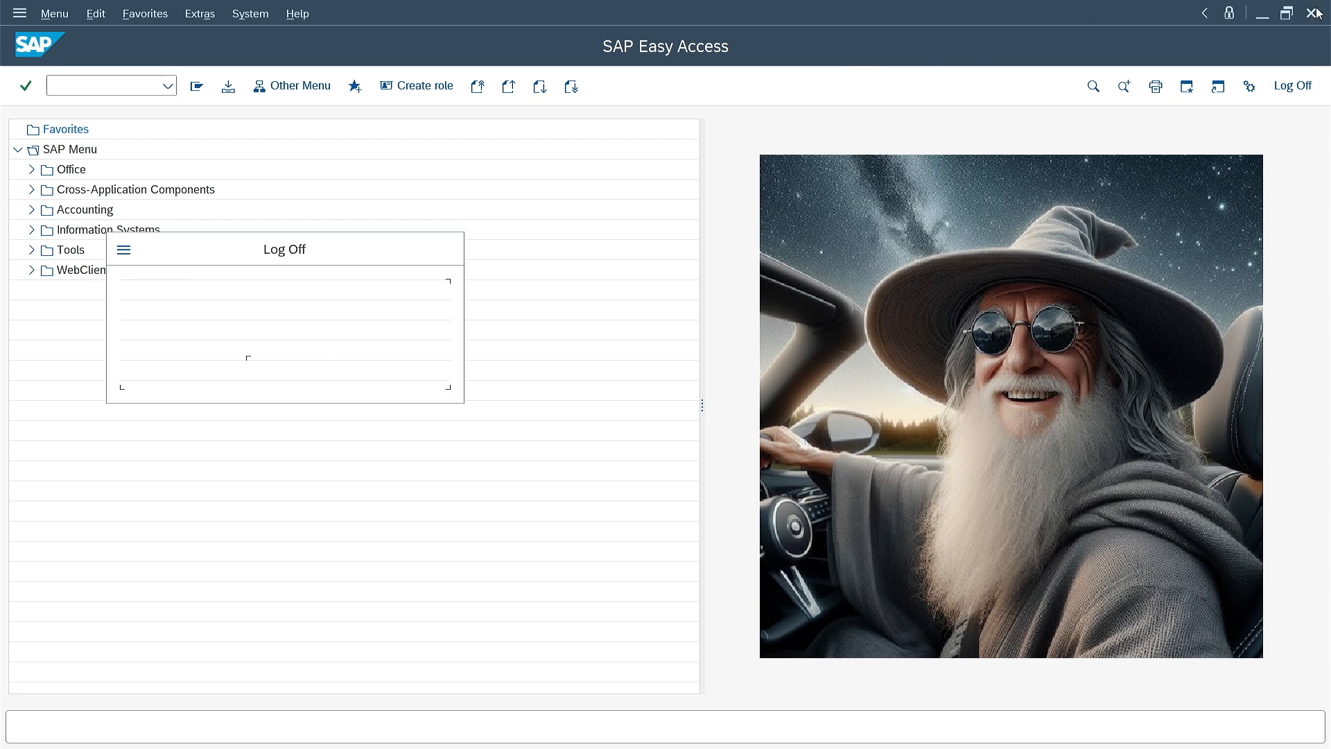
click(229, 372)
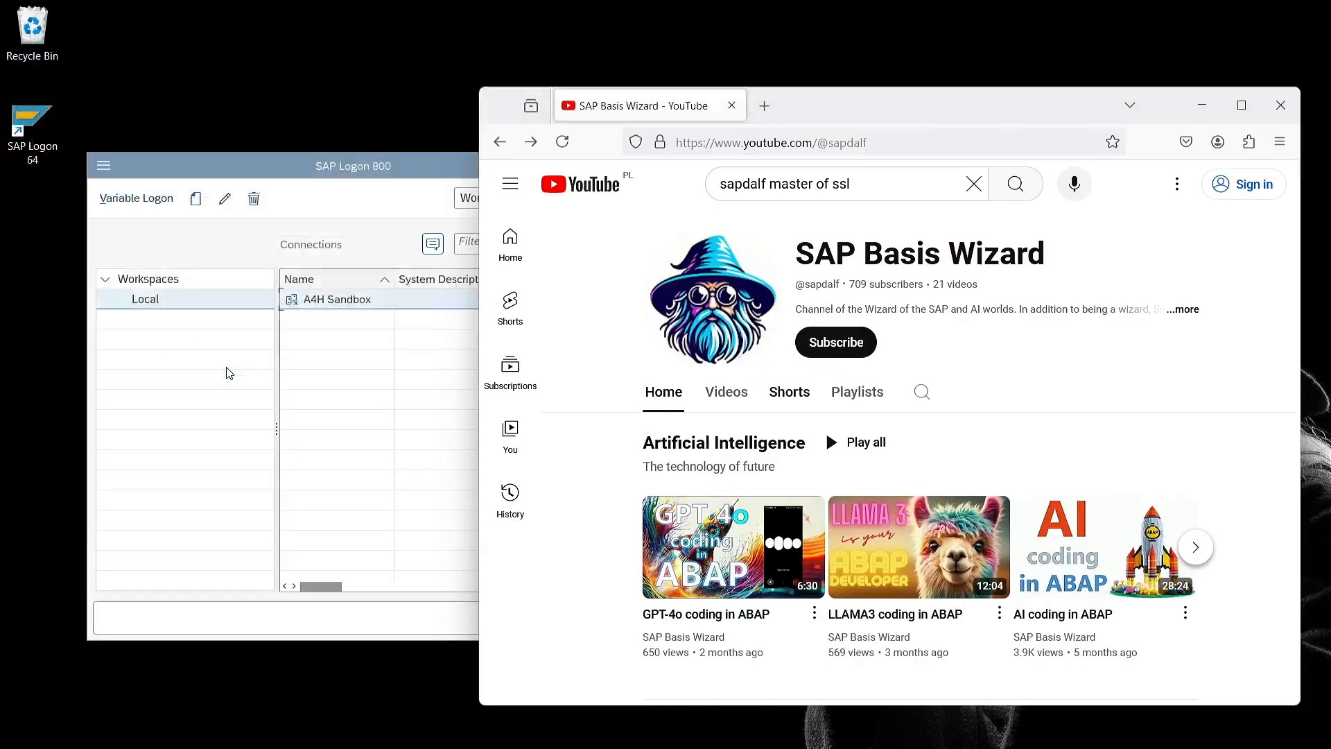
click(364, 164)
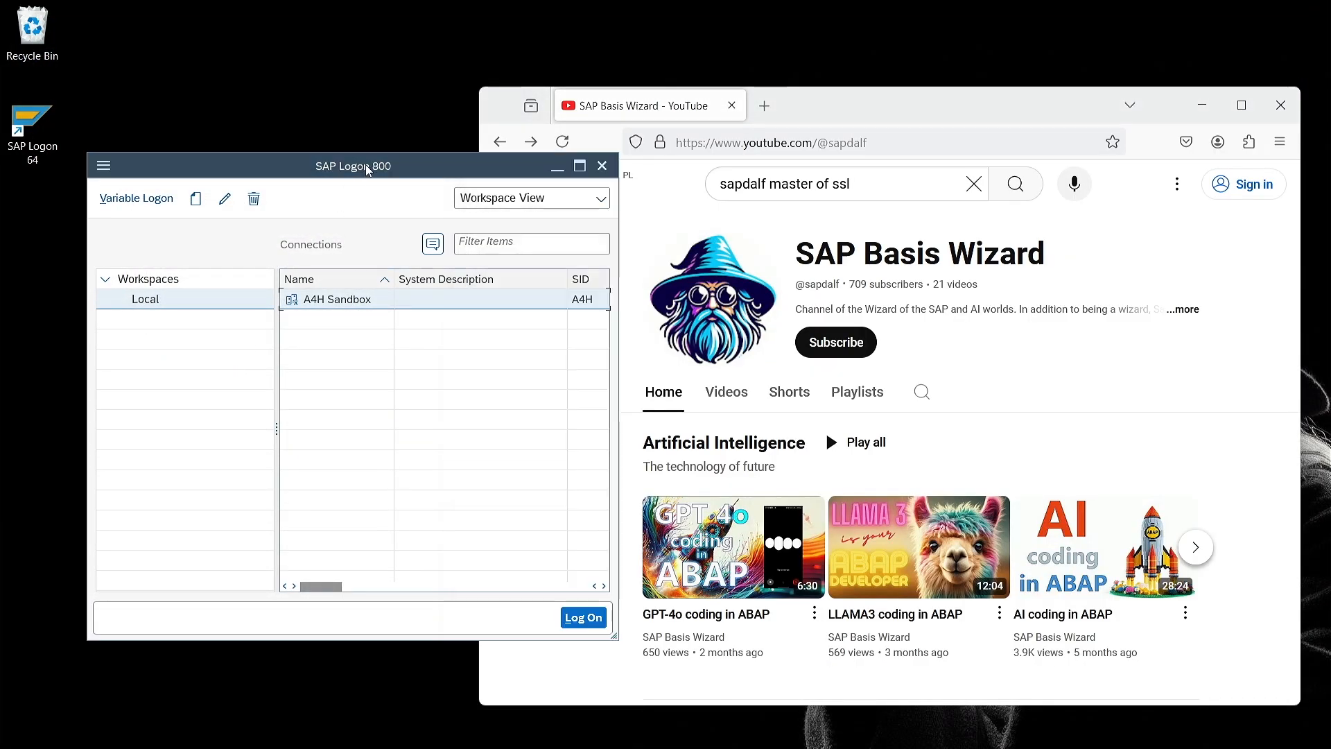
click(602, 166)
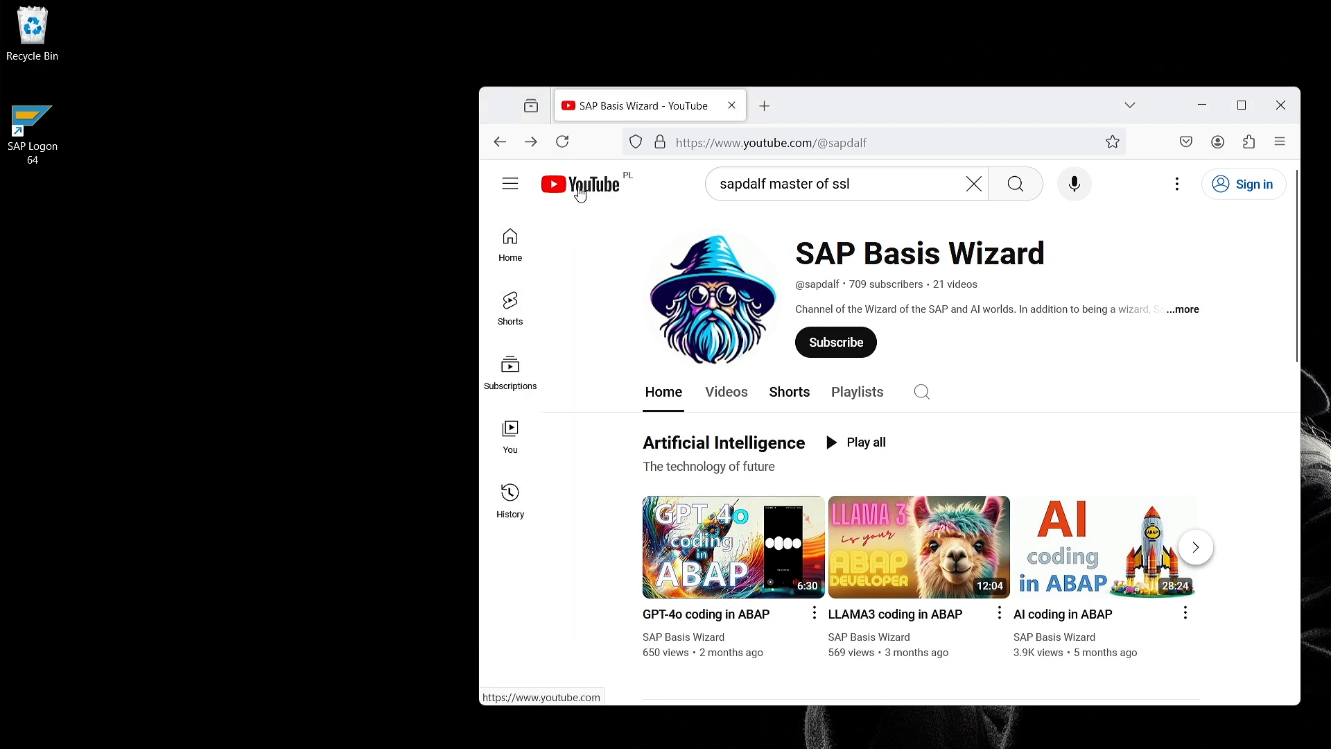
Step: In the browser, look through the SAP Basis Wizard YouTube channel, open the Top 10 Linux commands video, and close the browser
scroll(598, 409, down, 4)
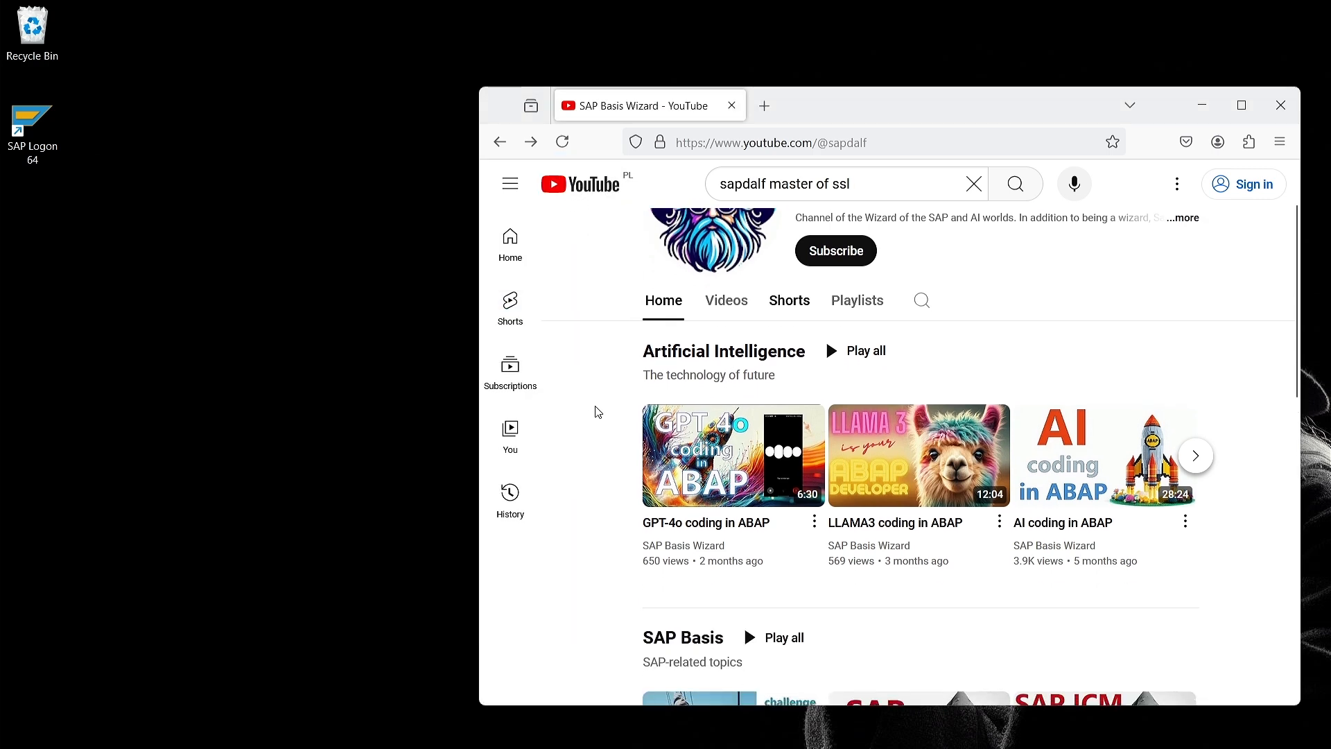
scroll(598, 412, down, 9)
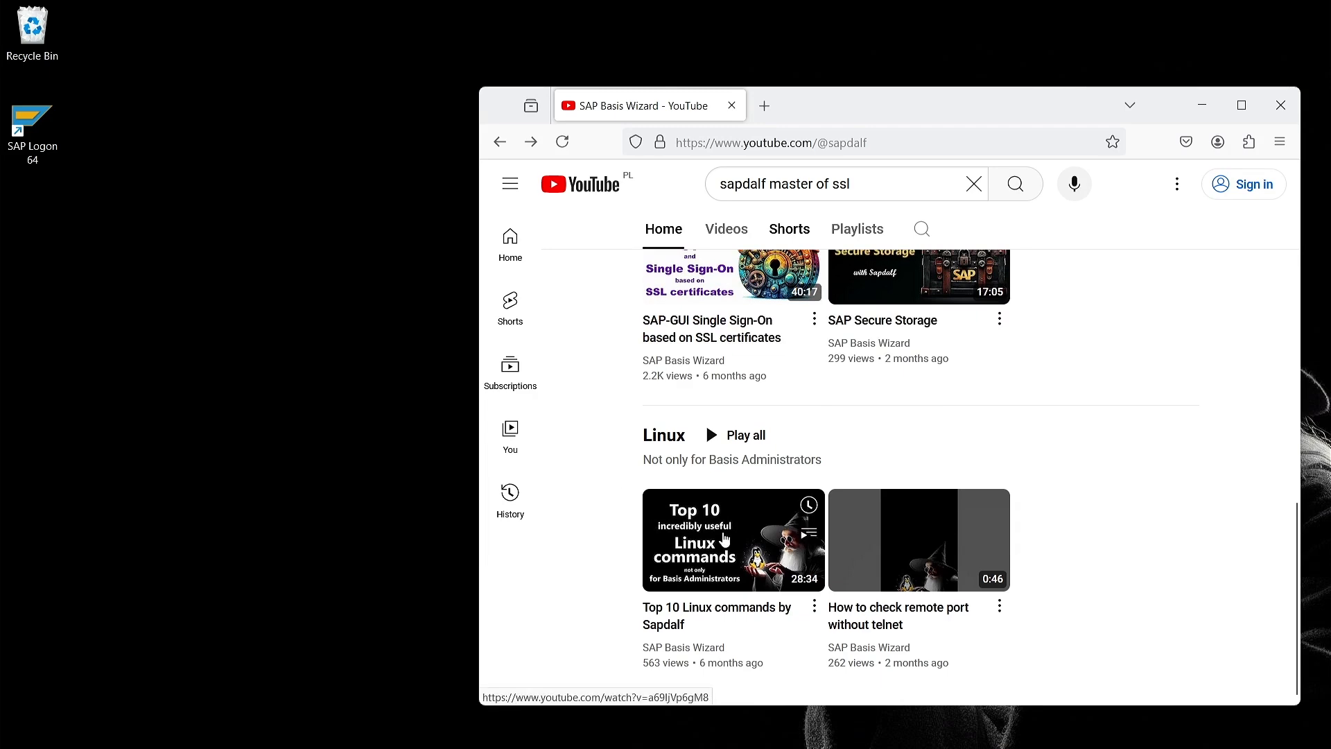
click(718, 541)
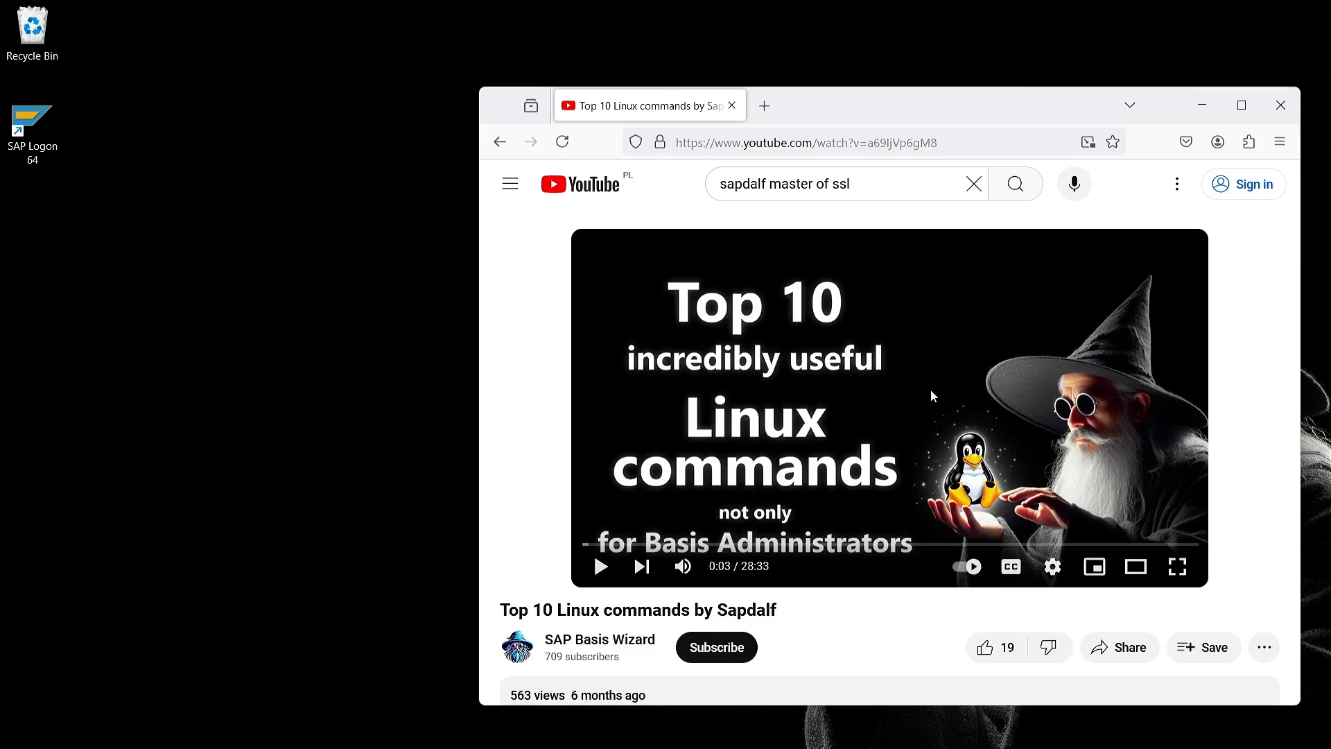
click(1281, 105)
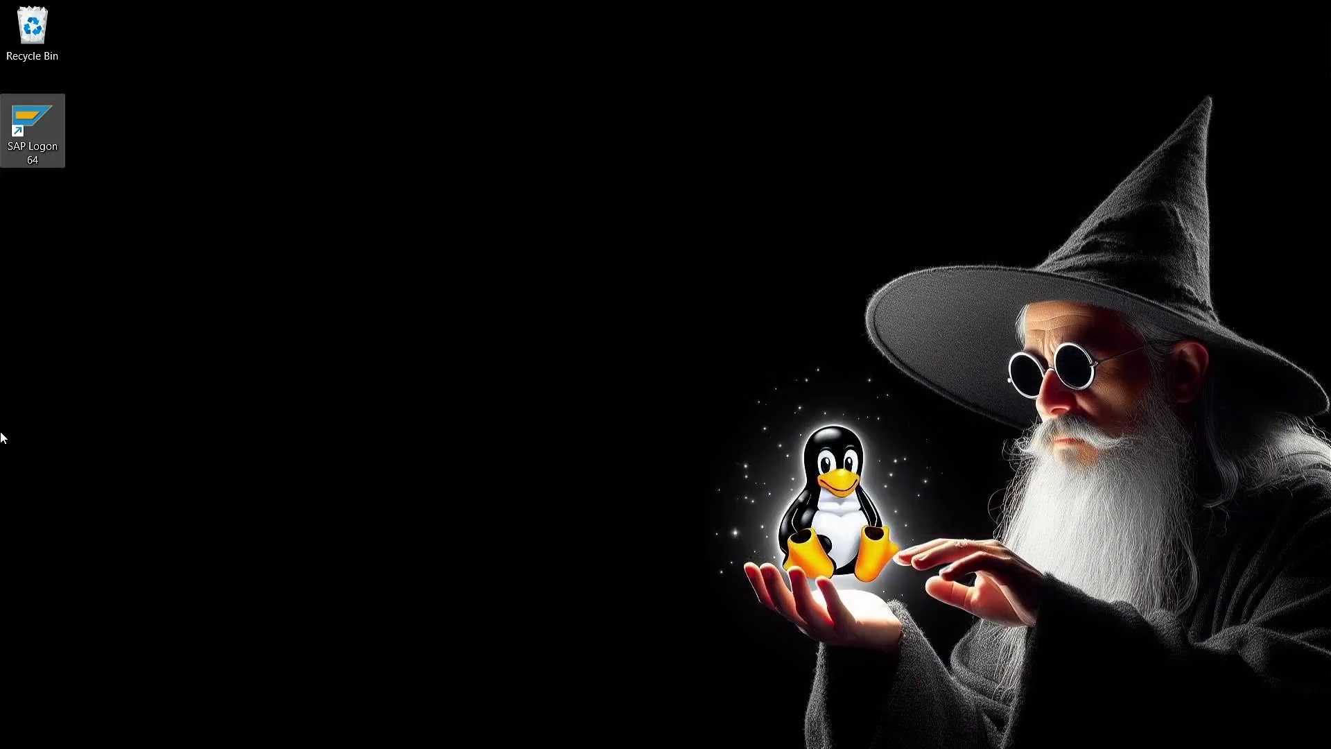
click(3, 438)
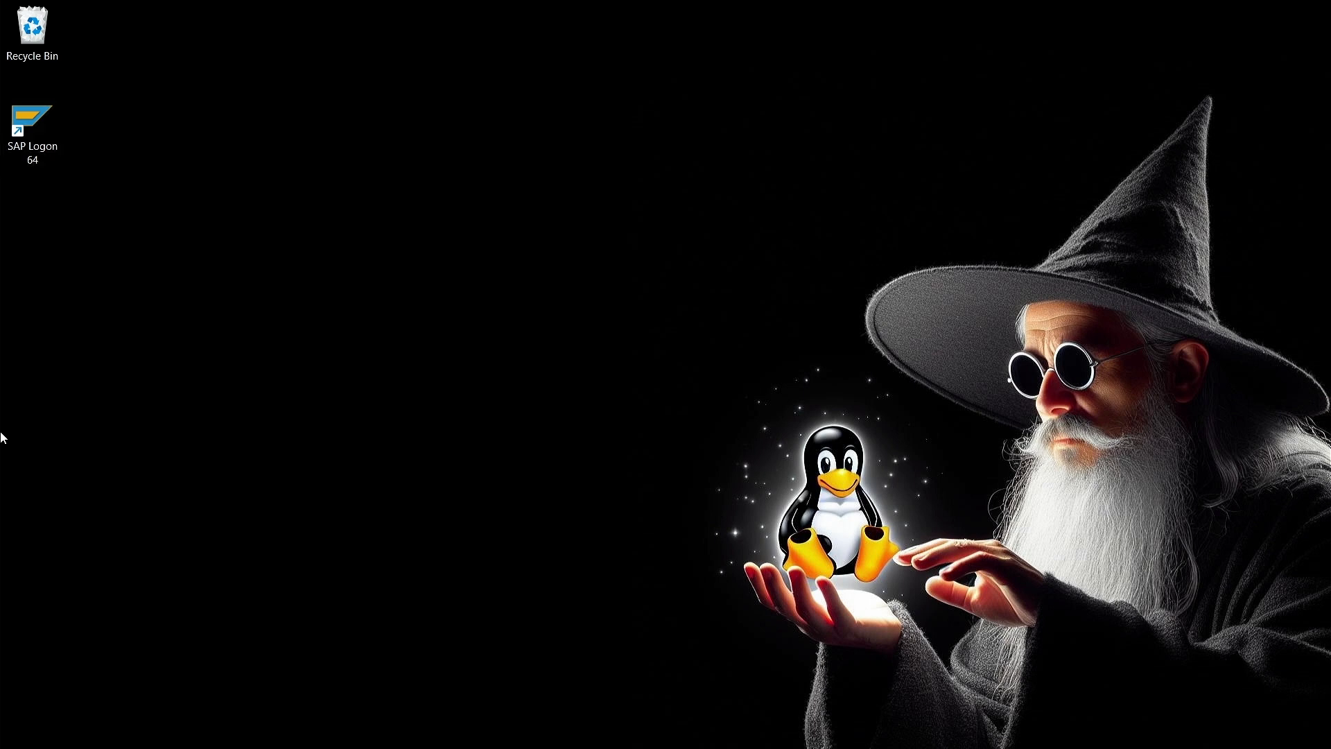